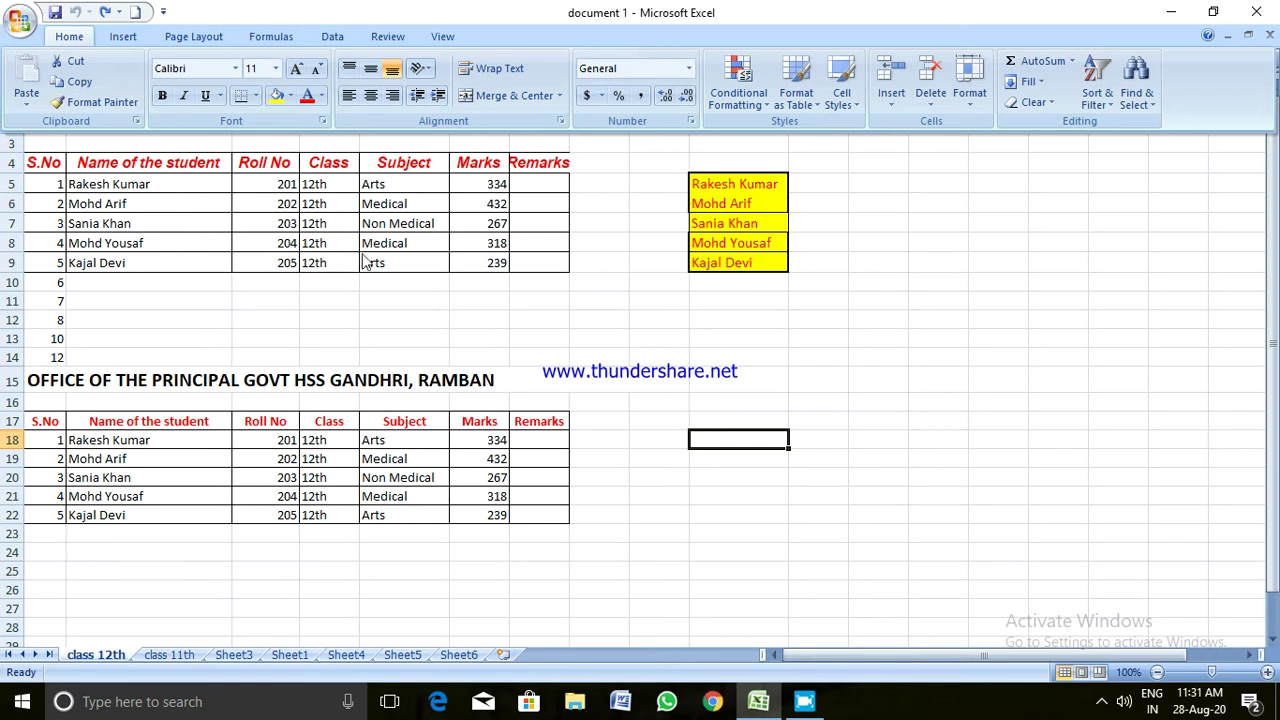
Enter 'OFFICE OF THE PRINCIPAL GOVT.HR.SEC.SCHOOL GANDHRI, RAMBAN' in cell B25 below the second table
{"action": "left_click", "coordinate": [661, 275]}
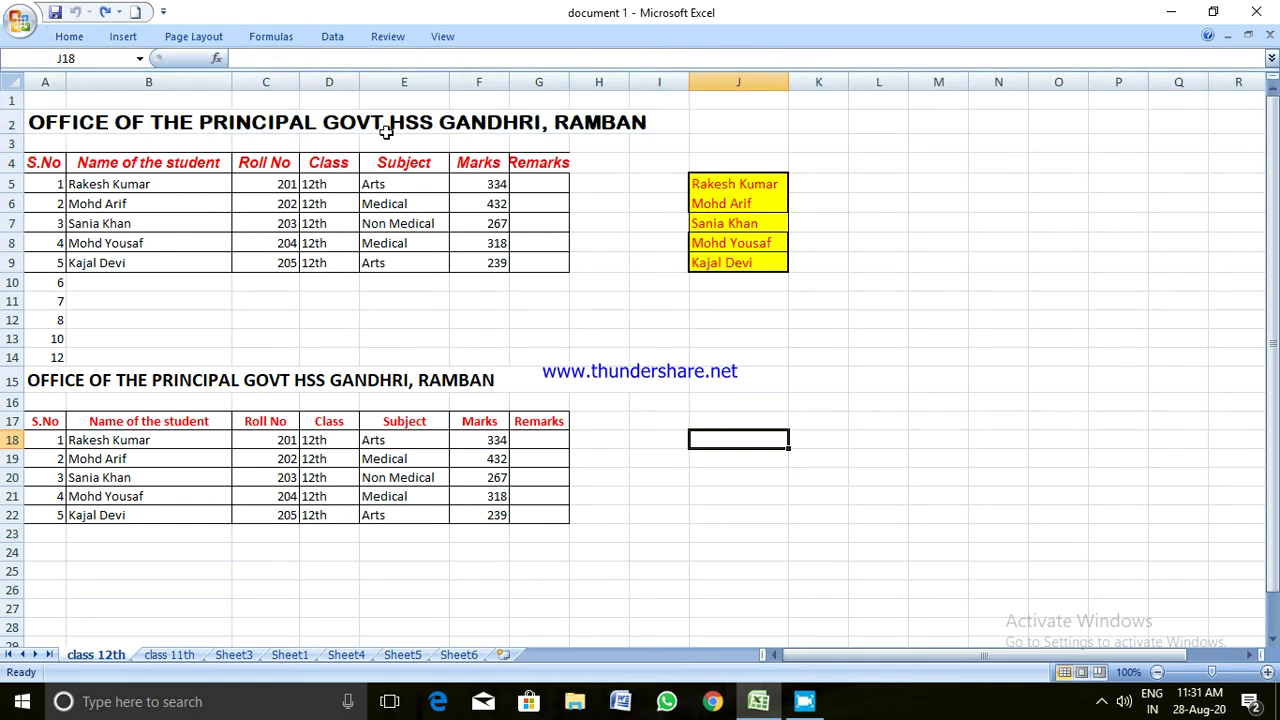
{"action": "left_click", "coordinate": [72, 38]}
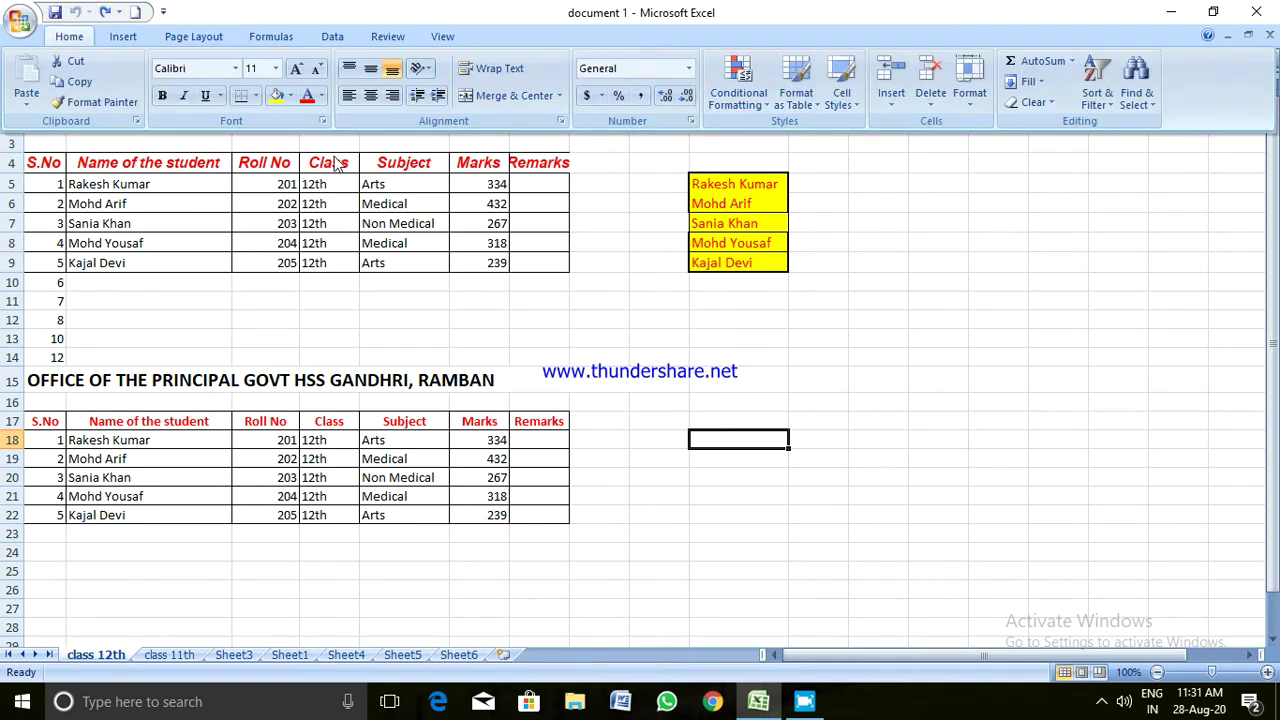
{"action": "left_click", "coordinate": [257, 263]}
{"action": "scroll", "coordinate": [229, 529], "scroll_direction": "down", "scroll_amount": 2}
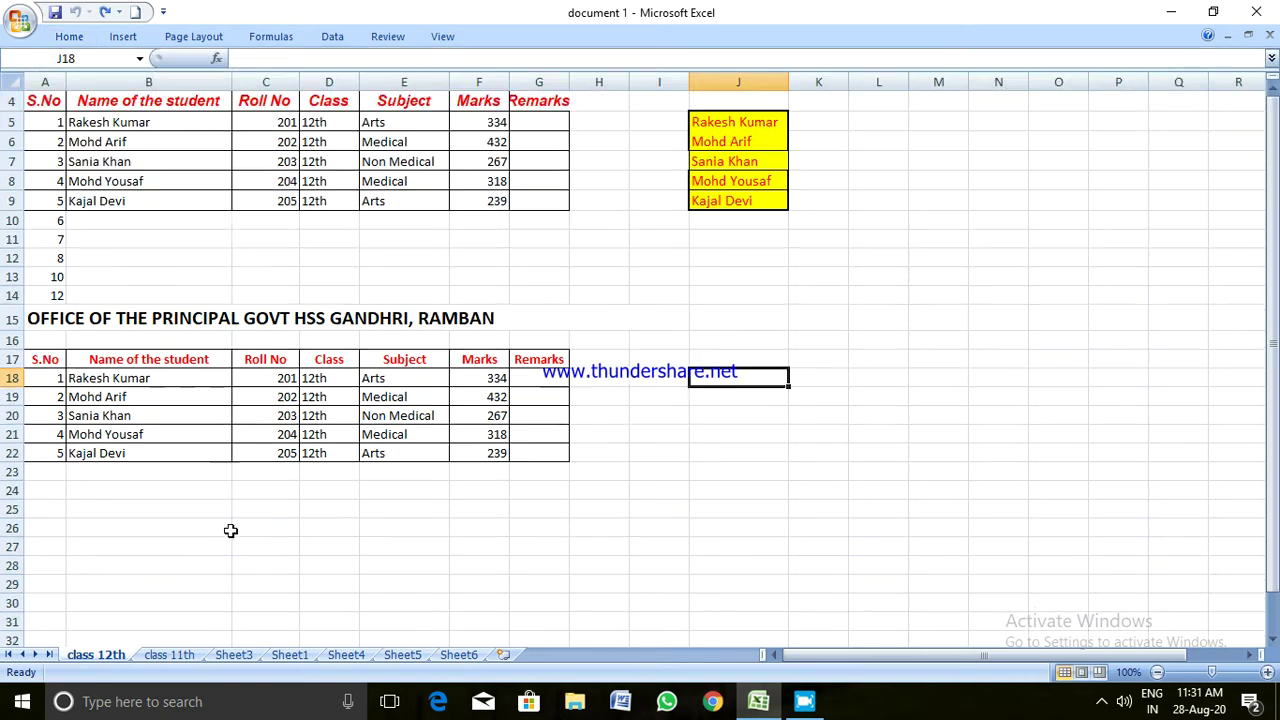
{"action": "left_click", "coordinate": [110, 447]}
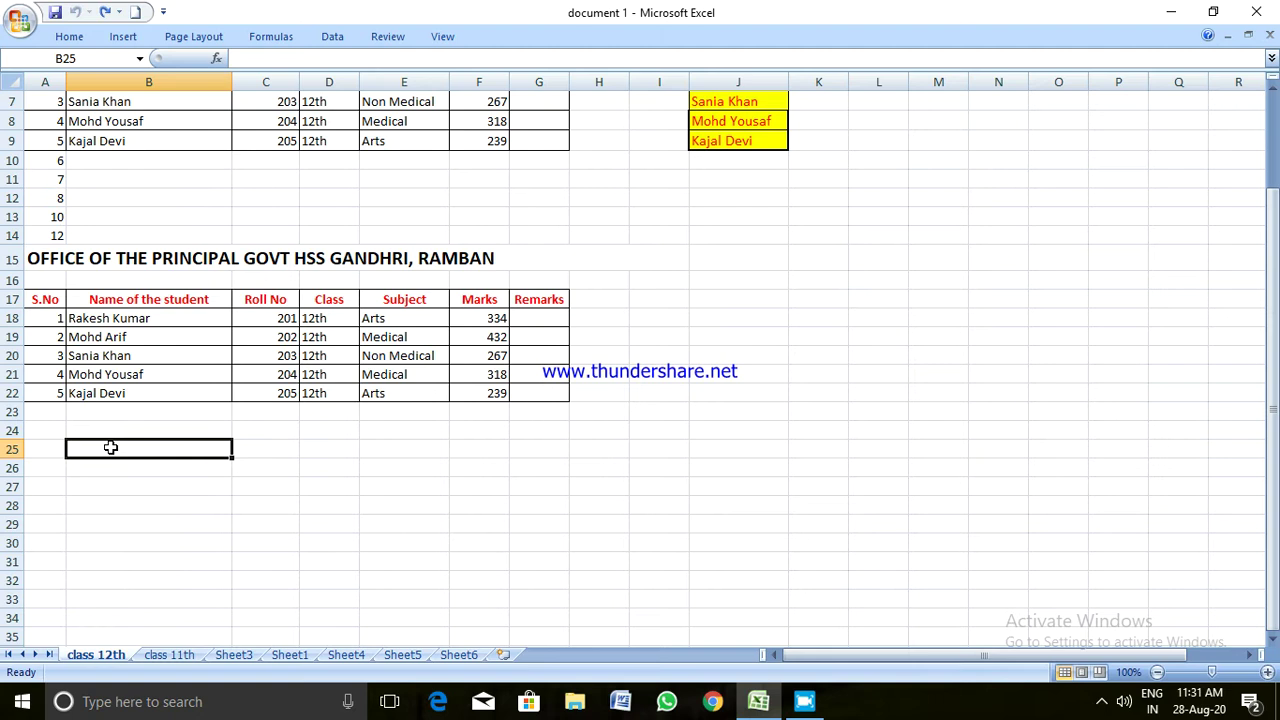
{"action": "type", "text": "OFF"}
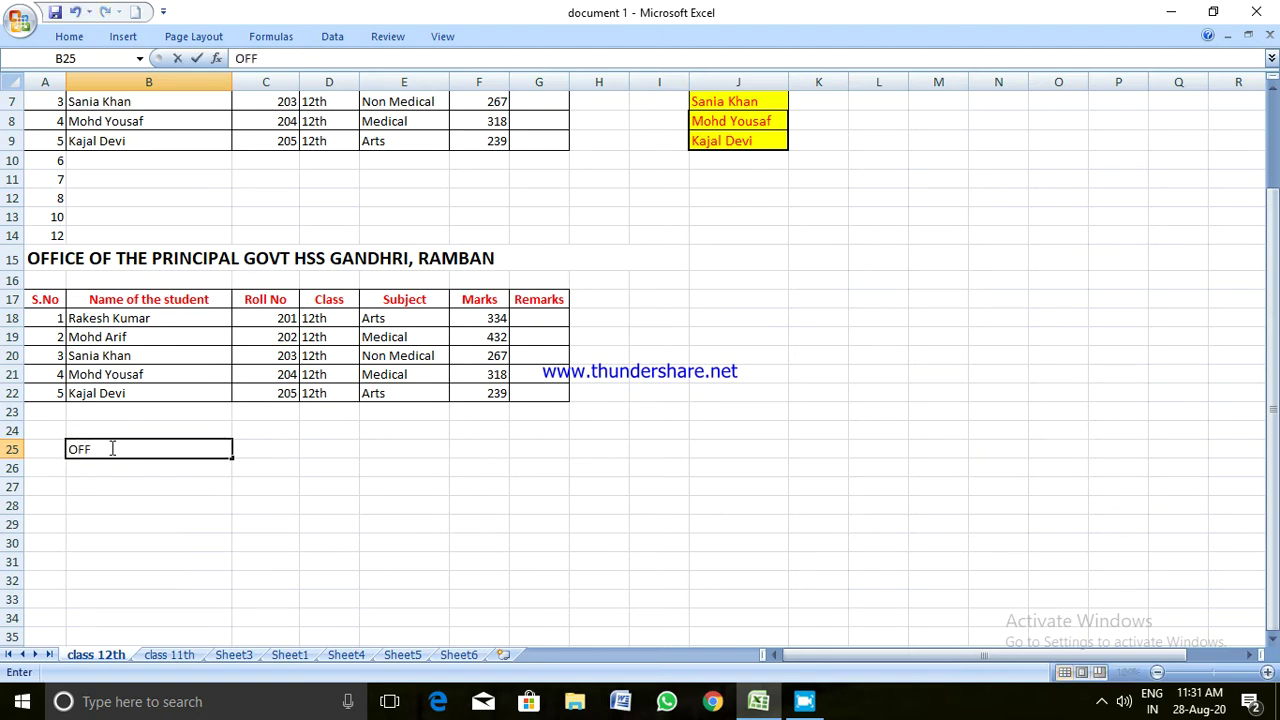
{"action": "type", "text": "ICE OF THE"}
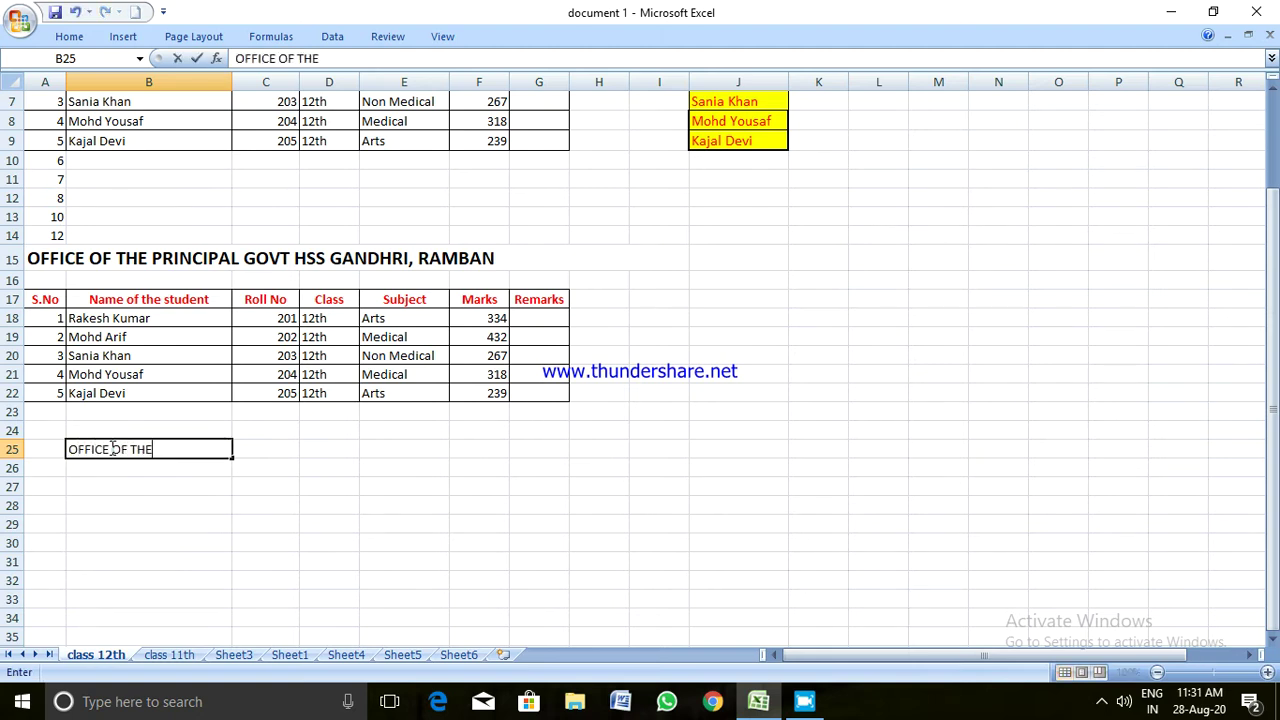
{"action": "type", "text": " PRINCIPAL G"}
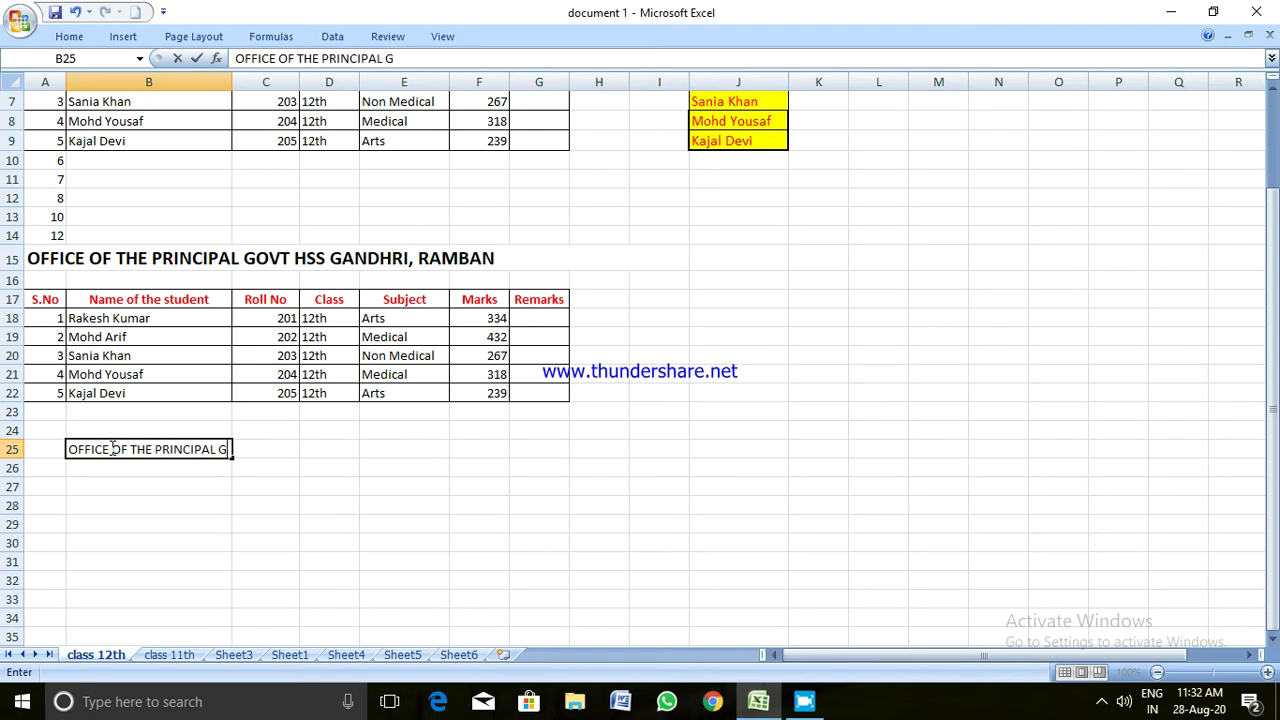
{"action": "type", "text": "OVT.HR.SEC.SCHO"}
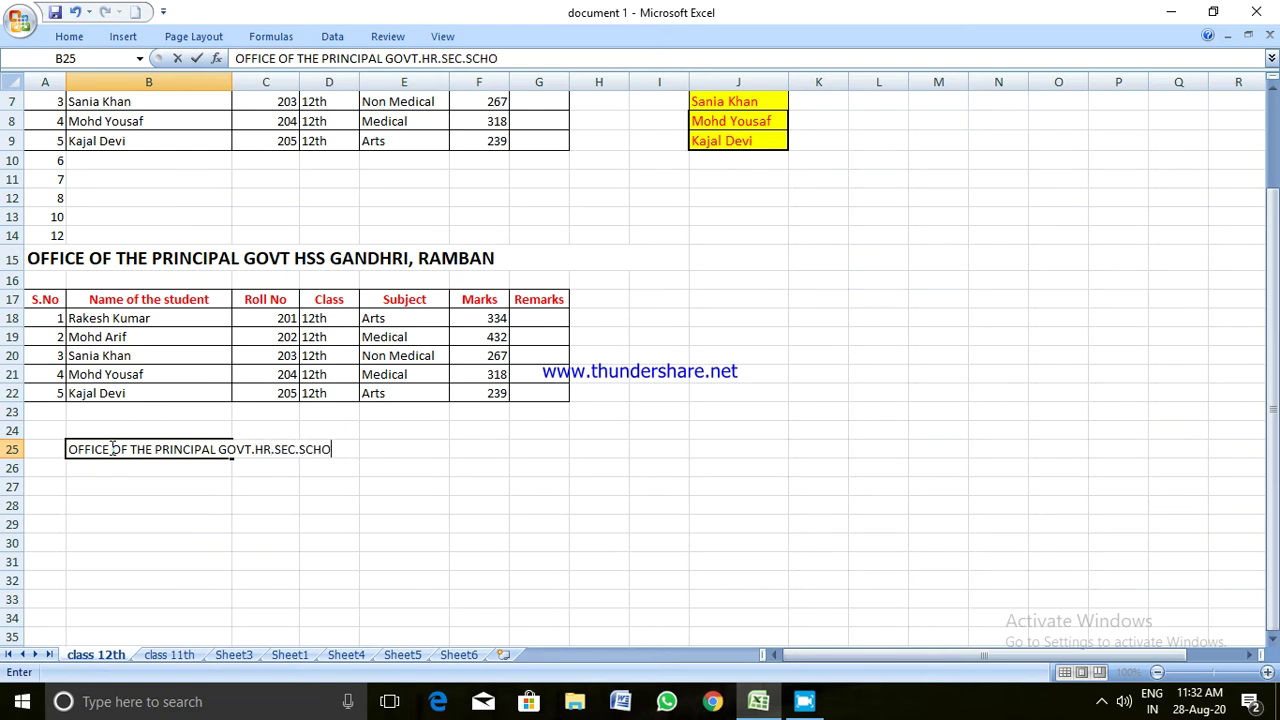
{"action": "type", "text": "OL GANDHRI,"}
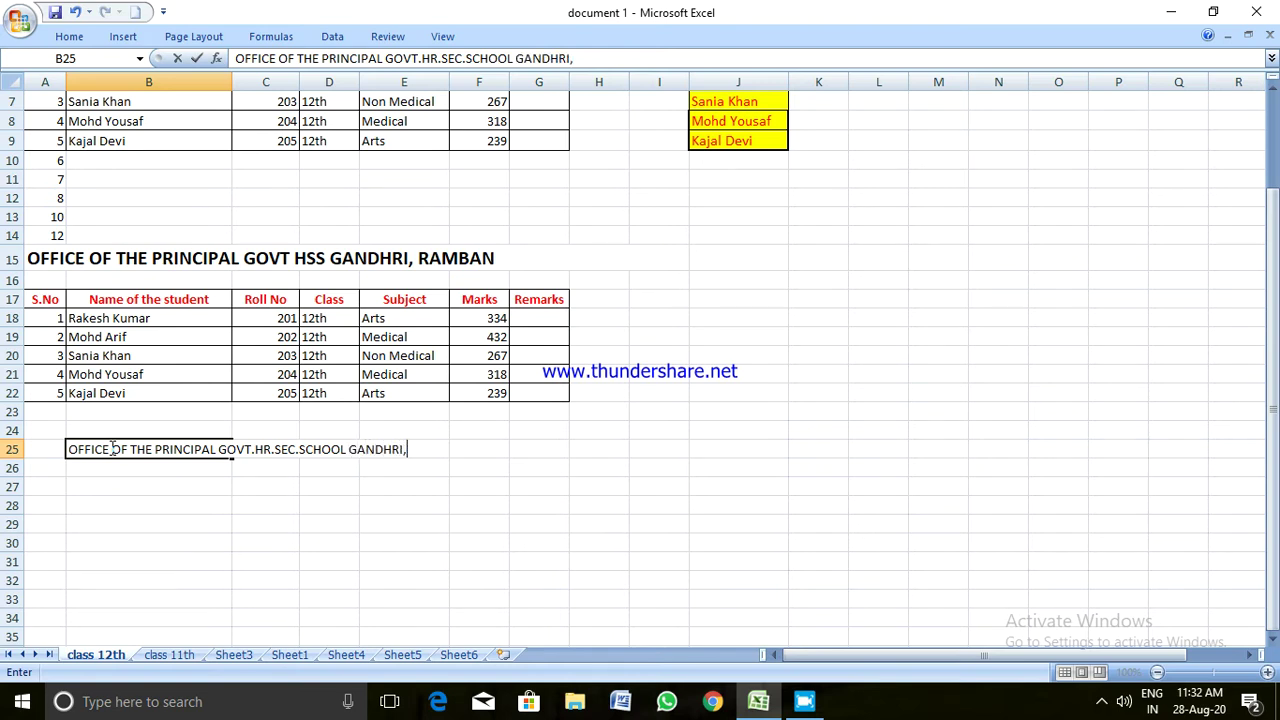
{"action": "type", "text": " RAMBAN"}
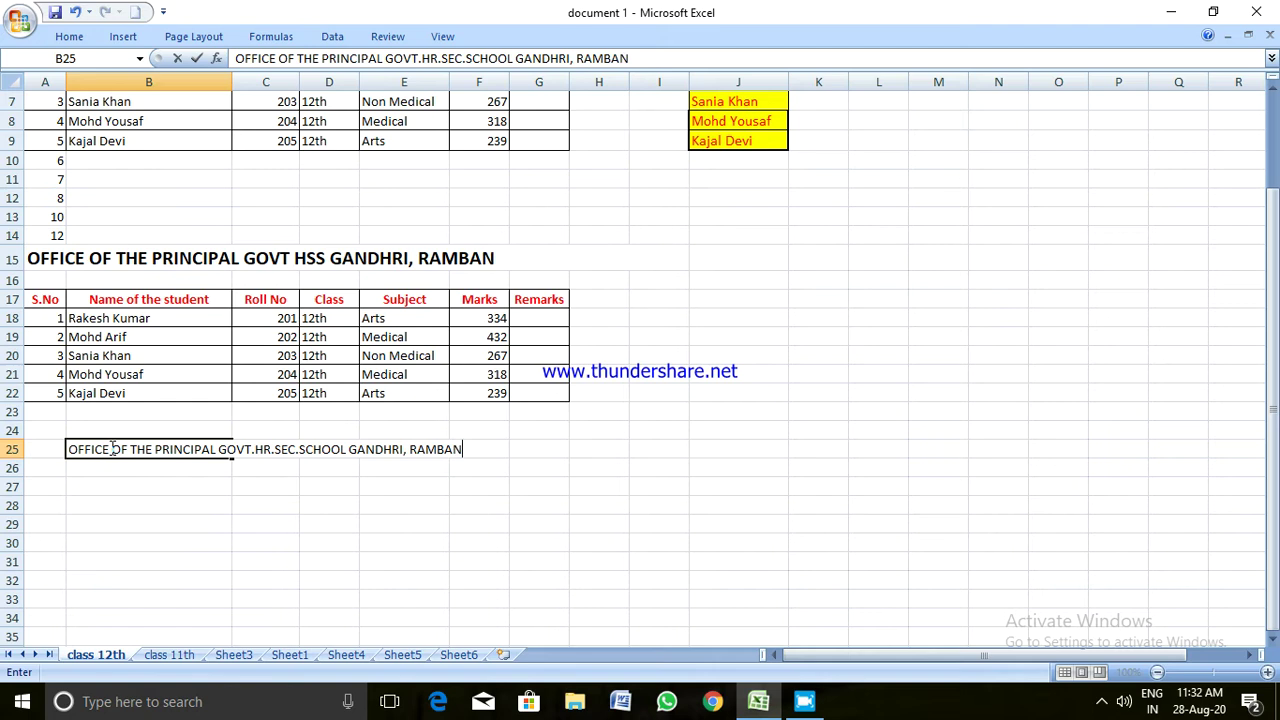
{"action": "left_click", "coordinate": [127, 520]}
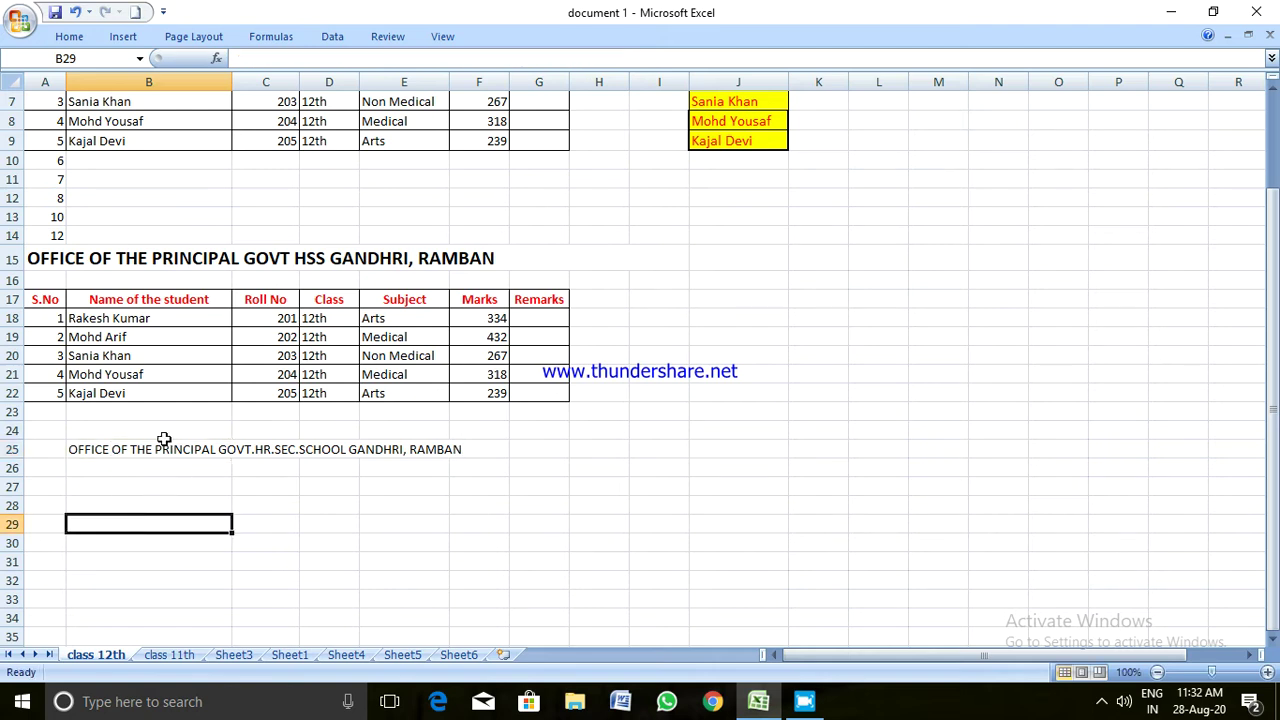
{"action": "left_click", "coordinate": [66, 38]}
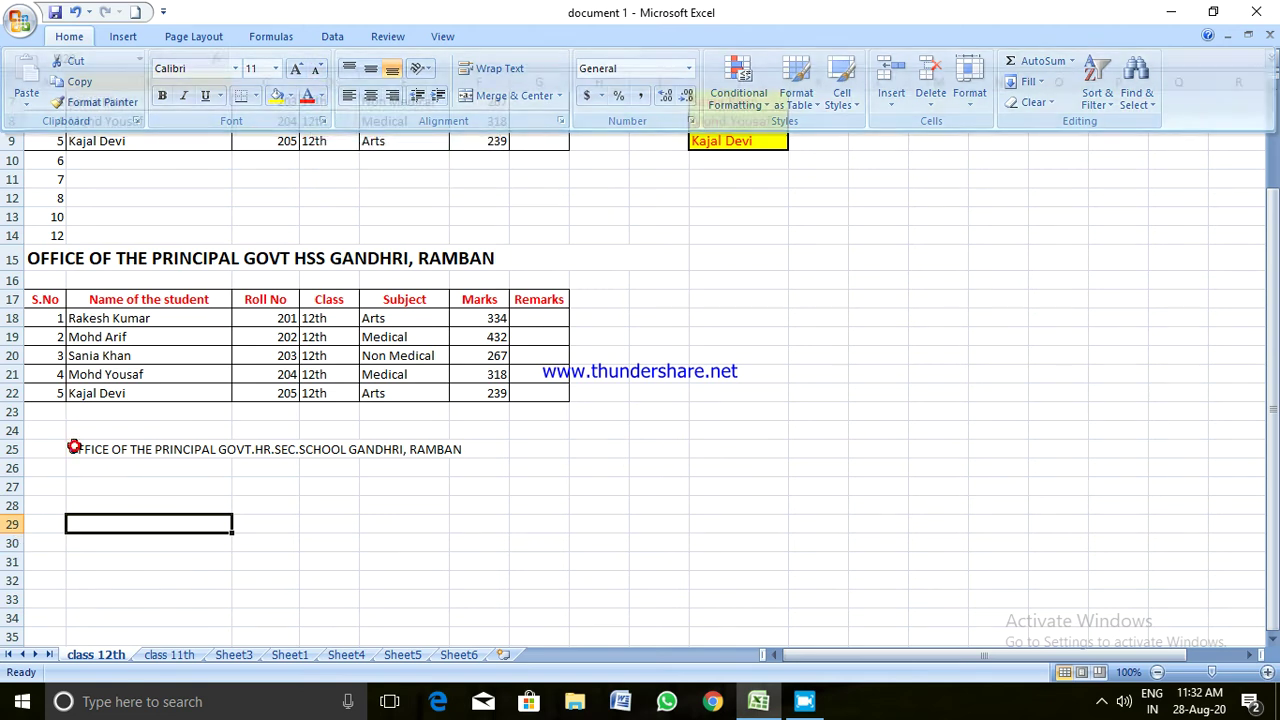
{"action": "left_click", "coordinate": [72, 449]}
{"action": "left_click_drag", "start_coordinate": [72, 449], "coordinate": [494, 449]}
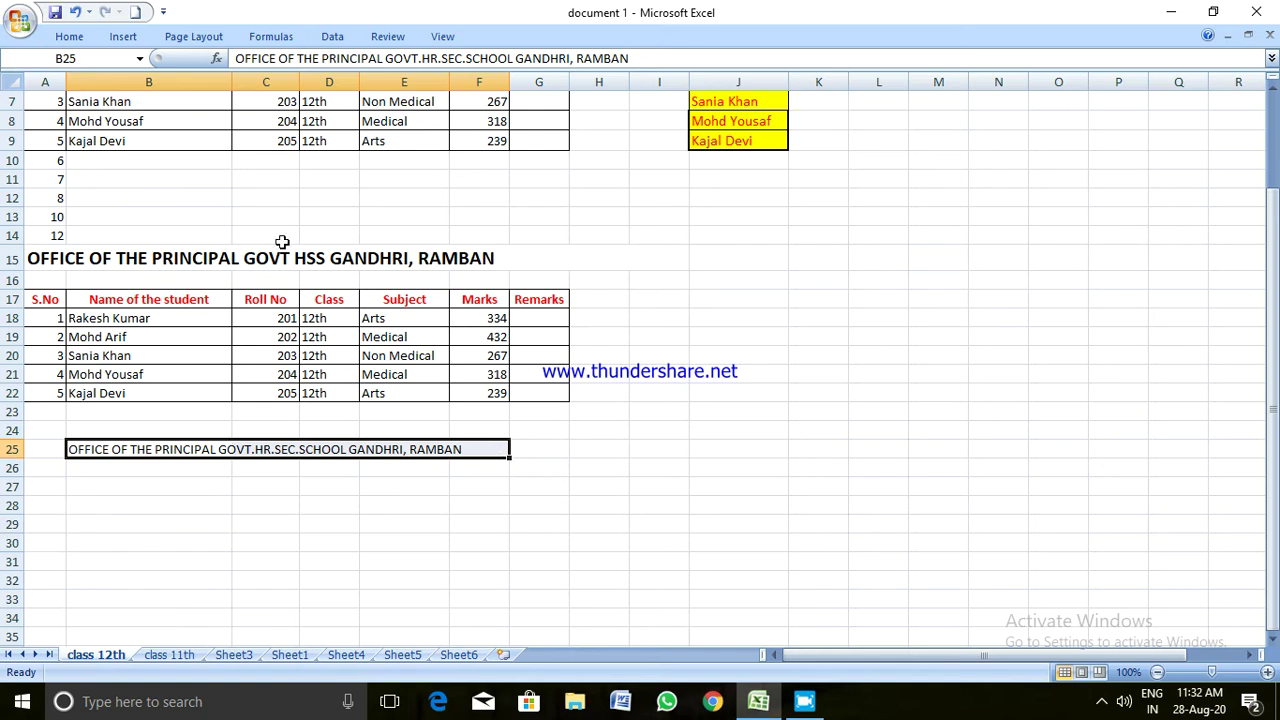
{"action": "left_click", "coordinate": [85, 36]}
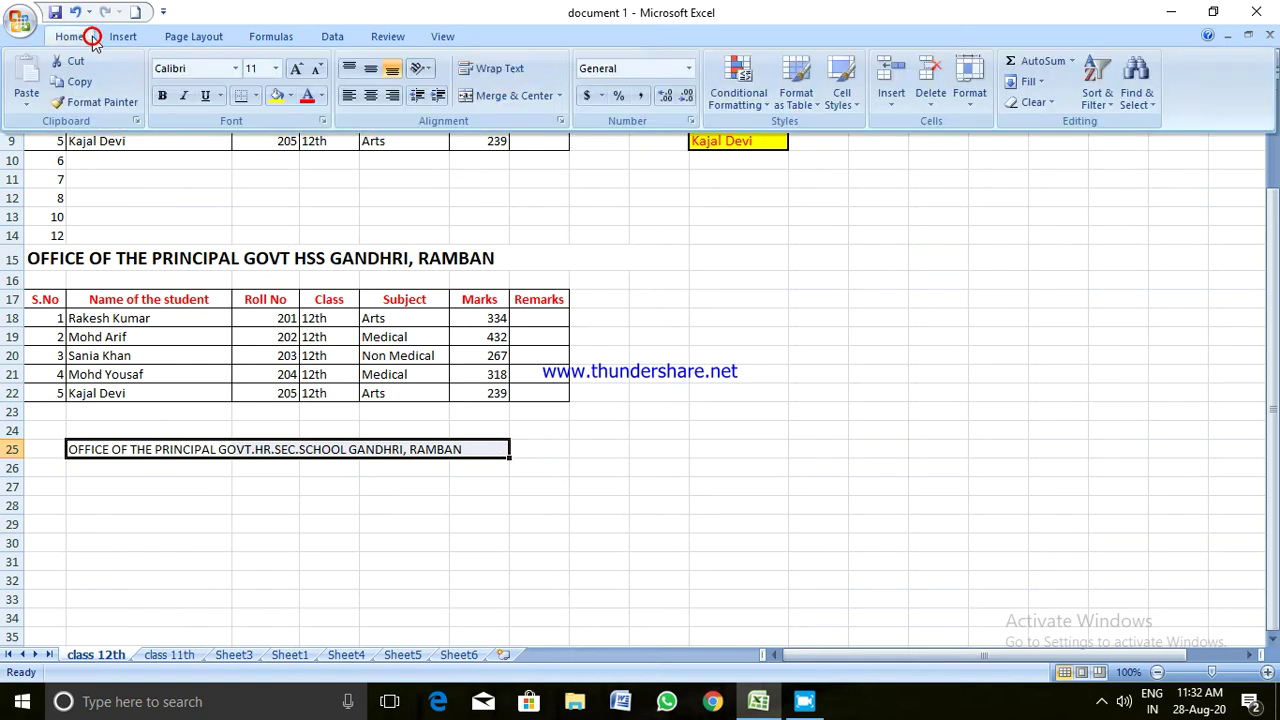
{"action": "left_click", "coordinate": [318, 75]}
{"action": "left_click", "coordinate": [320, 81]}
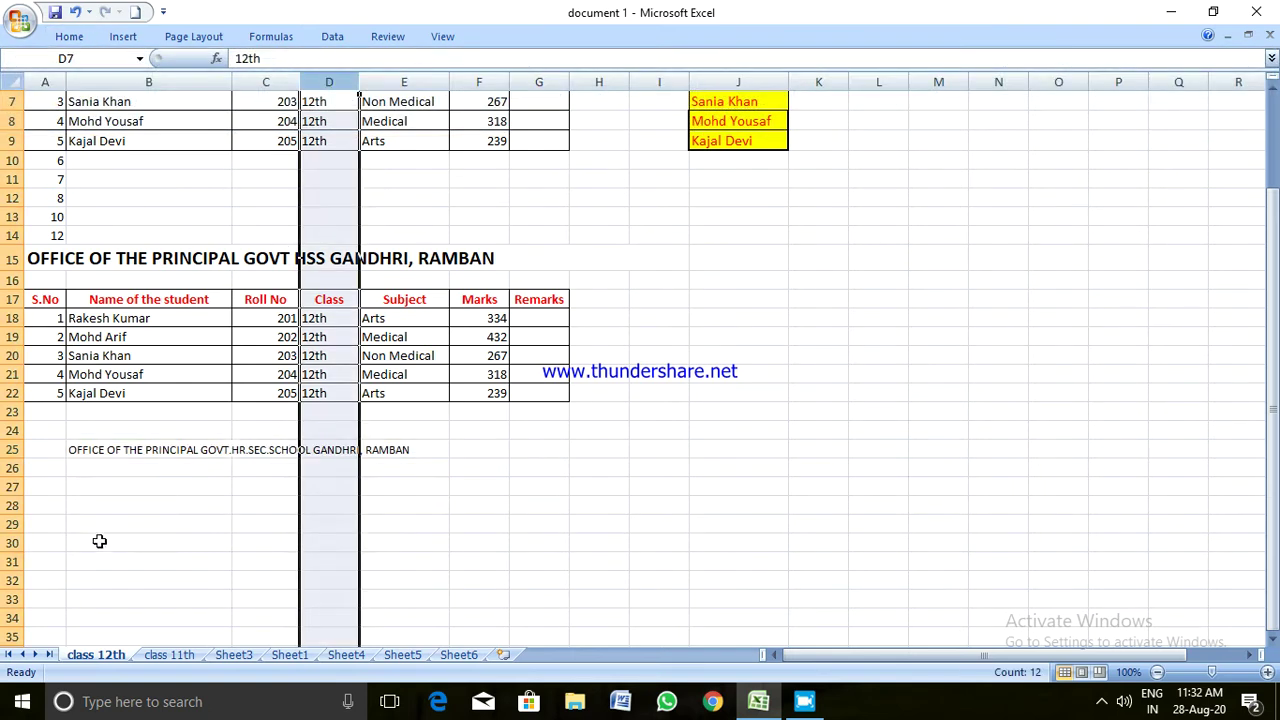
{"action": "left_click", "coordinate": [70, 445]}
{"action": "left_click", "coordinate": [50, 451]}
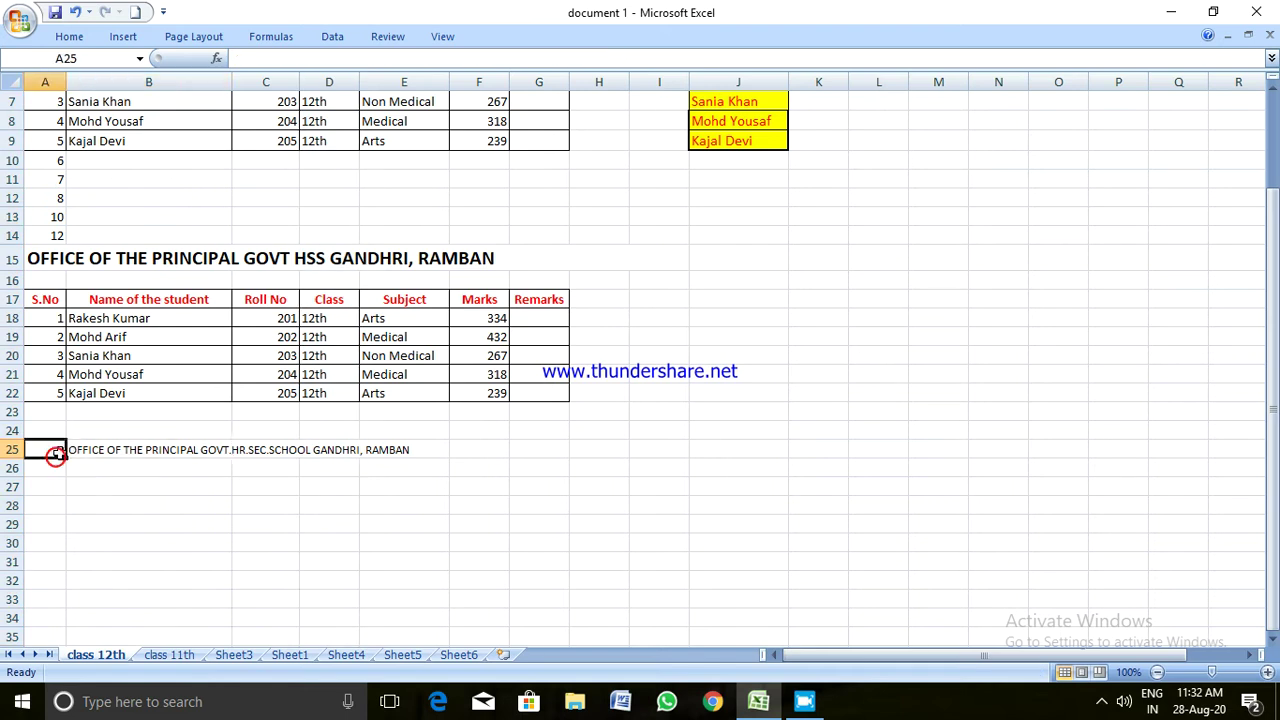
{"action": "left_click_drag", "start_coordinate": [63, 451], "coordinate": [80, 456]}
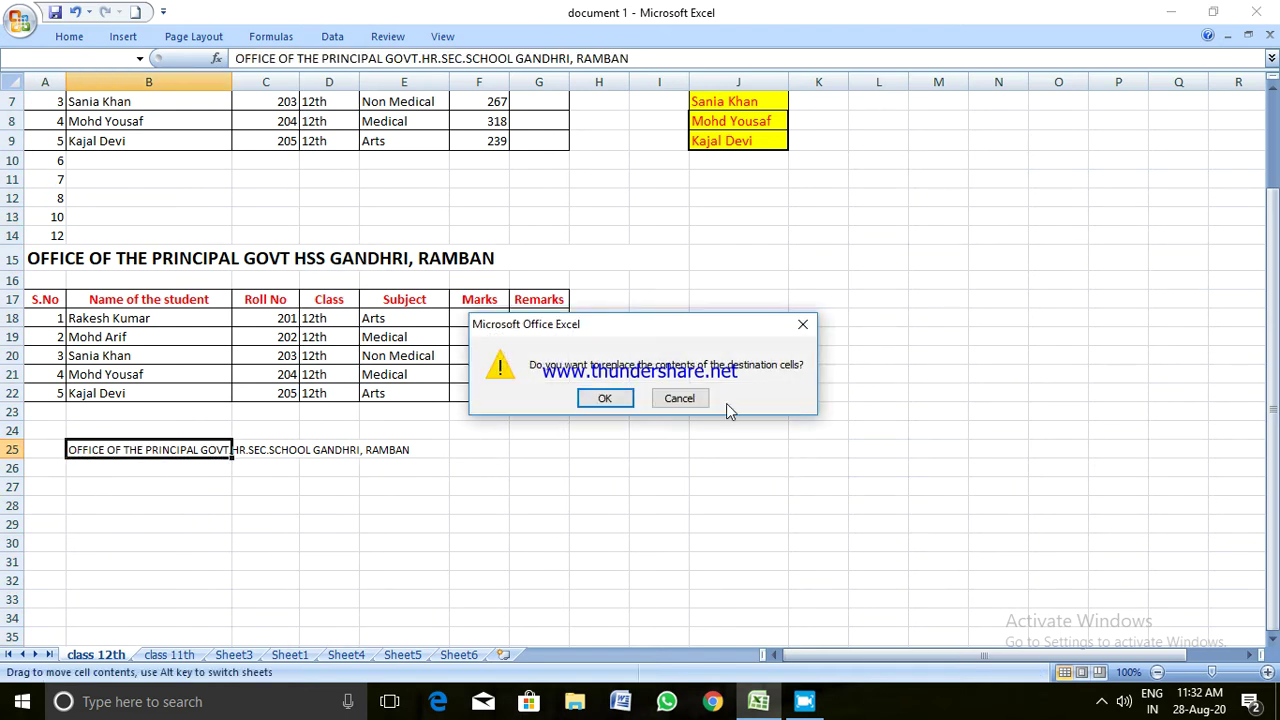
{"action": "left_click", "coordinate": [690, 396]}
{"action": "left_click", "coordinate": [389, 491]}
{"action": "left_click_drag", "start_coordinate": [100, 446], "coordinate": [394, 449]}
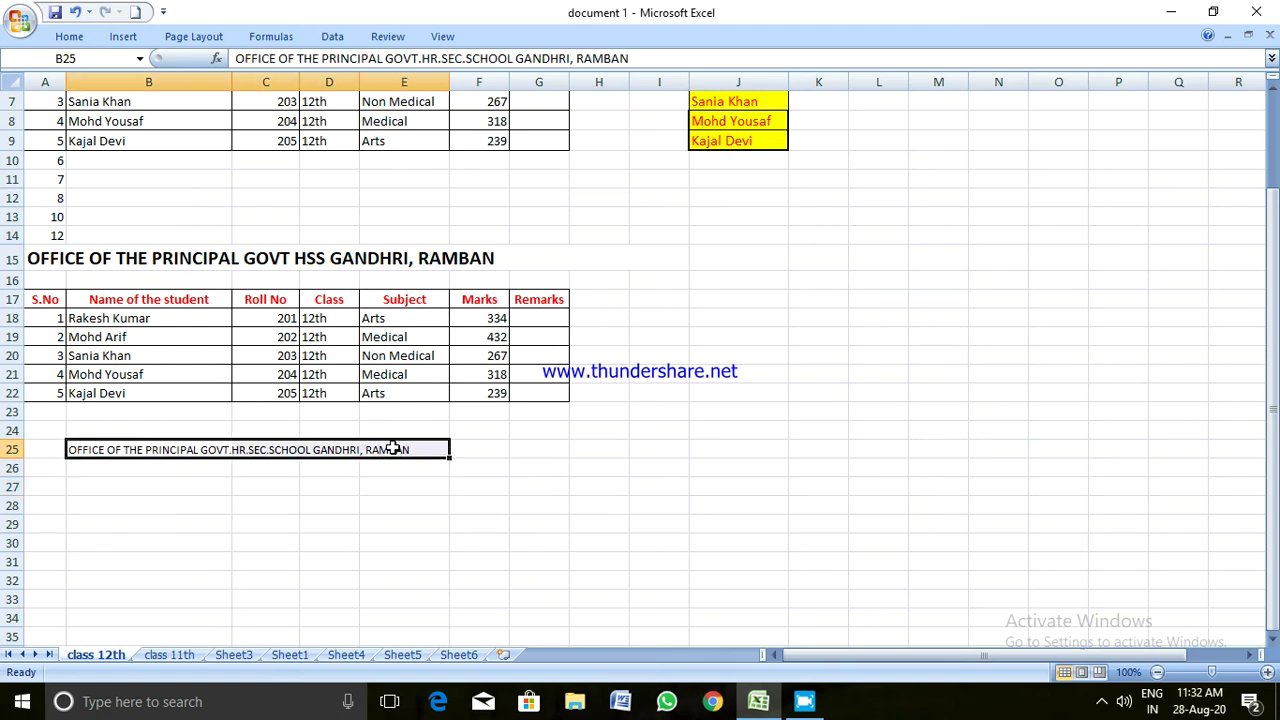
{"action": "left_click", "coordinate": [76, 37]}
{"action": "left_click", "coordinate": [296, 69]}
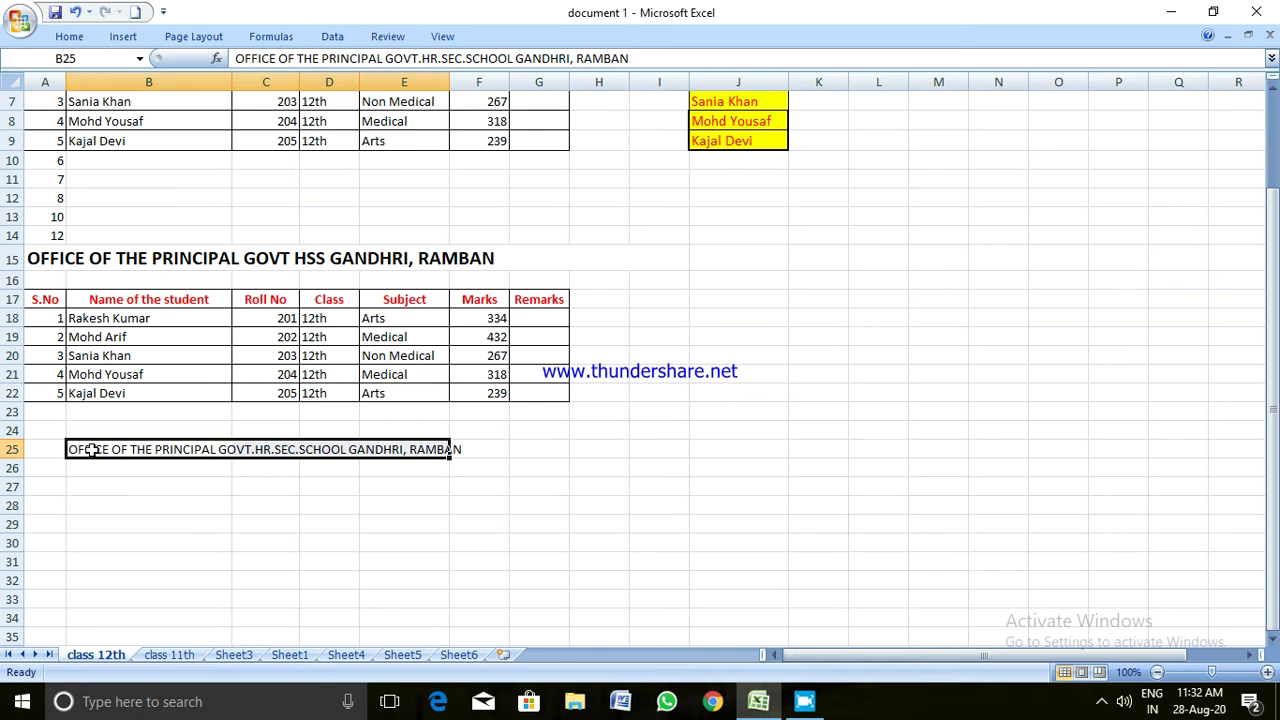
Set the B25 school heading to font size 14
{"action": "left_click", "coordinate": [69, 38]}
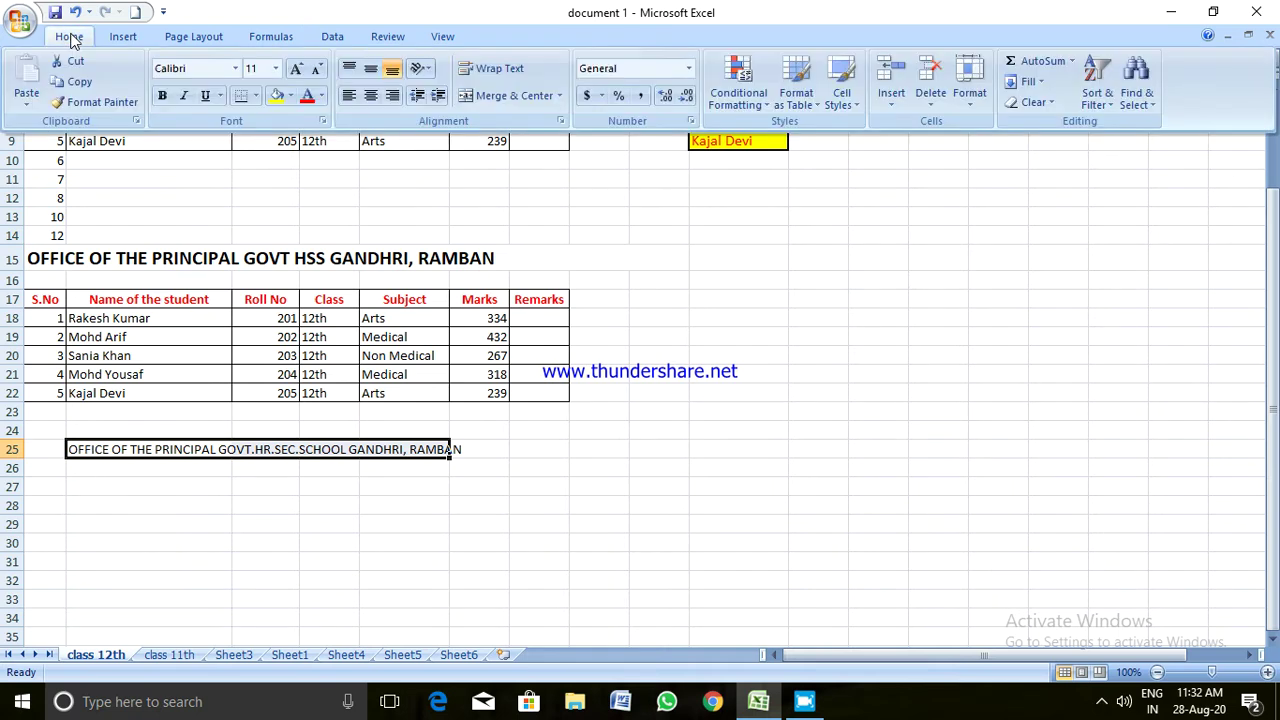
{"action": "left_click", "coordinate": [278, 70]}
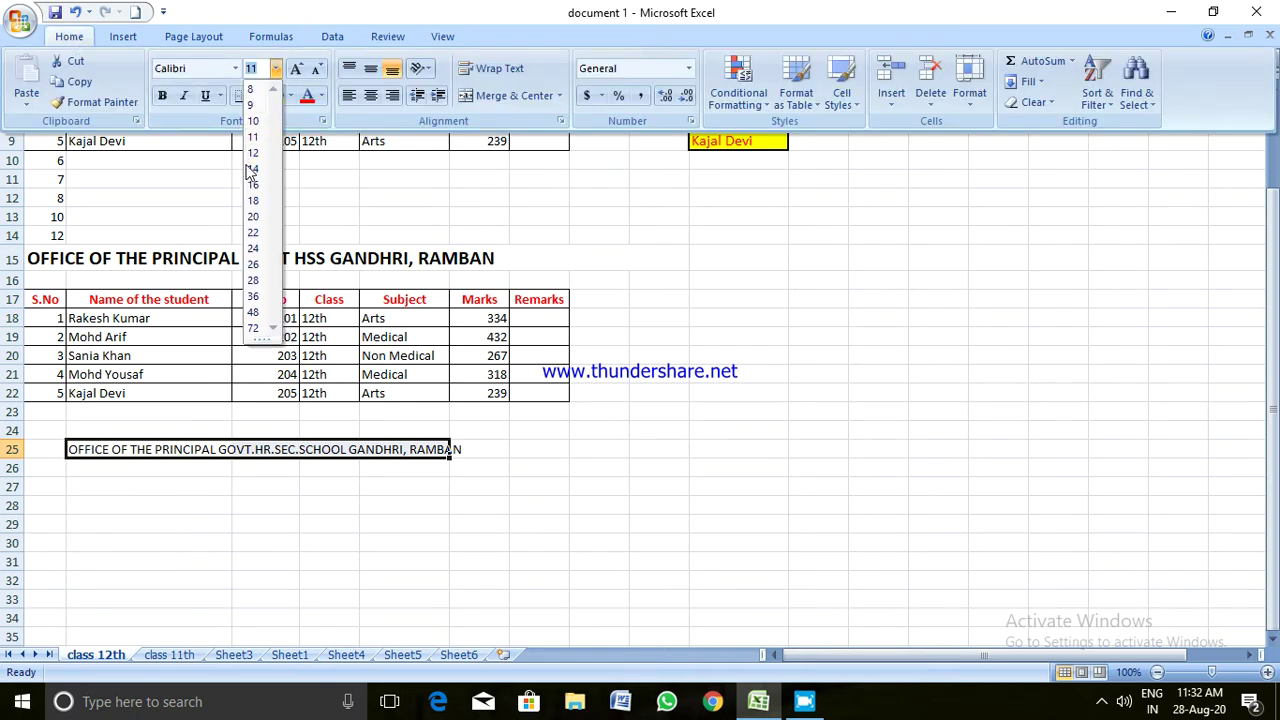
{"action": "left_click", "coordinate": [249, 168]}
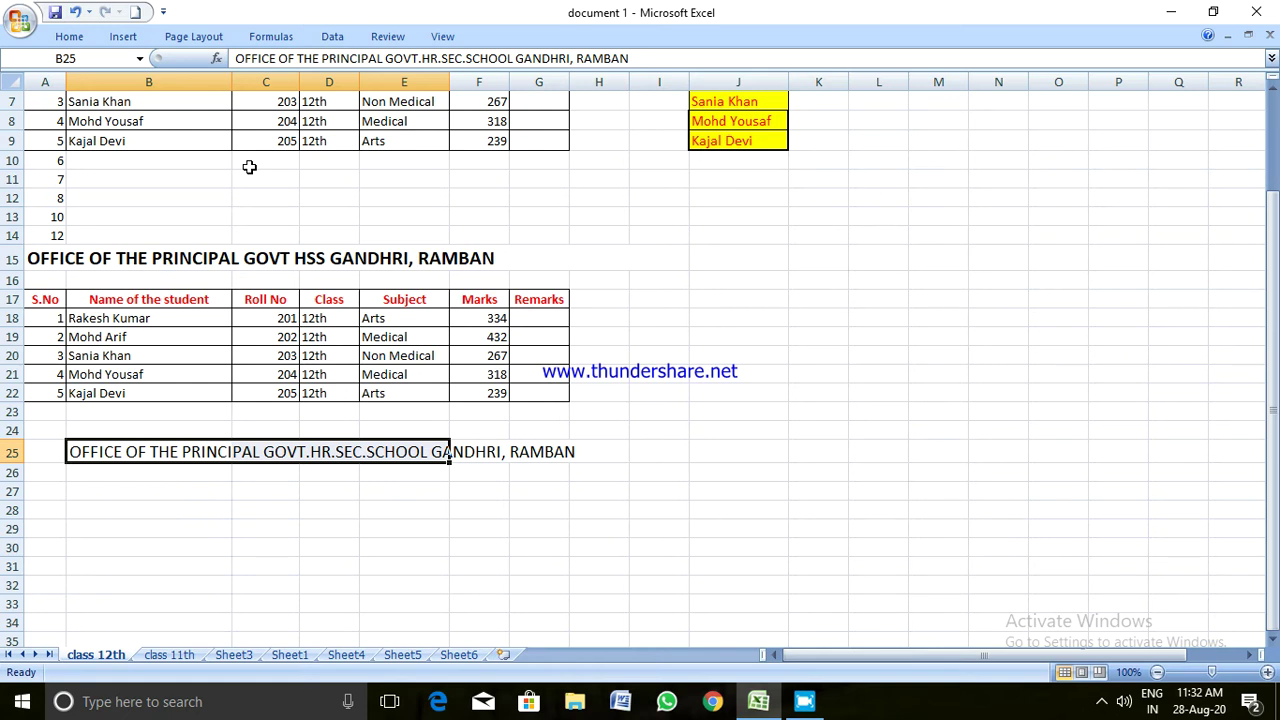
{"action": "left_click", "coordinate": [160, 540]}
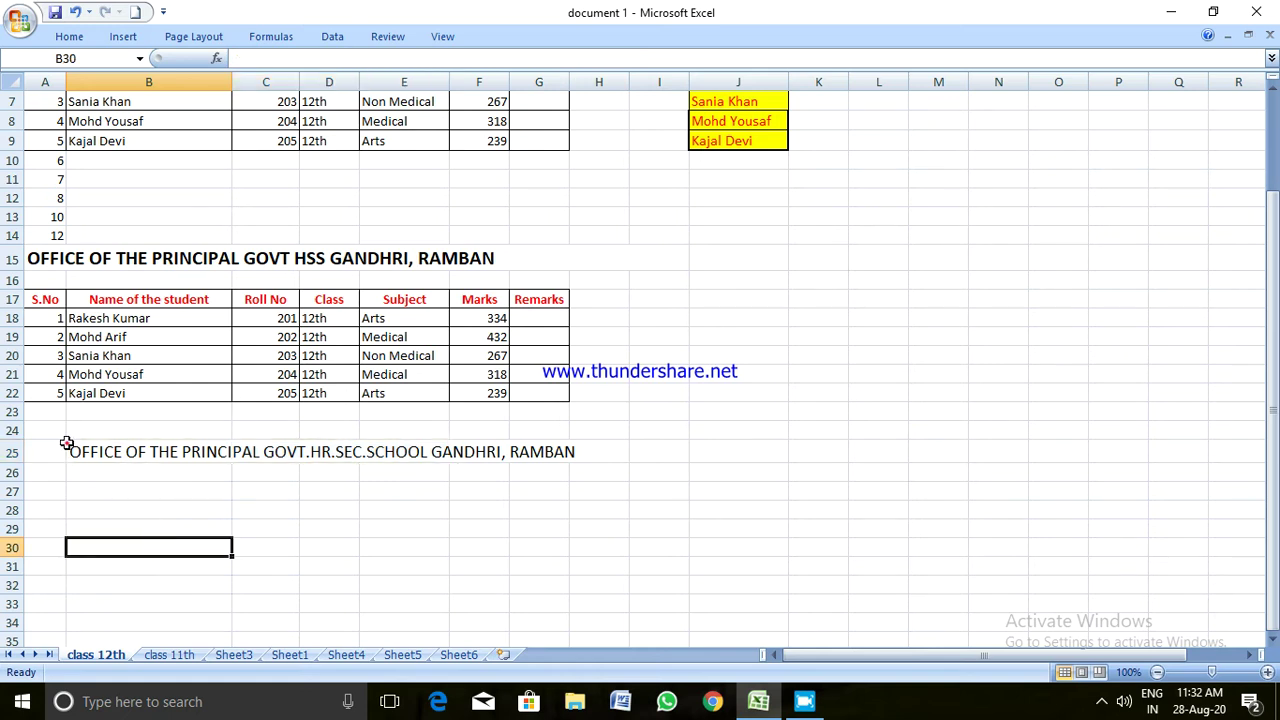
{"action": "left_click_drag", "start_coordinate": [66, 443], "coordinate": [577, 463]}
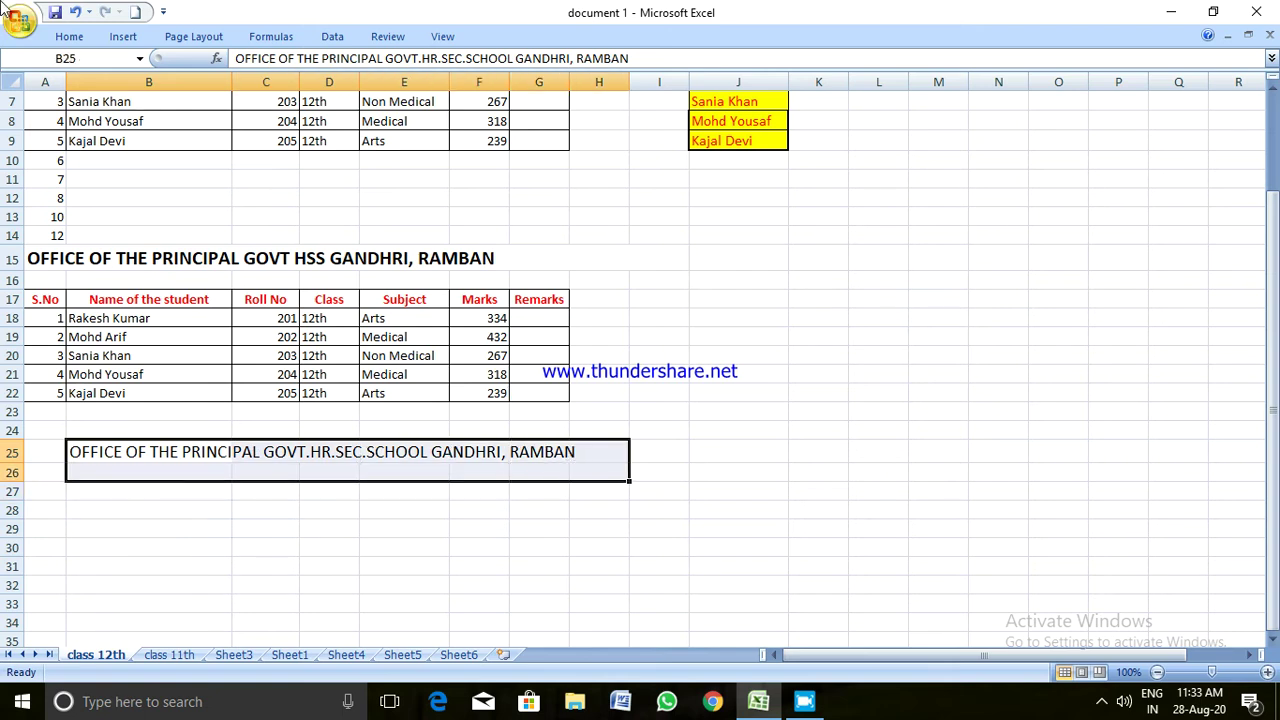
{"action": "left_click", "coordinate": [143, 554]}
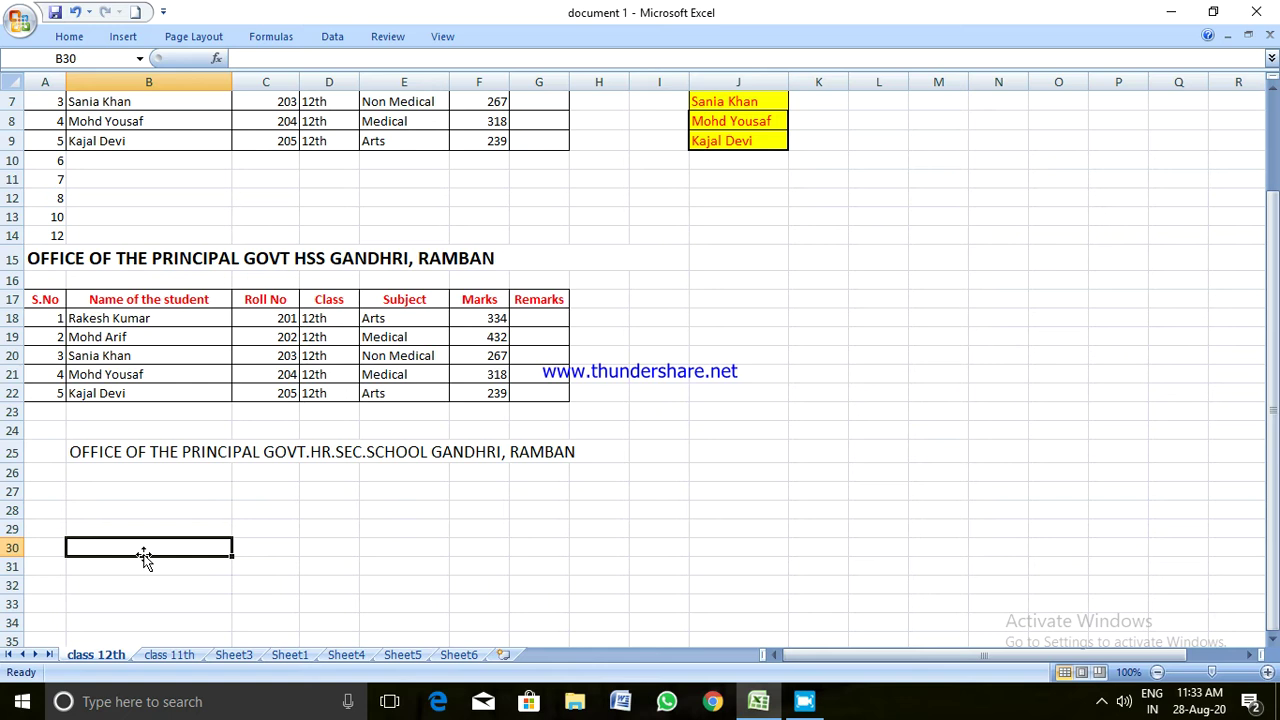
{"action": "left_click", "coordinate": [175, 493]}
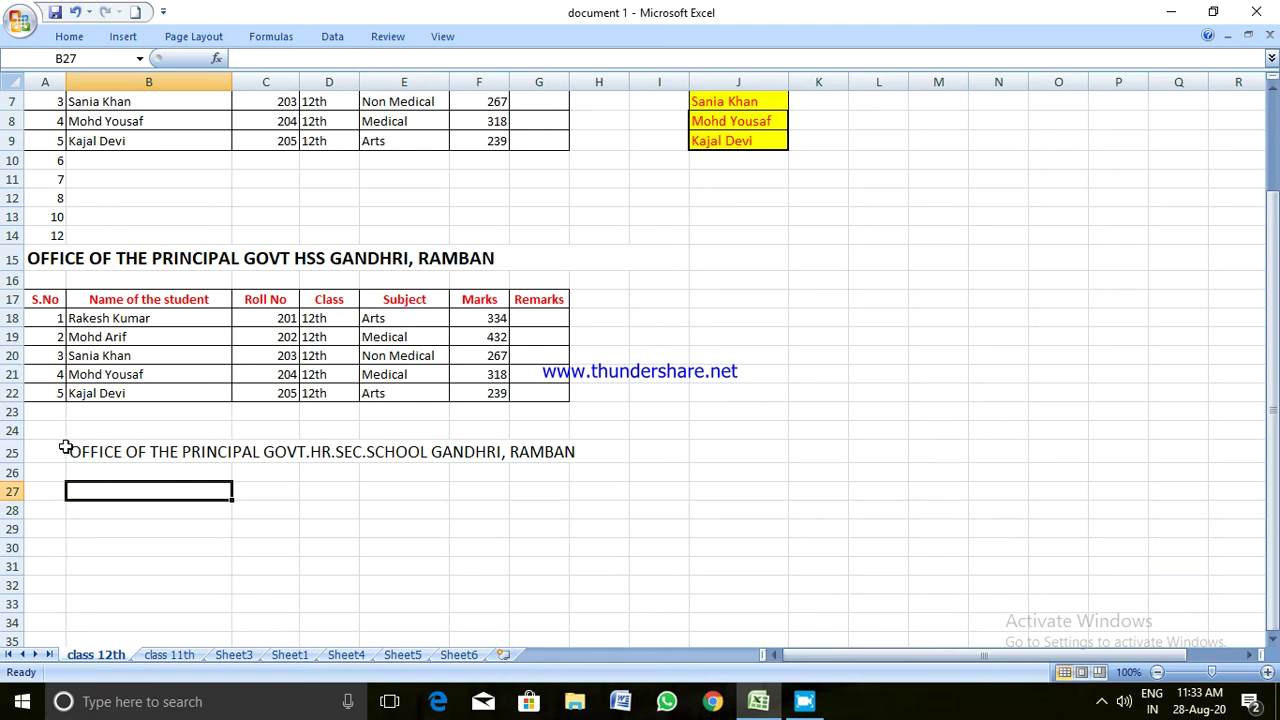
Merge and center the office title across cells B25 to I25
{"action": "left_click_drag", "start_coordinate": [73, 448], "coordinate": [771, 450]}
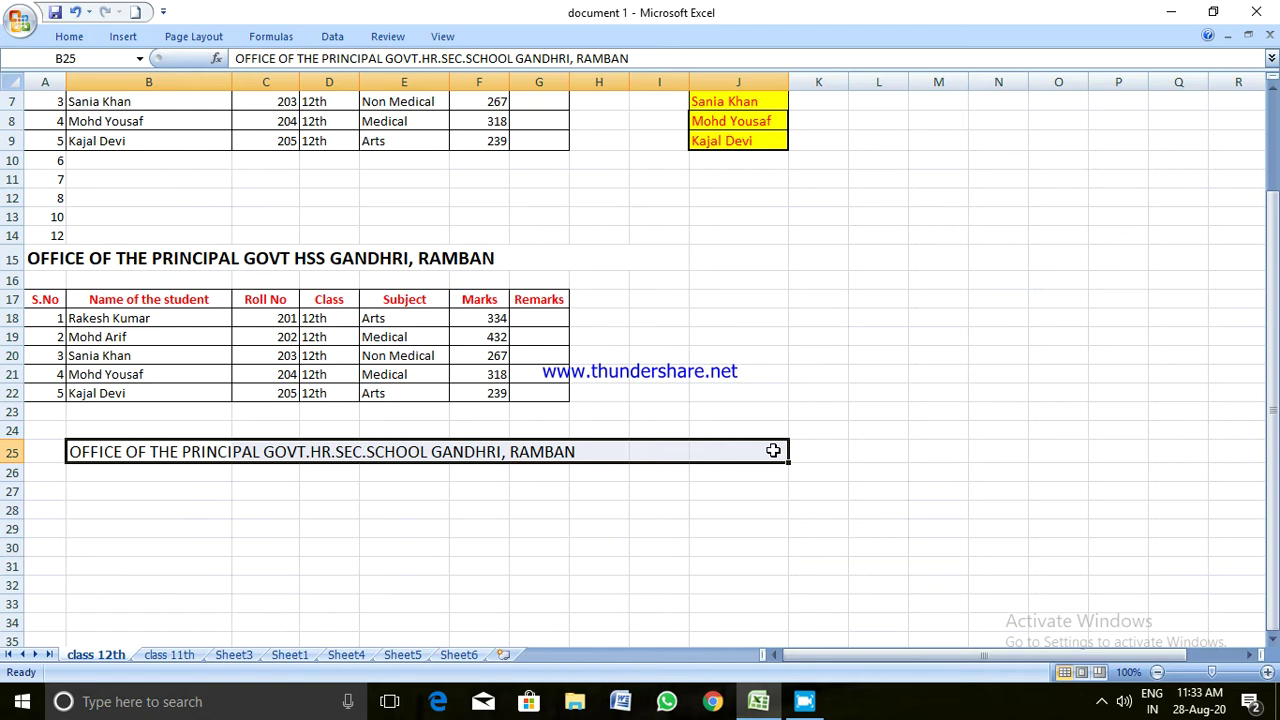
{"action": "left_click", "coordinate": [69, 37]}
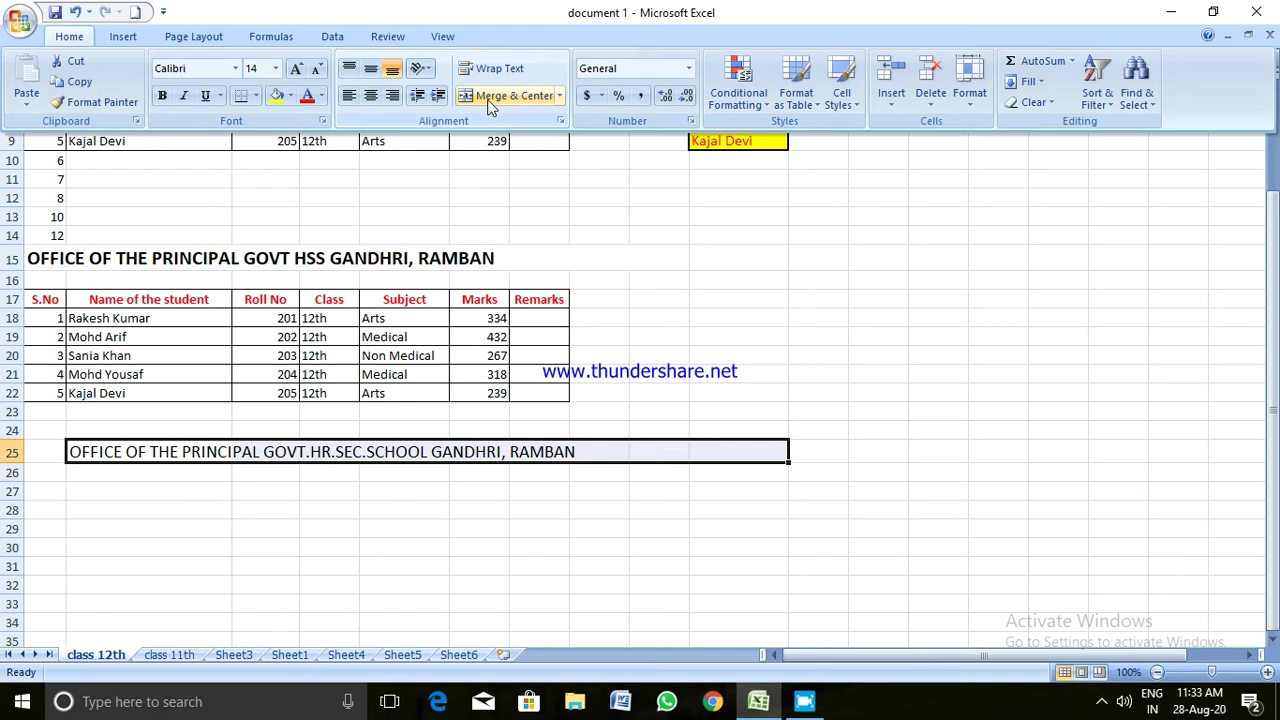
{"action": "key", "text": "ctrl+F1"}
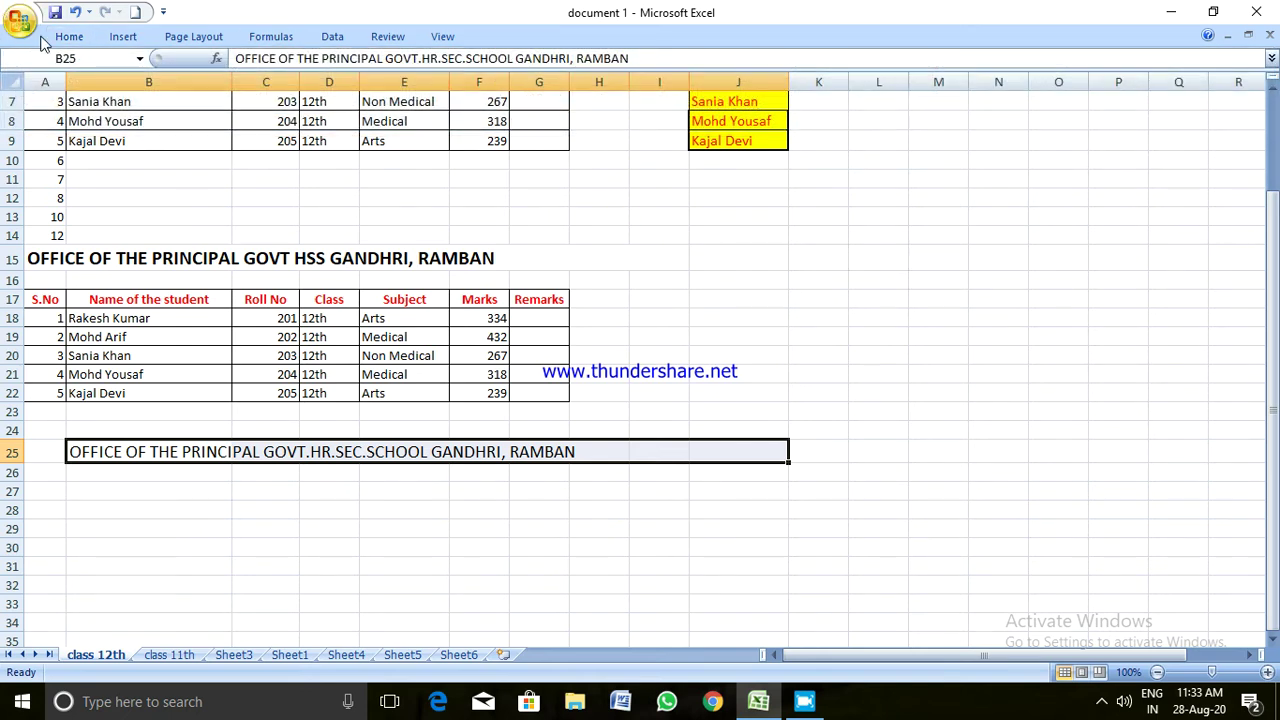
{"action": "left_click", "coordinate": [68, 36]}
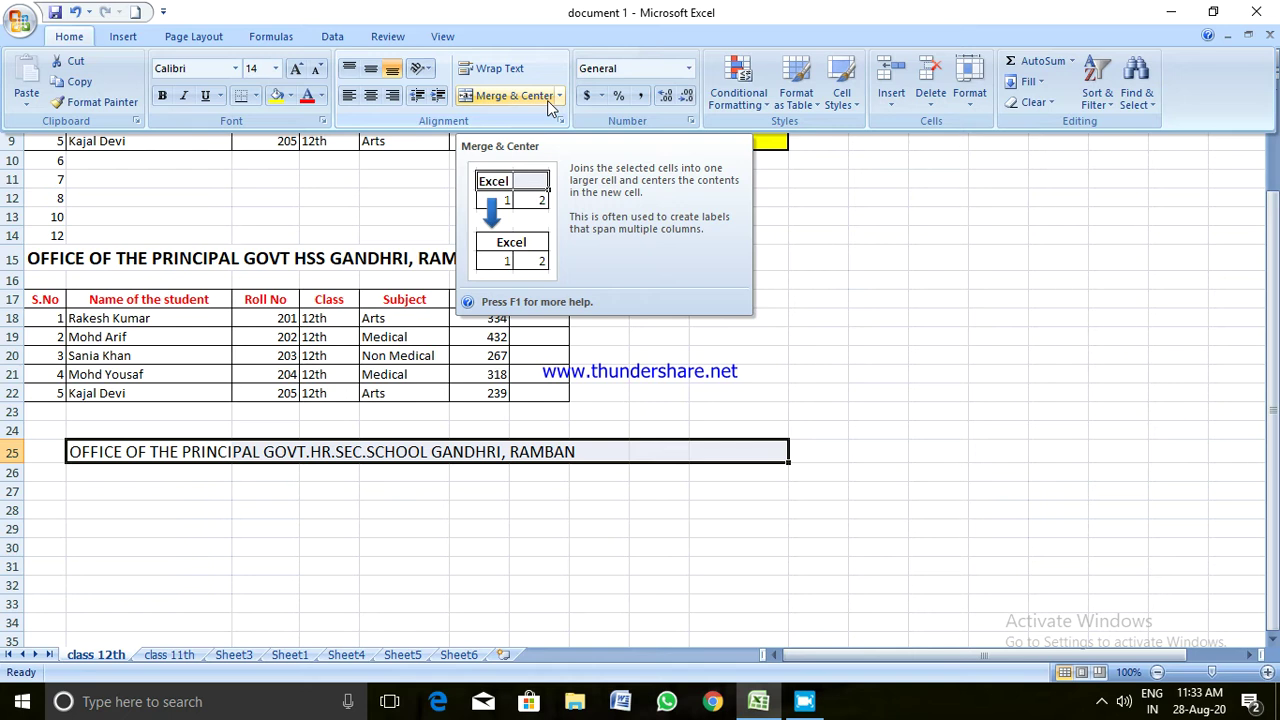
{"action": "left_click", "coordinate": [546, 100]}
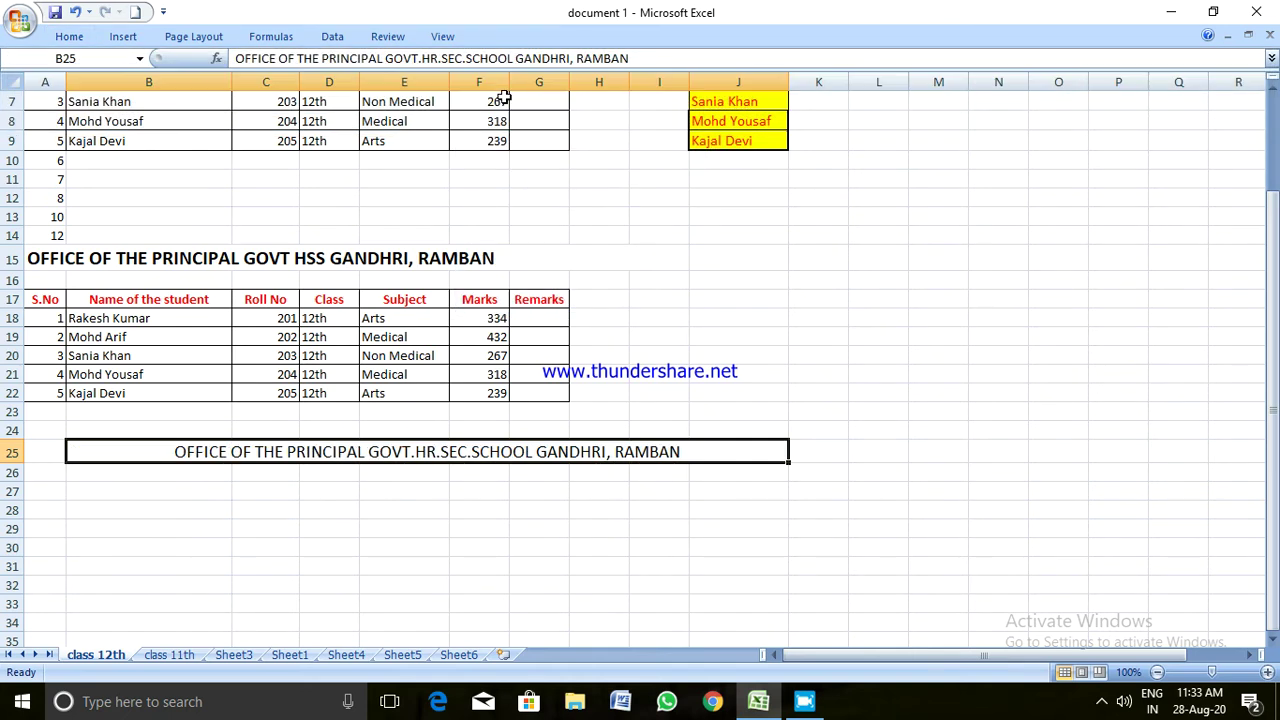
{"action": "left_click", "coordinate": [528, 528]}
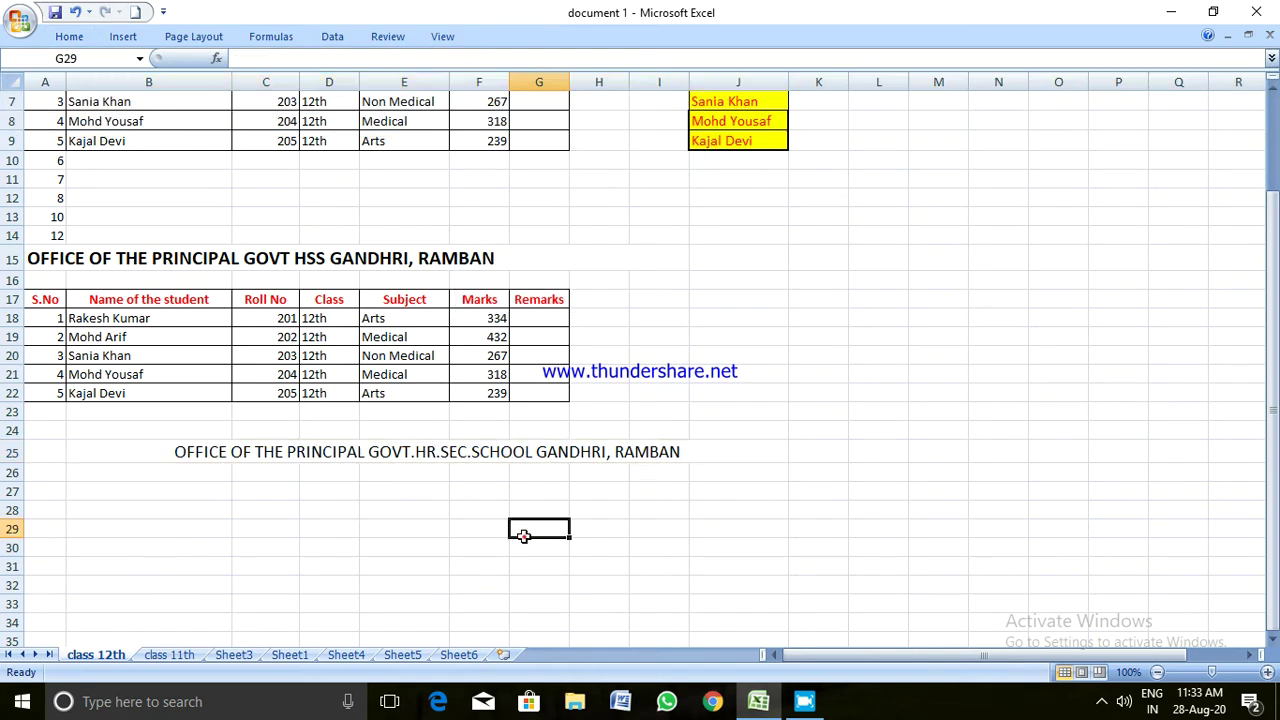
{"action": "left_click", "coordinate": [70, 449]}
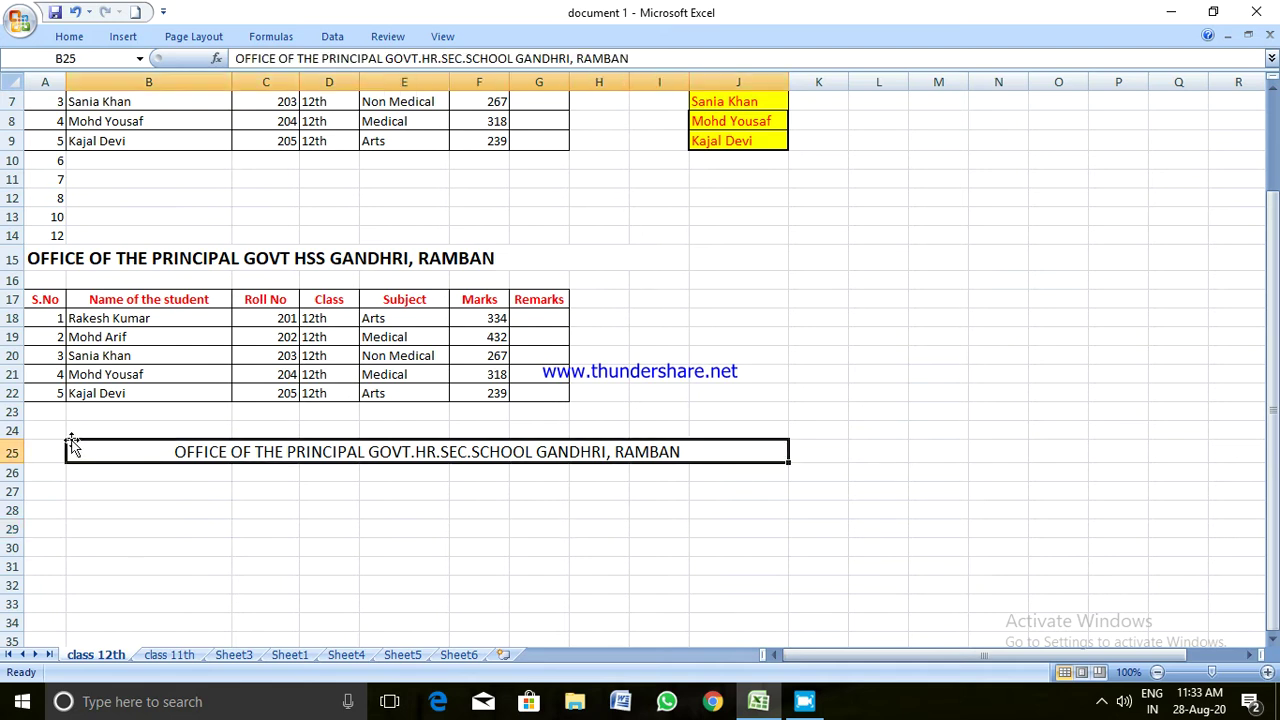
Frame the merged row-25 office title with a thin Outside Border
{"action": "left_click", "coordinate": [74, 40]}
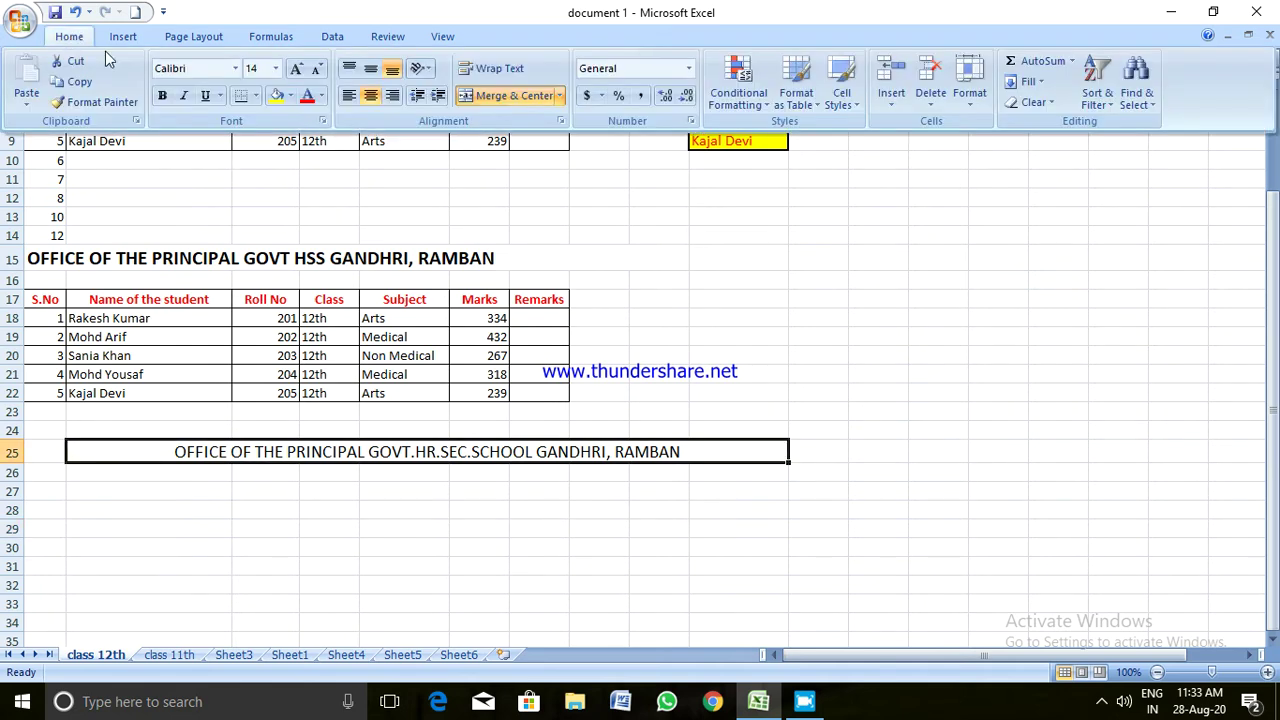
{"action": "left_click", "coordinate": [256, 97]}
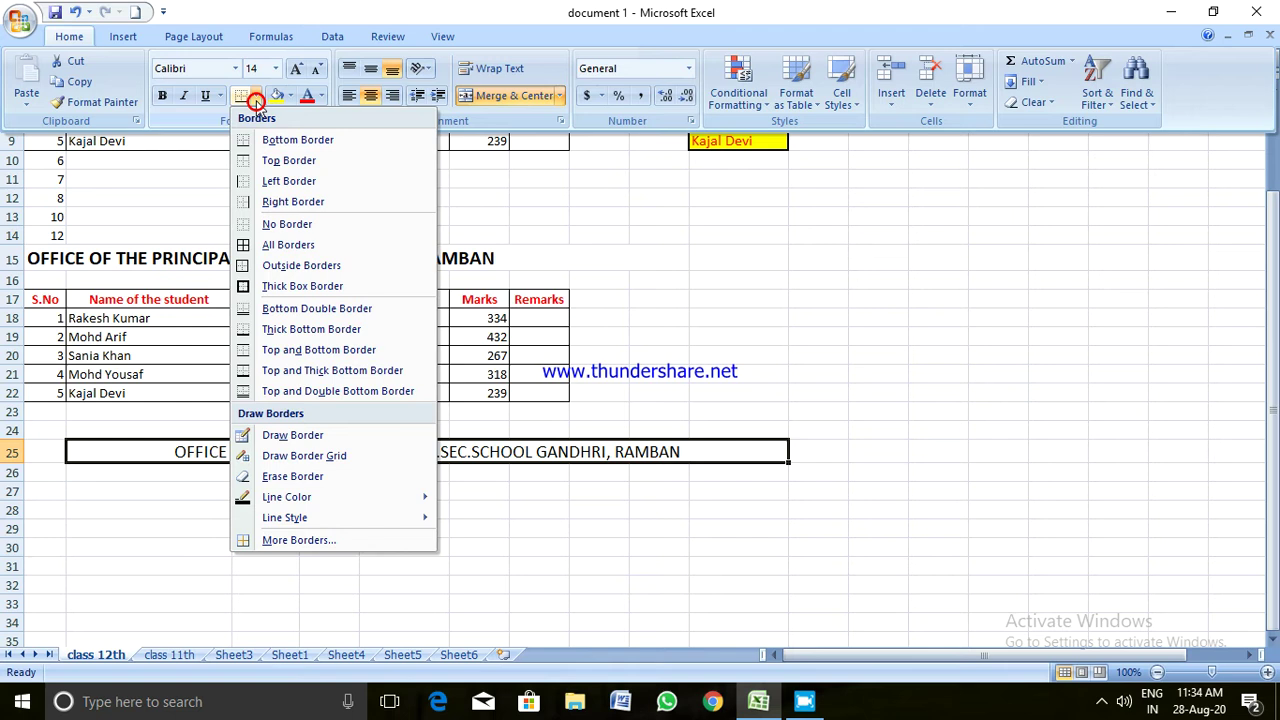
{"action": "left_click", "coordinate": [244, 266]}
{"action": "left_click", "coordinate": [306, 543]}
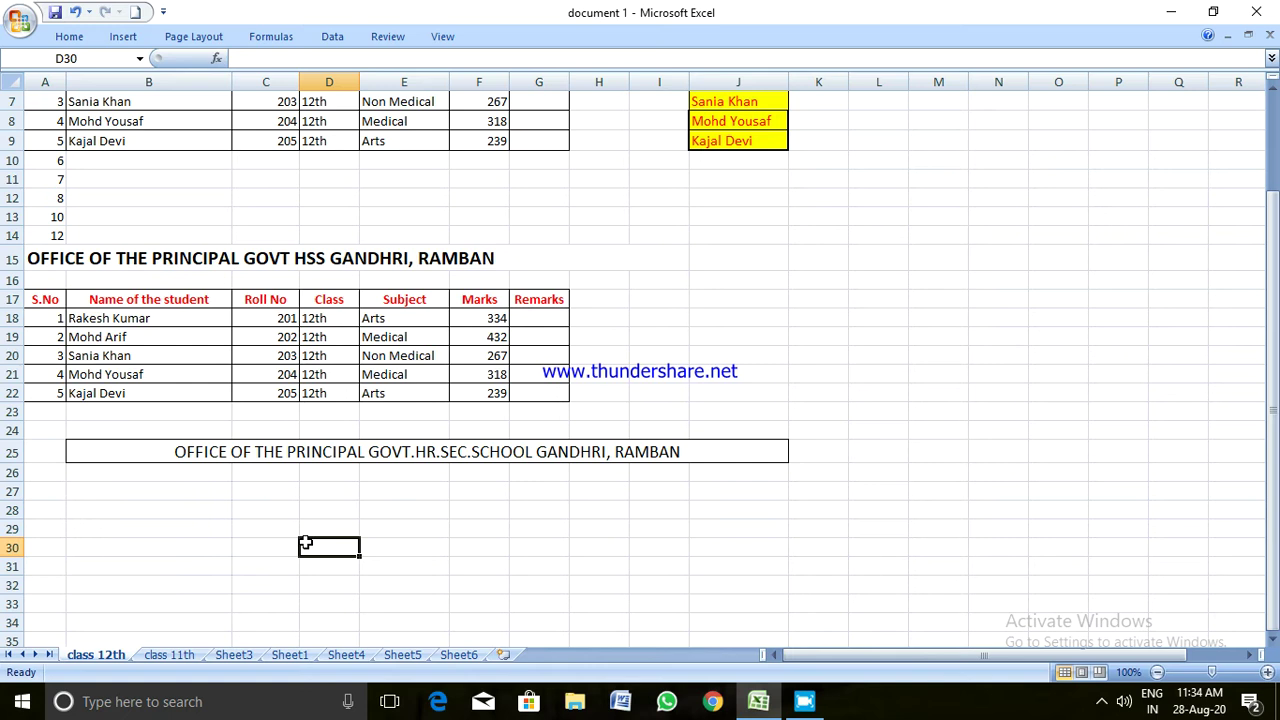
{"action": "left_click", "coordinate": [184, 494]}
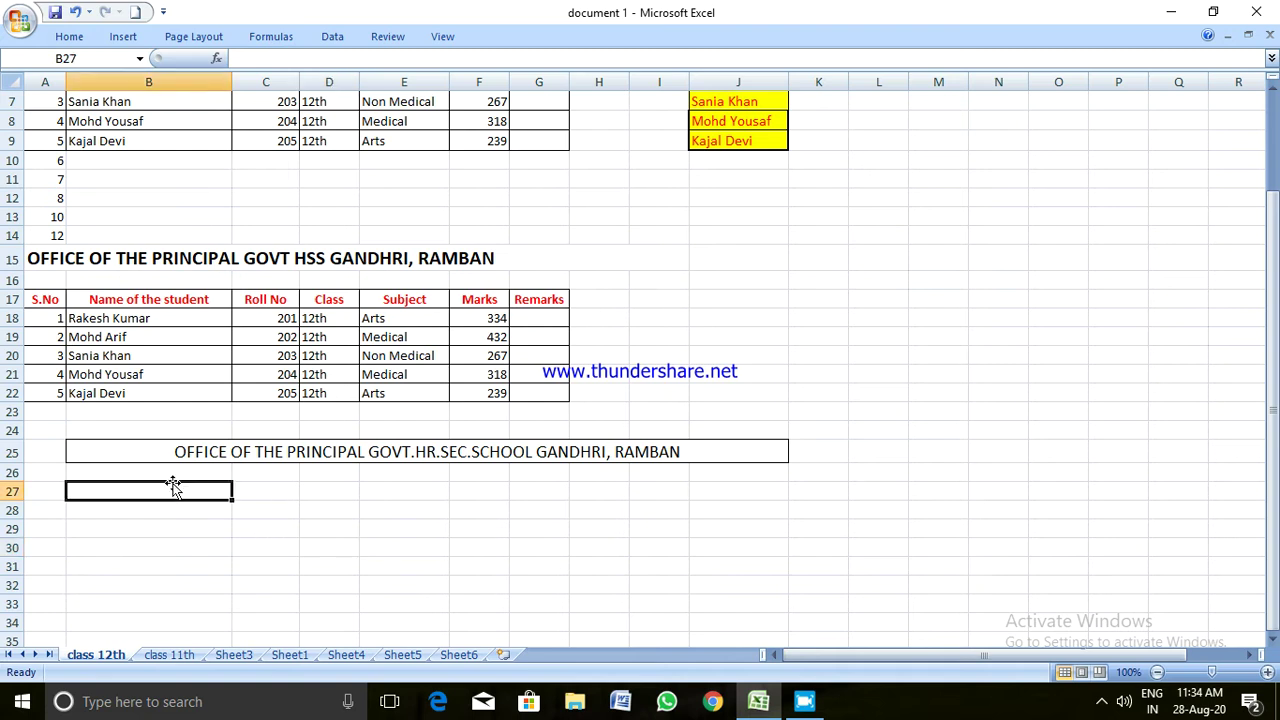
{"action": "left_click", "coordinate": [165, 473]}
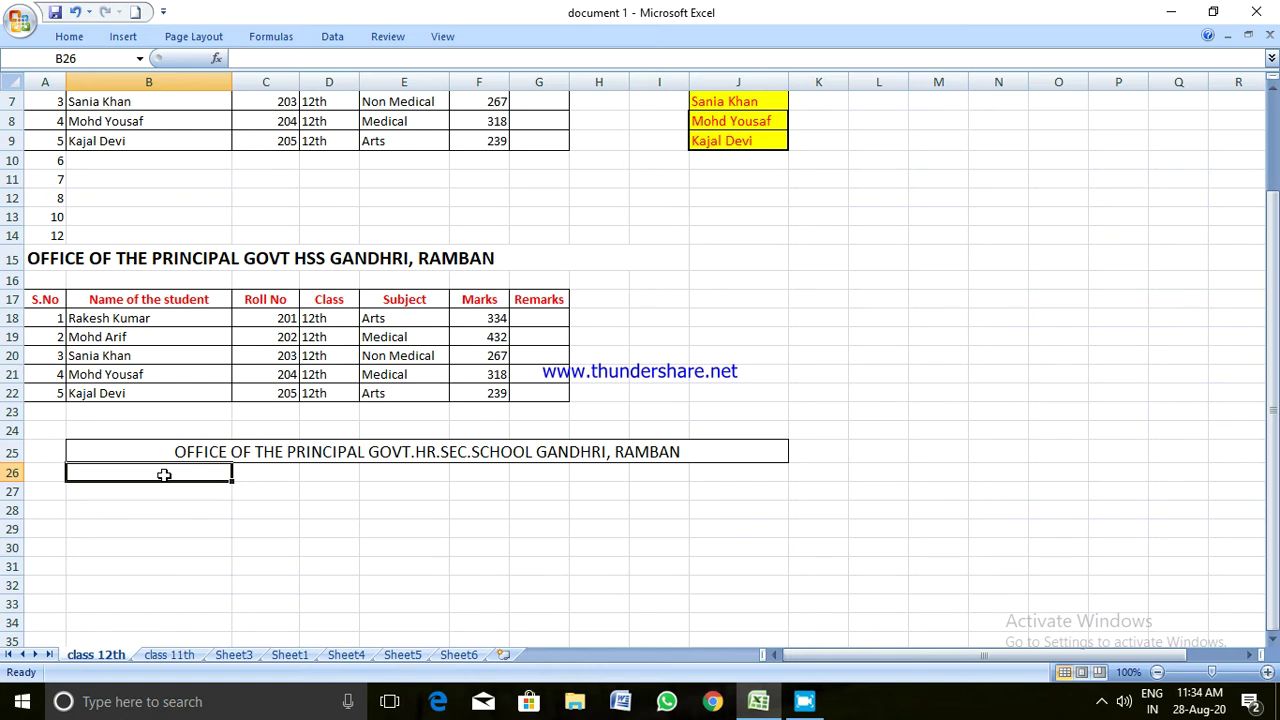
Type the headings 'S.No' and 'Name of the students' into row 26
{"action": "type", "text": "S.No"}
{"action": "key", "text": "Tab"}
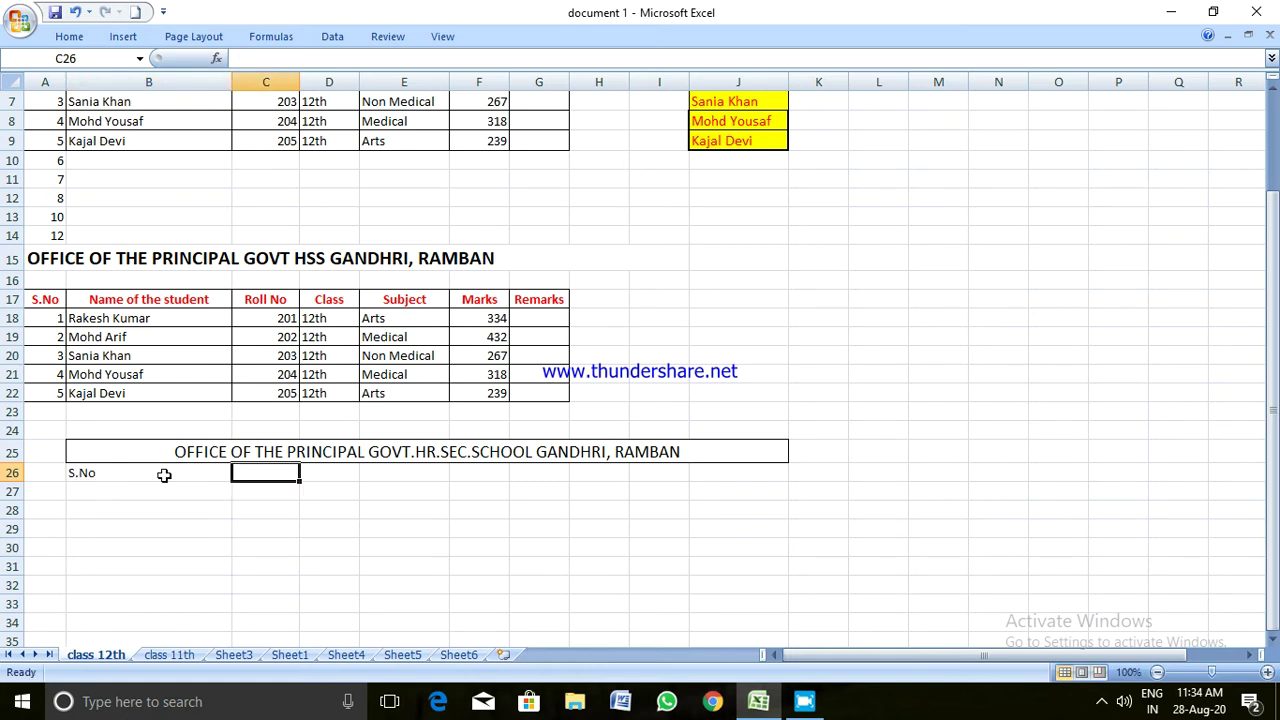
{"action": "type", "text": "Name o"}
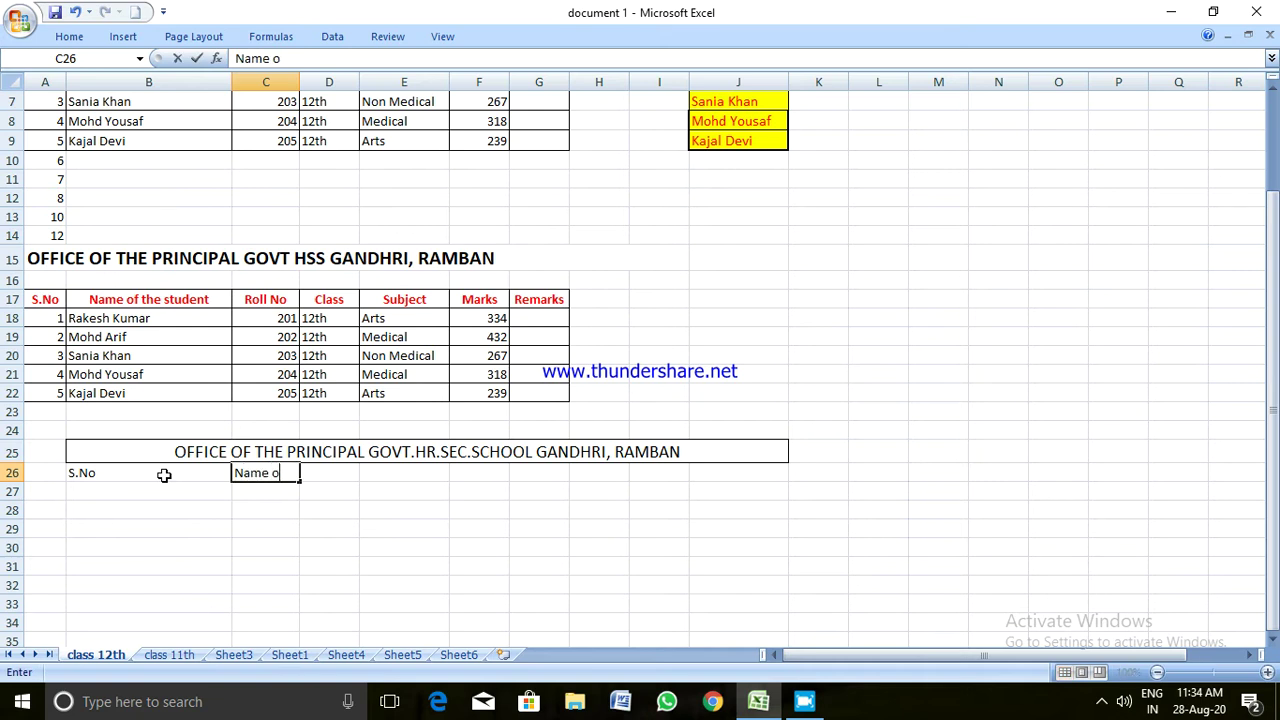
{"action": "type", "text": "f the students"}
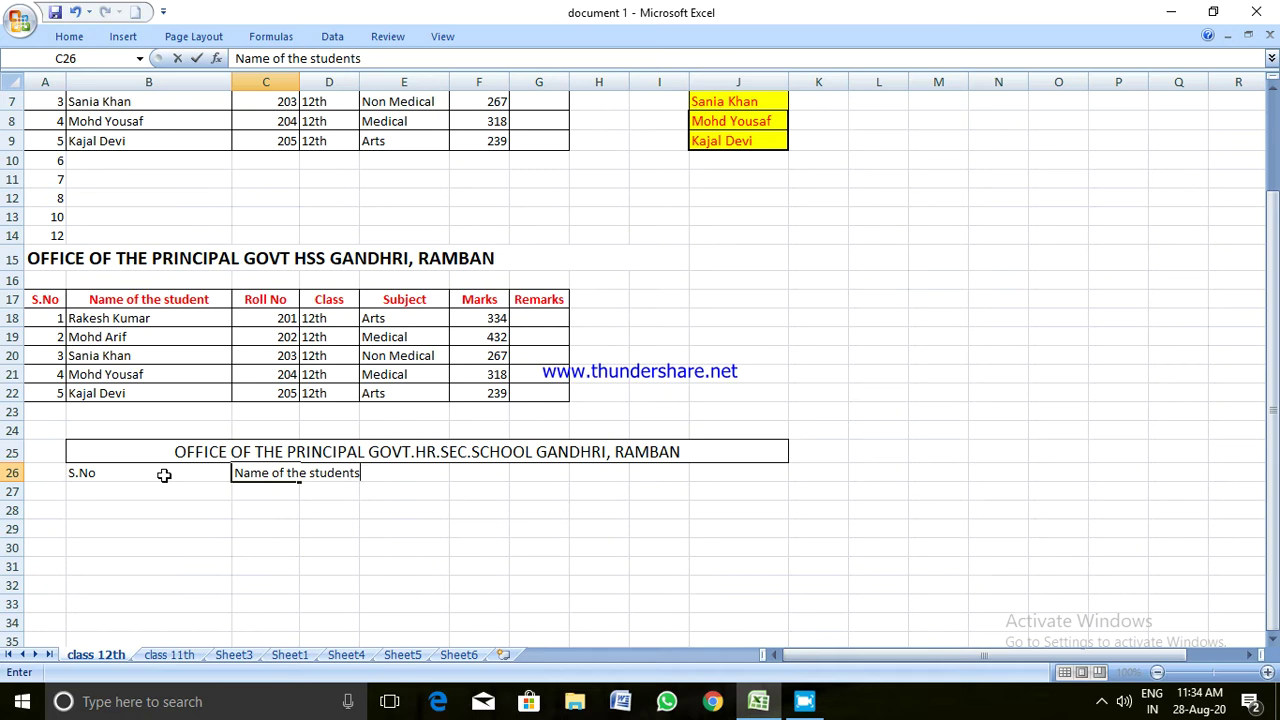
{"action": "key", "text": "Tab"}
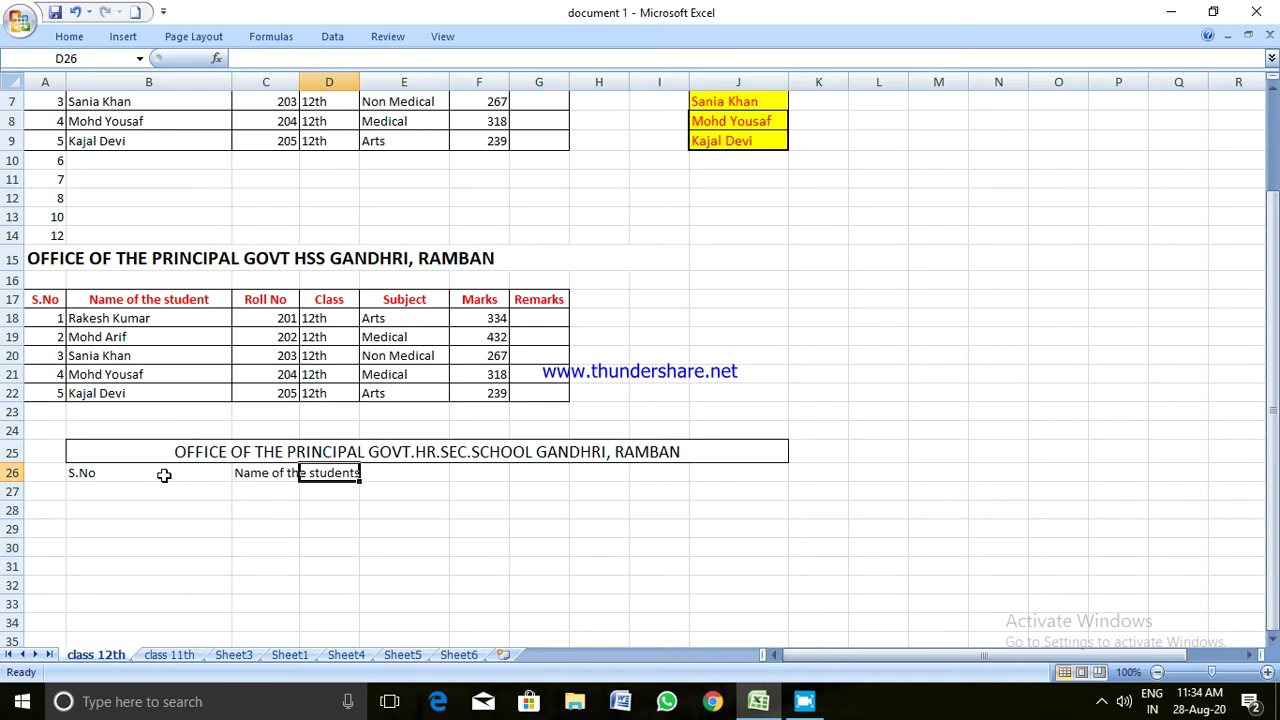
{"action": "left_click", "coordinate": [285, 530]}
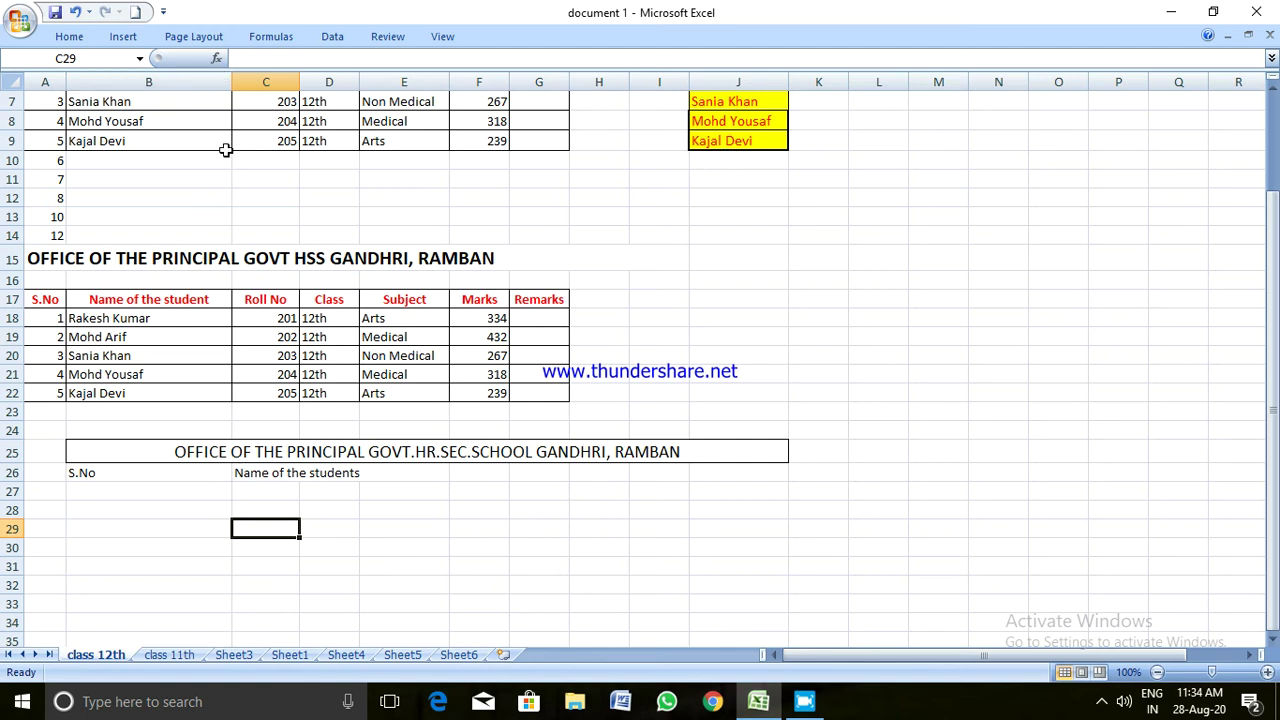
{"action": "left_click", "coordinate": [180, 510]}
Cut S.No from B26 and paste it into B2 of the class 11th sheet
{"action": "left_click_drag", "start_coordinate": [101, 452], "coordinate": [200, 474]}
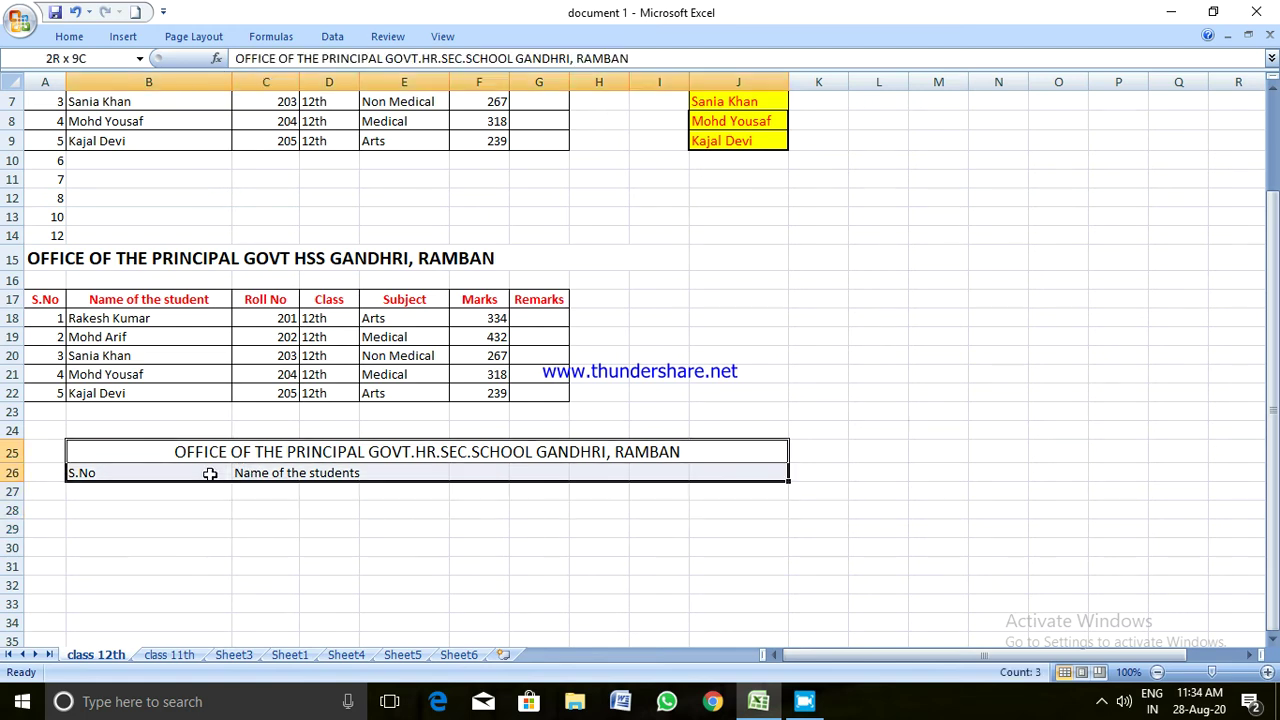
{"action": "left_click", "coordinate": [210, 474]}
{"action": "right_click", "coordinate": [210, 474]}
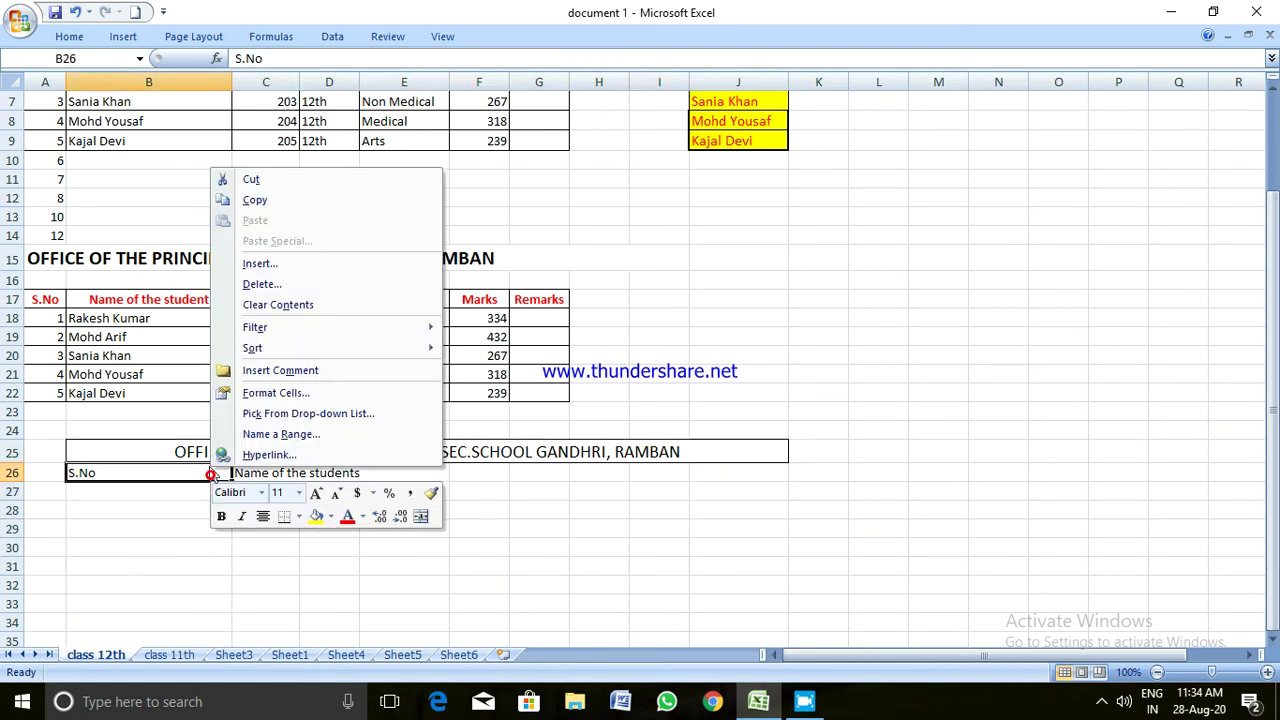
{"action": "left_click", "coordinate": [250, 181]}
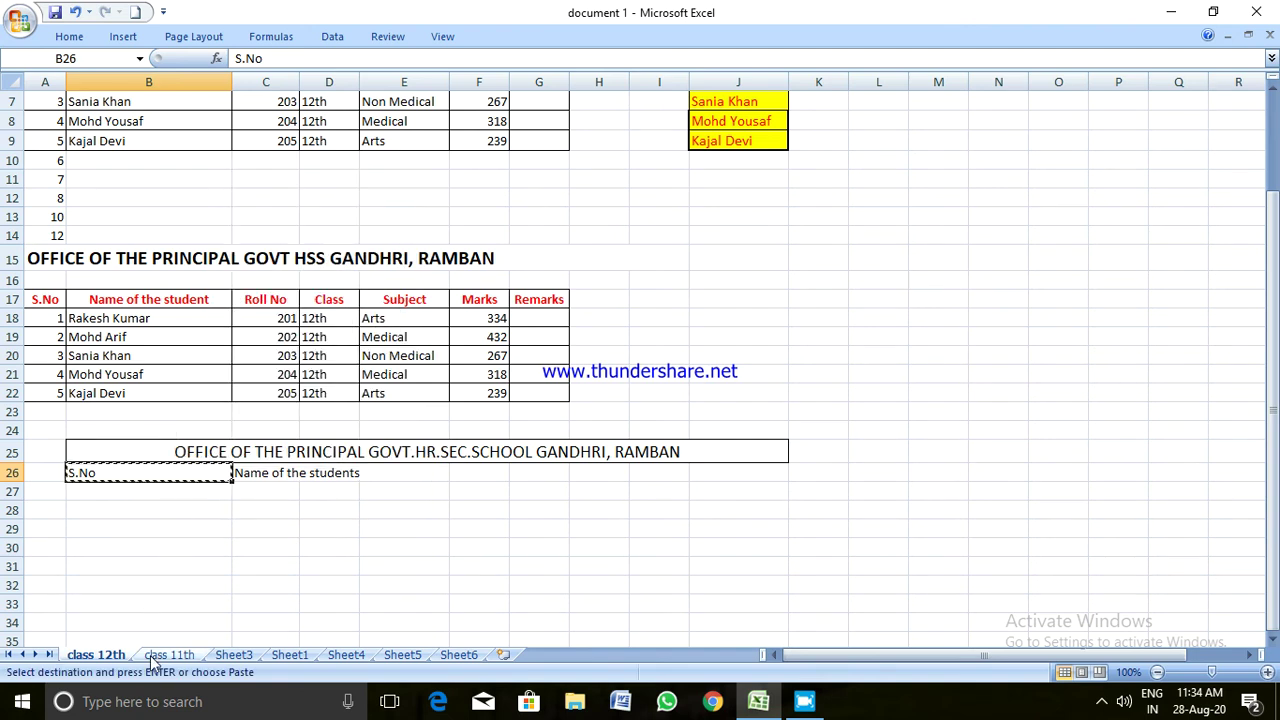
{"action": "left_click", "coordinate": [160, 654]}
{"action": "left_click", "coordinate": [57, 114]}
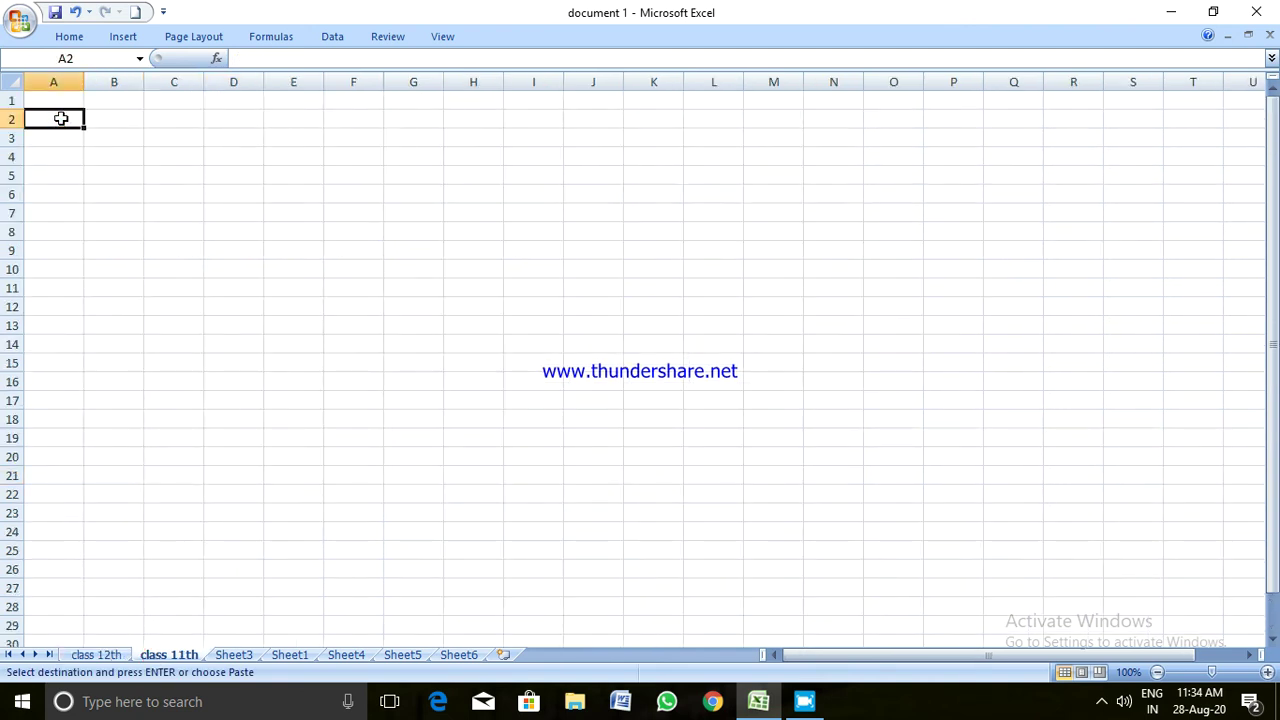
{"action": "right_click", "coordinate": [95, 117]}
{"action": "left_click", "coordinate": [134, 169]}
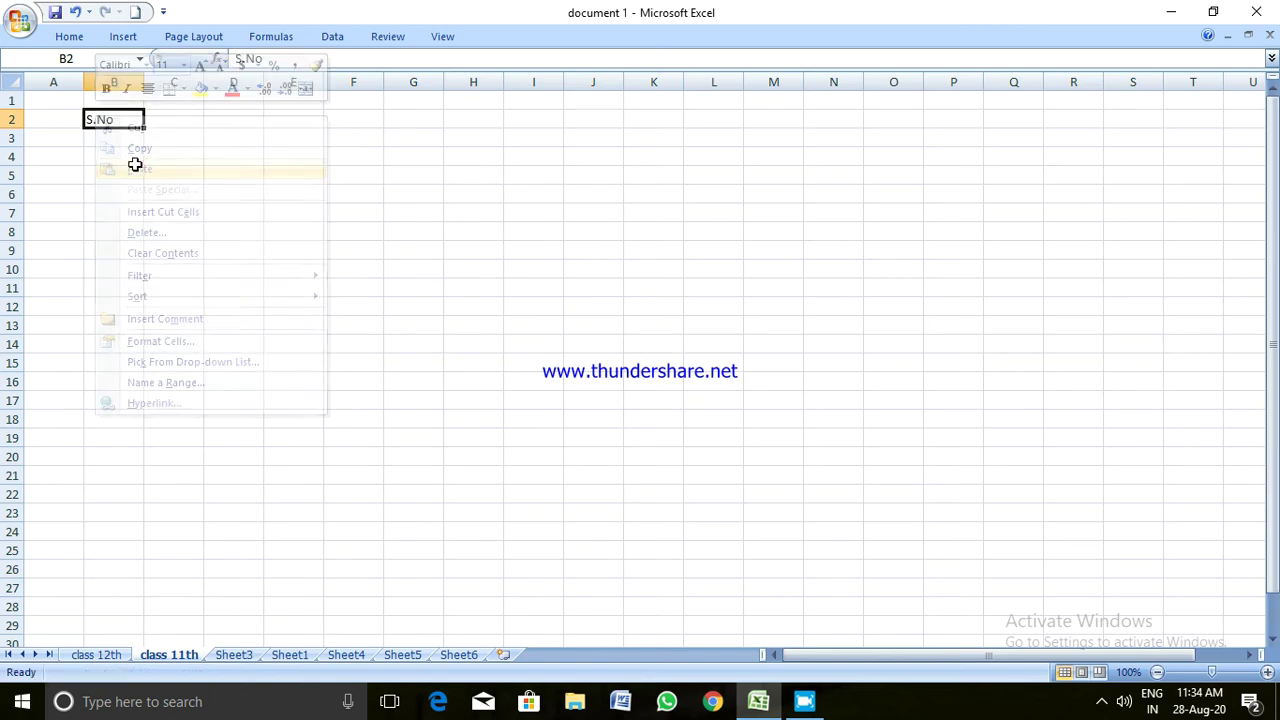
{"action": "left_click", "coordinate": [118, 656]}
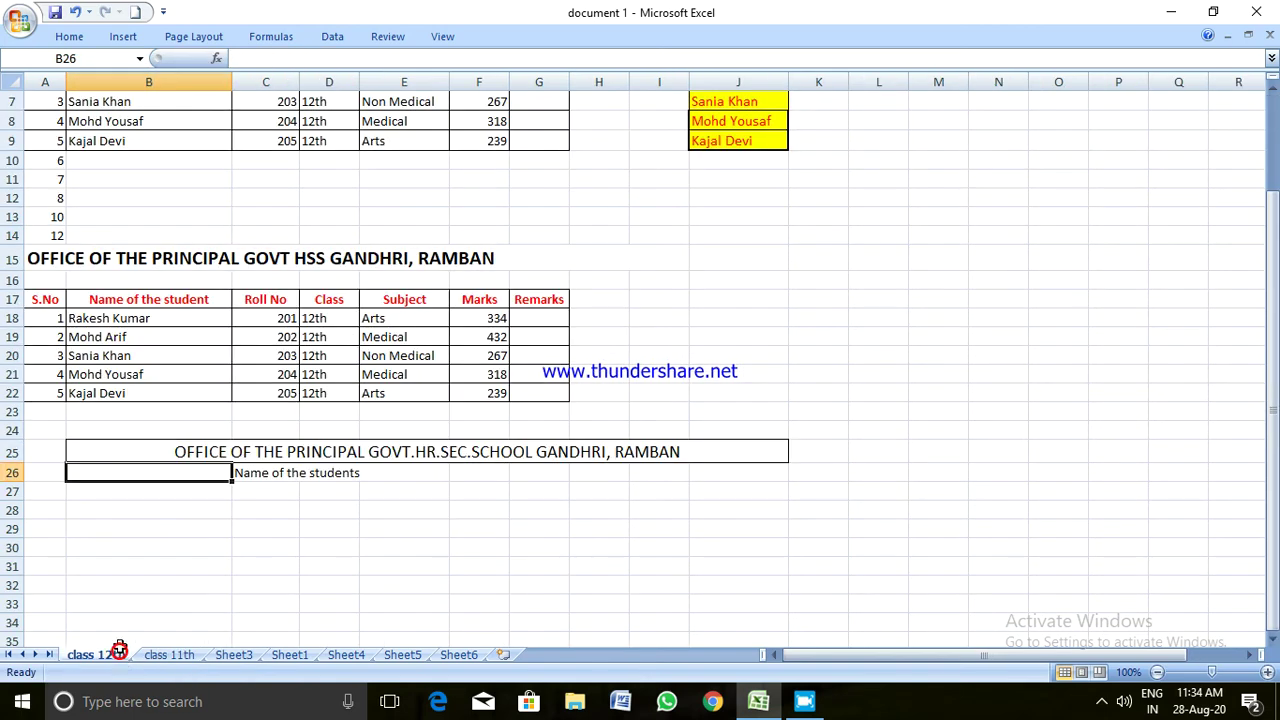
Copy the title and heading rows 25–26 and paste them at B4 on class 11th
{"action": "left_click", "coordinate": [246, 522]}
{"action": "left_click_drag", "start_coordinate": [148, 443], "coordinate": [297, 474]}
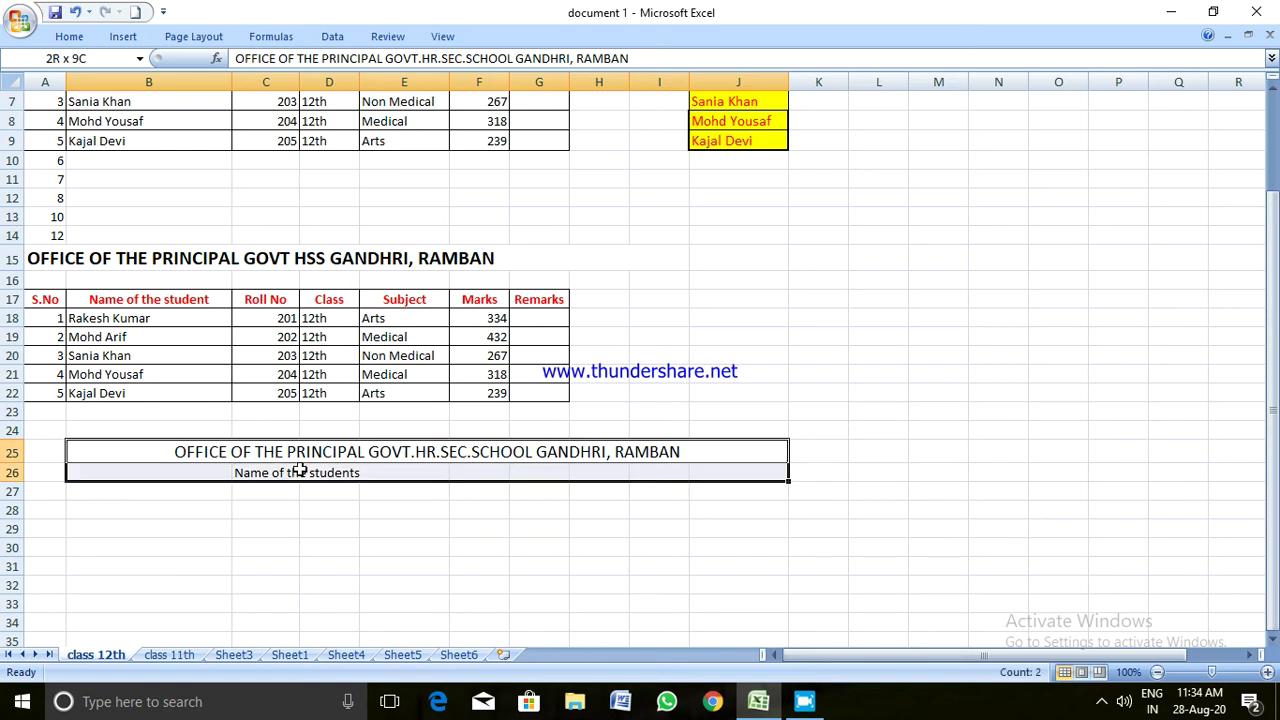
{"action": "right_click", "coordinate": [296, 466]}
{"action": "left_click", "coordinate": [350, 196]}
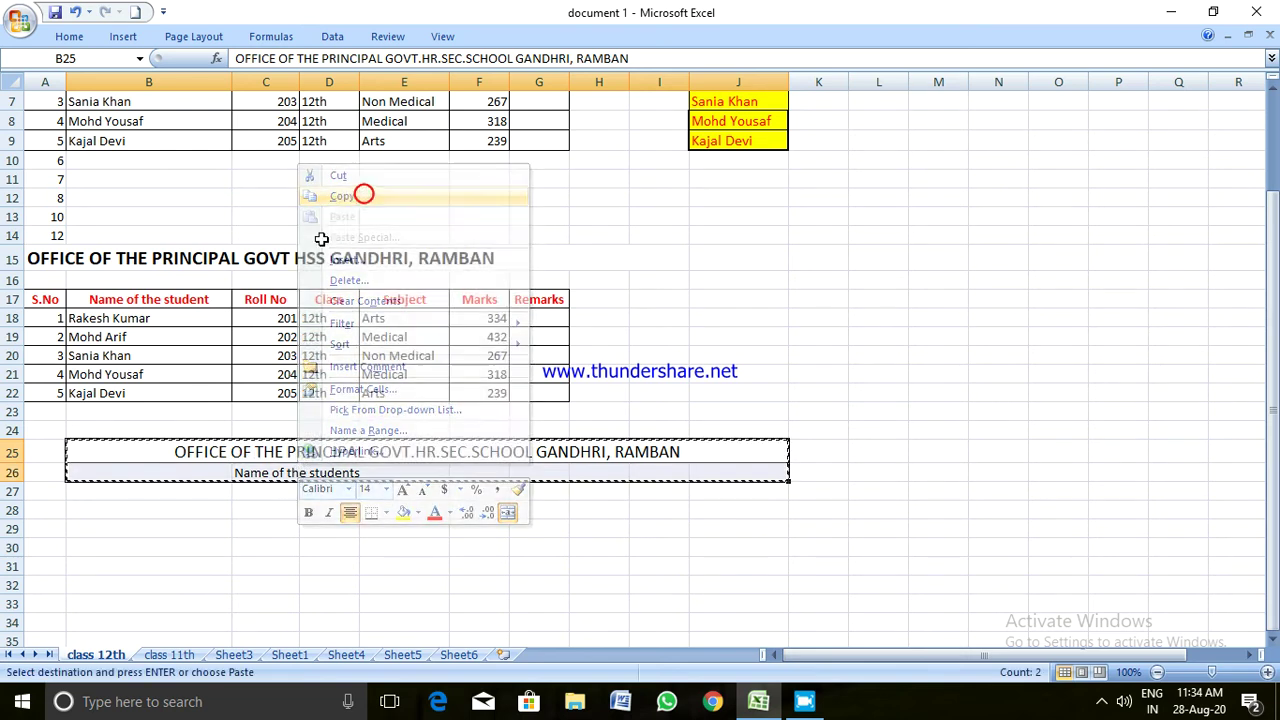
{"action": "left_click", "coordinate": [184, 655]}
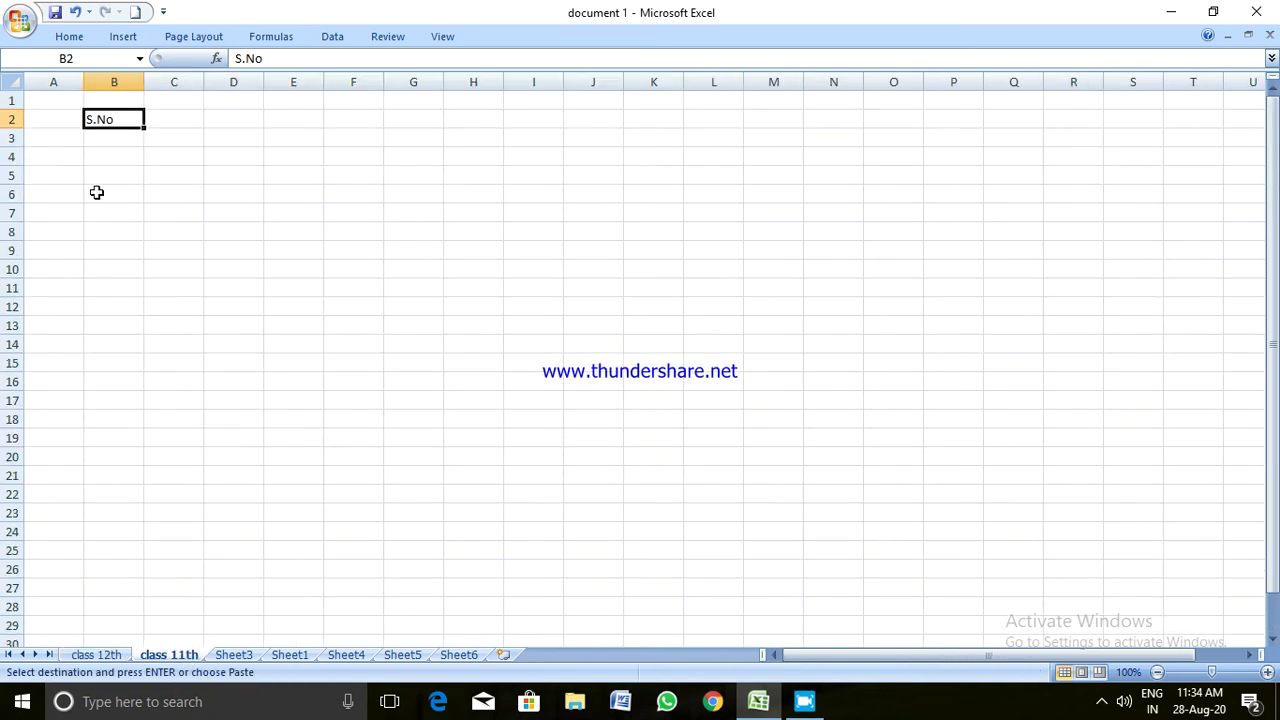
{"action": "left_click", "coordinate": [89, 152]}
{"action": "right_click", "coordinate": [89, 152]}
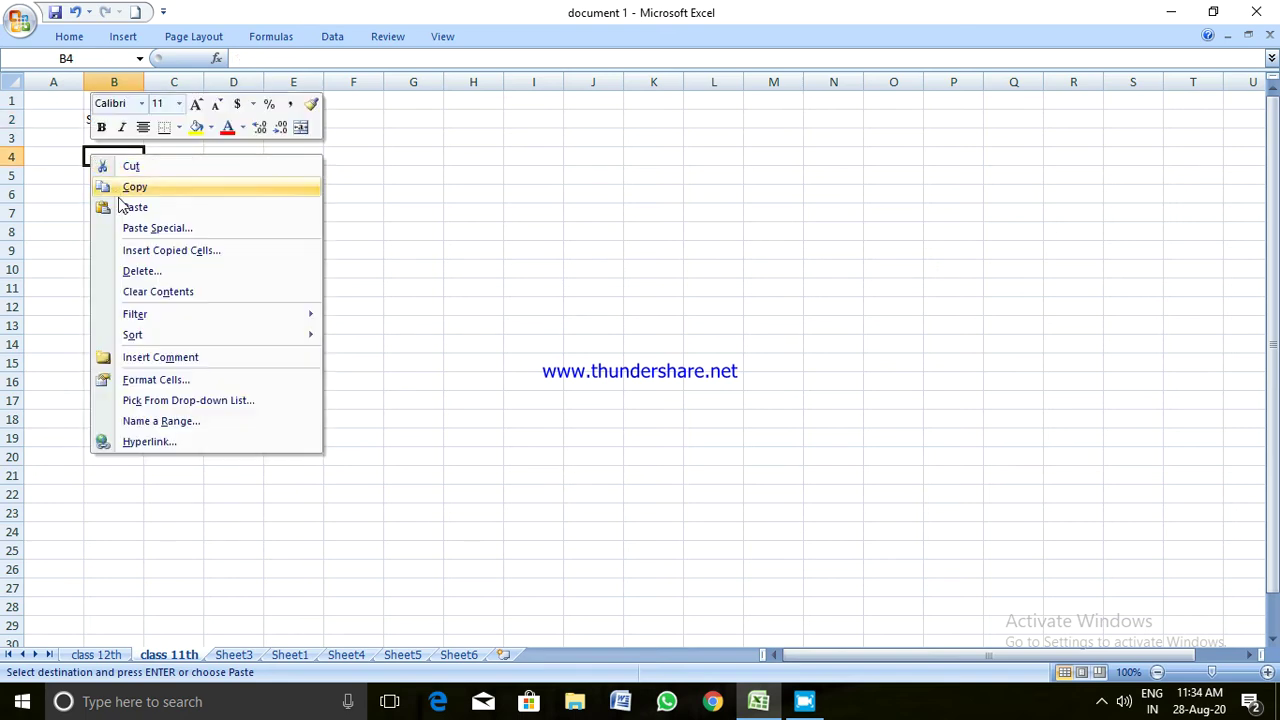
{"action": "left_click", "coordinate": [131, 207]}
Delete the stray S.No from cell B2 on class 11th
{"action": "left_click", "coordinate": [131, 214]}
{"action": "left_click", "coordinate": [100, 120]}
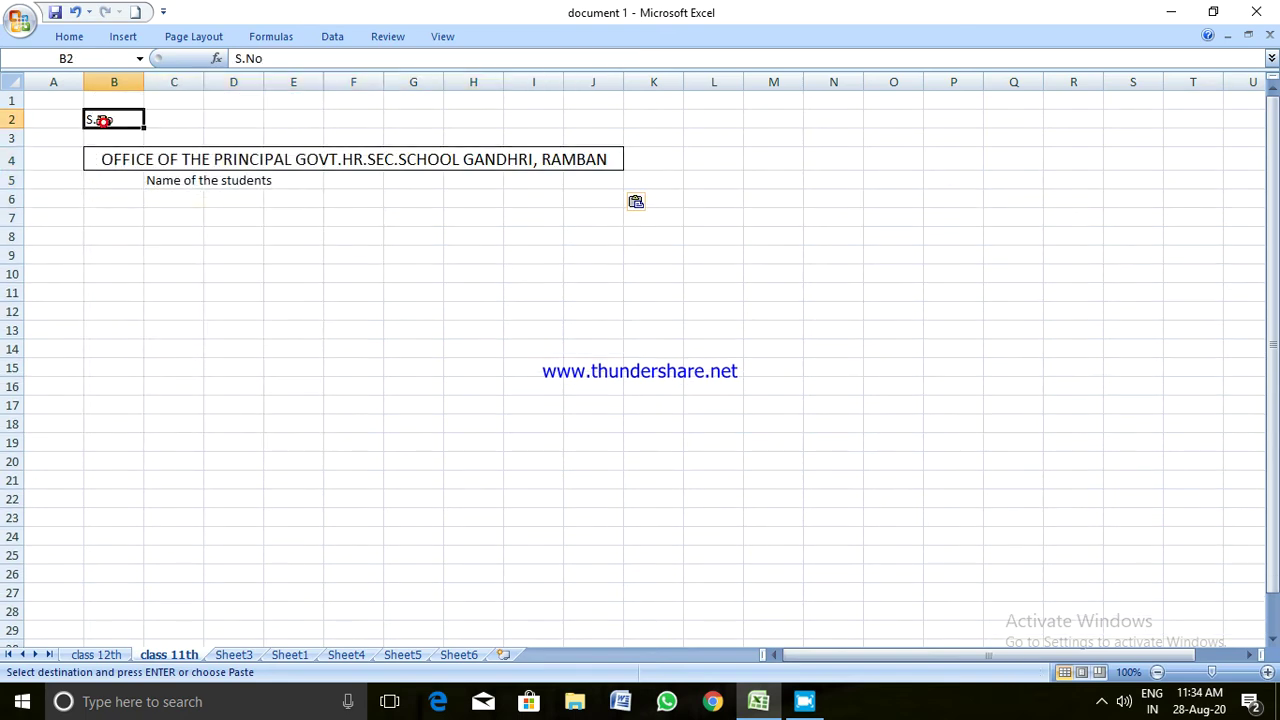
{"action": "key", "text": "Delete"}
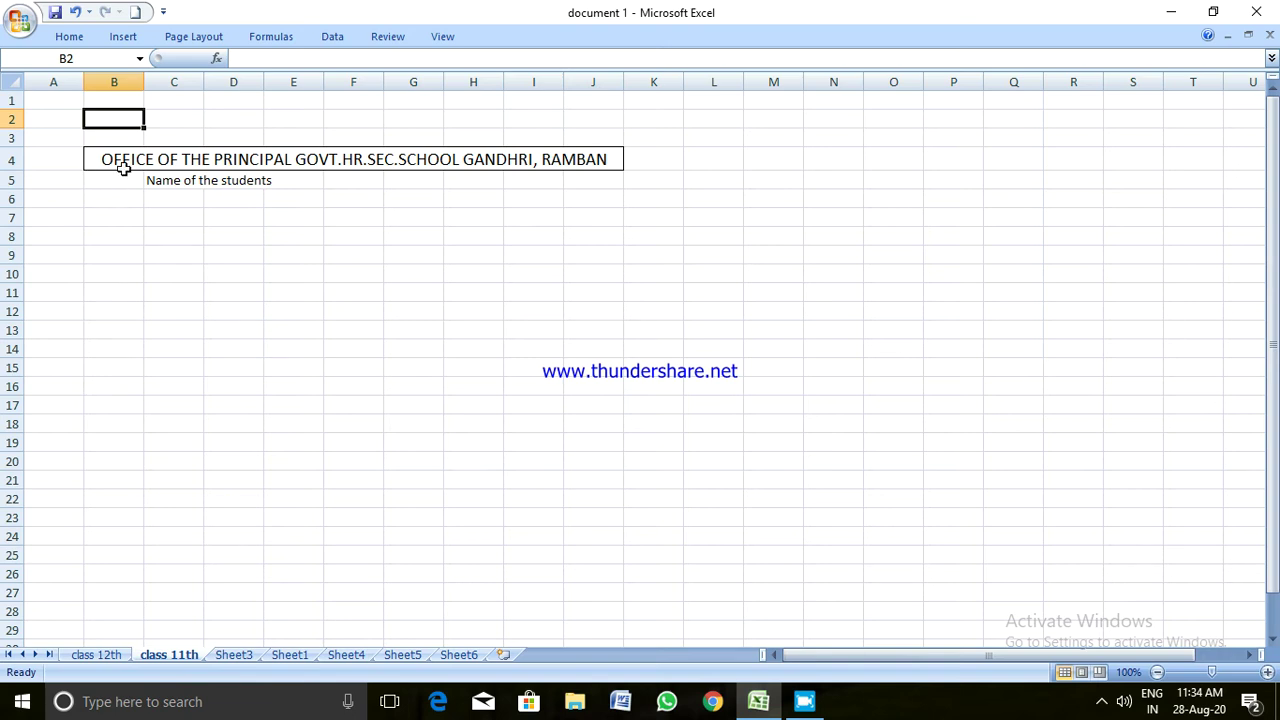
{"action": "left_click", "coordinate": [122, 165]}
Enter the S.No. heading in B5 and narrow column B to suit it
{"action": "left_click", "coordinate": [123, 178]}
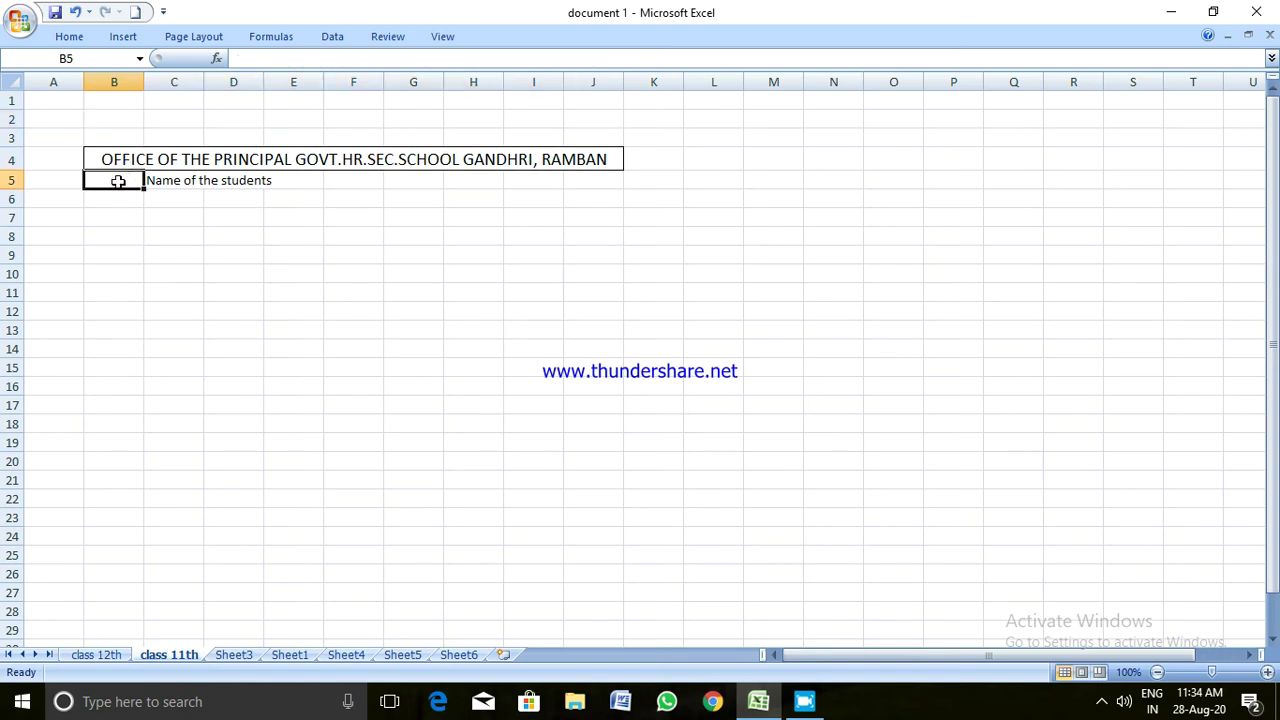
{"action": "type", "text": "S.No."}
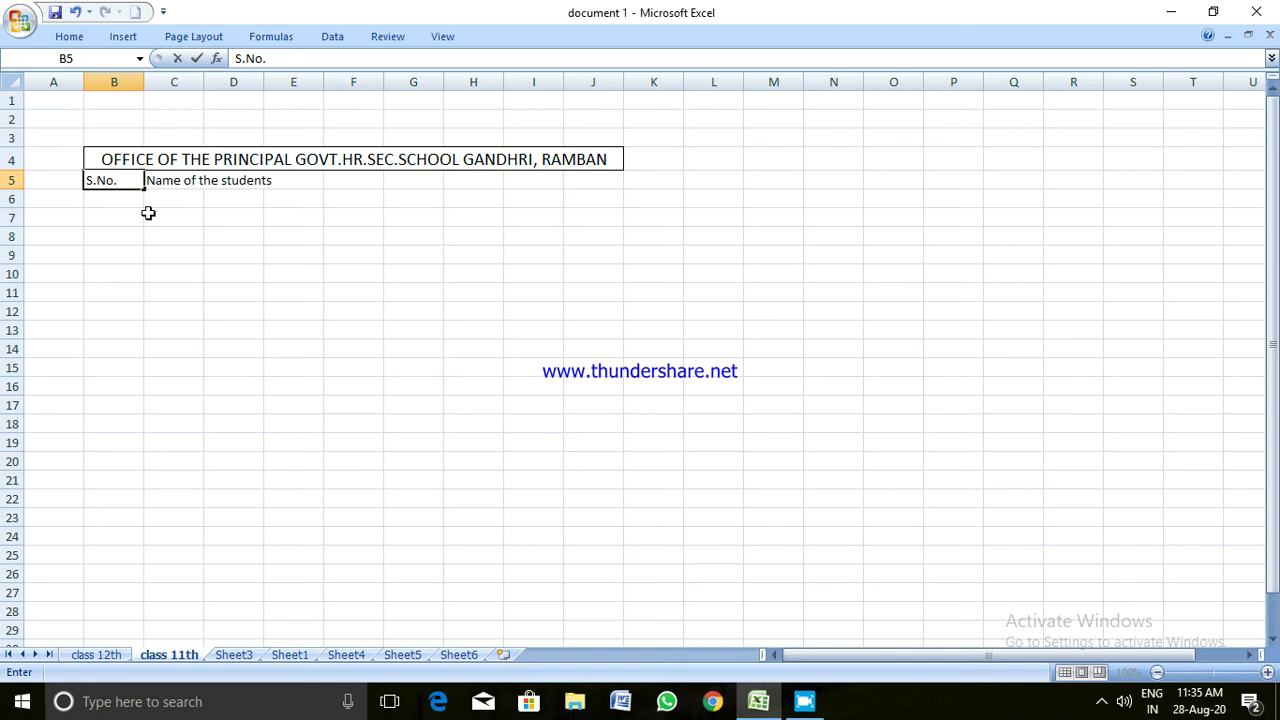
{"action": "left_click", "coordinate": [170, 257]}
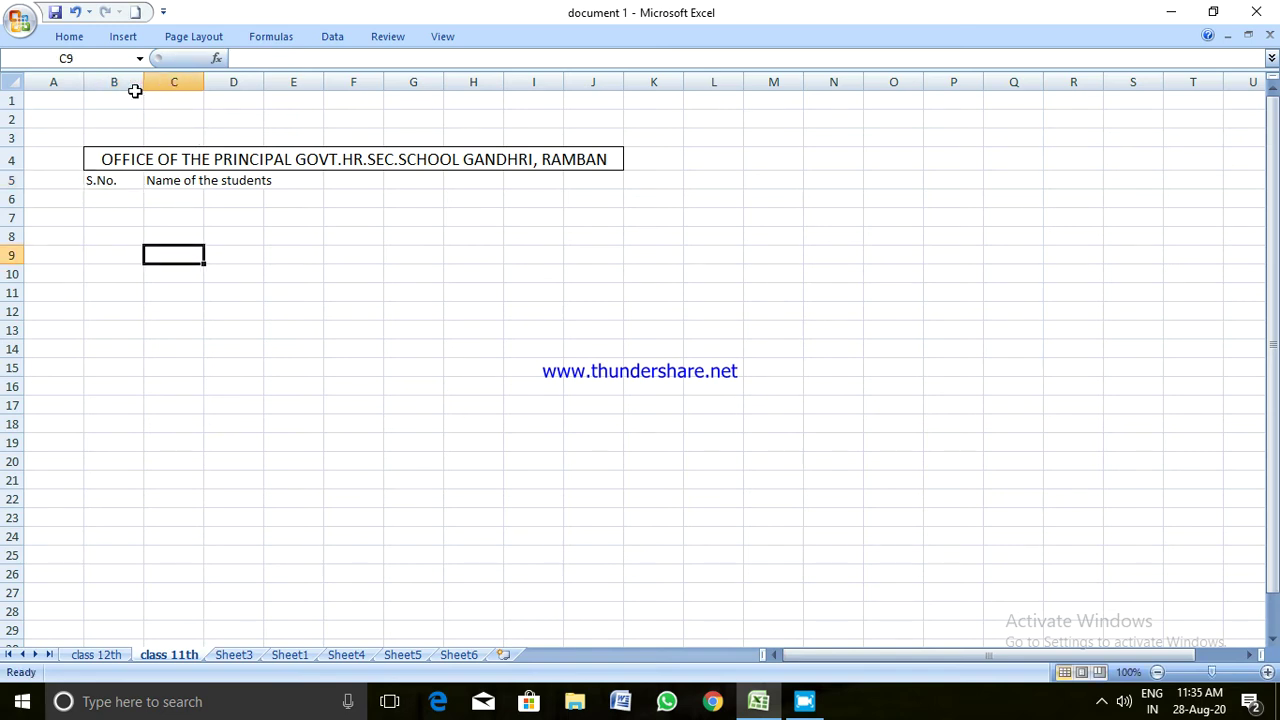
{"action": "left_click_drag", "start_coordinate": [144, 81], "coordinate": [260, 77]}
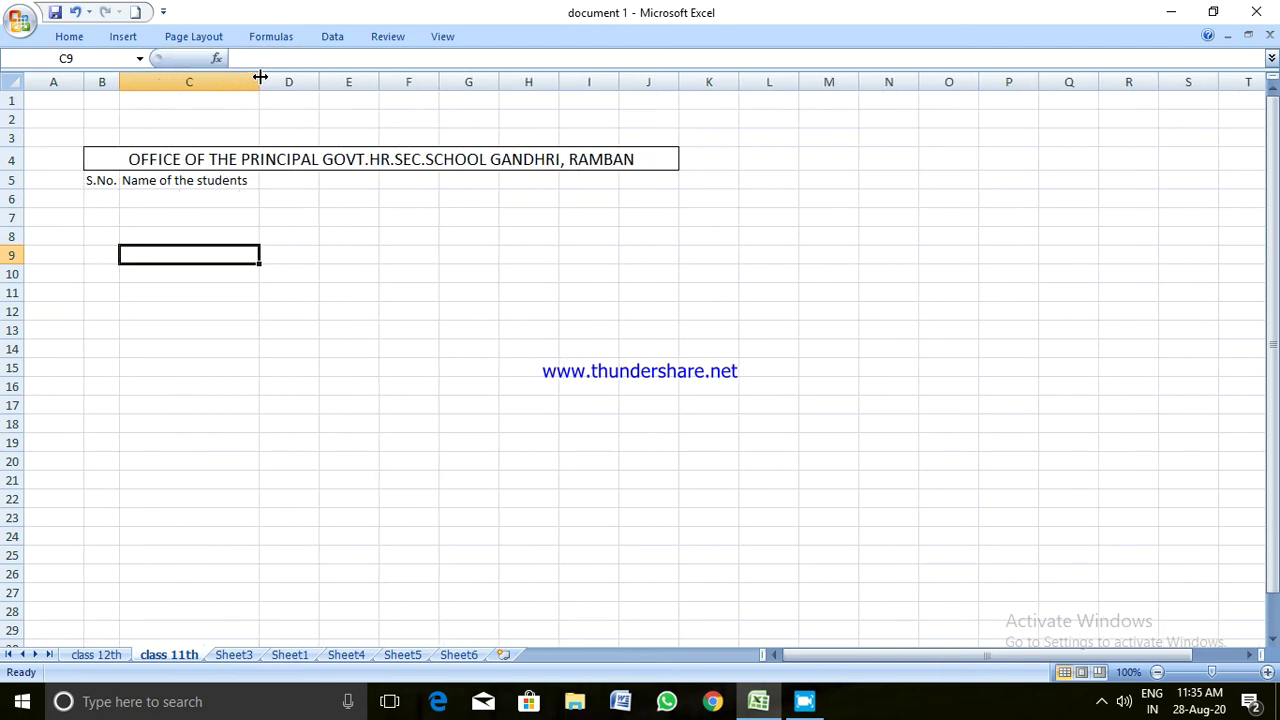
Fill D5:H5 with the headings Class, Roll No., DOB, Address and Mobile No
{"action": "left_click", "coordinate": [280, 183]}
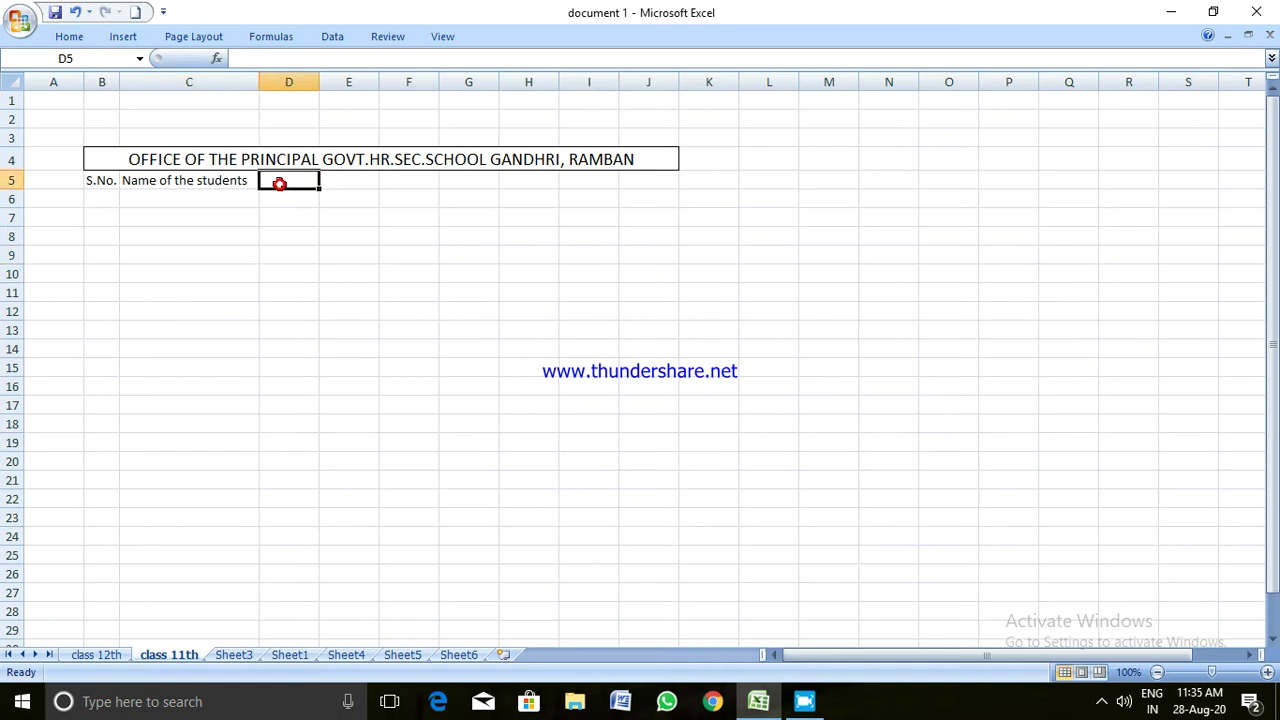
{"action": "type", "text": "Class"}
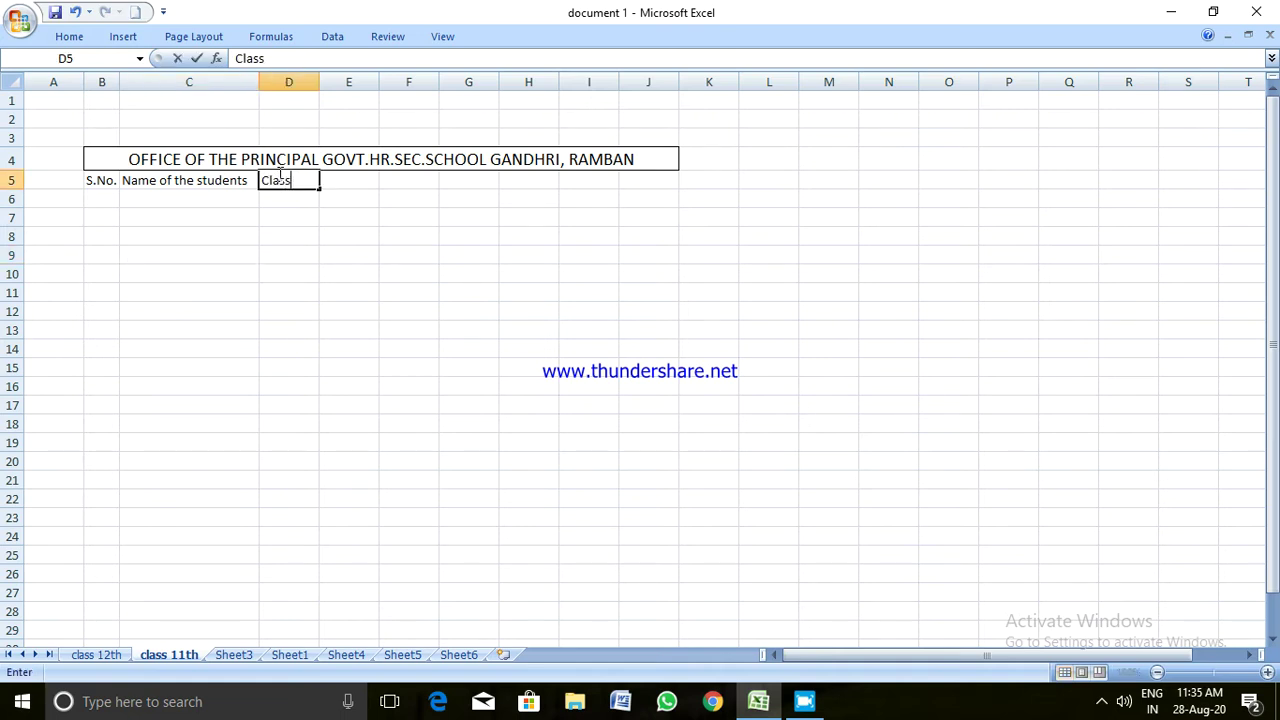
{"action": "key", "text": "Tab"}
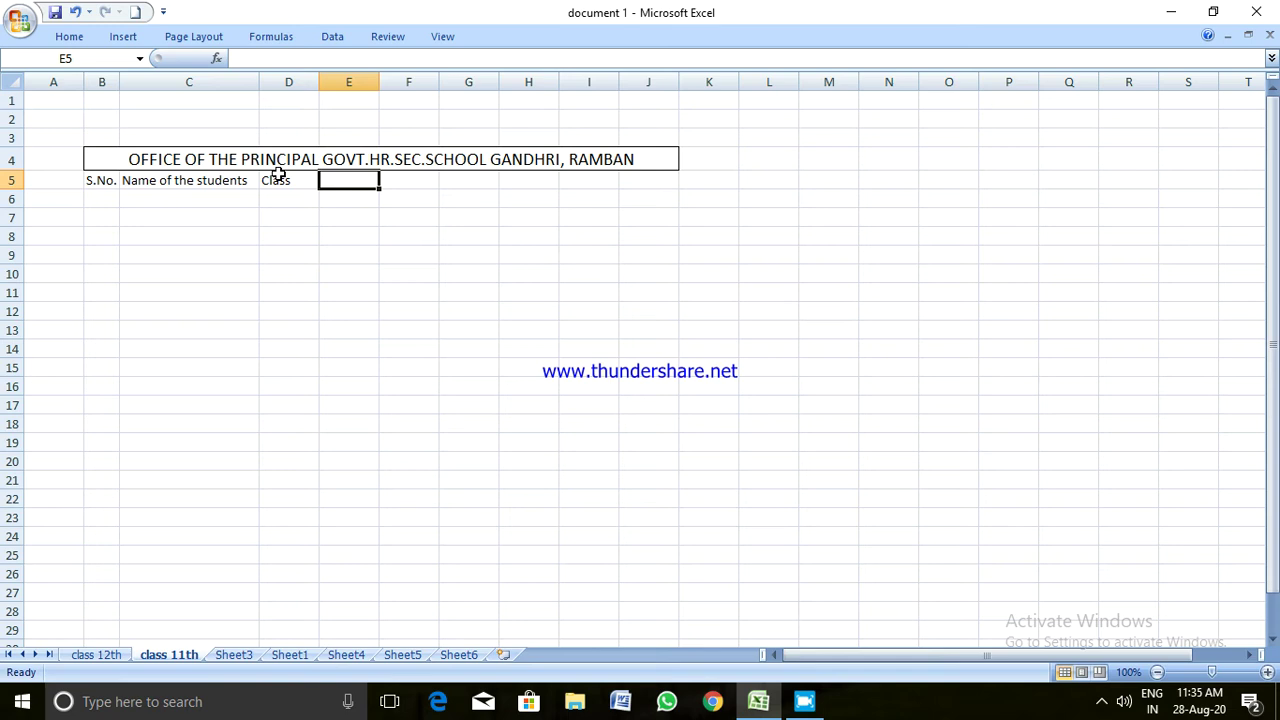
{"action": "type", "text": "Ro"}
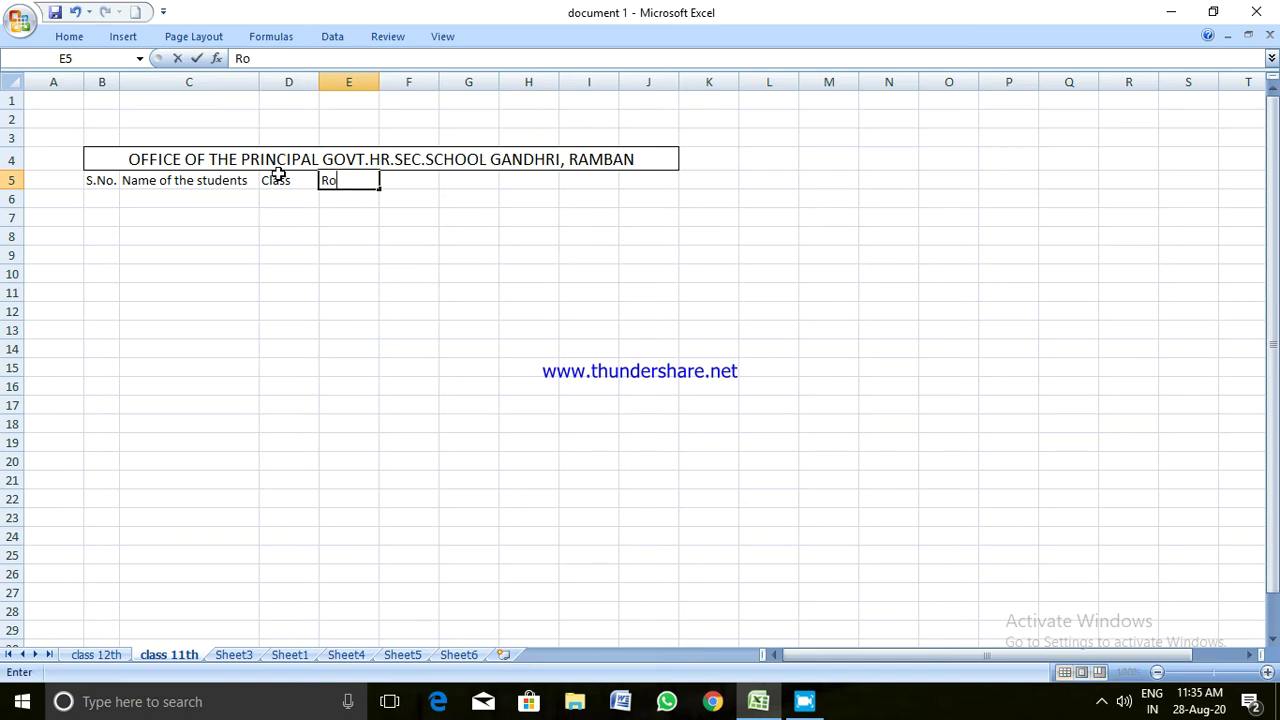
{"action": "type", "text": "ll No."}
{"action": "key", "text": "Tab"}
{"action": "type", "text": "D"}
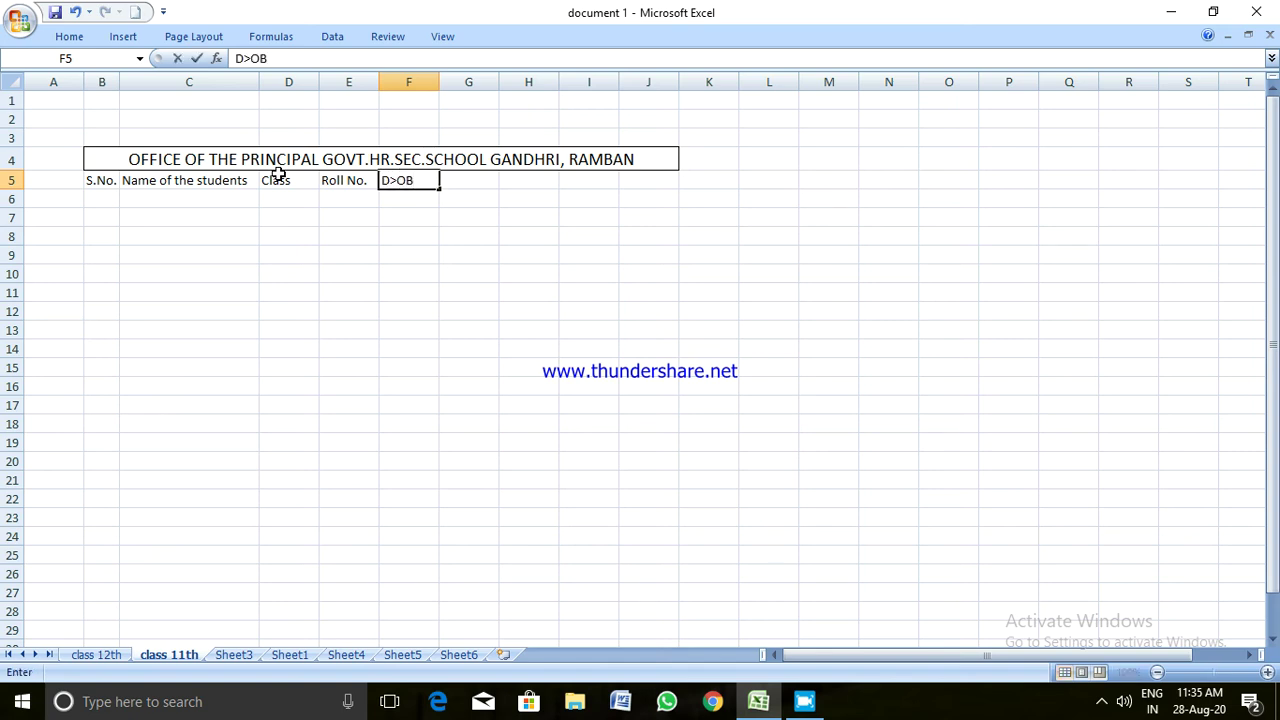
{"action": "type", "text": ">OB"}
{"action": "key", "text": "BackSpace"}
{"action": "key", "text": "BackSpace"}
{"action": "left_click", "coordinate": [477, 188]}
{"action": "type", "text": "Address"}
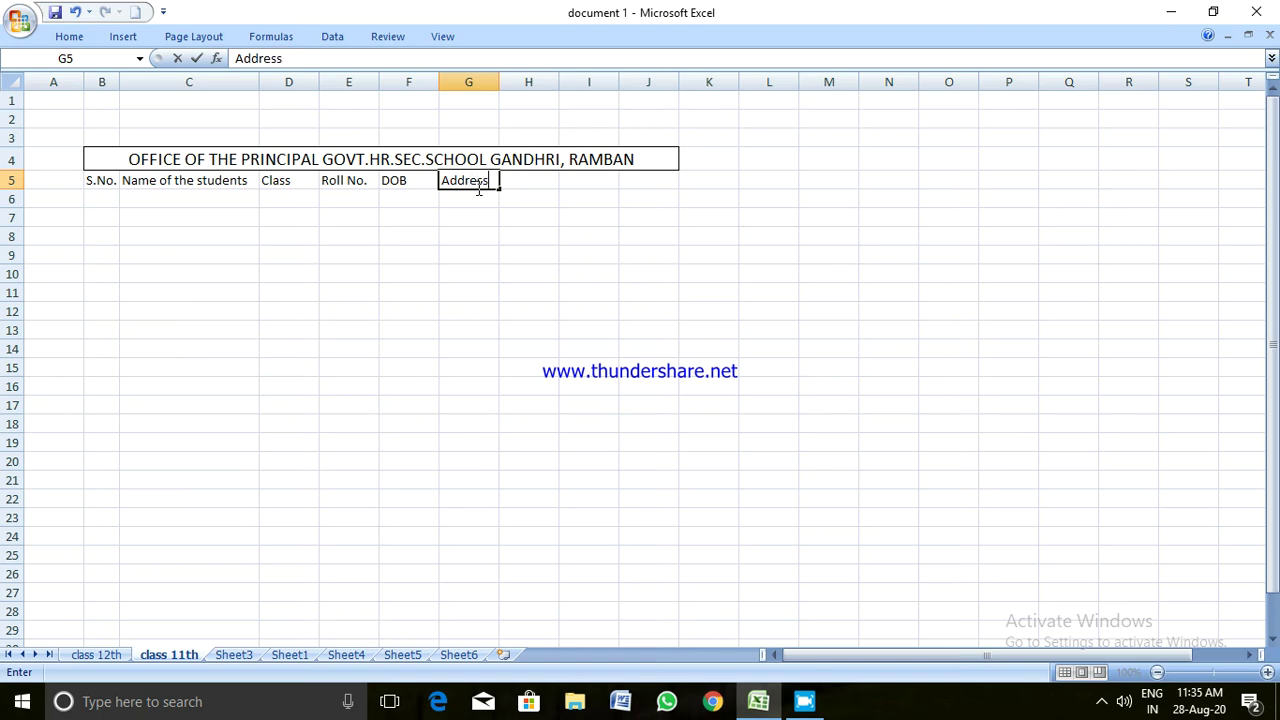
{"action": "key", "text": "Tab"}
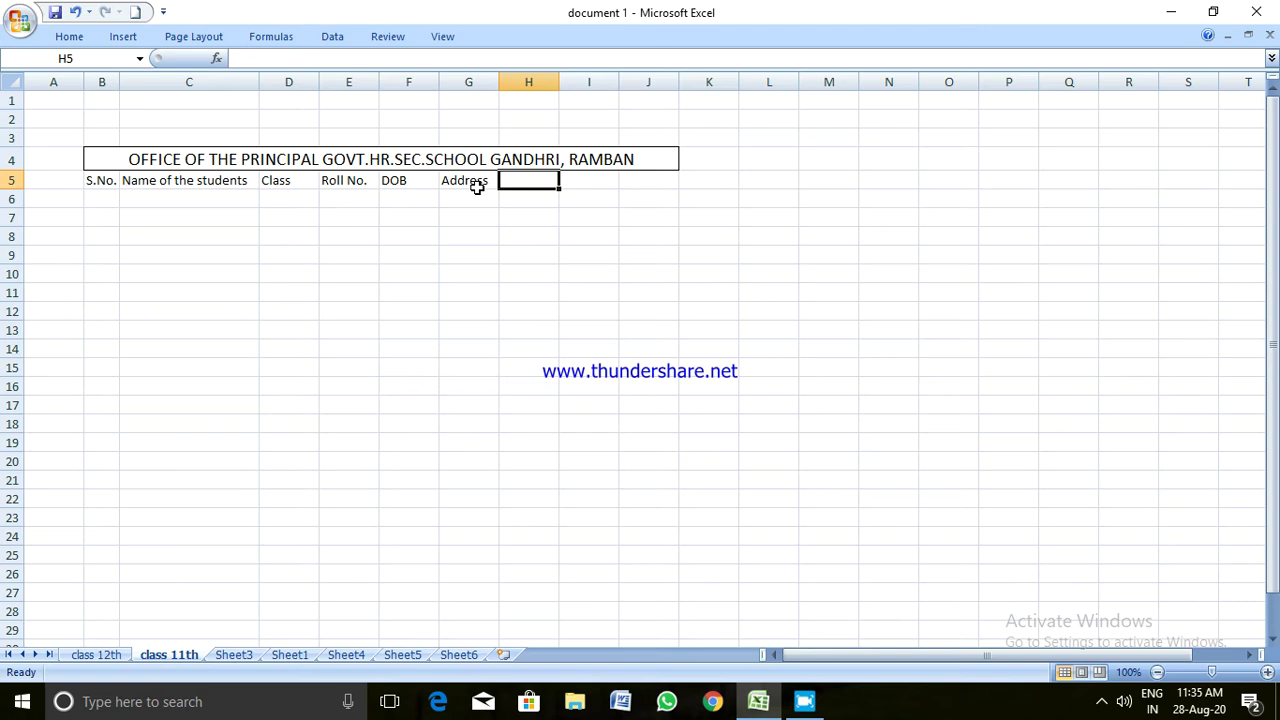
{"action": "type", "text": "Mobile No."}
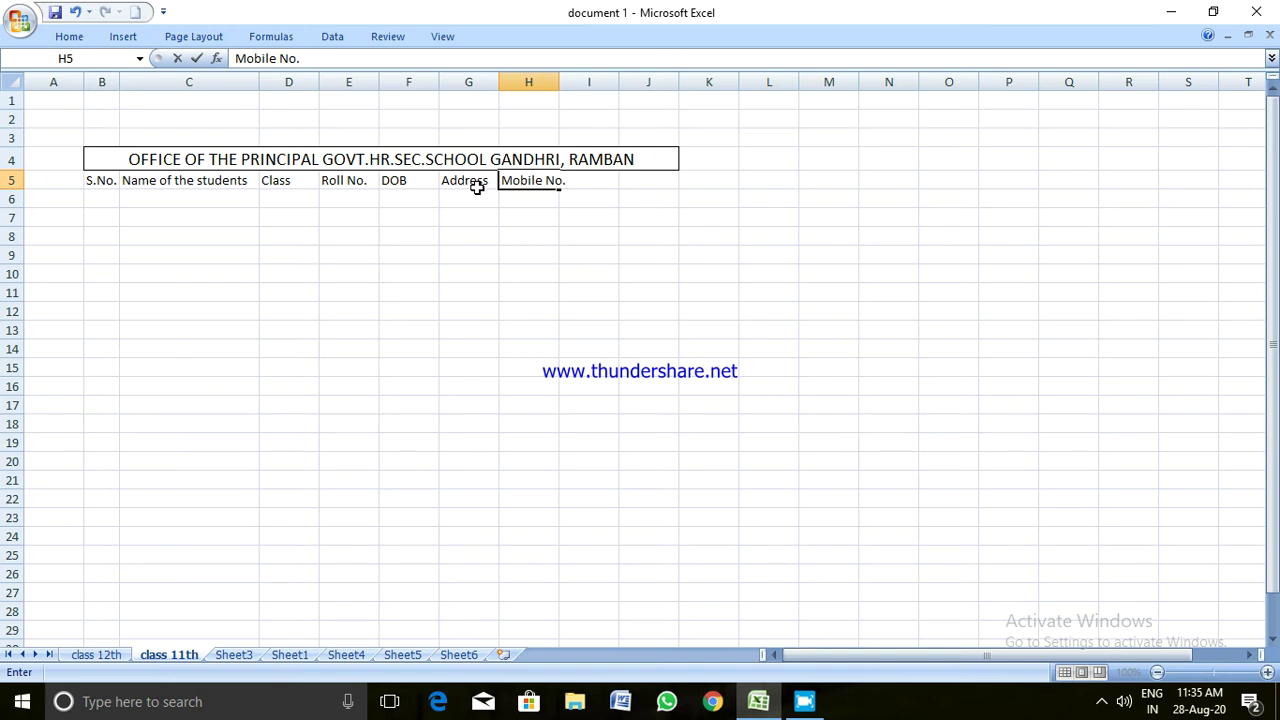
{"action": "left_click", "coordinate": [372, 352]}
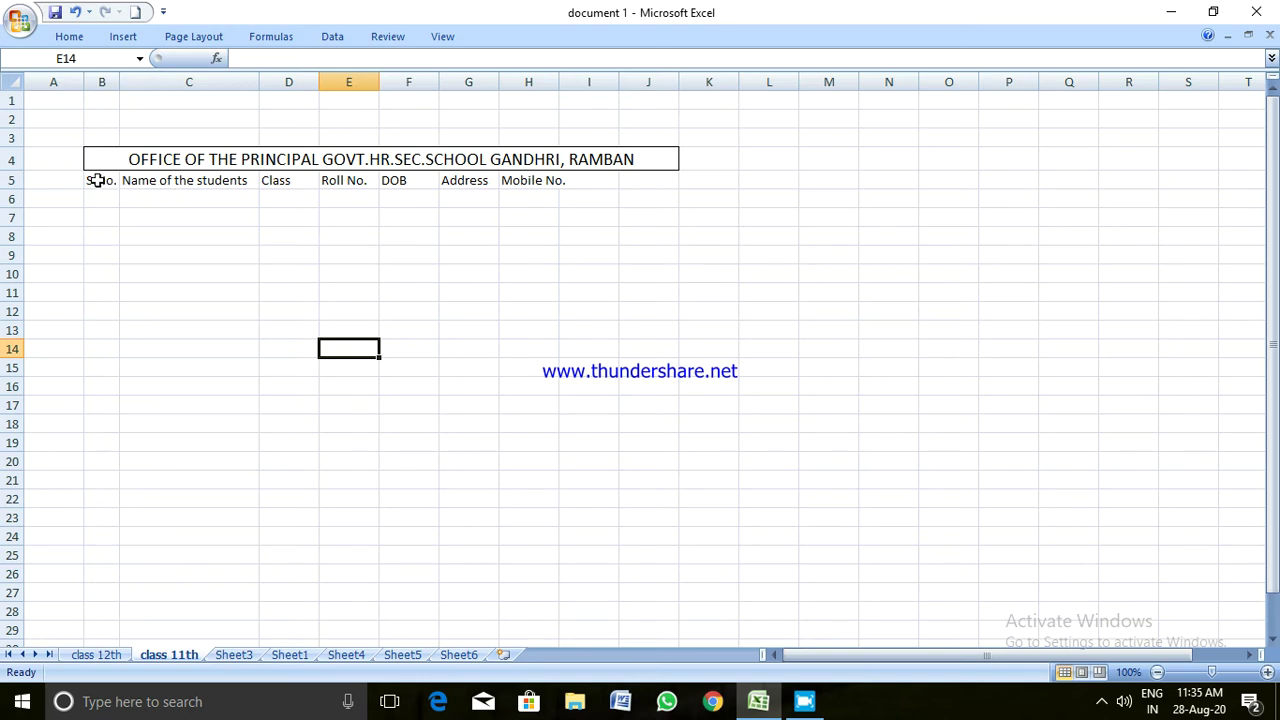
Apply All Borders to the header cells B5 through I5
{"action": "left_click_drag", "start_coordinate": [97, 180], "coordinate": [574, 176]}
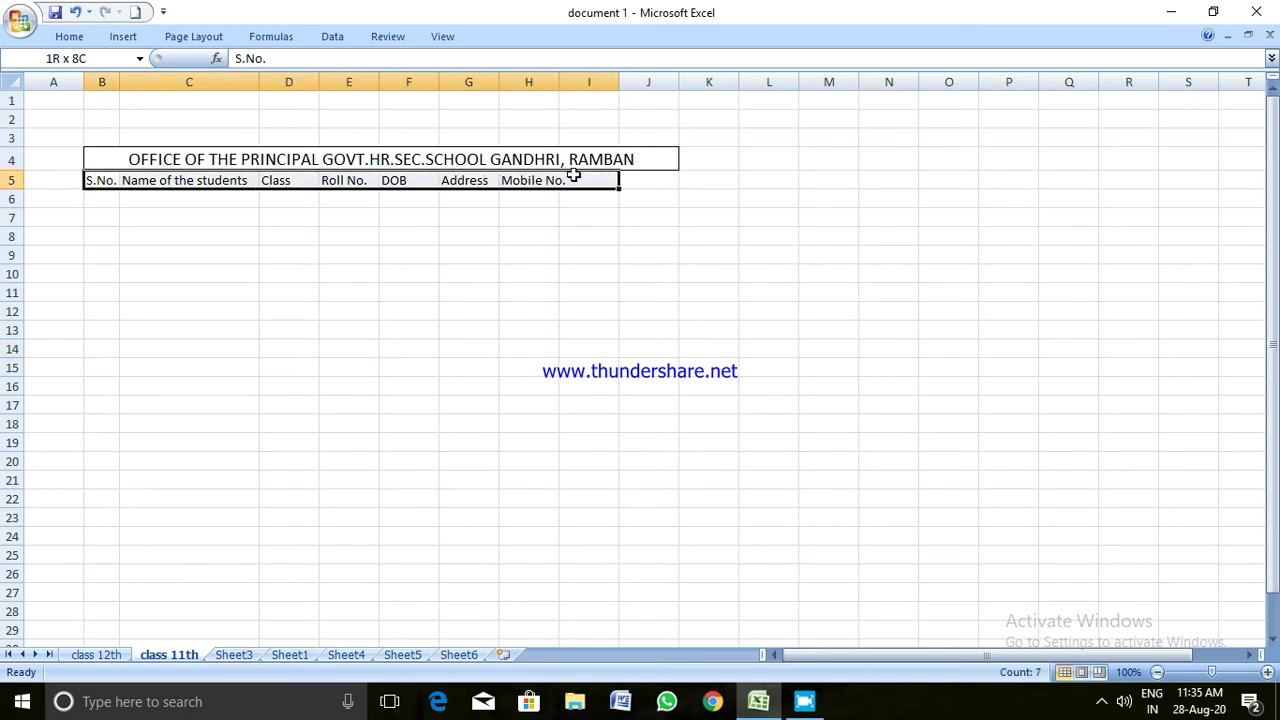
{"action": "left_click", "coordinate": [468, 214]}
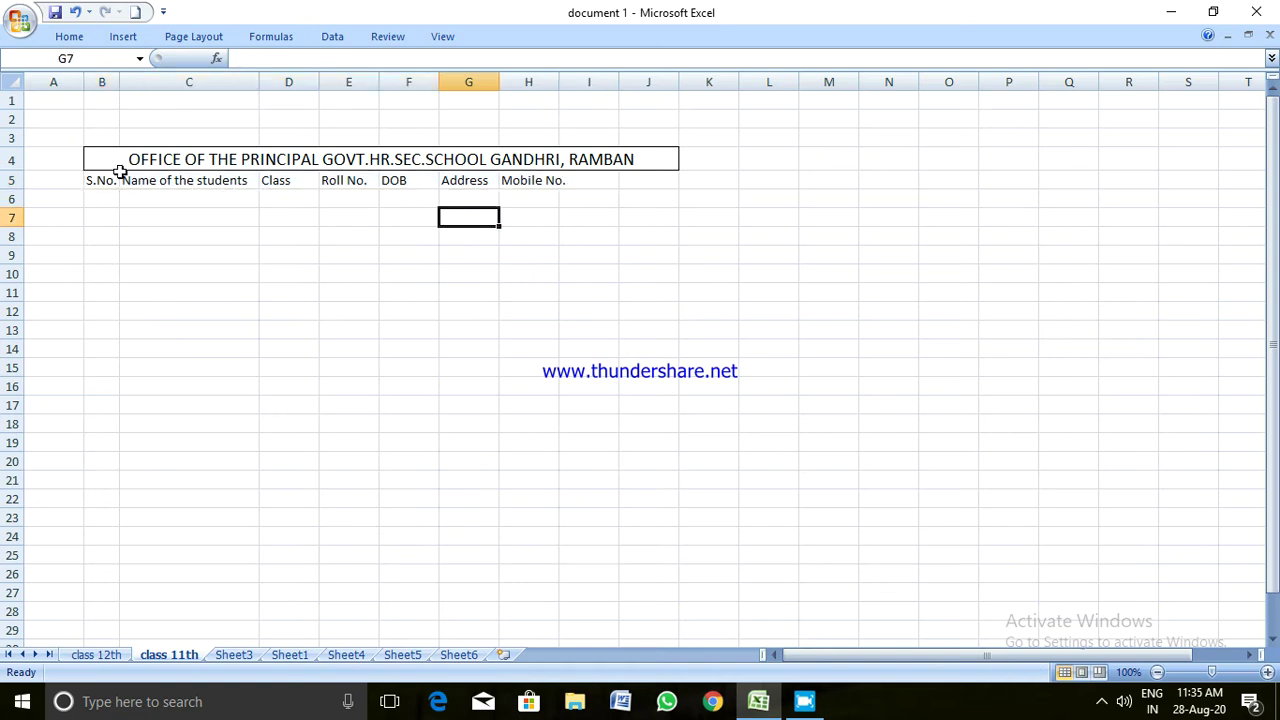
{"action": "left_click", "coordinate": [104, 178]}
{"action": "left_click_drag", "start_coordinate": [104, 178], "coordinate": [601, 174]}
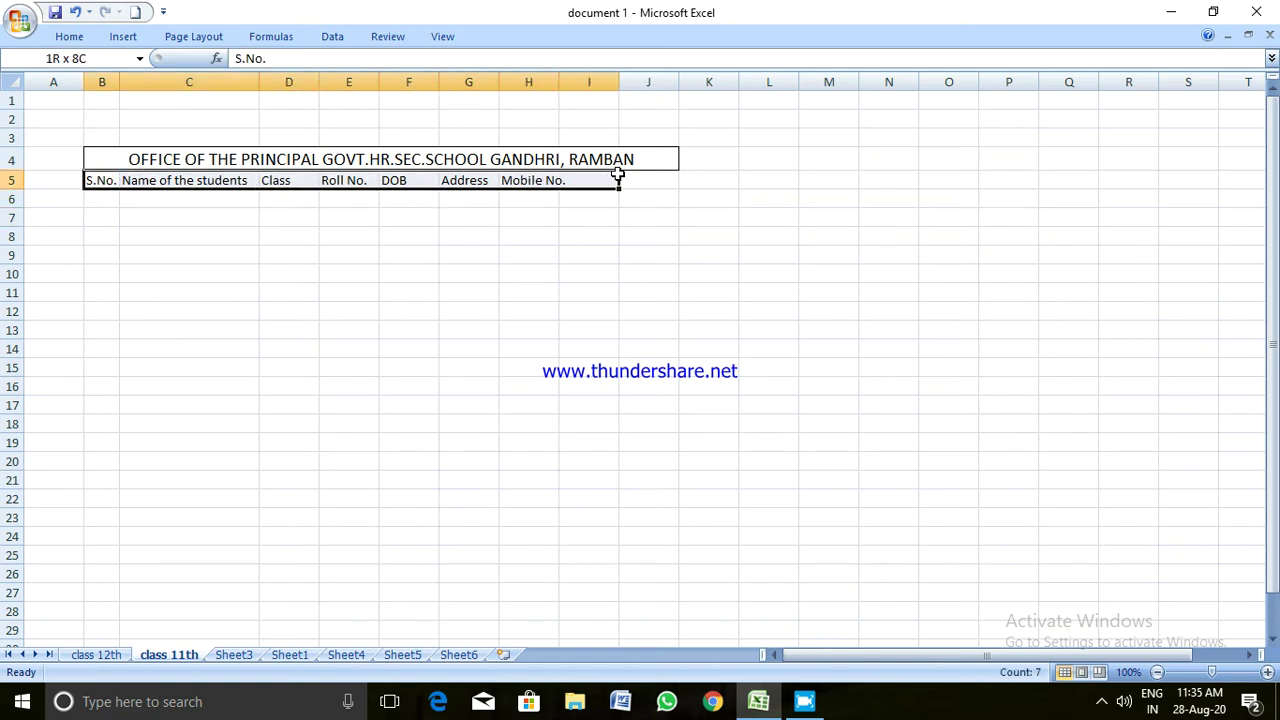
{"action": "left_click", "coordinate": [72, 37]}
{"action": "left_click", "coordinate": [257, 96]}
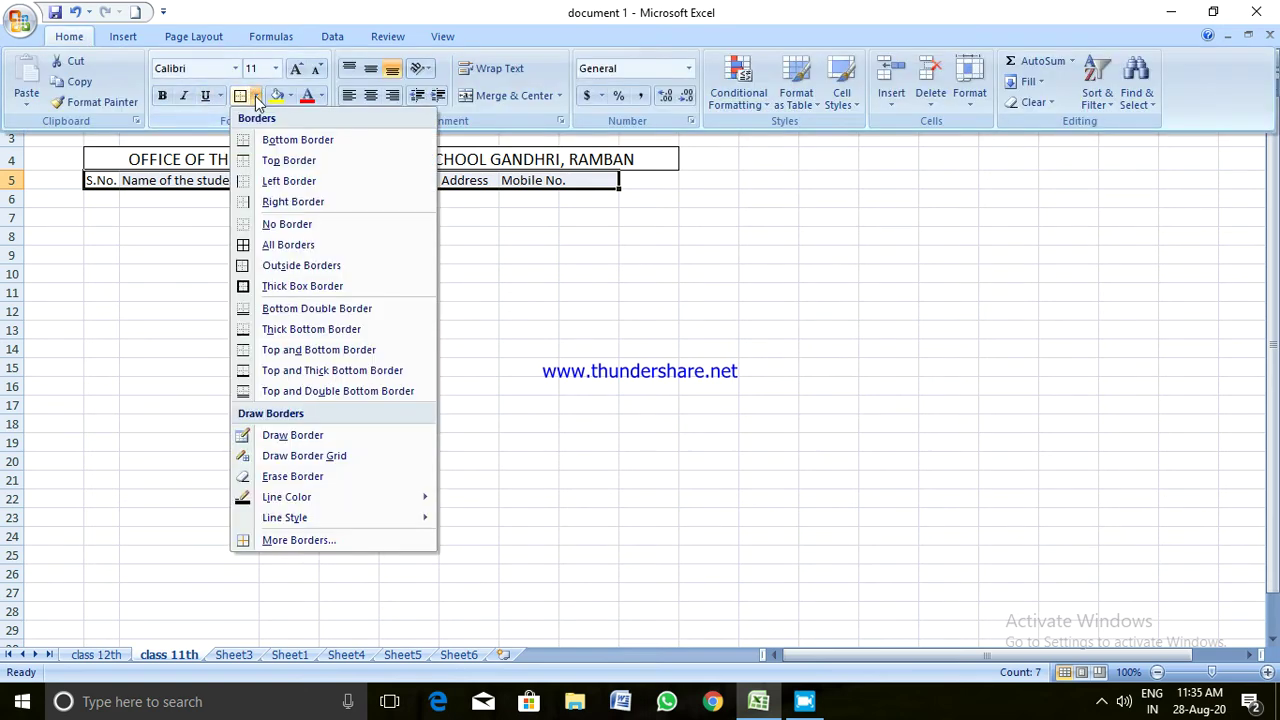
{"action": "left_click", "coordinate": [273, 244]}
{"action": "left_click", "coordinate": [257, 248]}
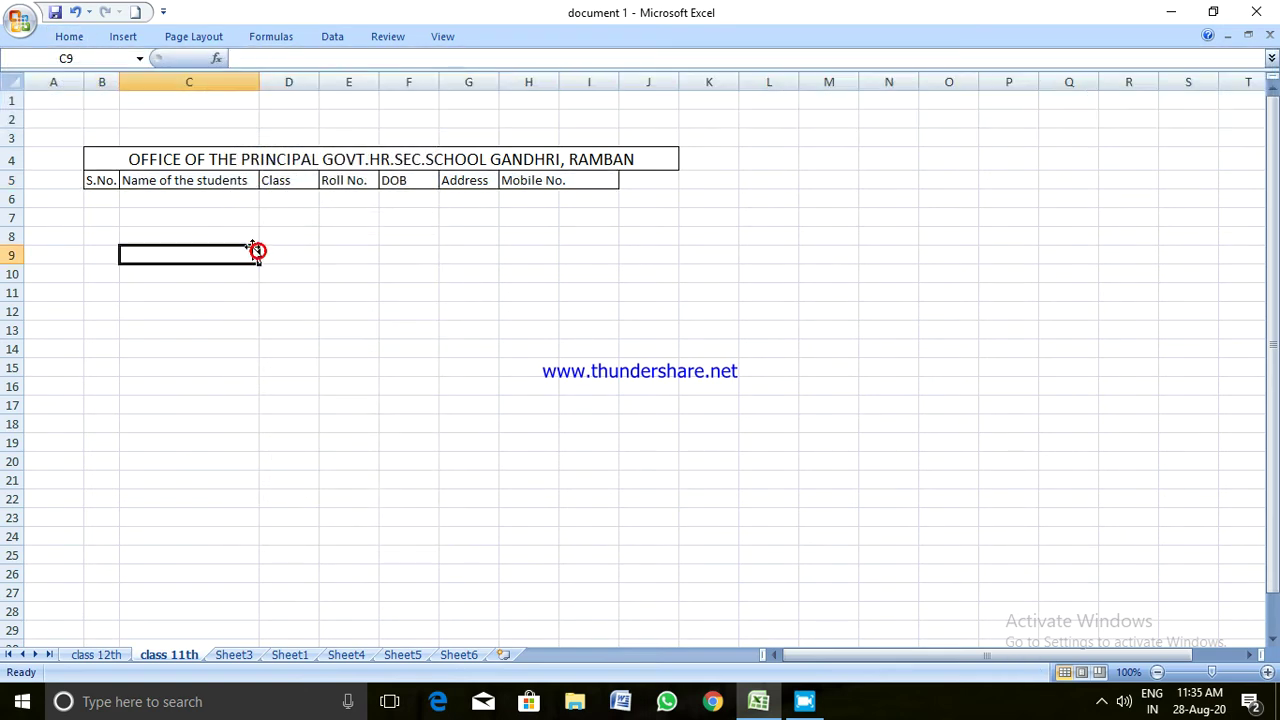
{"action": "left_click", "coordinate": [104, 180]}
{"action": "left_click_drag", "start_coordinate": [104, 180], "coordinate": [590, 180]}
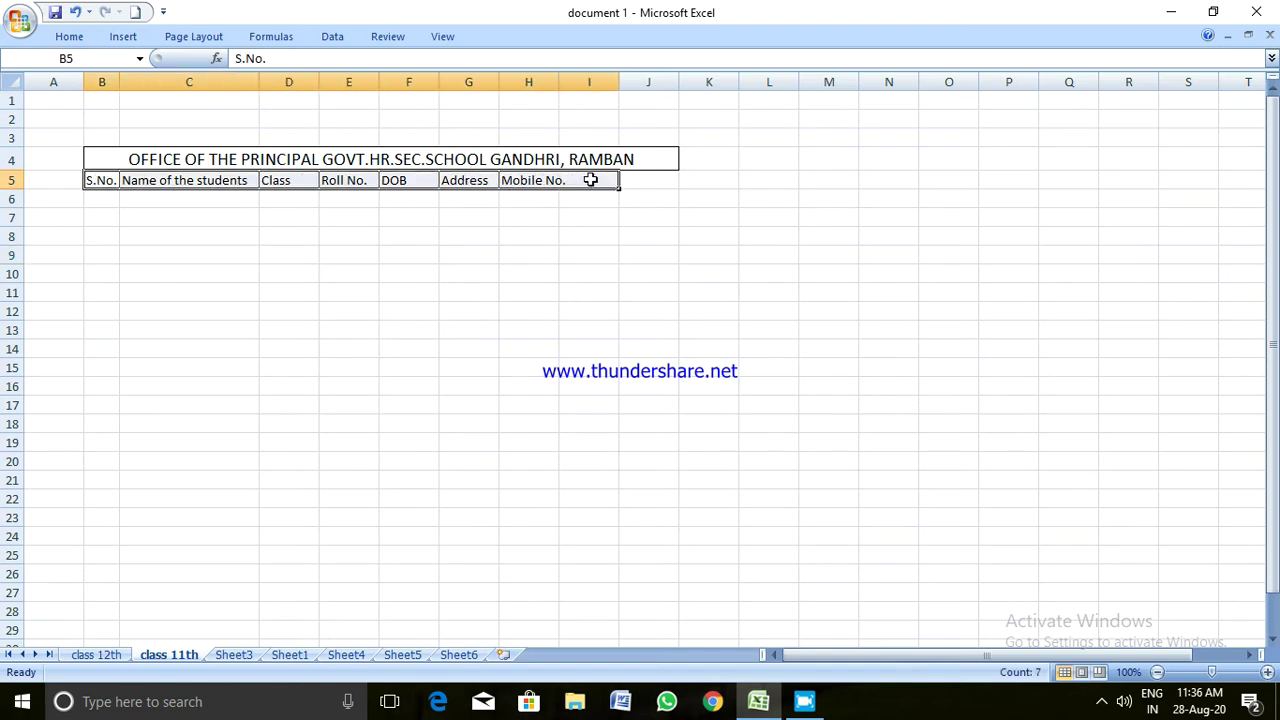
Set the row 5 headings to font size 14
{"action": "left_click", "coordinate": [78, 37]}
{"action": "left_click", "coordinate": [277, 72]}
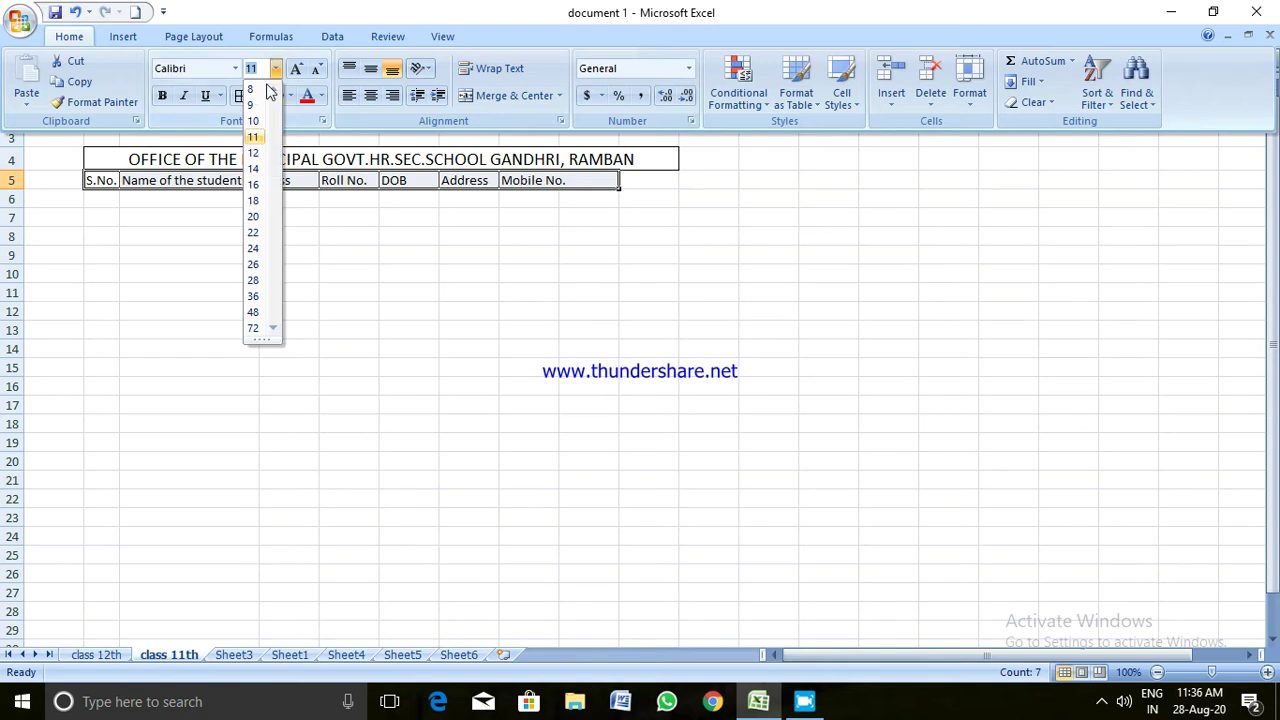
{"action": "left_click", "coordinate": [251, 173]}
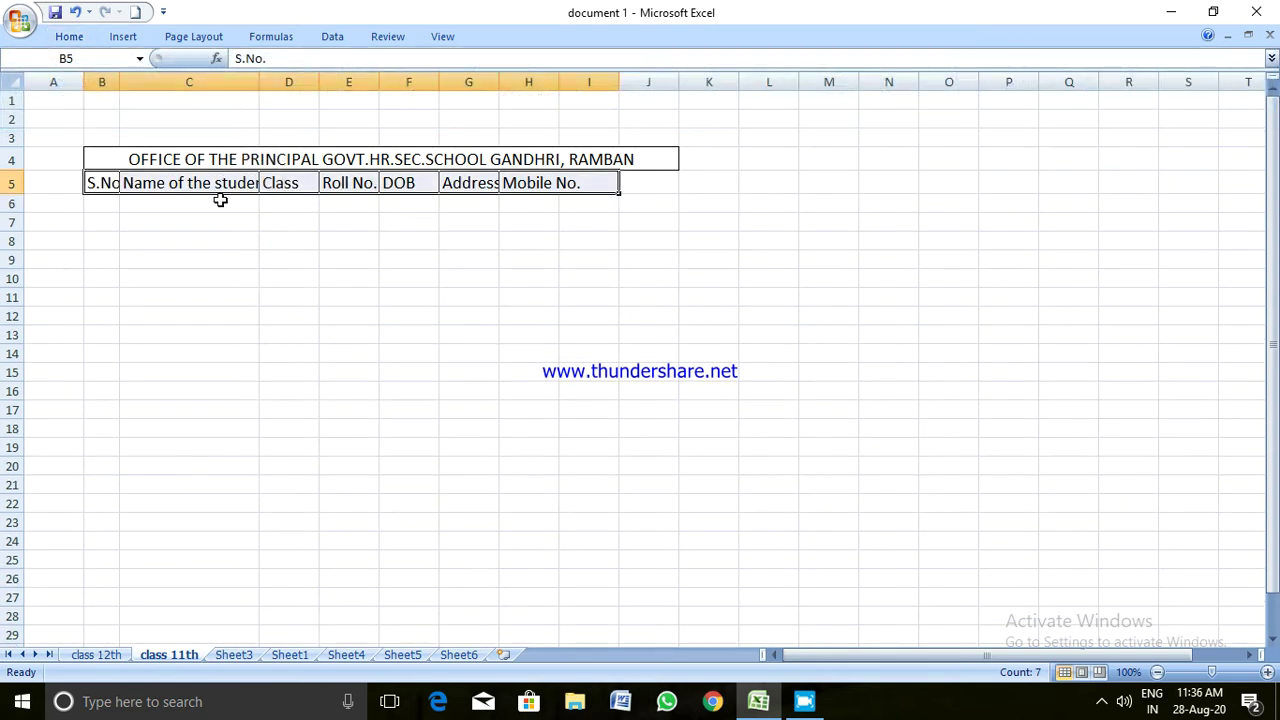
Make the merged school title in row 4 red
{"action": "left_click", "coordinate": [142, 158]}
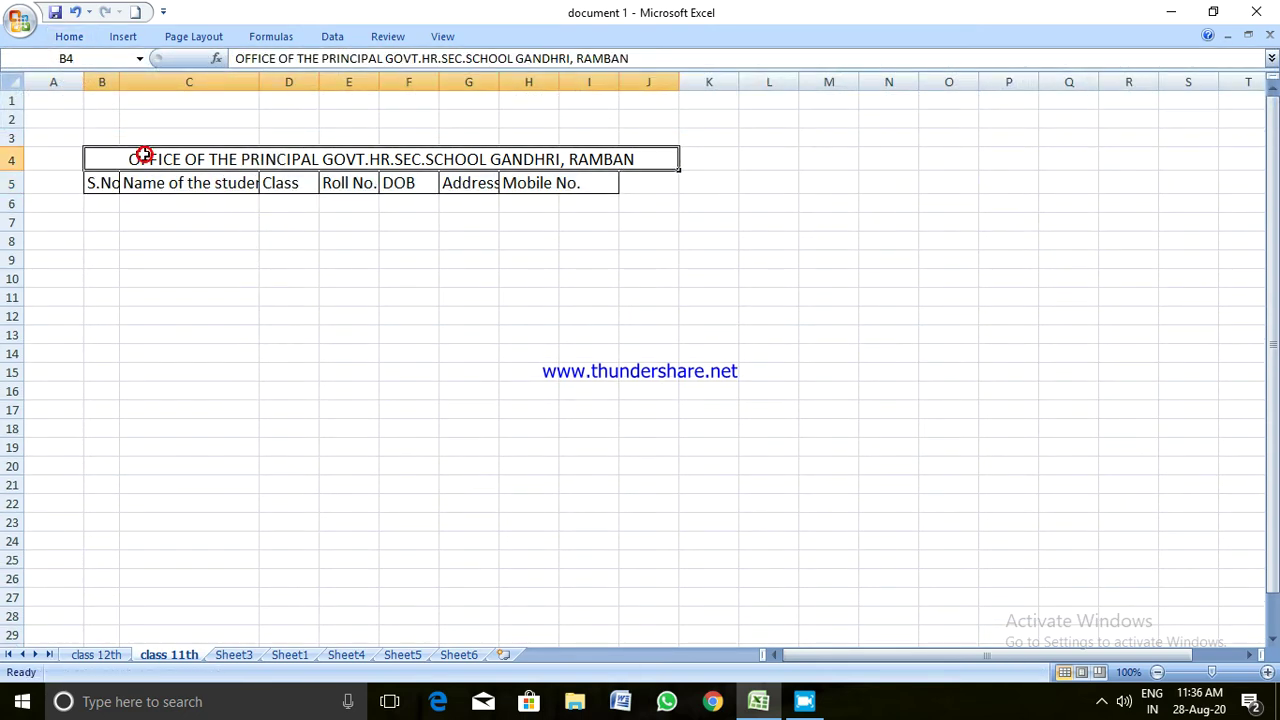
{"action": "left_click", "coordinate": [72, 38]}
{"action": "left_click", "coordinate": [309, 100]}
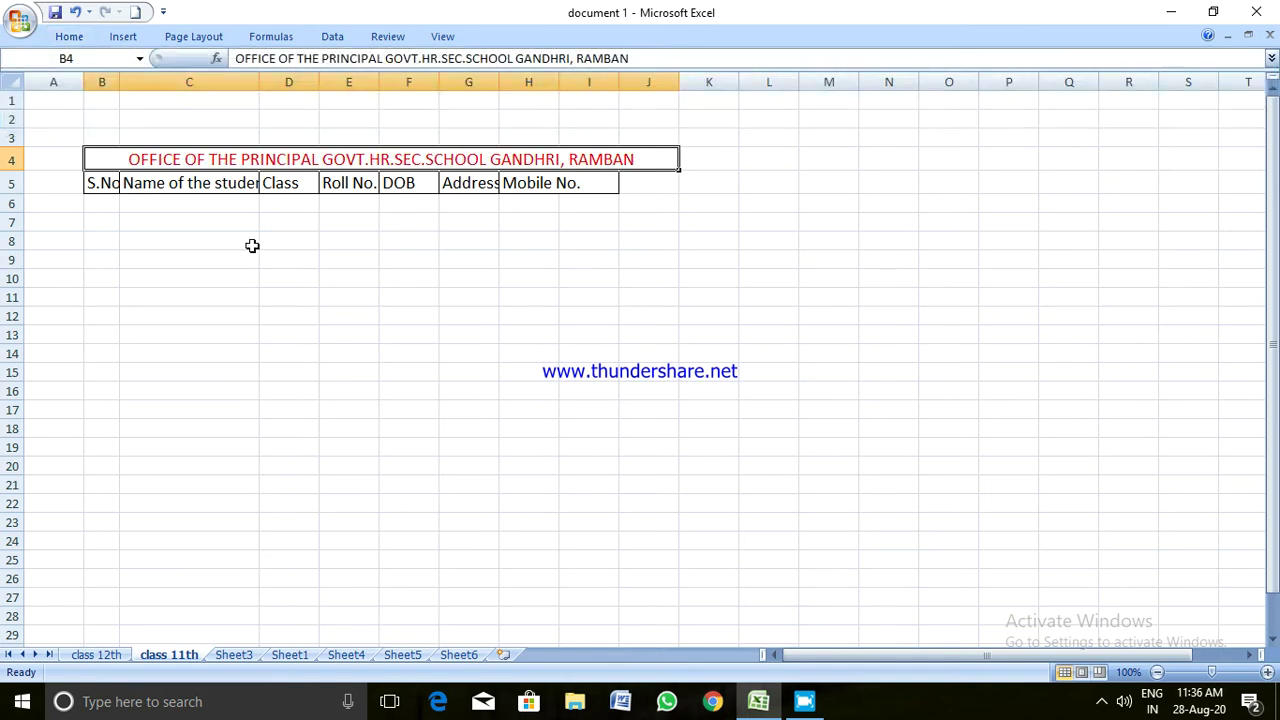
{"action": "left_click", "coordinate": [229, 257]}
Give the B5:I5 headings a dark blue-gray theme font colour
{"action": "left_click_drag", "start_coordinate": [103, 186], "coordinate": [566, 183]}
{"action": "left_click", "coordinate": [88, 40]}
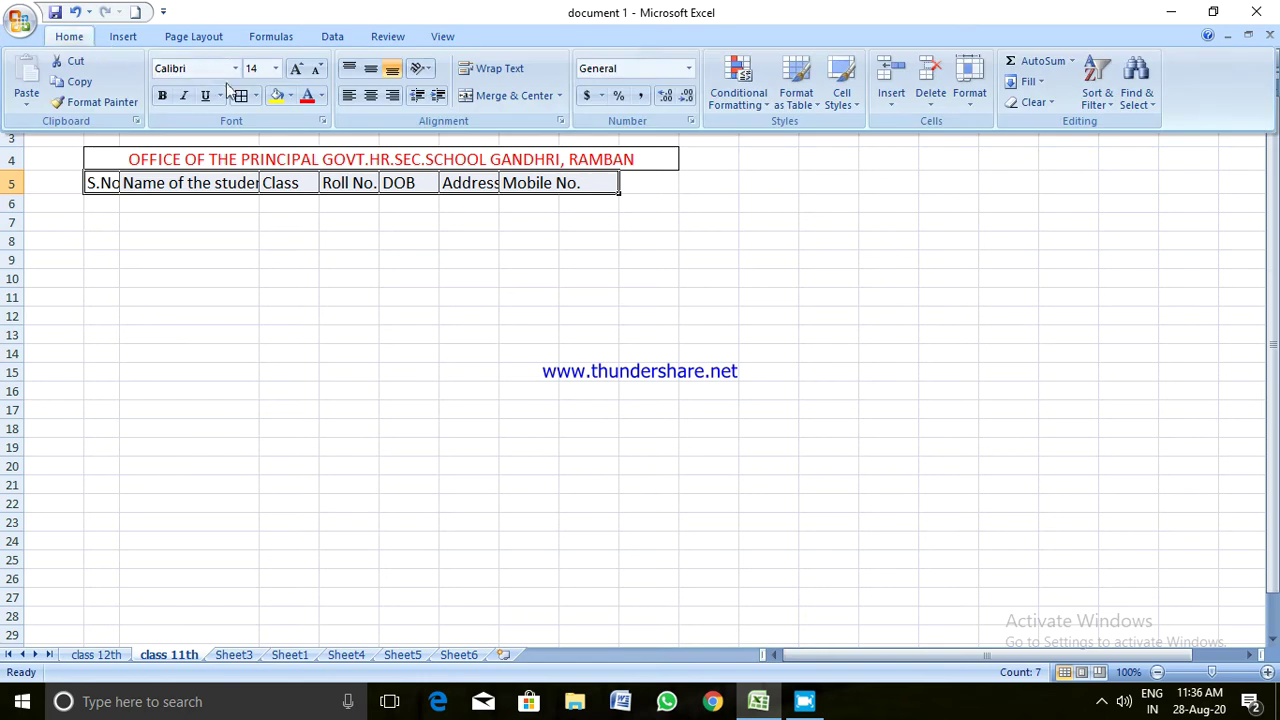
{"action": "left_click", "coordinate": [321, 96]}
{"action": "left_click", "coordinate": [354, 157]}
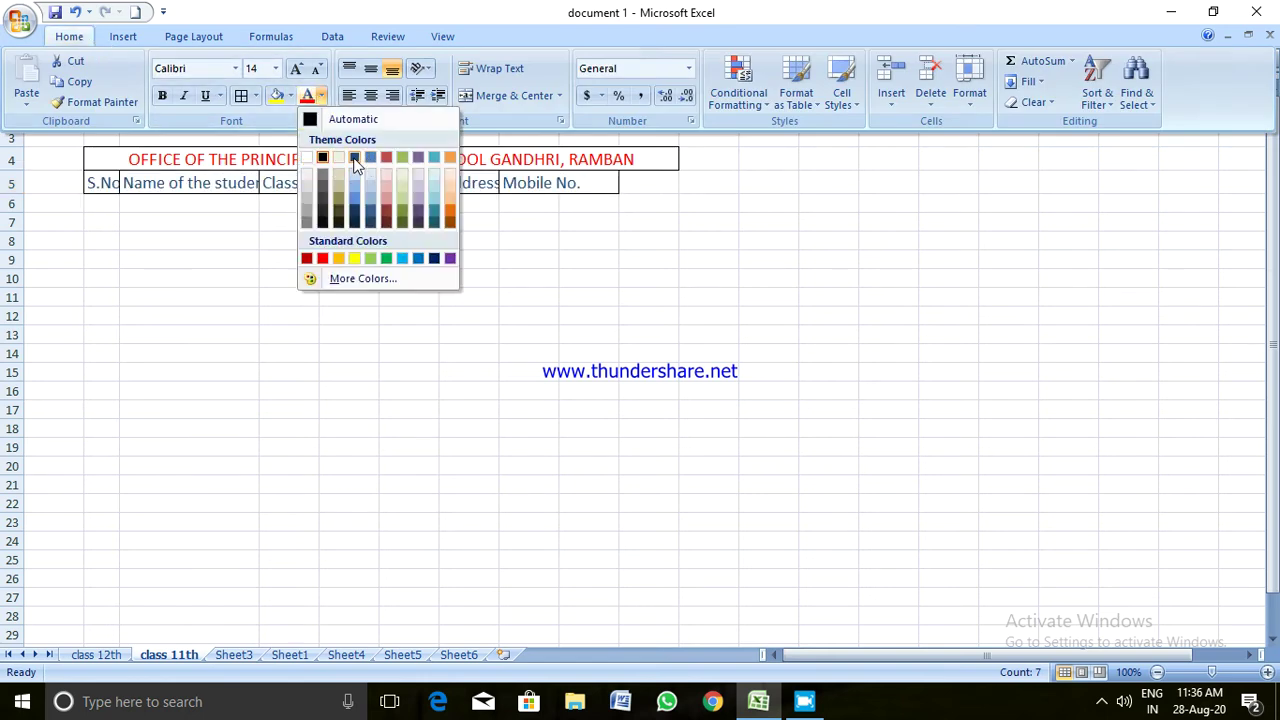
{"action": "left_click", "coordinate": [189, 259]}
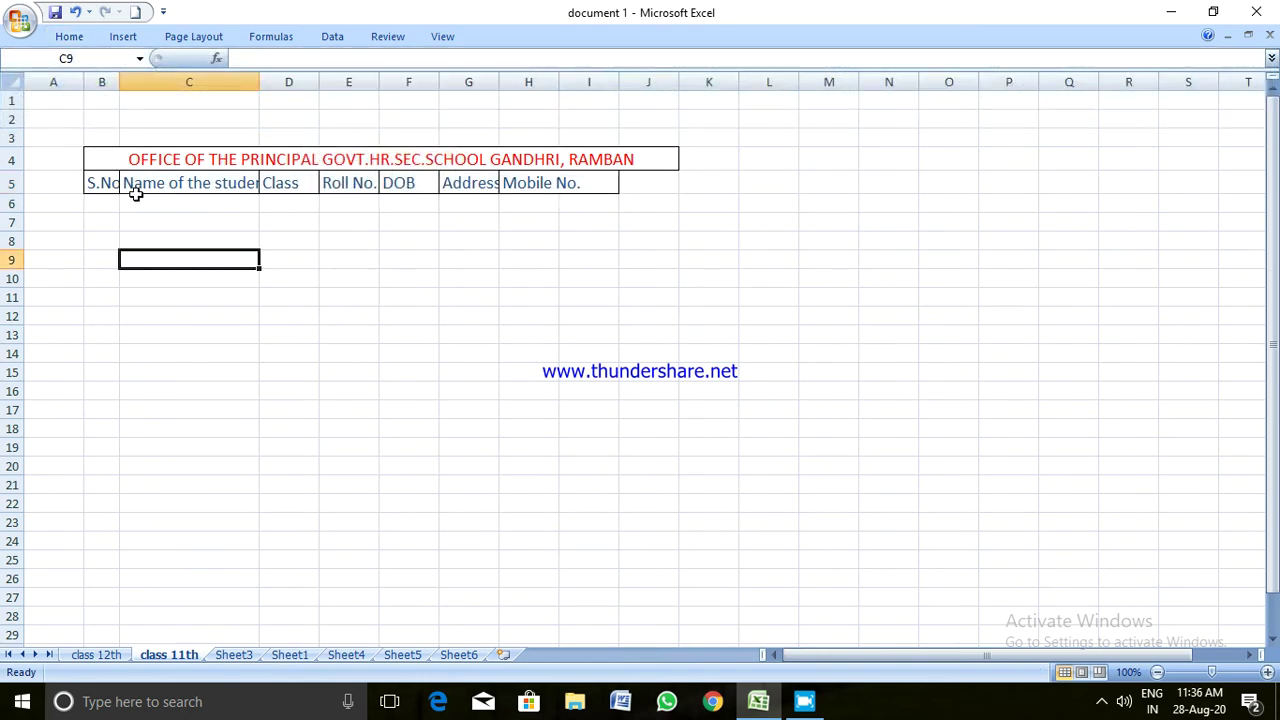
Widen columns B, C, G and H to fit S.No., Name of the students, Address, Mobile No
{"action": "left_click_drag", "start_coordinate": [121, 81], "coordinate": [129, 81]}
{"action": "left_click_drag", "start_coordinate": [269, 83], "coordinate": [757, 80]}
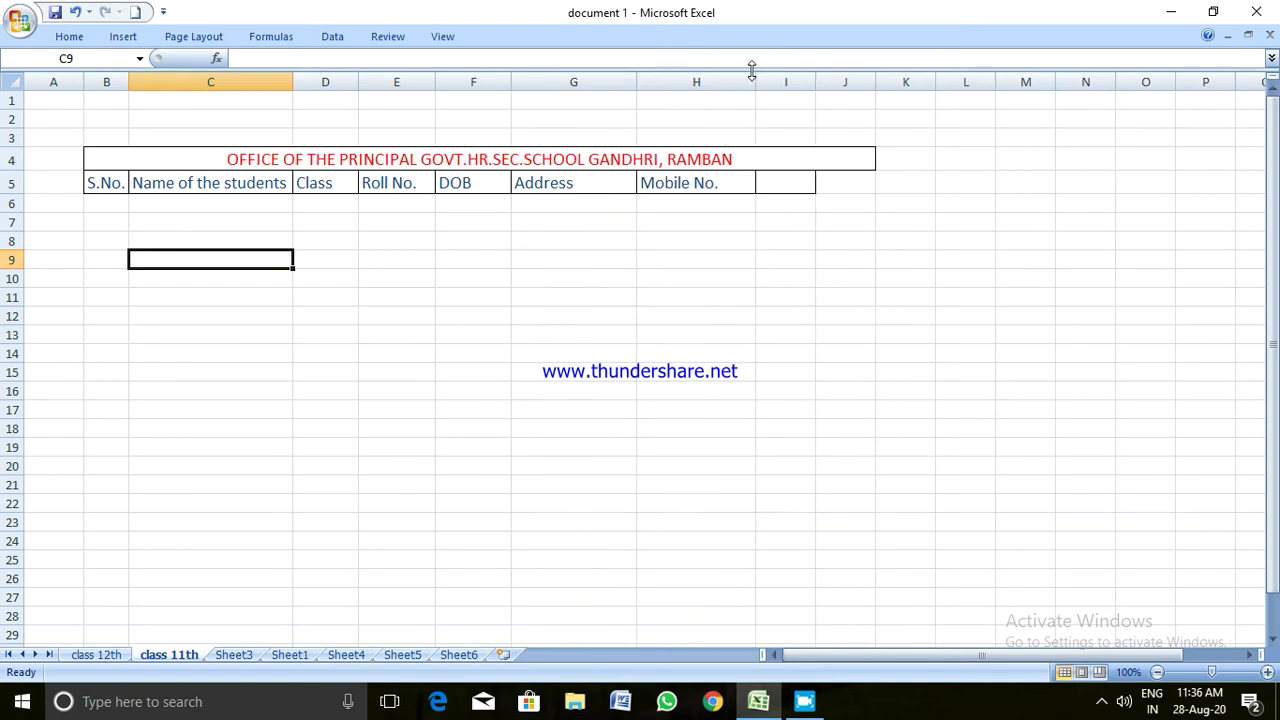
{"action": "left_click_drag", "start_coordinate": [757, 77], "coordinate": [768, 78]}
{"action": "left_click_drag", "start_coordinate": [637, 82], "coordinate": [714, 80]}
{"action": "left_click", "coordinate": [220, 226]}
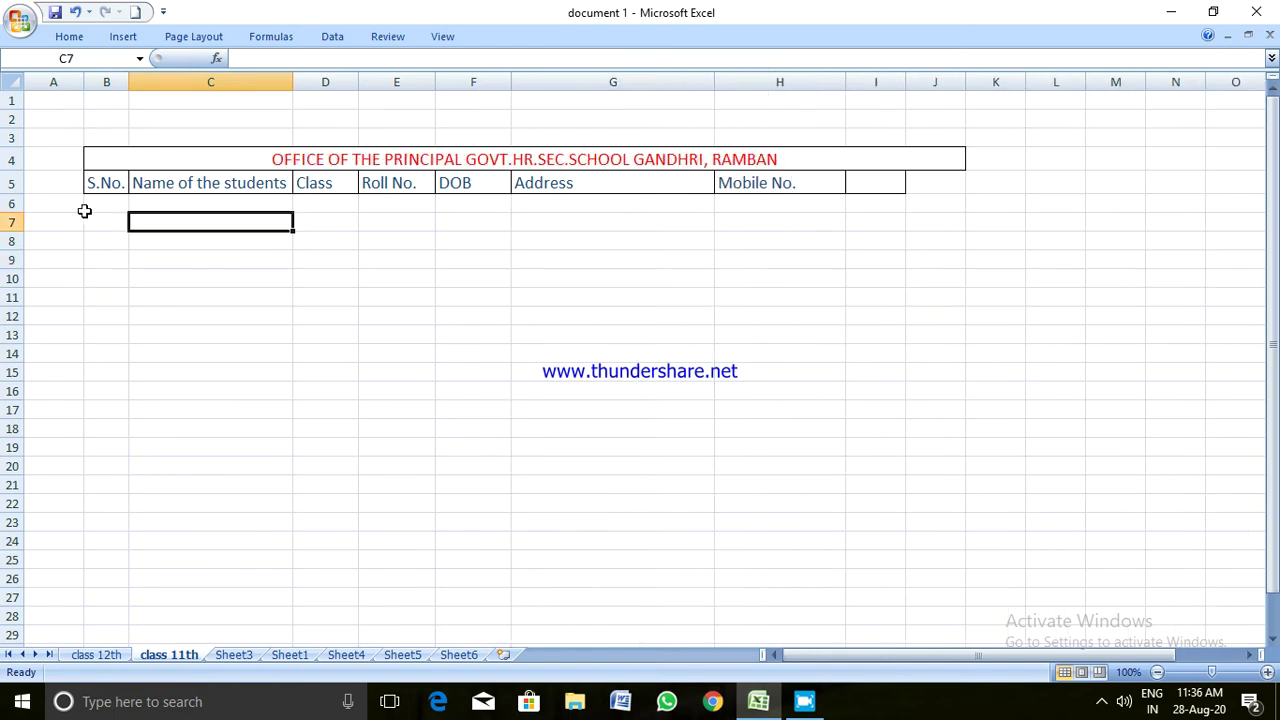
{"action": "left_click", "coordinate": [92, 207]}
Enter 1 and 2 in B6:B7 and fill the series down to 13 in B18
{"action": "type", "text": "1"}
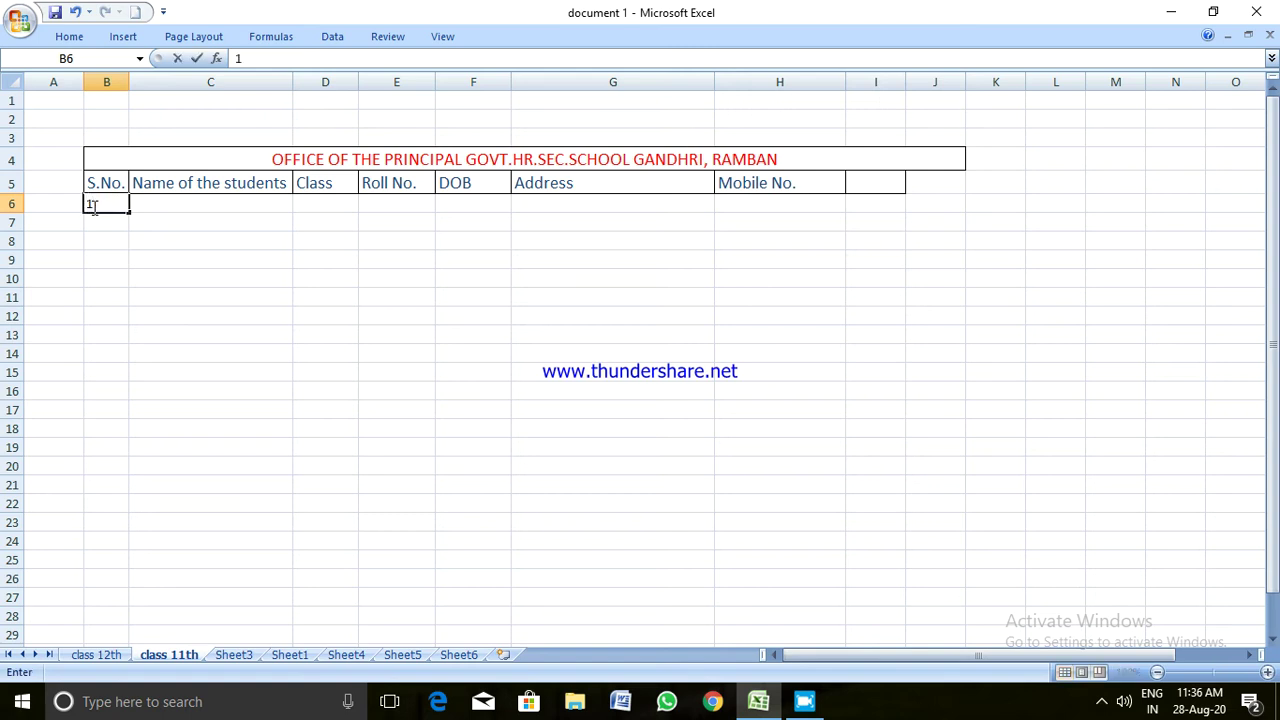
{"action": "key", "text": "Return"}
{"action": "type", "text": "2"}
{"action": "key", "text": "Return"}
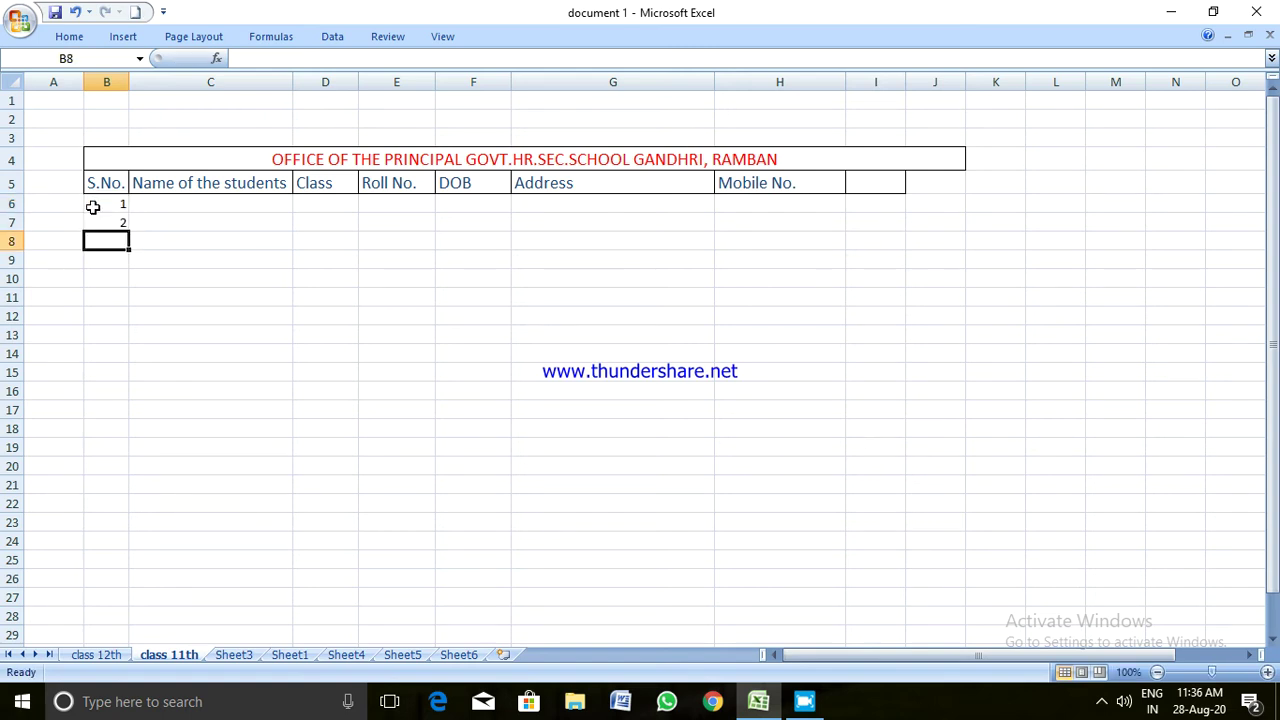
{"action": "left_click_drag", "start_coordinate": [92, 207], "coordinate": [125, 432]}
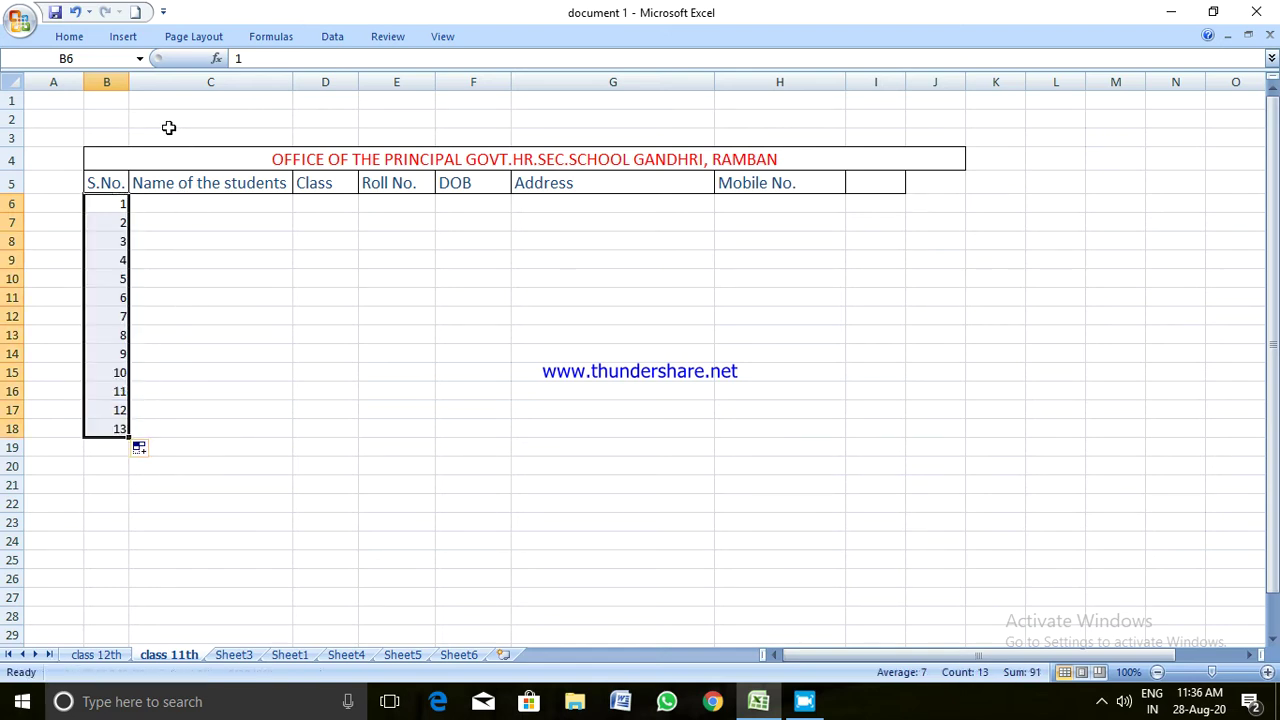
{"action": "left_click", "coordinate": [69, 37]}
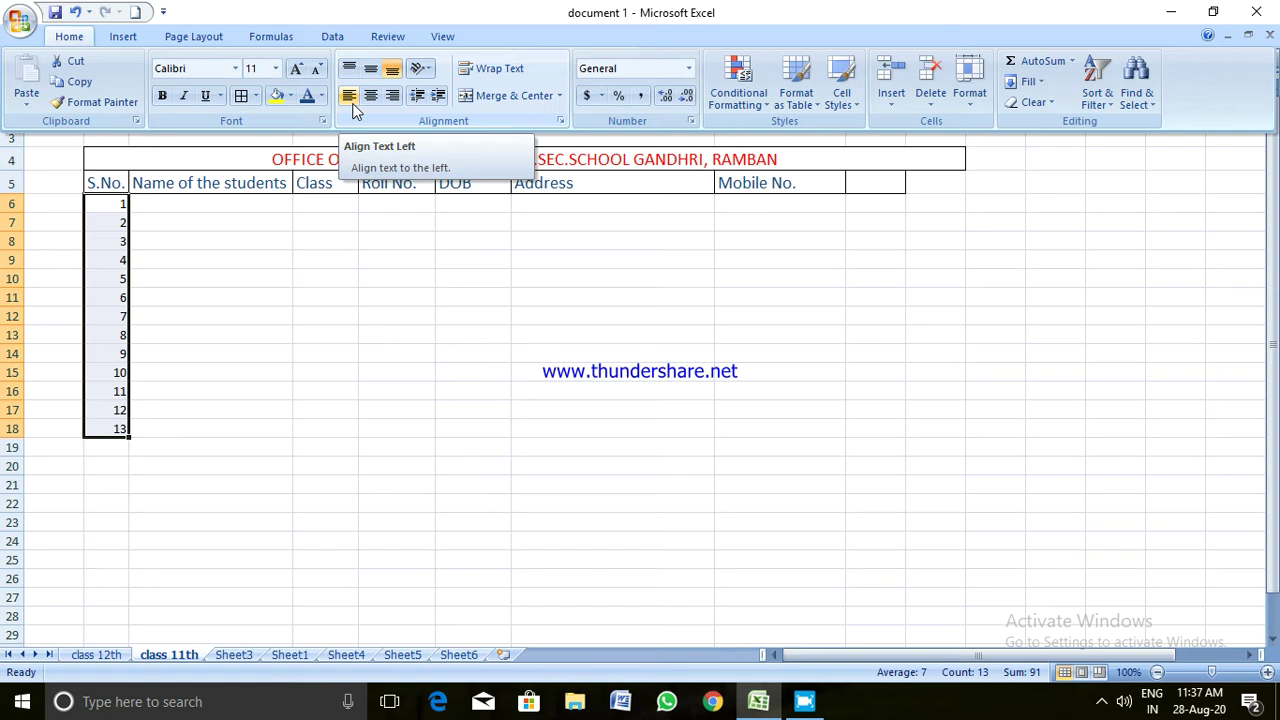
Right-align the serial numbers 1–13 in B6:B18 after trying left and centre alignment
{"action": "left_click", "coordinate": [351, 99]}
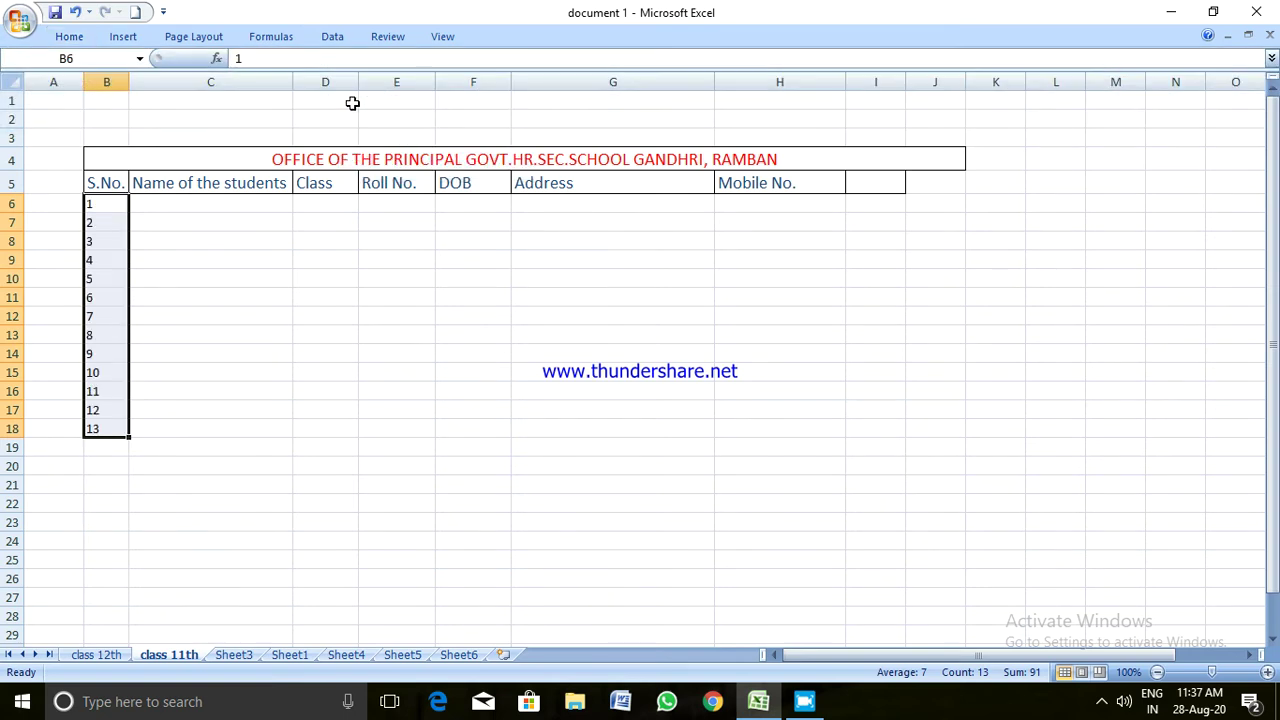
{"action": "left_click", "coordinate": [76, 38]}
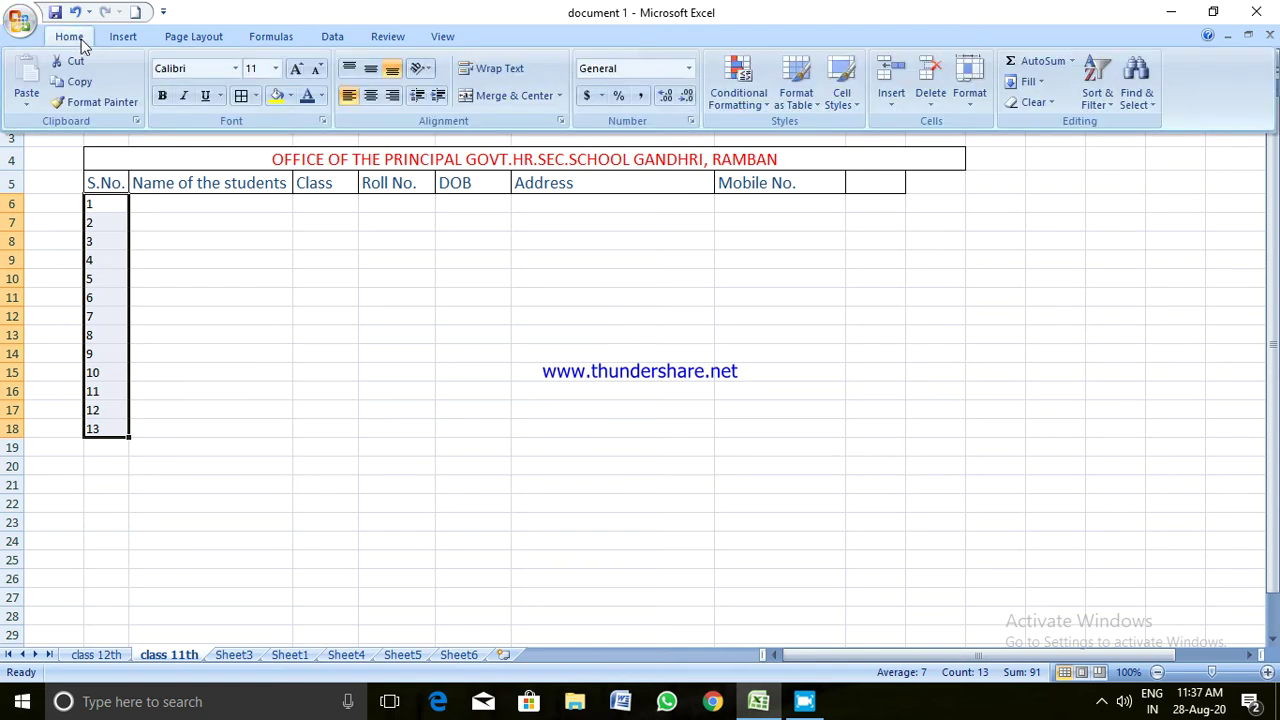
{"action": "left_click", "coordinate": [370, 95]}
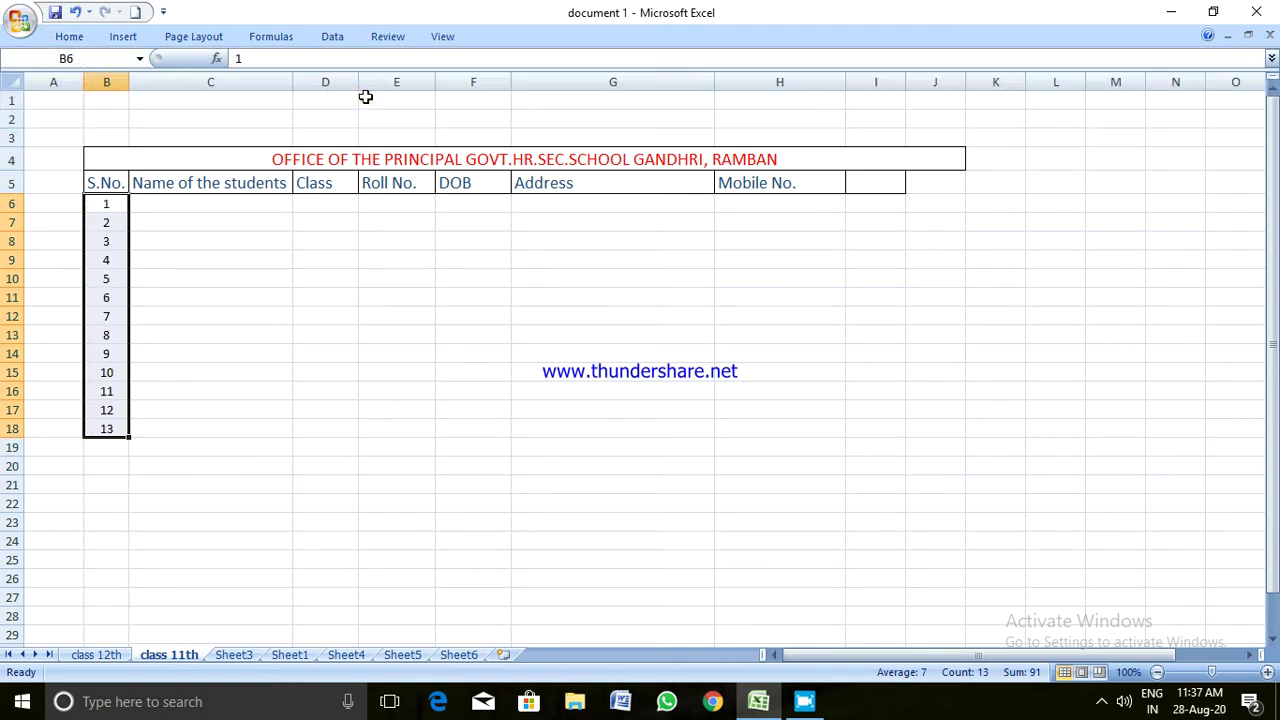
{"action": "left_click", "coordinate": [78, 37]}
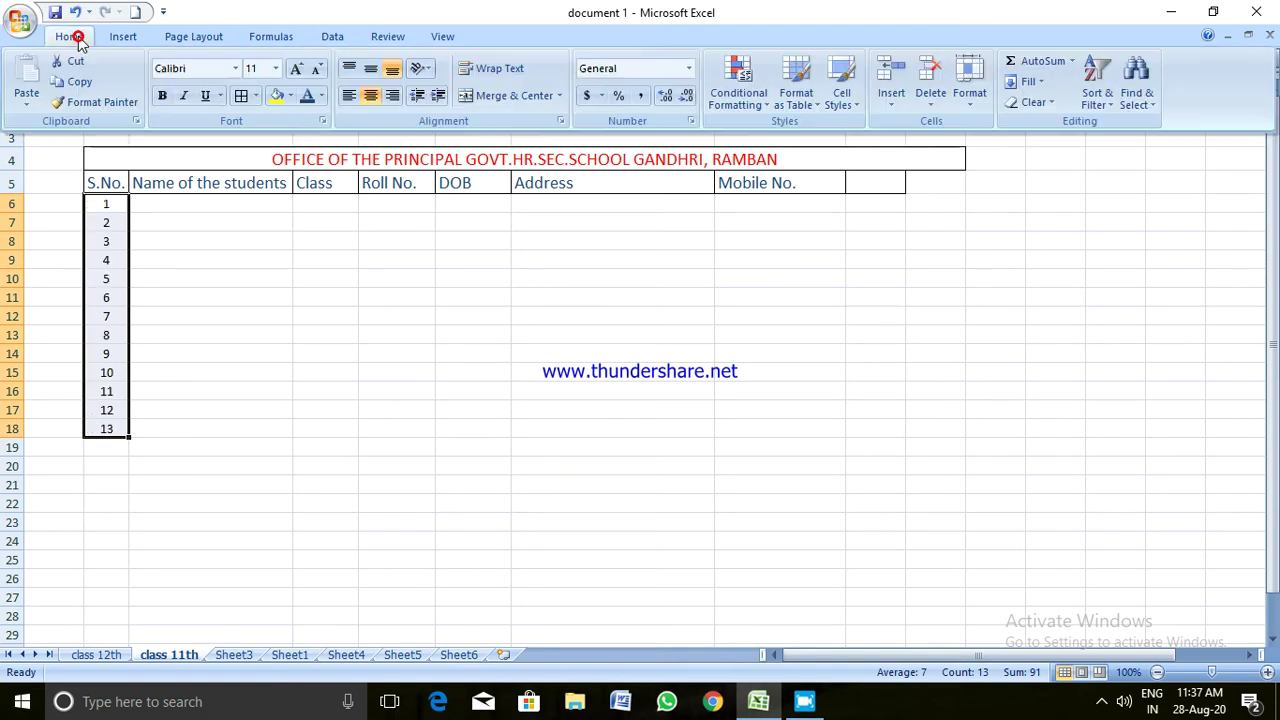
{"action": "left_click", "coordinate": [391, 97]}
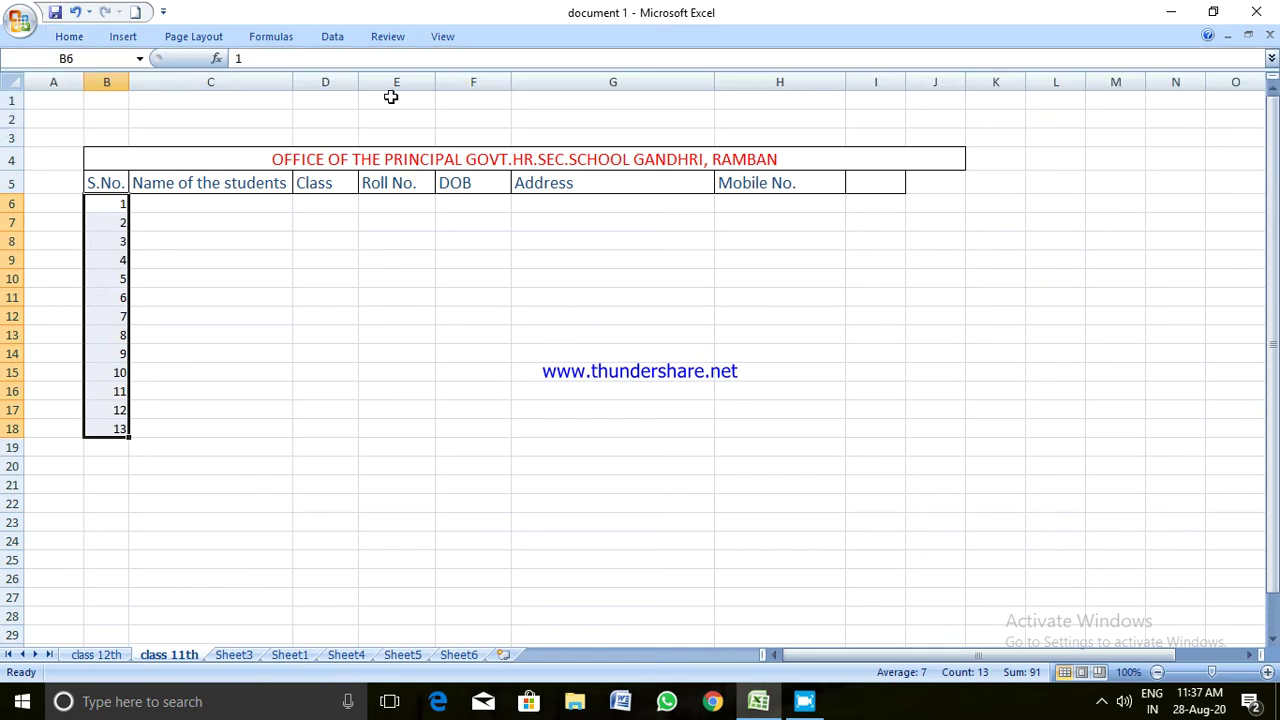
Try the middle, top and bottom vertical alignments on the serial numbers
{"action": "left_click", "coordinate": [69, 37]}
{"action": "left_click", "coordinate": [368, 68]}
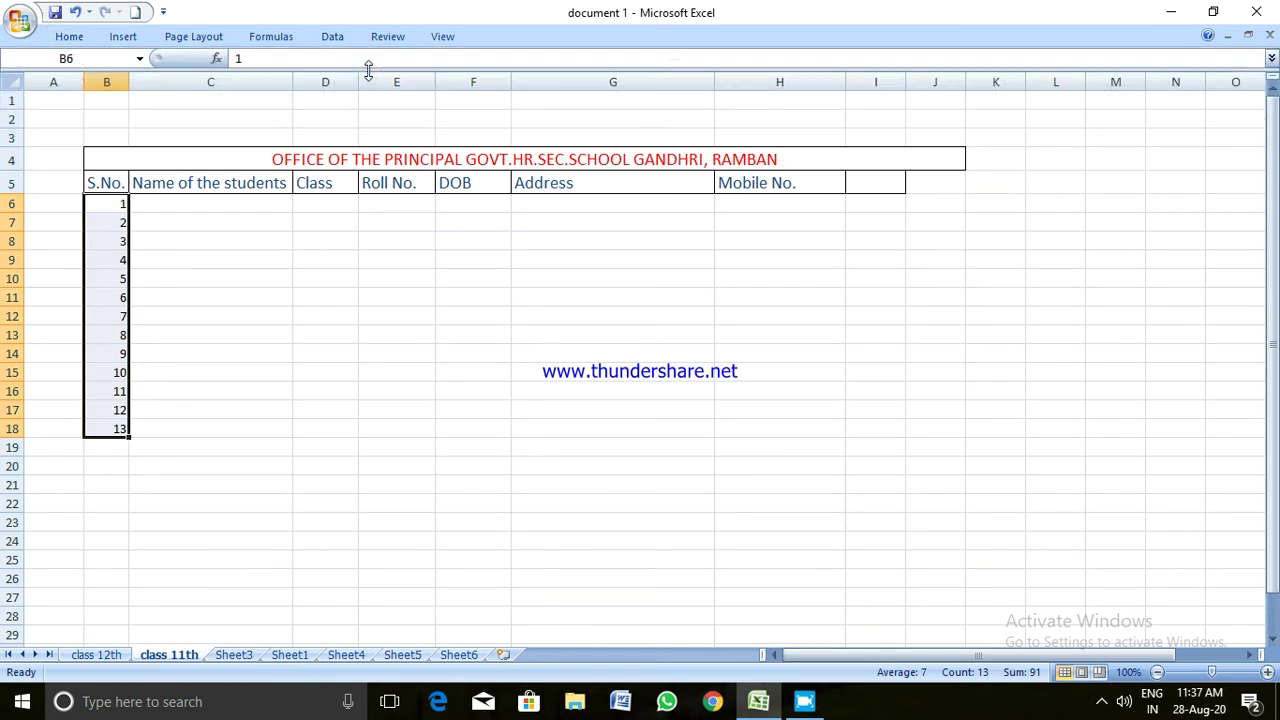
{"action": "left_click", "coordinate": [70, 37]}
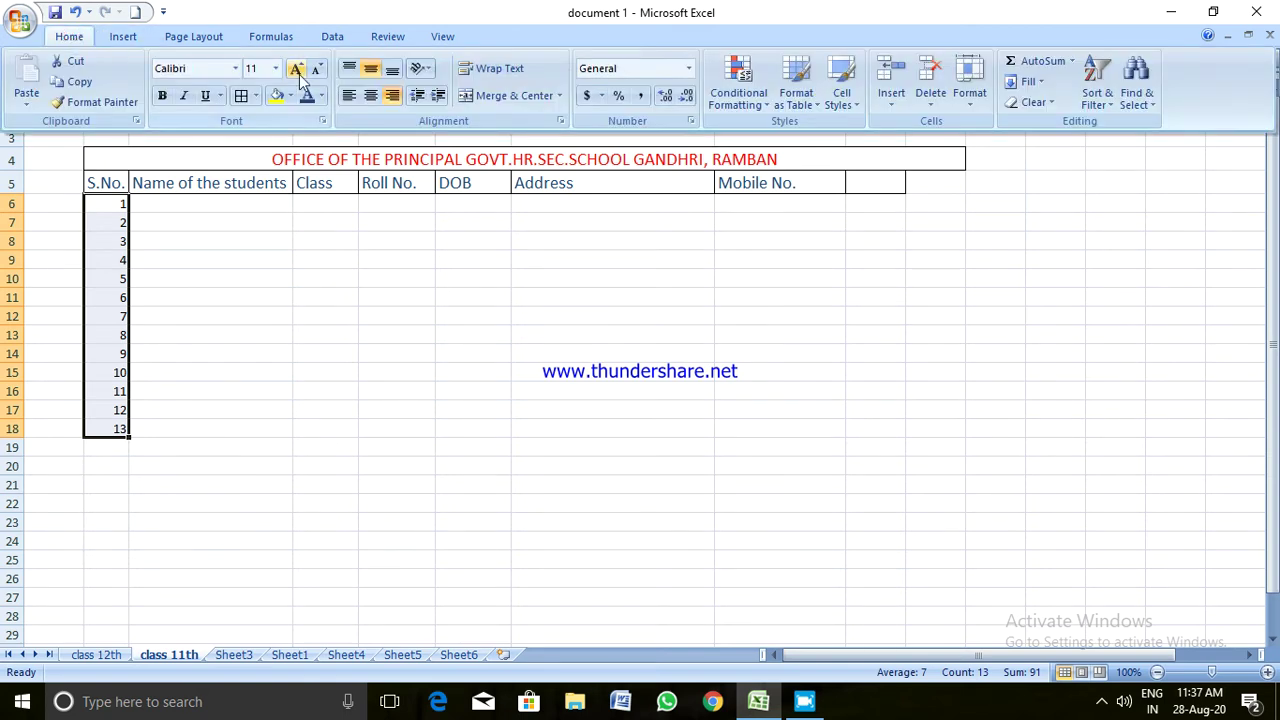
{"action": "left_click", "coordinate": [346, 72]}
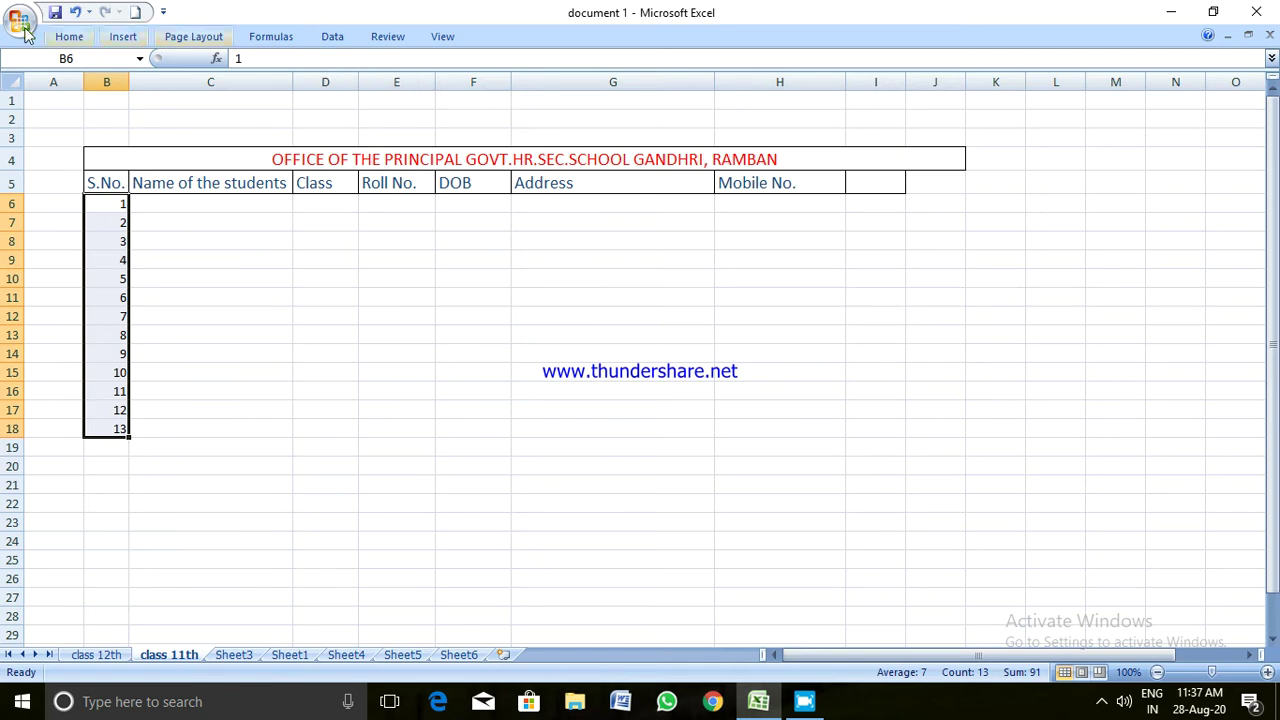
{"action": "left_click", "coordinate": [72, 37]}
{"action": "left_click", "coordinate": [392, 68]}
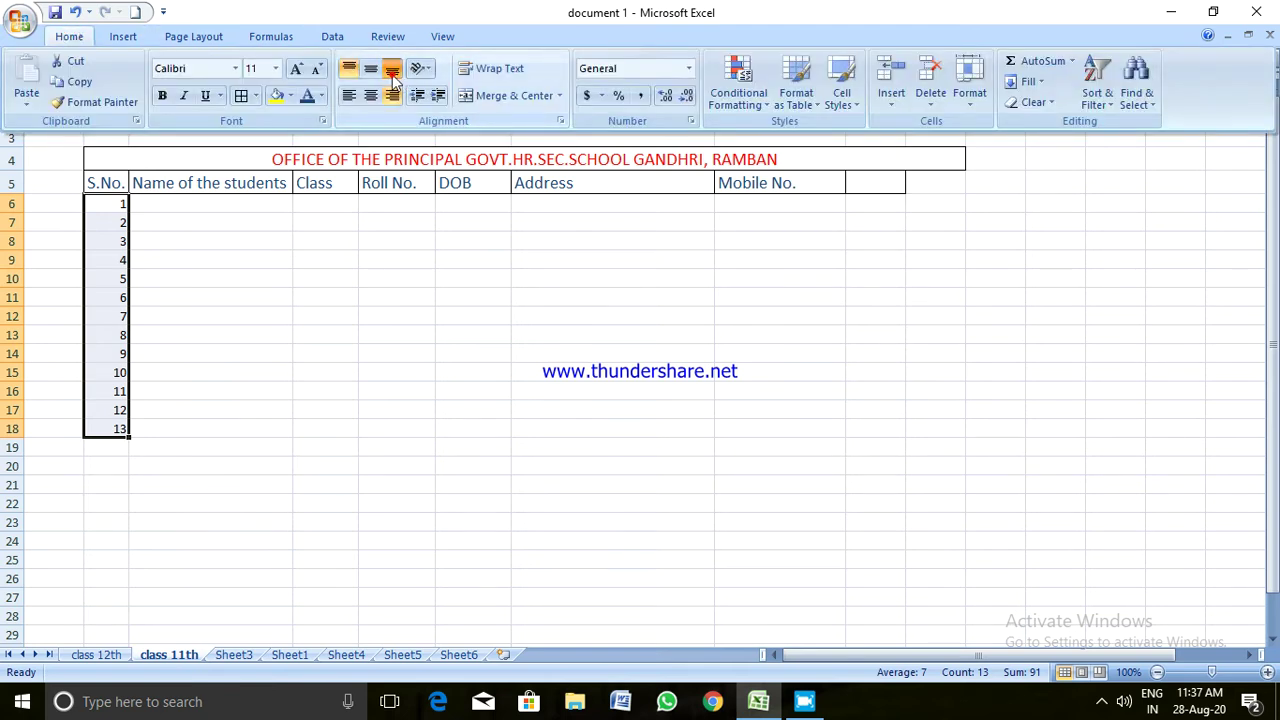
{"action": "left_click", "coordinate": [291, 217]}
Select rows 6–18 and drag a row boundary down to make them all taller
{"action": "left_click_drag", "start_coordinate": [12, 203], "coordinate": [38, 432]}
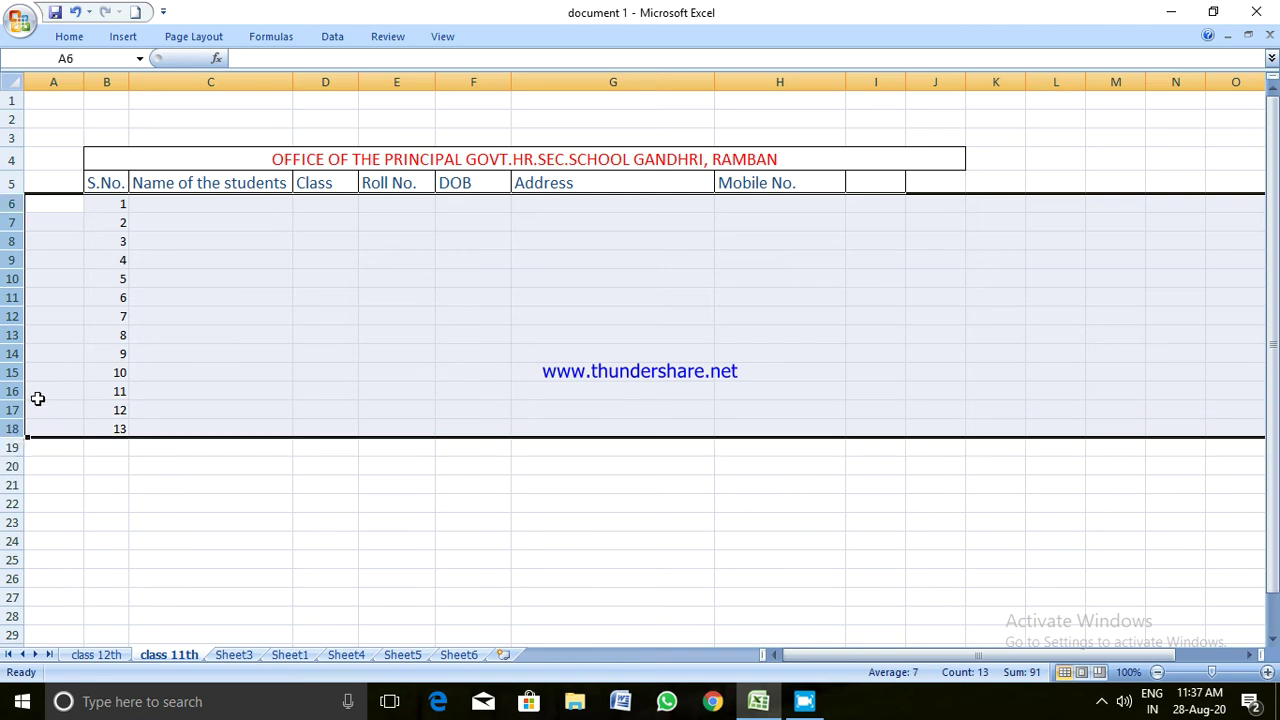
{"action": "left_click", "coordinate": [147, 505]}
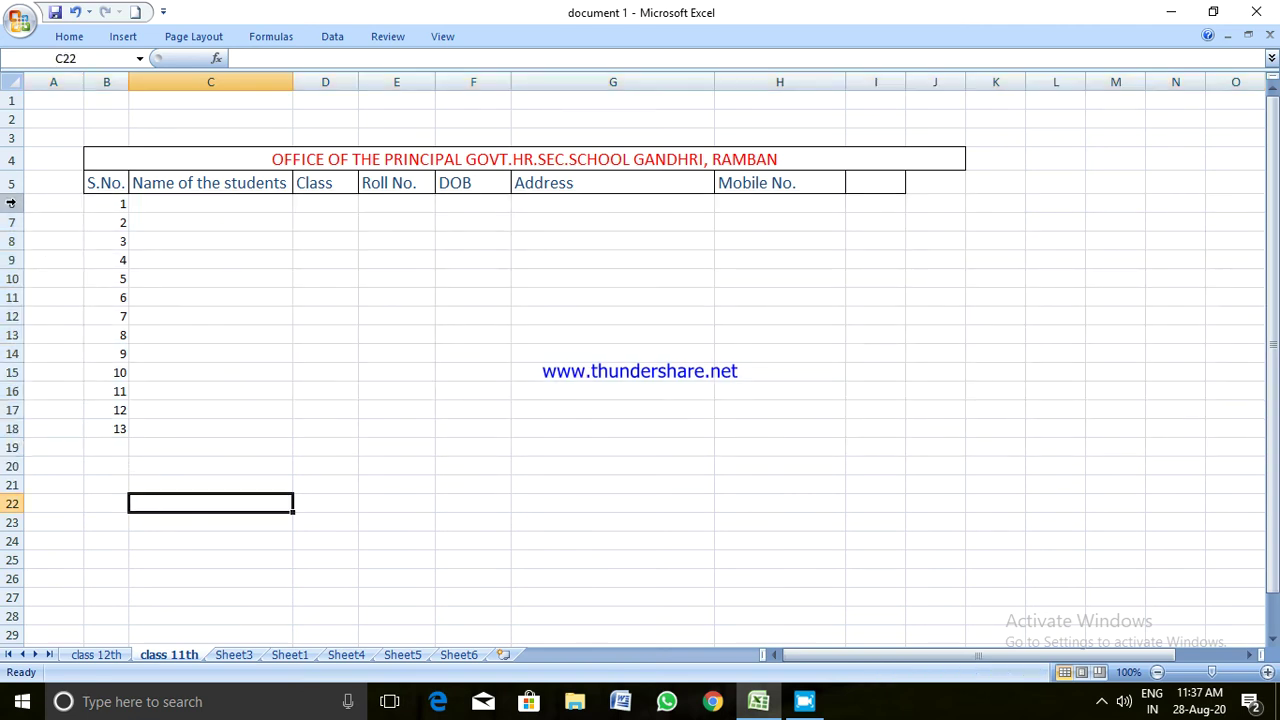
{"action": "left_click_drag", "start_coordinate": [14, 203], "coordinate": [130, 424]}
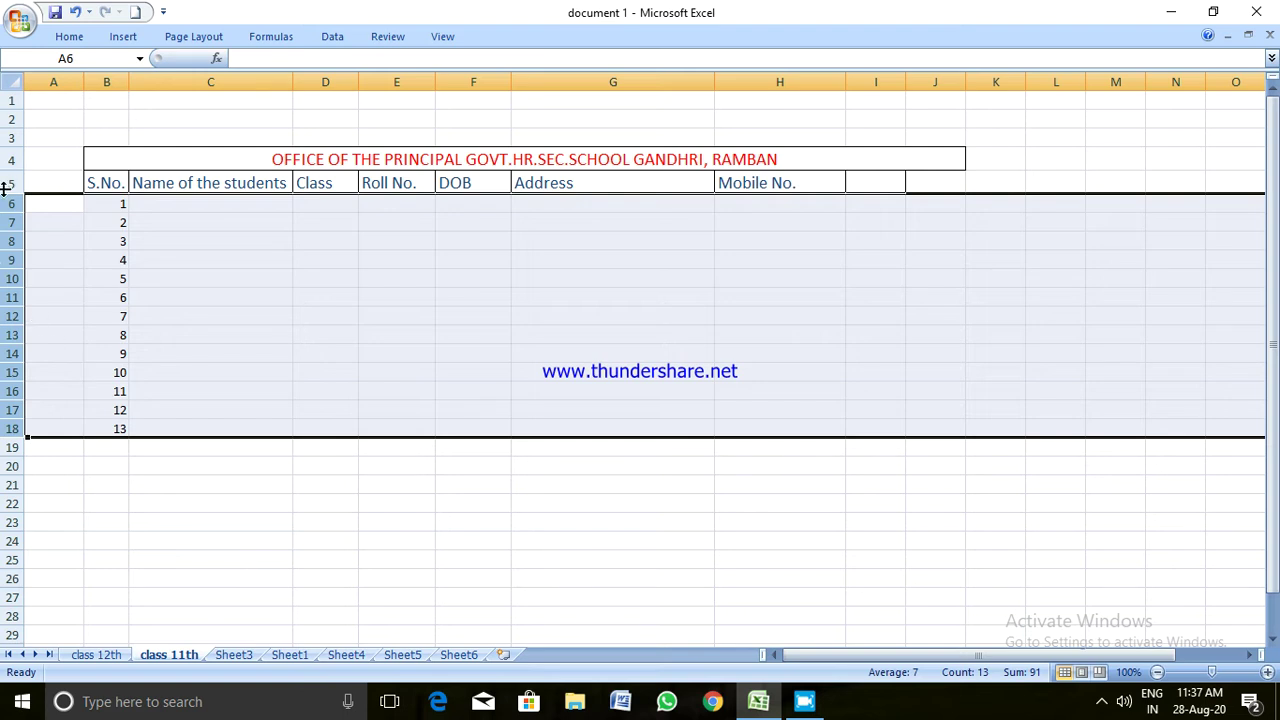
{"action": "left_click_drag", "start_coordinate": [12, 232], "coordinate": [14, 248]}
{"action": "left_click", "coordinate": [14, 248]}
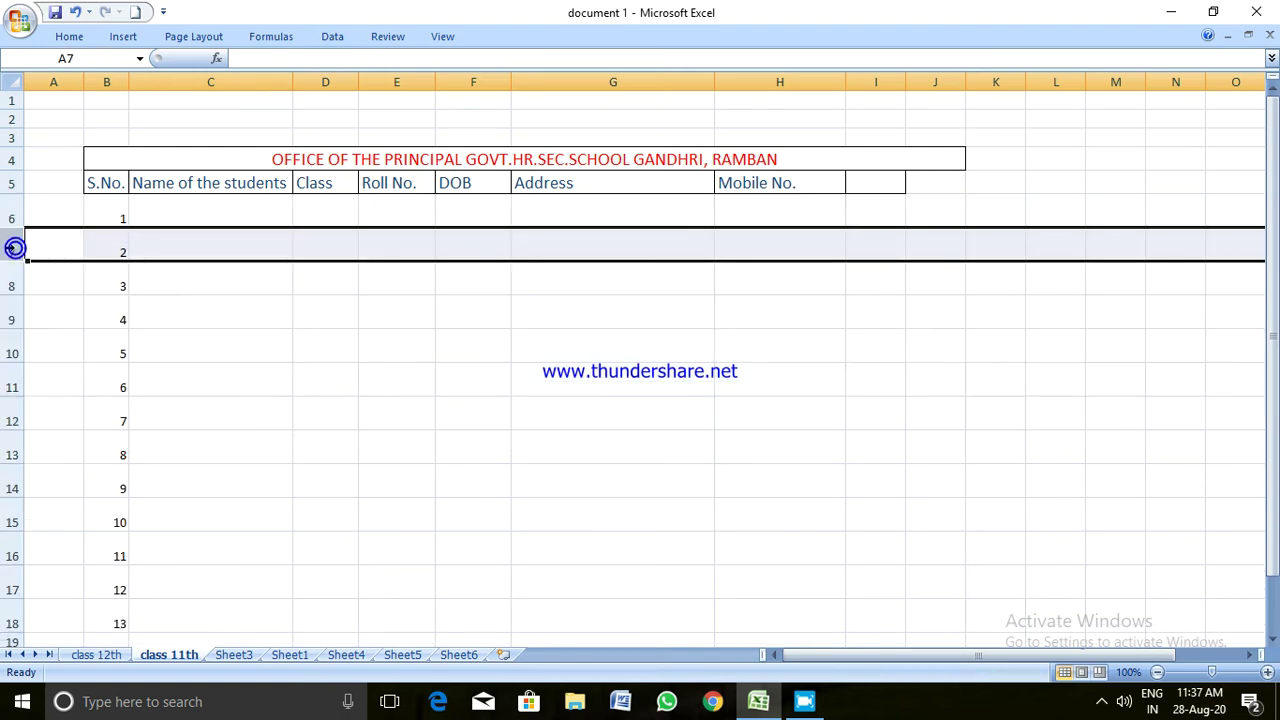
{"action": "scroll", "coordinate": [60, 250], "scroll_direction": "down", "scroll_amount": 1}
{"action": "left_click", "coordinate": [282, 392]}
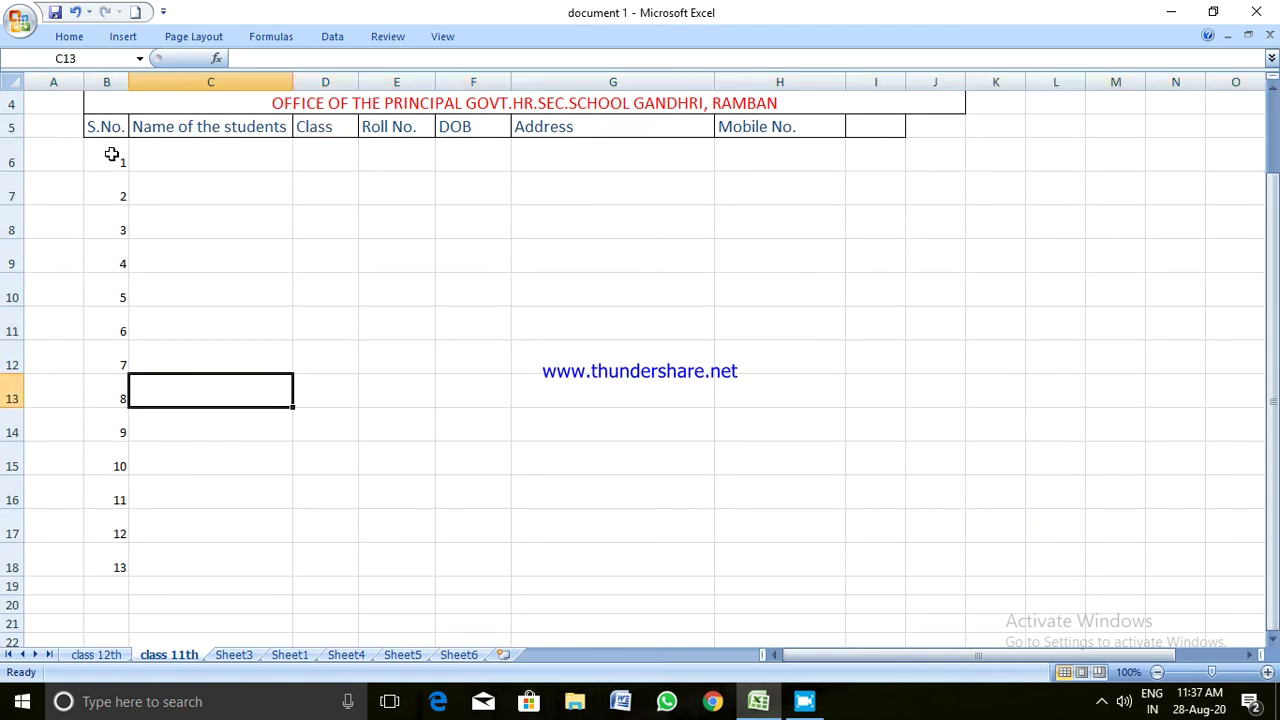
{"action": "left_click_drag", "start_coordinate": [112, 155], "coordinate": [96, 278]}
Select serial numbers 1–13 in B6:B18 and try middle, top and bottom alignment
{"action": "left_click_drag", "start_coordinate": [85, 497], "coordinate": [94, 557]}
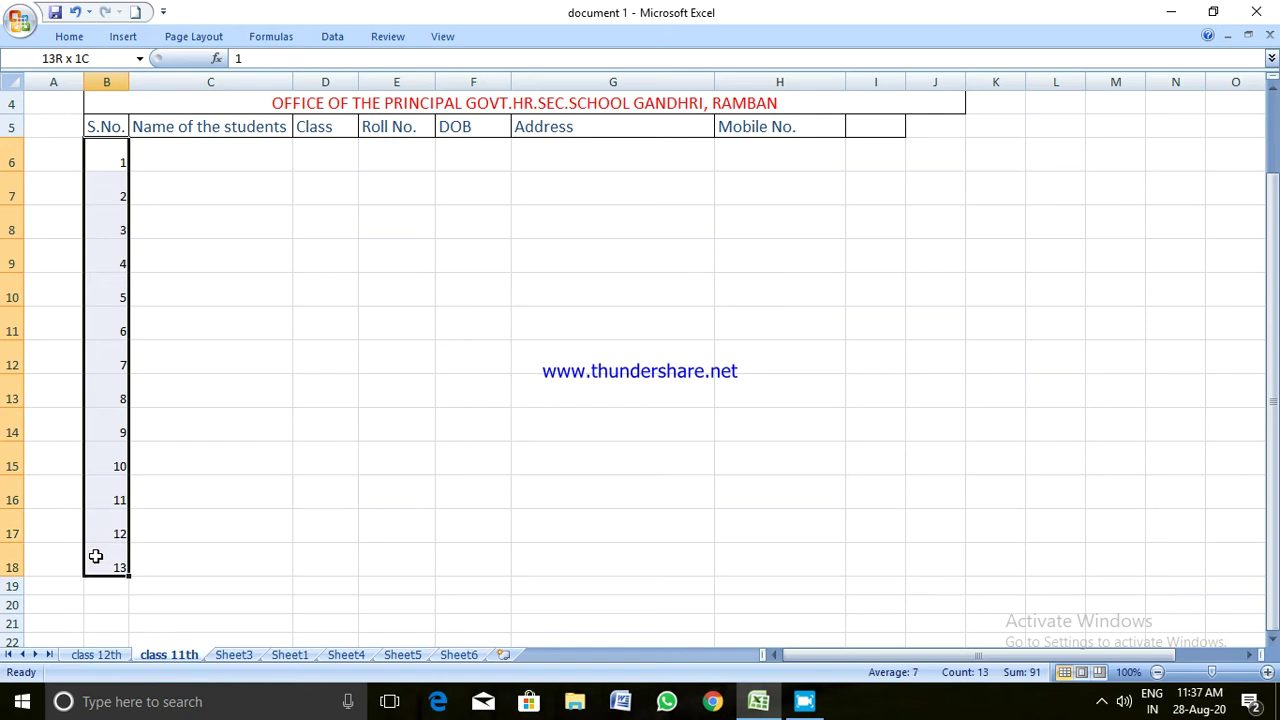
{"action": "left_click", "coordinate": [94, 557]}
{"action": "left_click_drag", "start_coordinate": [92, 146], "coordinate": [96, 552]}
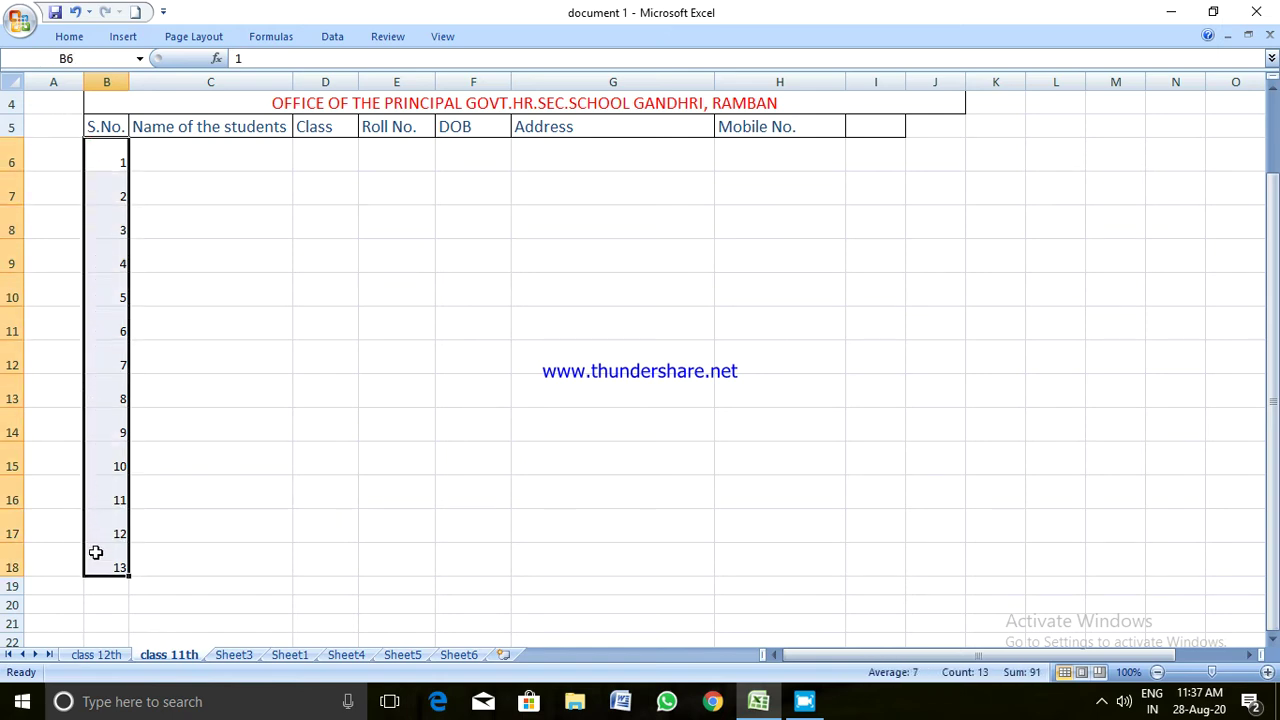
{"action": "left_click", "coordinate": [69, 37]}
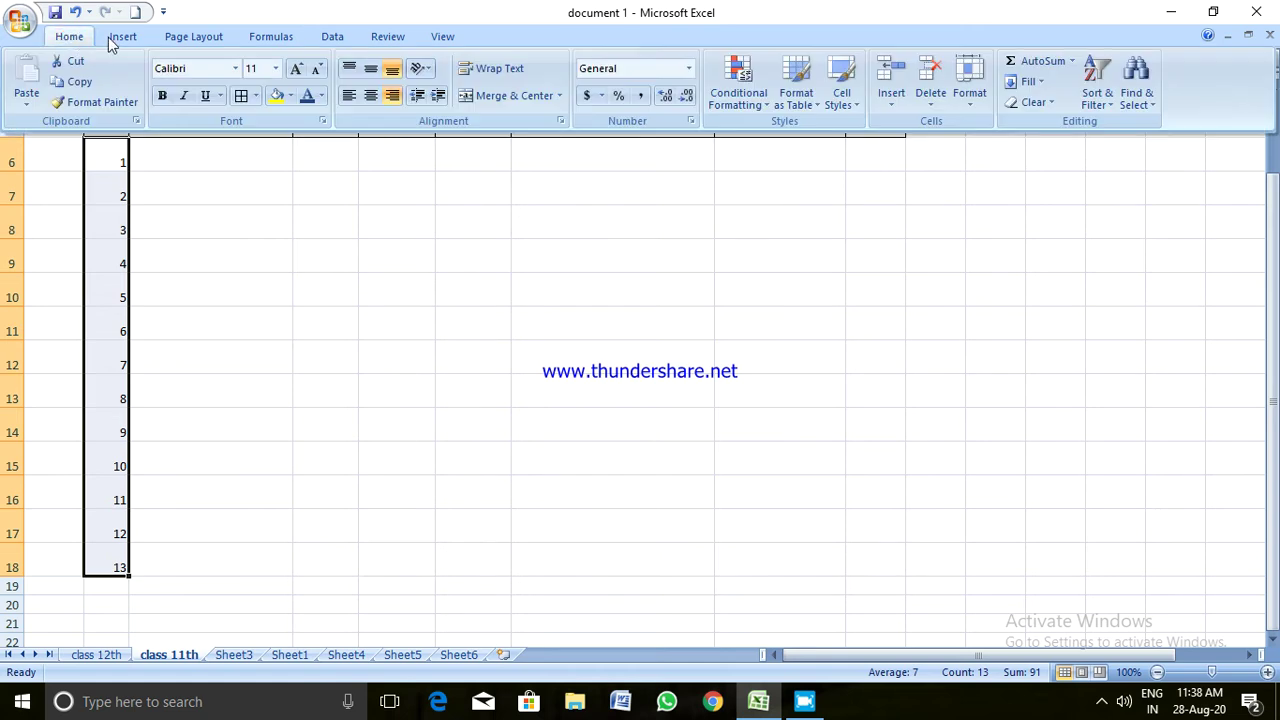
{"action": "left_click", "coordinate": [370, 68]}
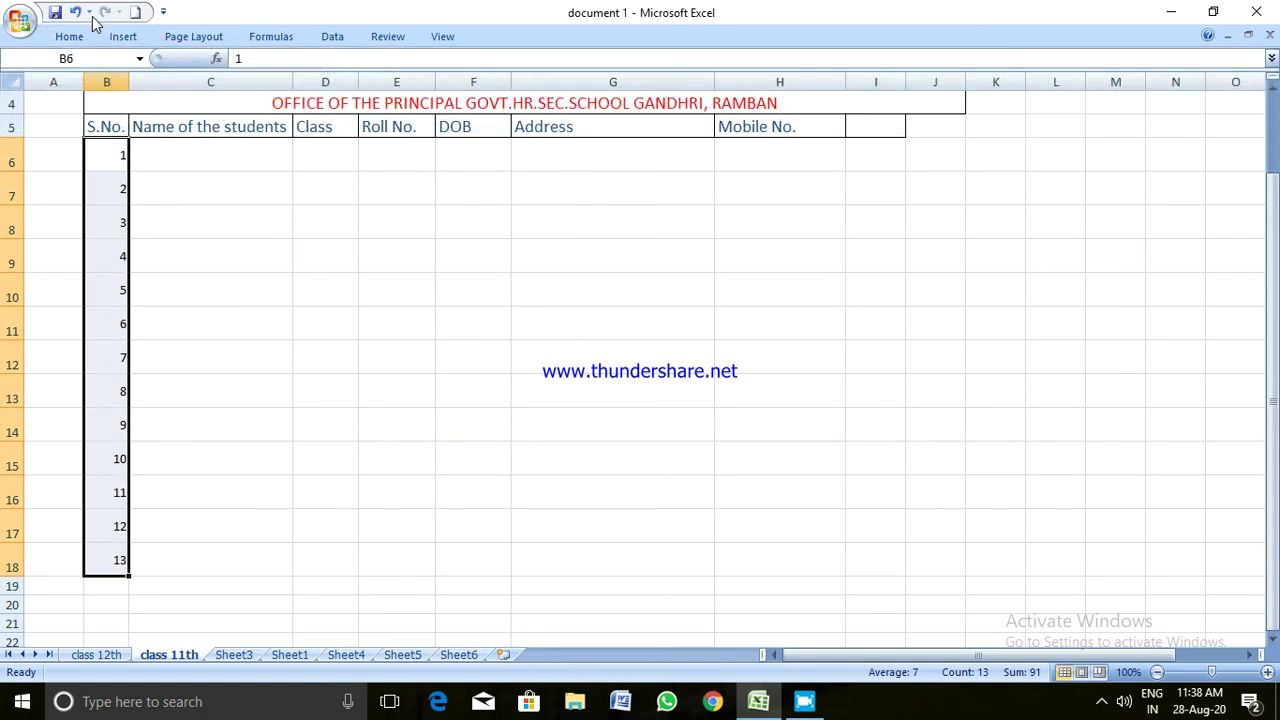
{"action": "left_click", "coordinate": [60, 37]}
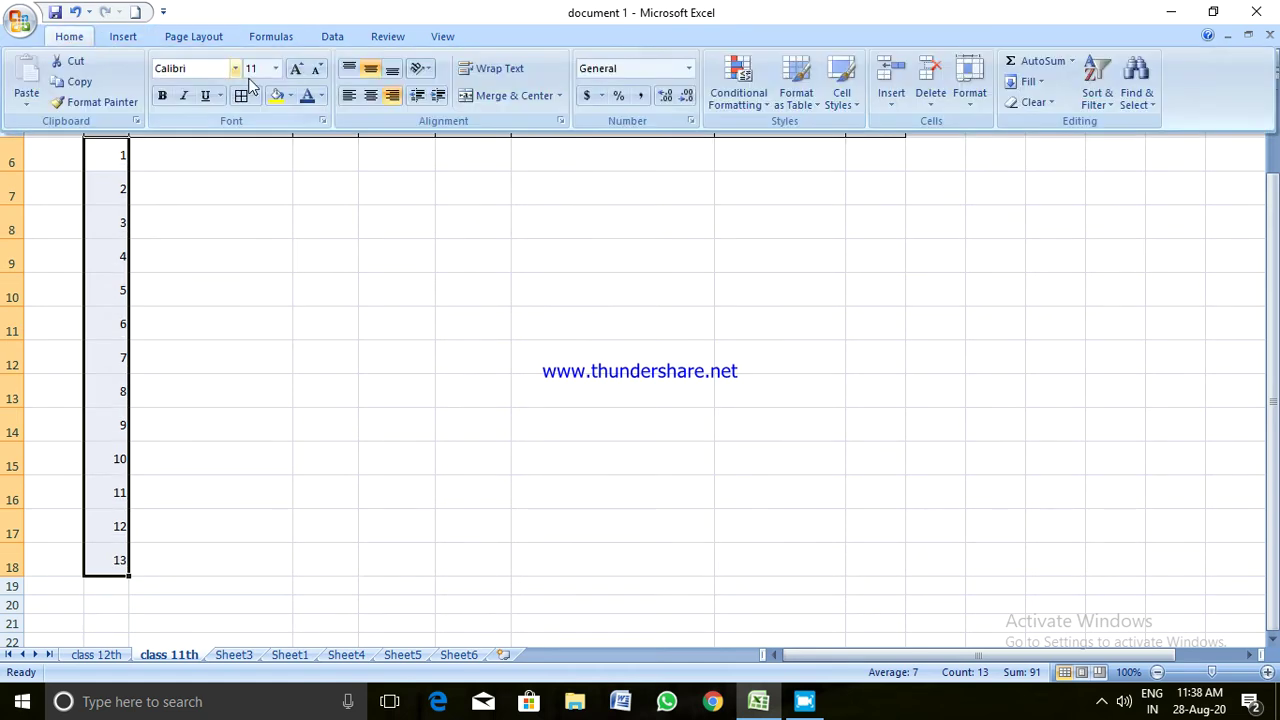
{"action": "left_click", "coordinate": [349, 68]}
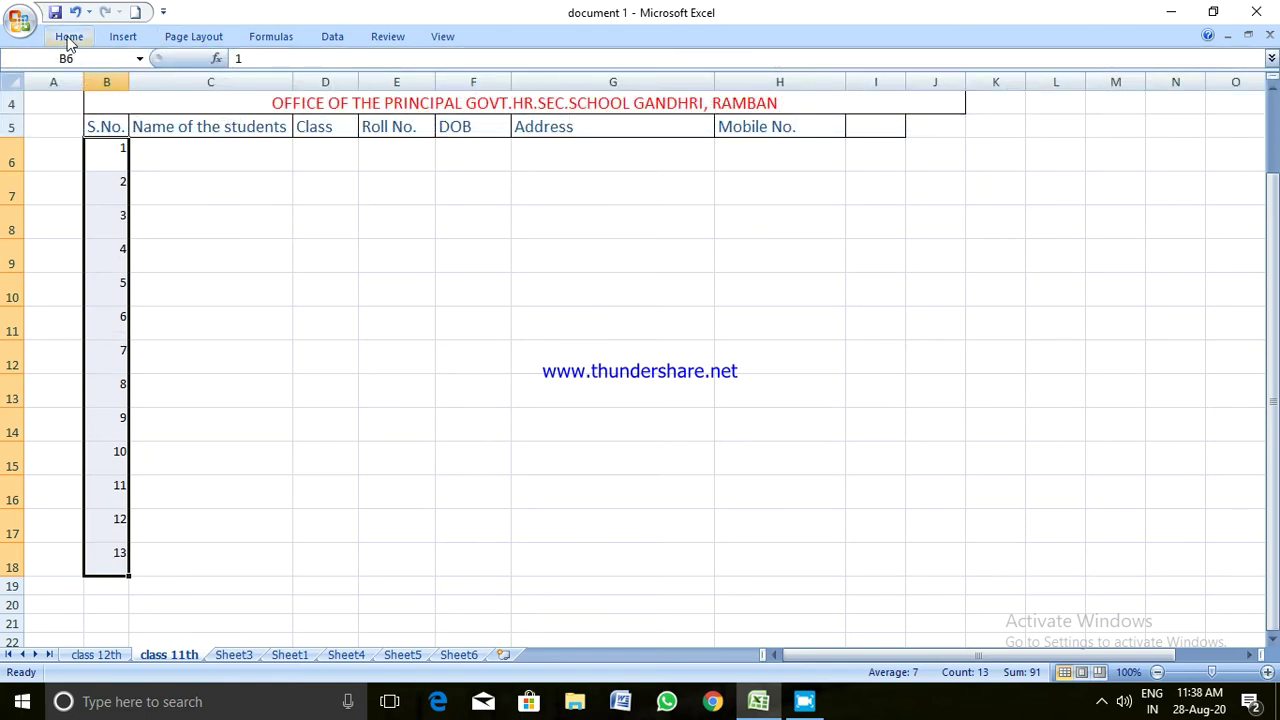
{"action": "left_click", "coordinate": [66, 37]}
{"action": "left_click", "coordinate": [393, 70]}
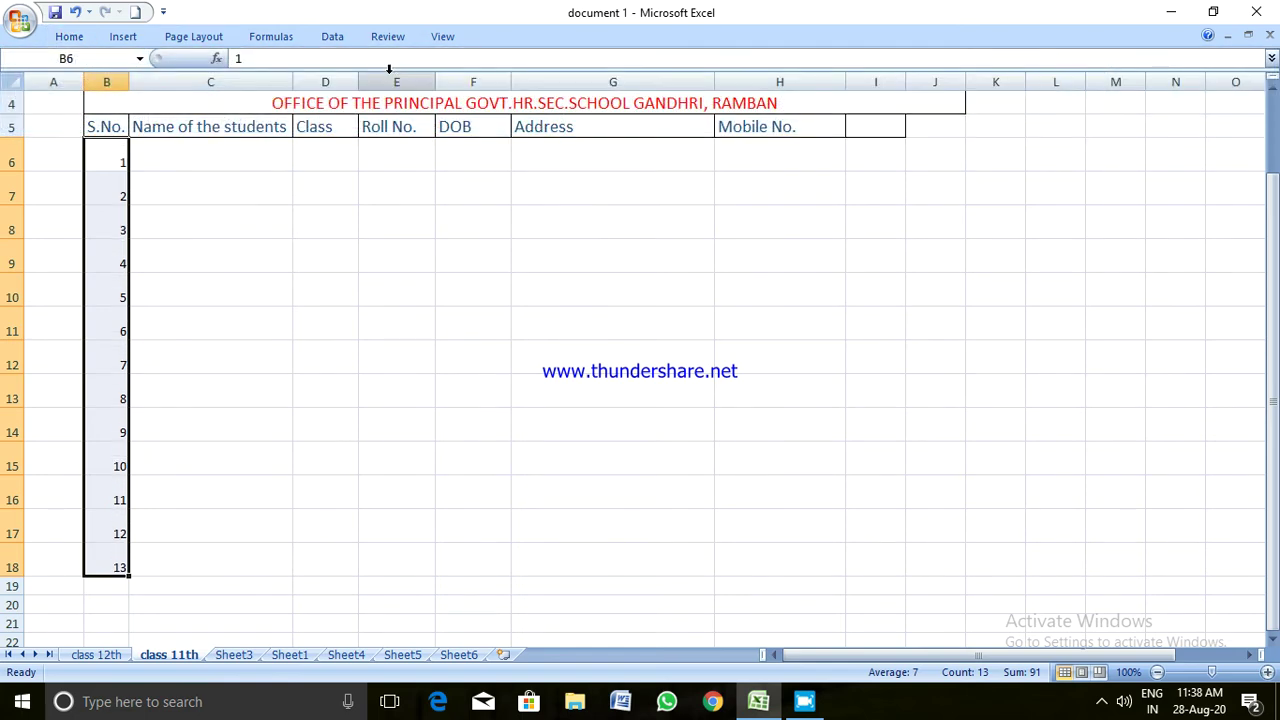
Apply Middle Align and Center to the serial numbers in B6:B18
{"action": "left_click", "coordinate": [78, 38]}
{"action": "left_click", "coordinate": [369, 68]}
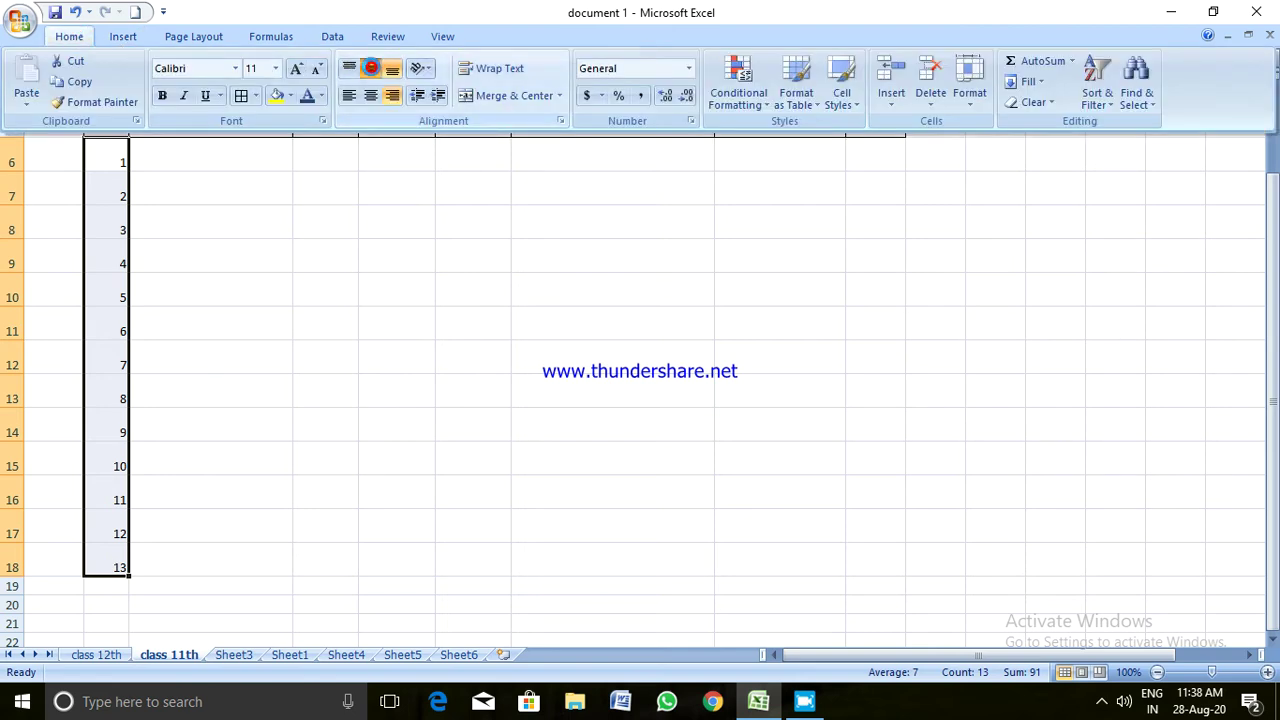
{"action": "left_click", "coordinate": [69, 37]}
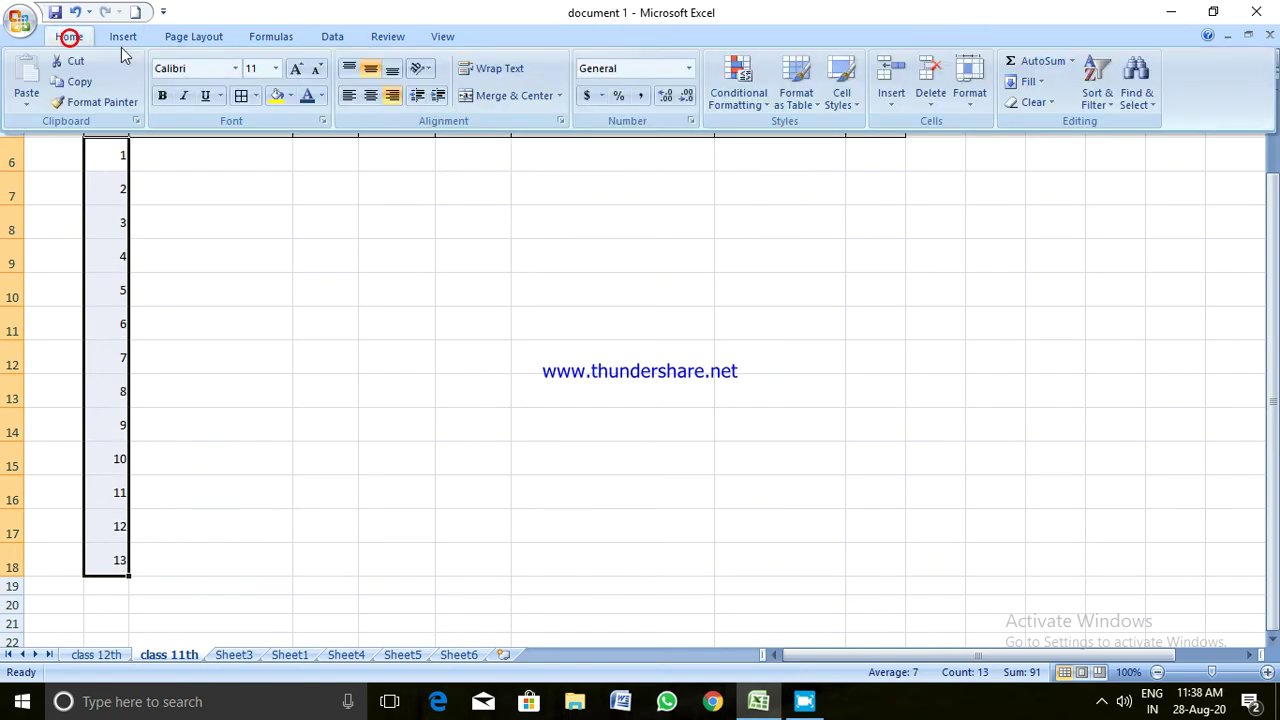
{"action": "left_click", "coordinate": [370, 95]}
{"action": "left_click", "coordinate": [236, 215]}
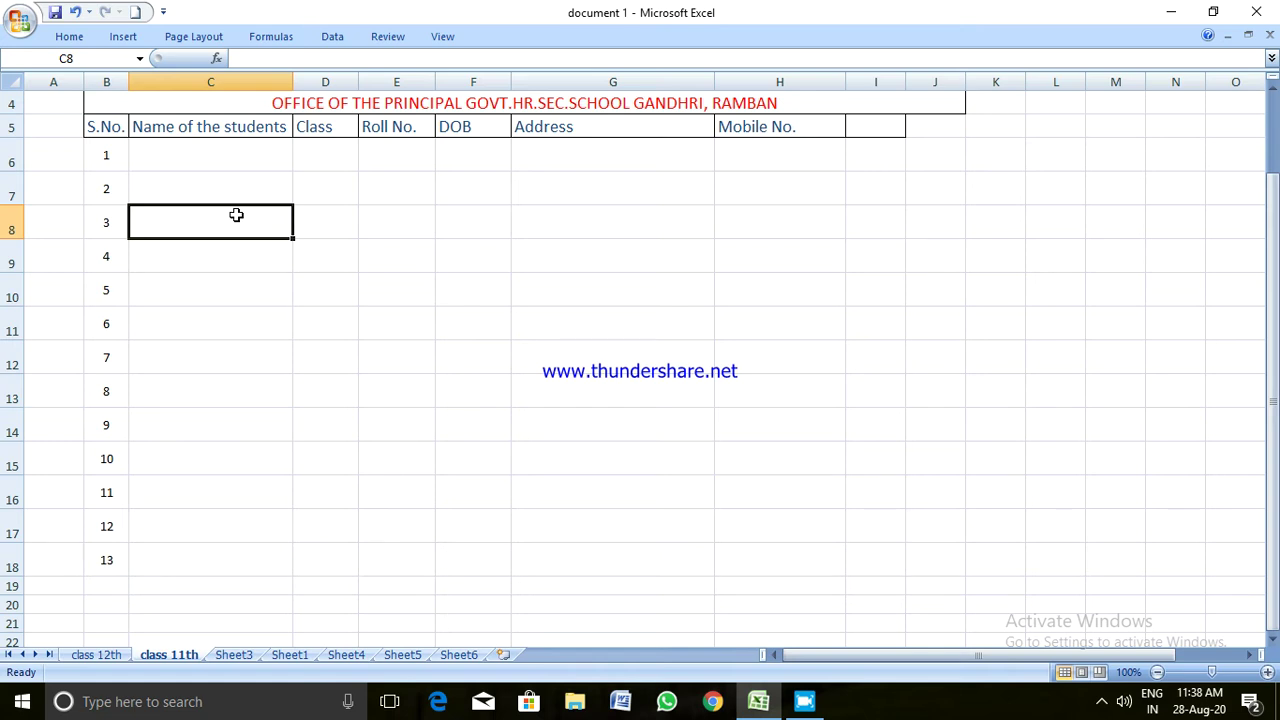
Type the first three student names into C6, C7 and C8, fixing typos
{"action": "left_click", "coordinate": [183, 160]}
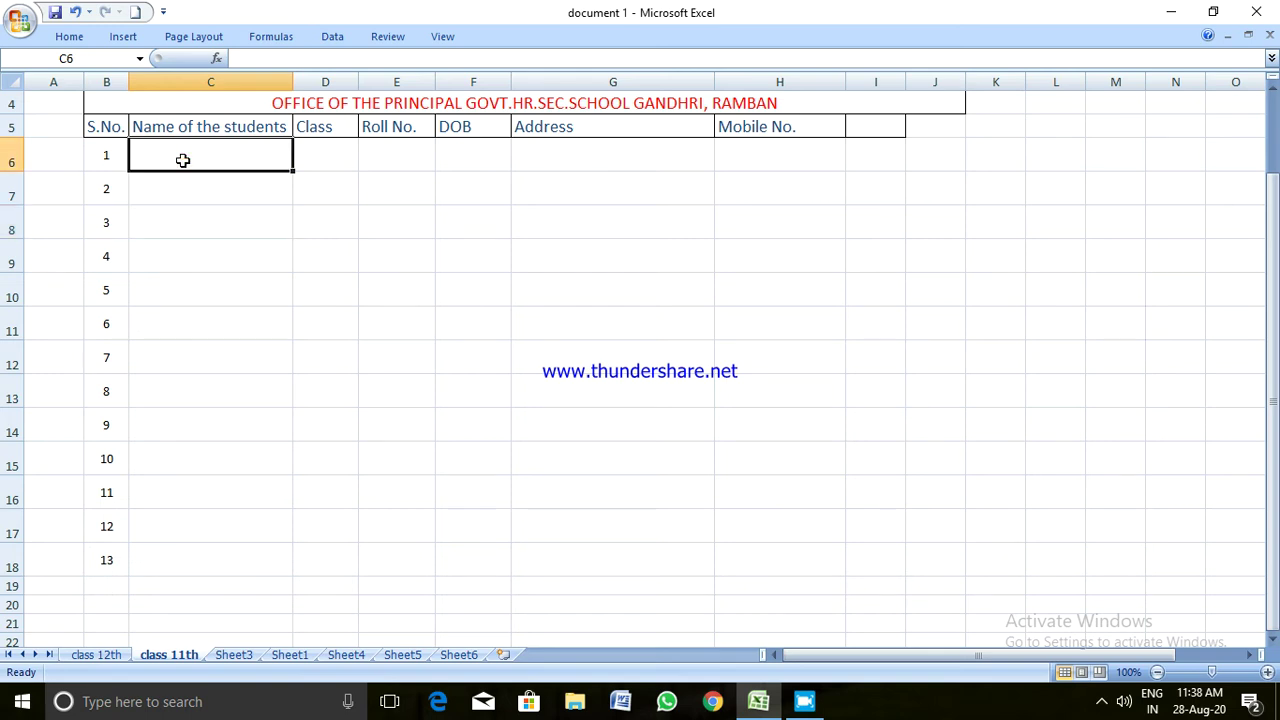
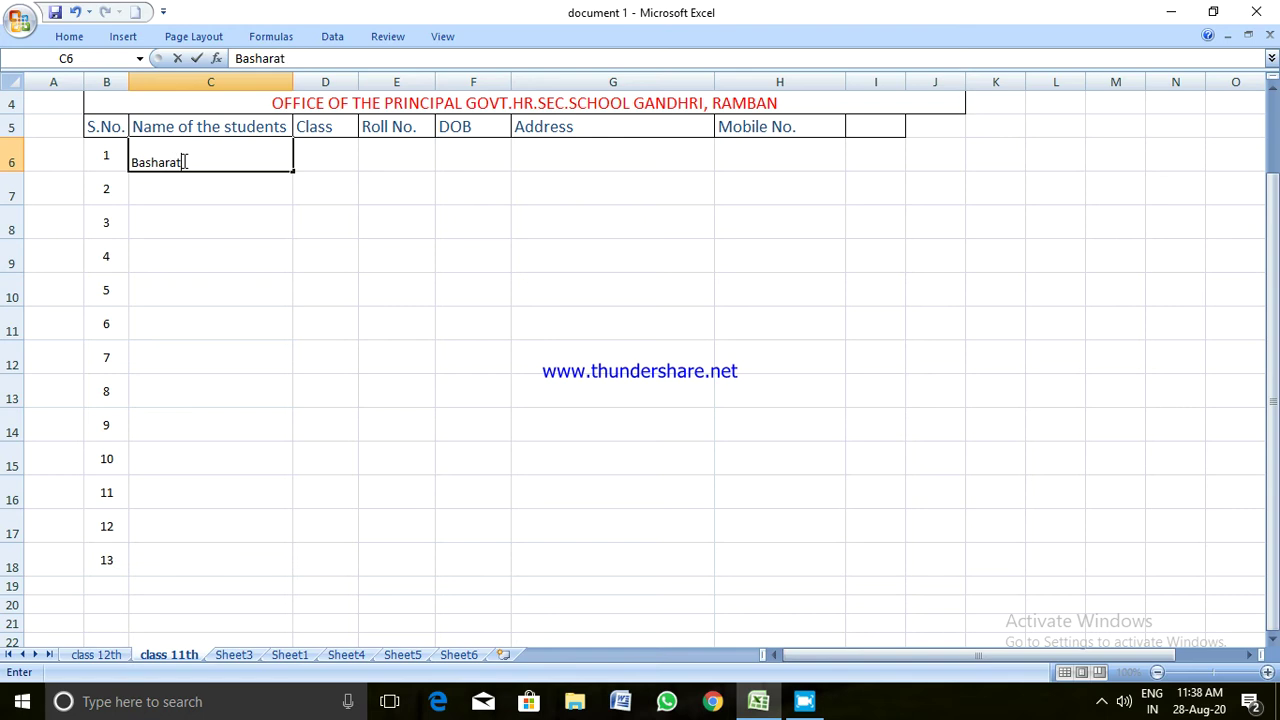
{"action": "key", "text": "Return"}
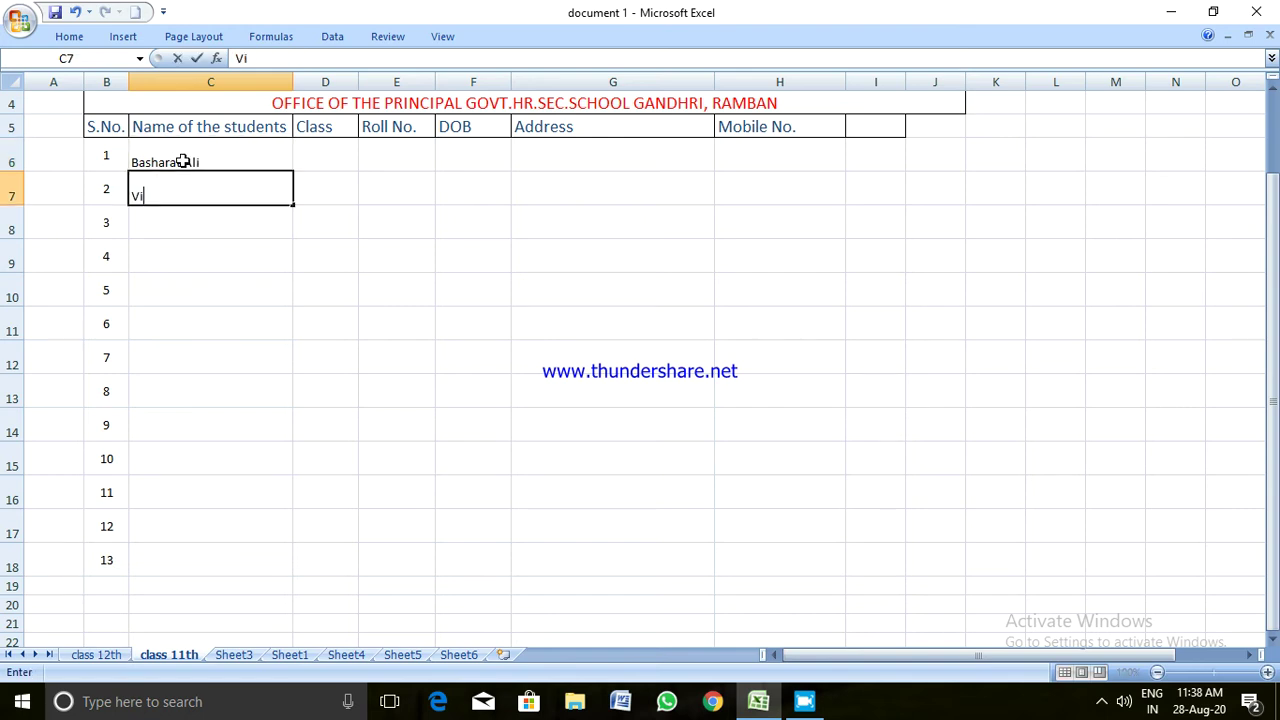
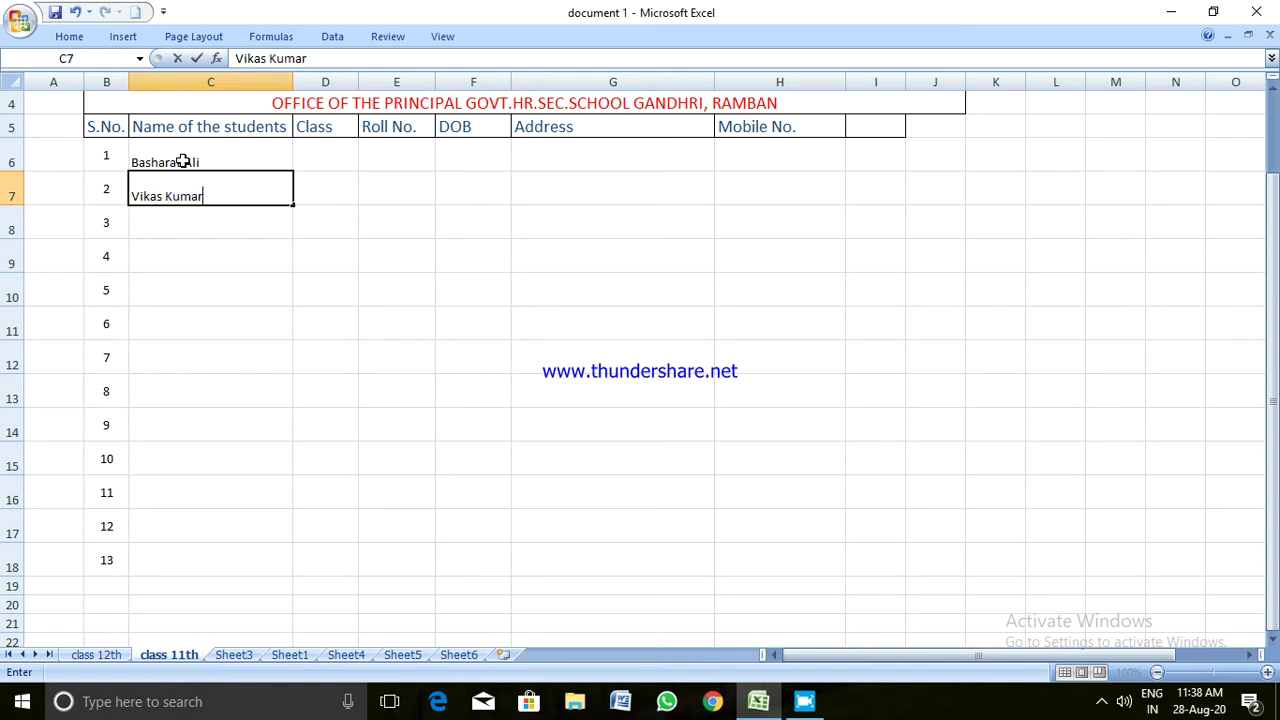
{"action": "key", "text": "Return"}
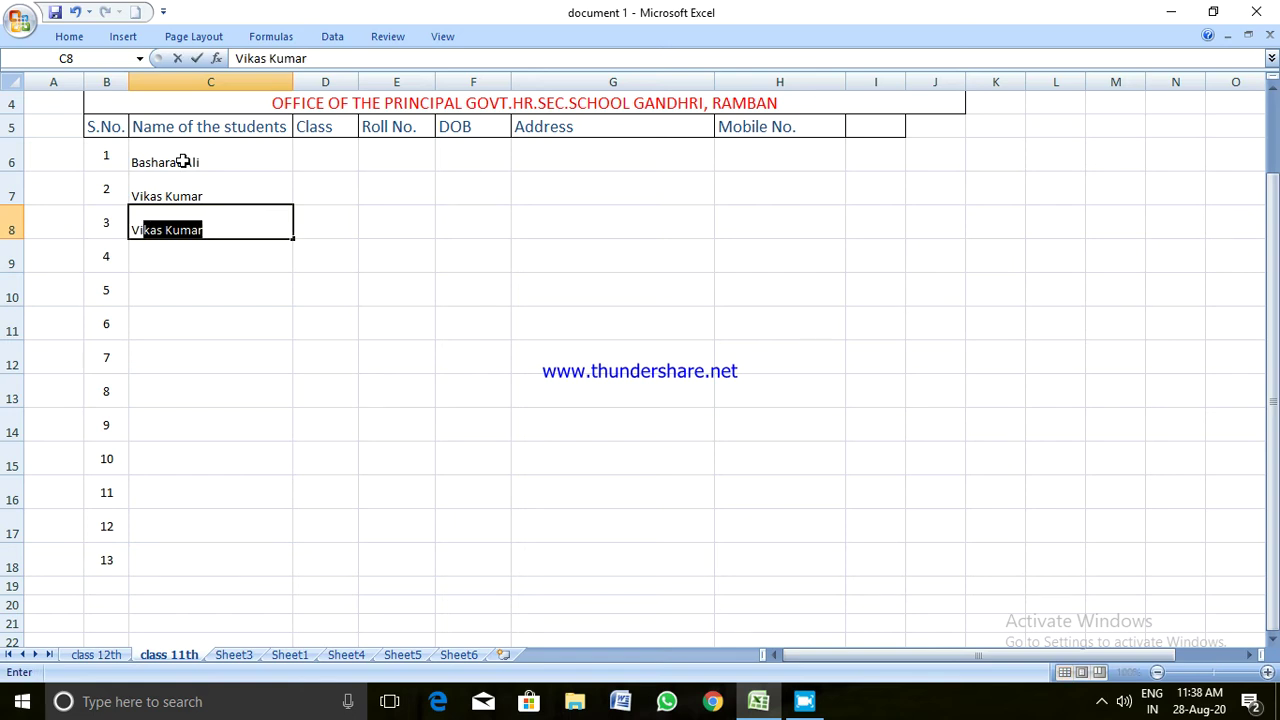
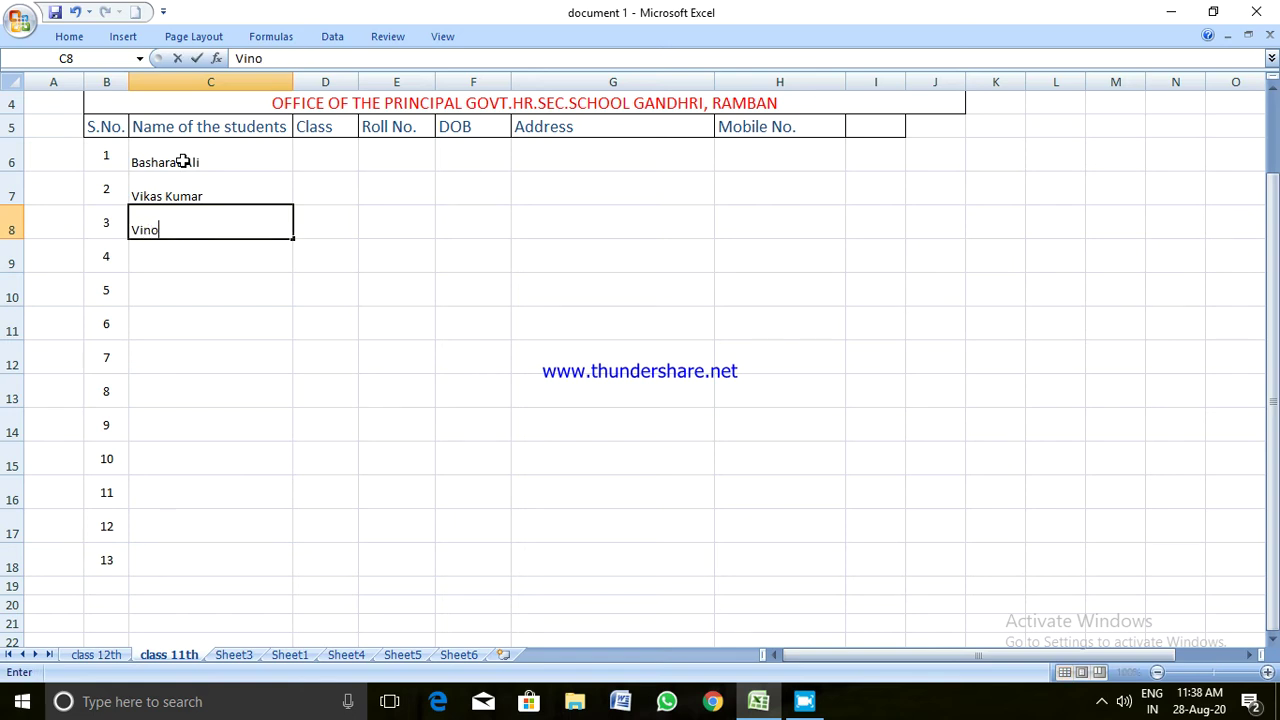
{"action": "key", "text": "Return"}
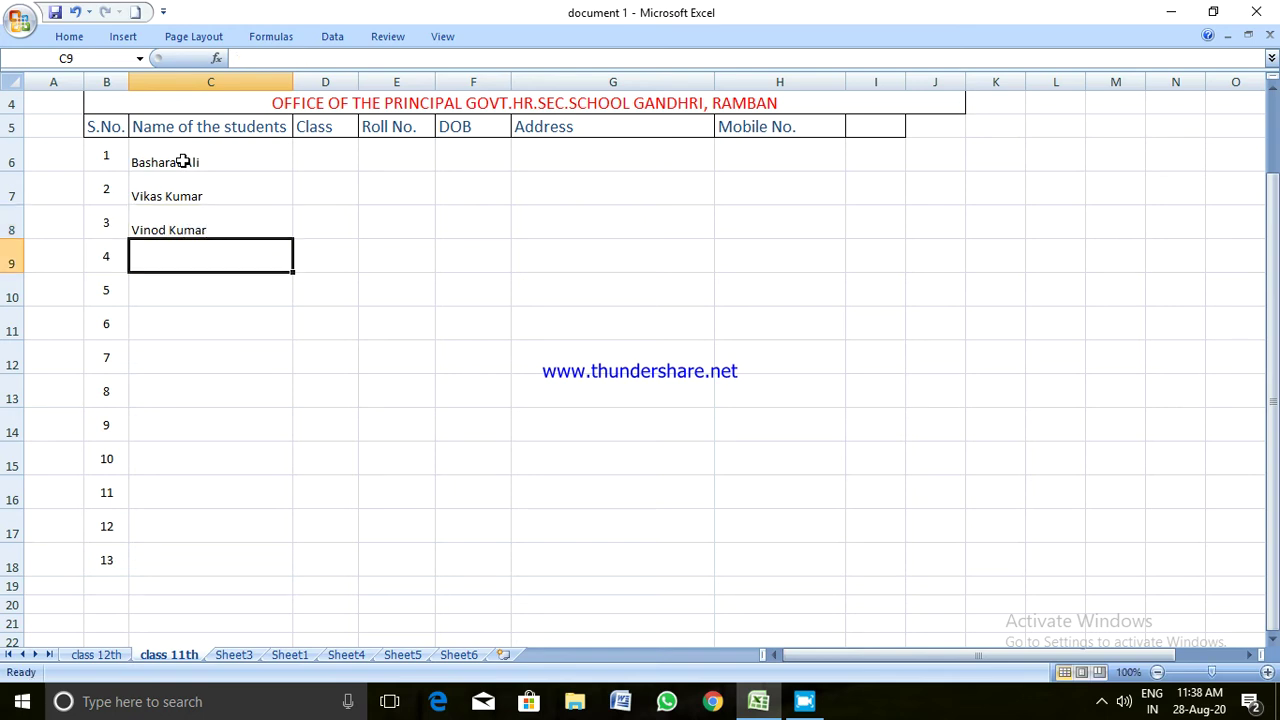
Enter the fourth and fifth names, then replace the sixth name in C11
{"action": "type", "text": "Som"}
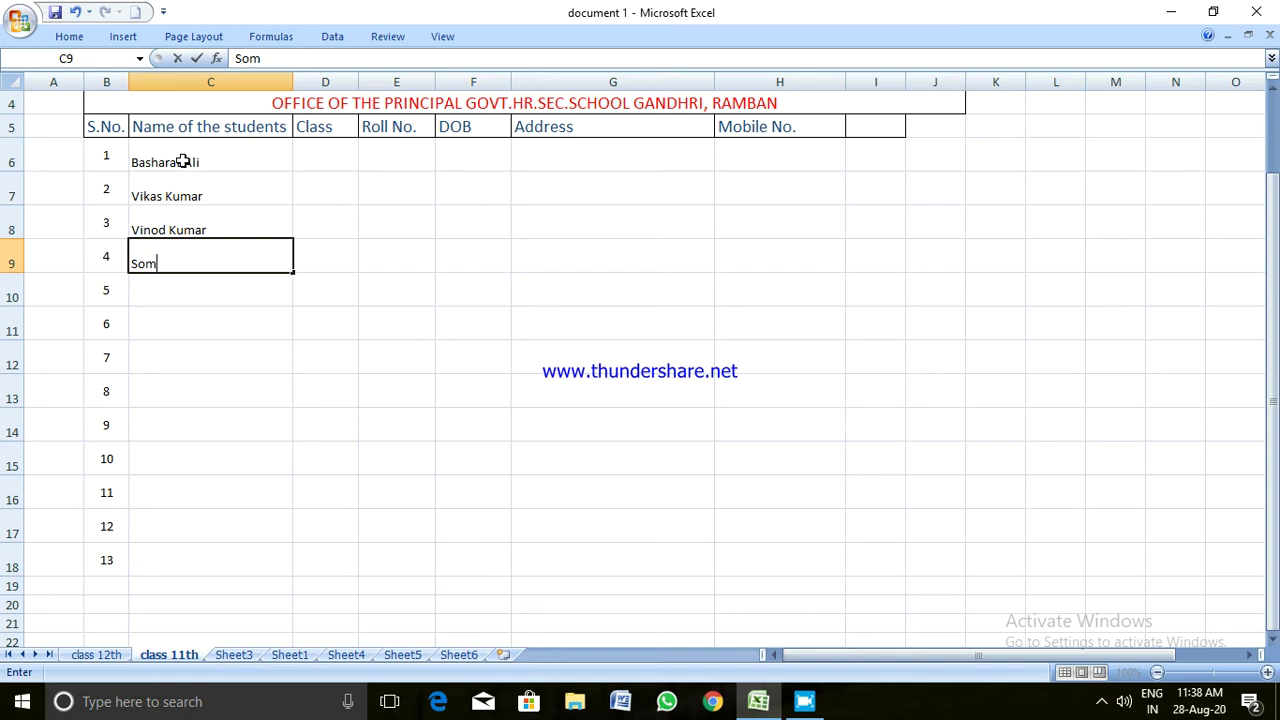
{"action": "key", "text": "BackSpace"}
{"action": "type", "text": "nia"}
{"action": "key", "text": "Return"}
{"action": "type", "text": "Kajol"}
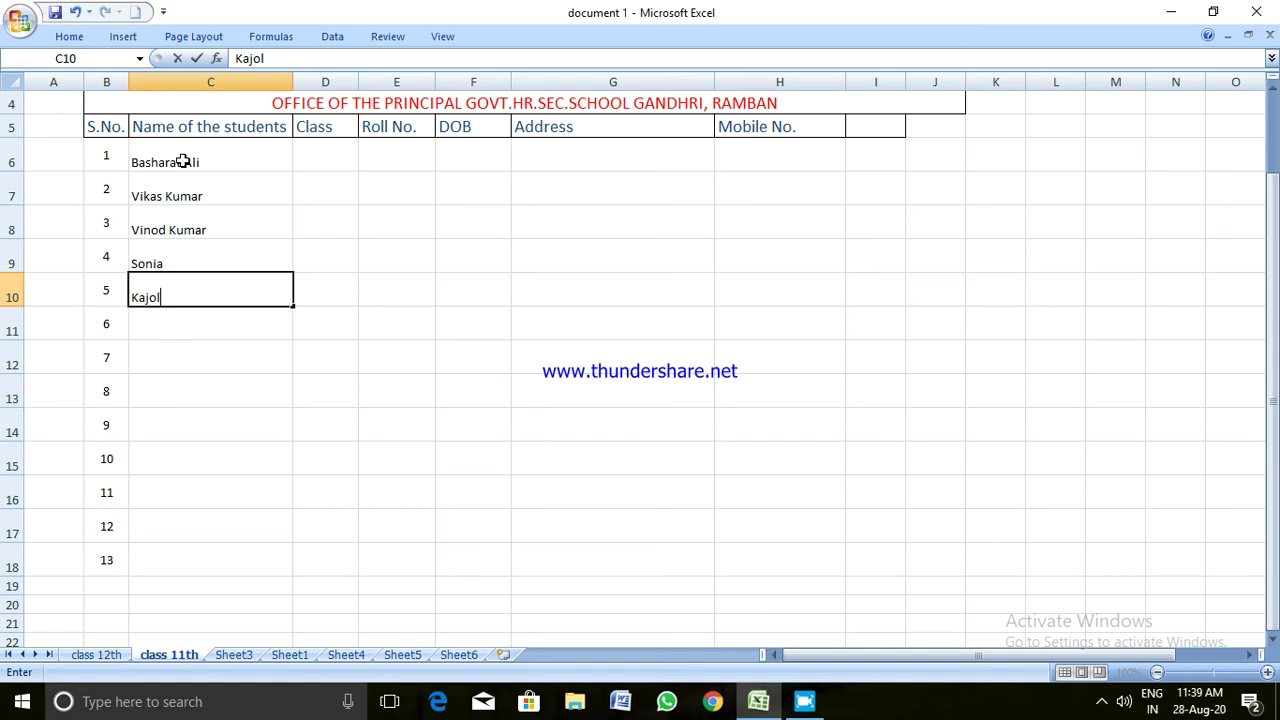
{"action": "key", "text": "Return"}
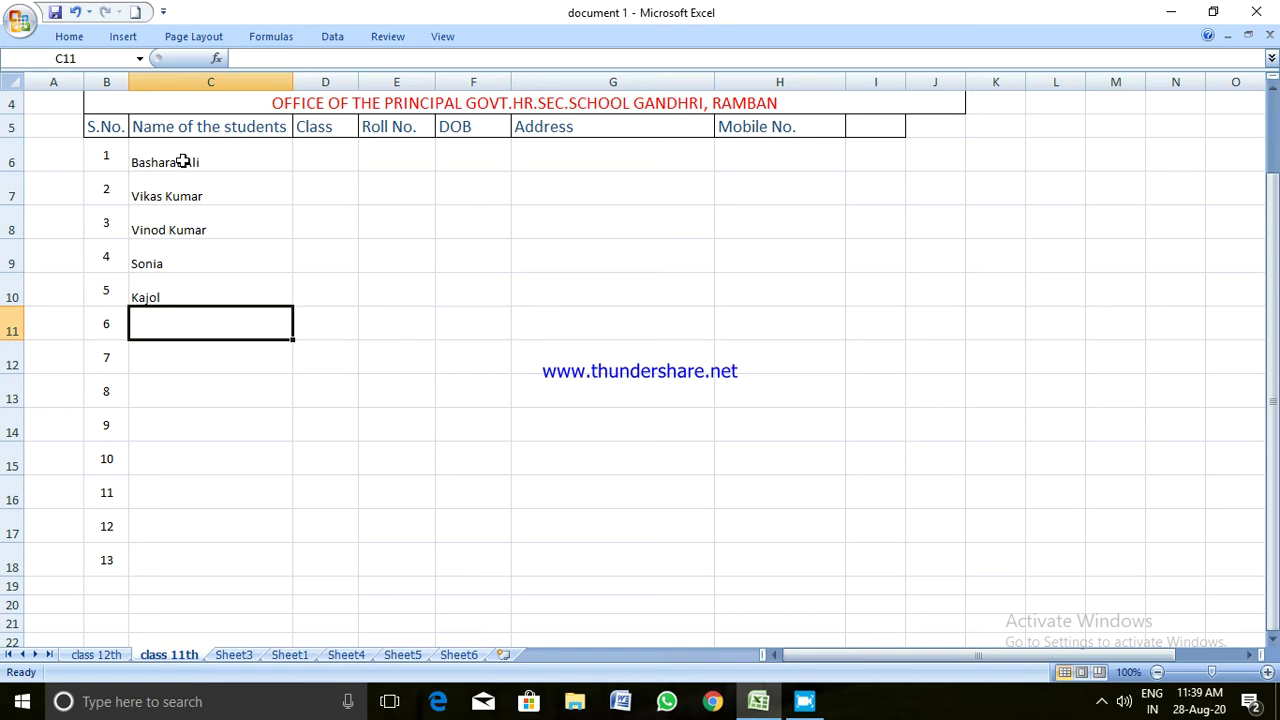
{"action": "type", "text": "Brijesh"}
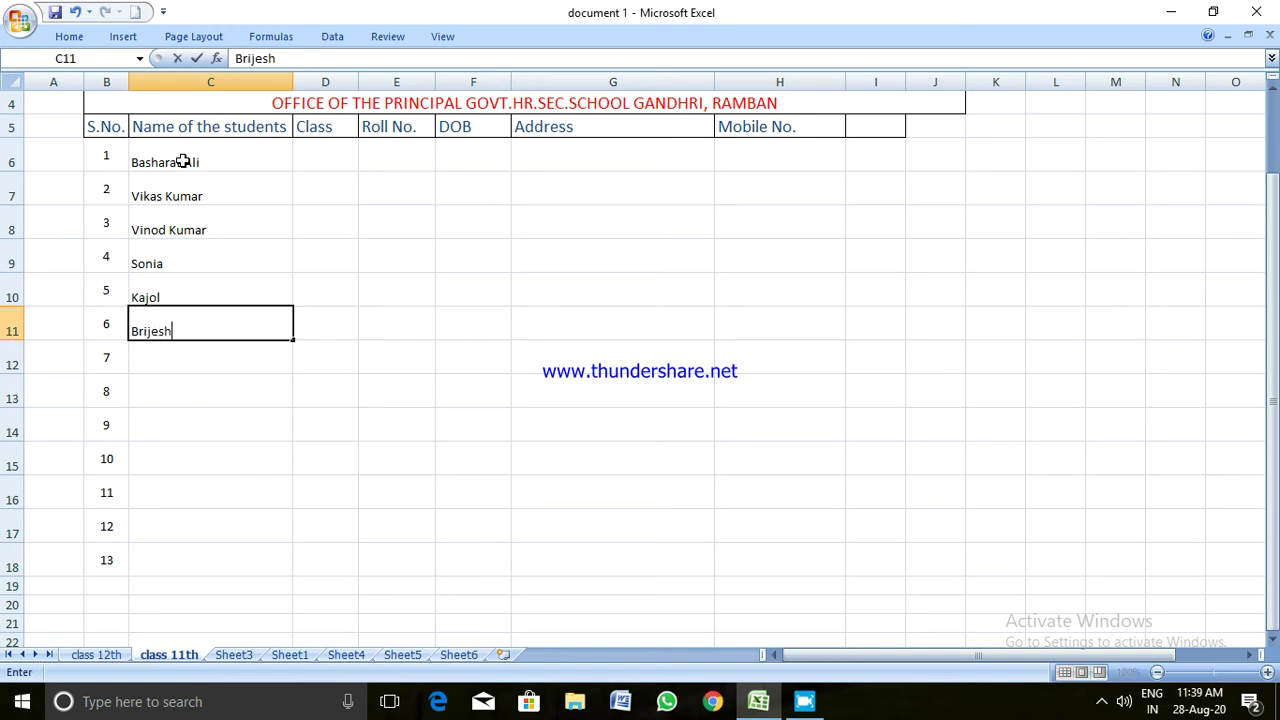
{"action": "key", "text": "ctrl+Return"}
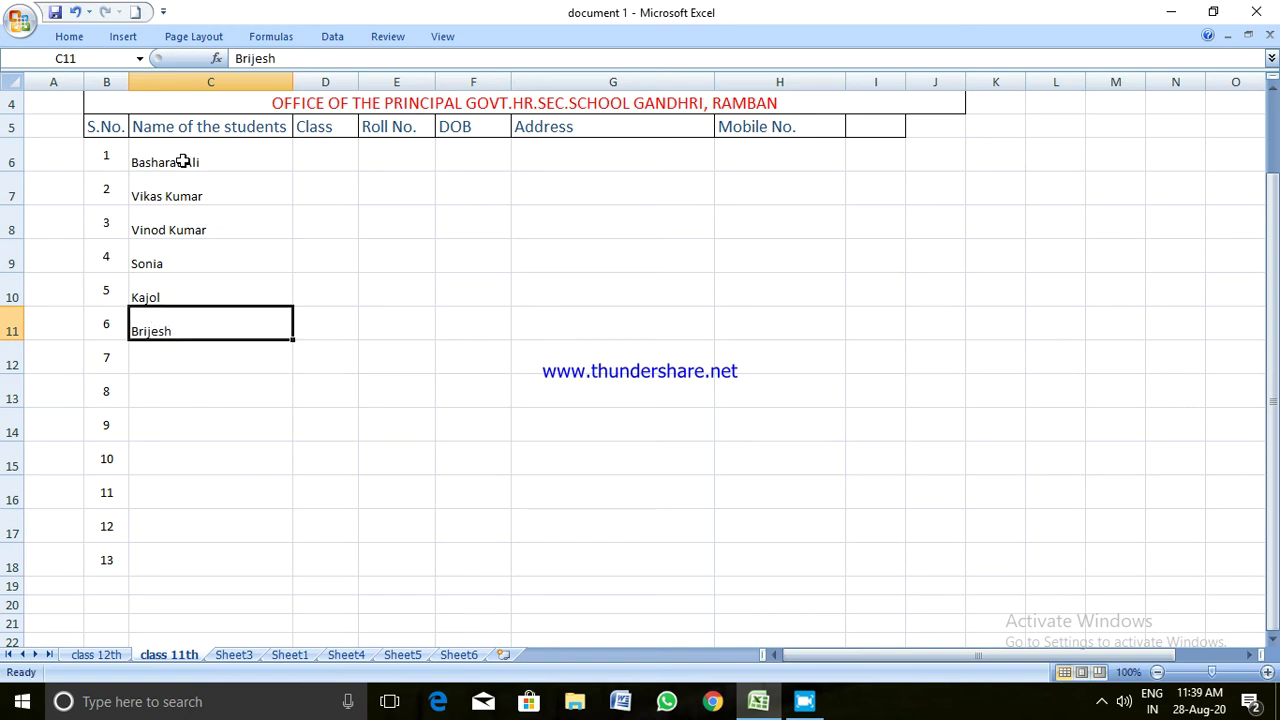
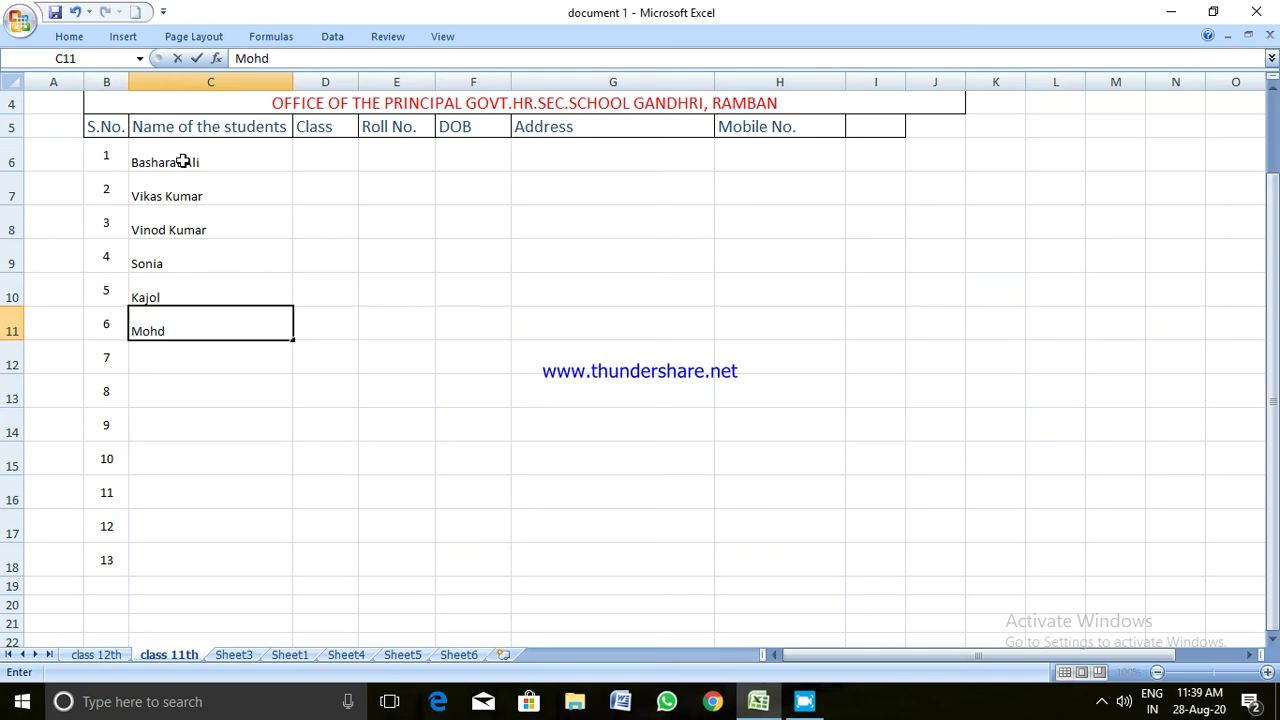
{"action": "left_click", "coordinate": [226, 392]}
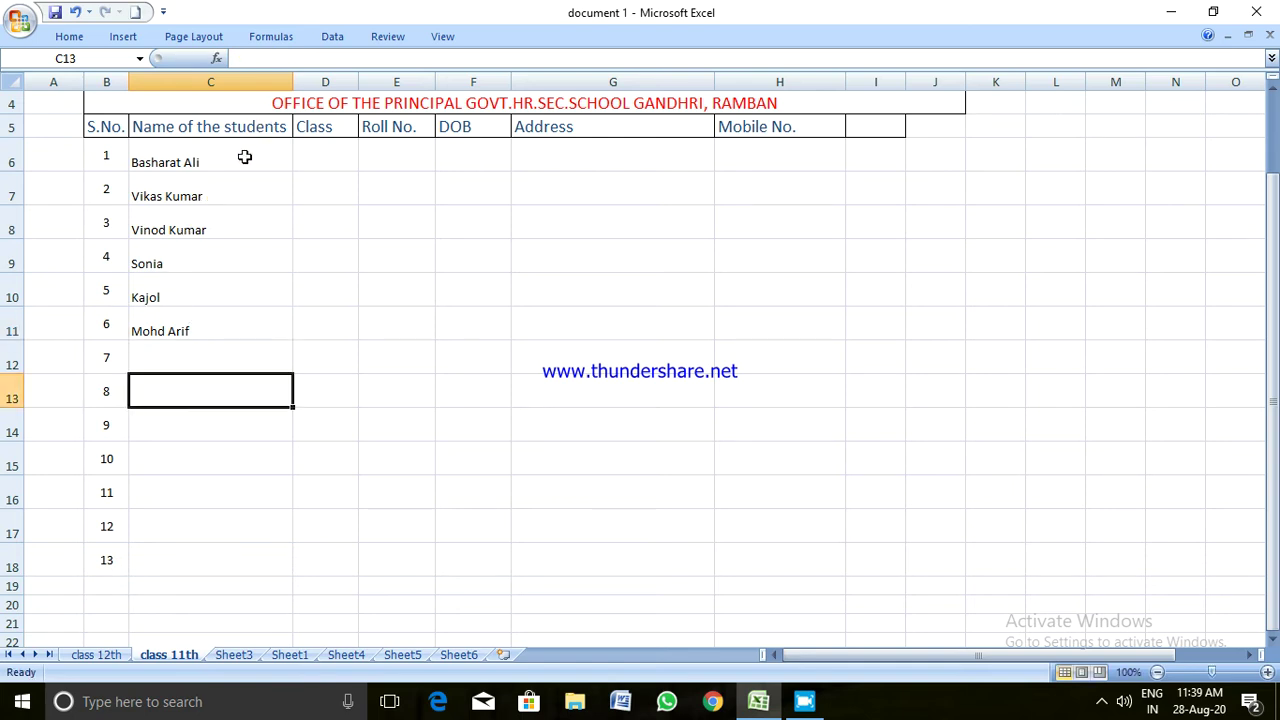
Enter 11th as the first student's class in D6 and copy it
{"action": "left_click", "coordinate": [316, 158]}
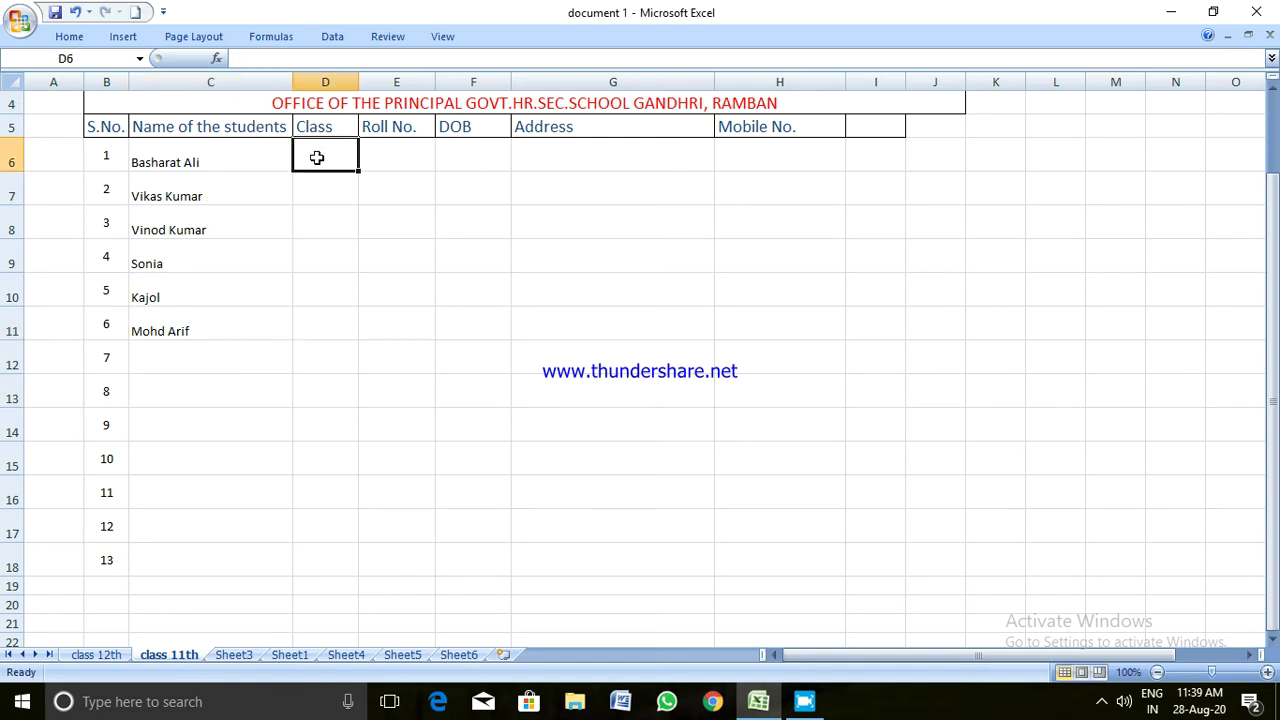
{"action": "type", "text": "11th"}
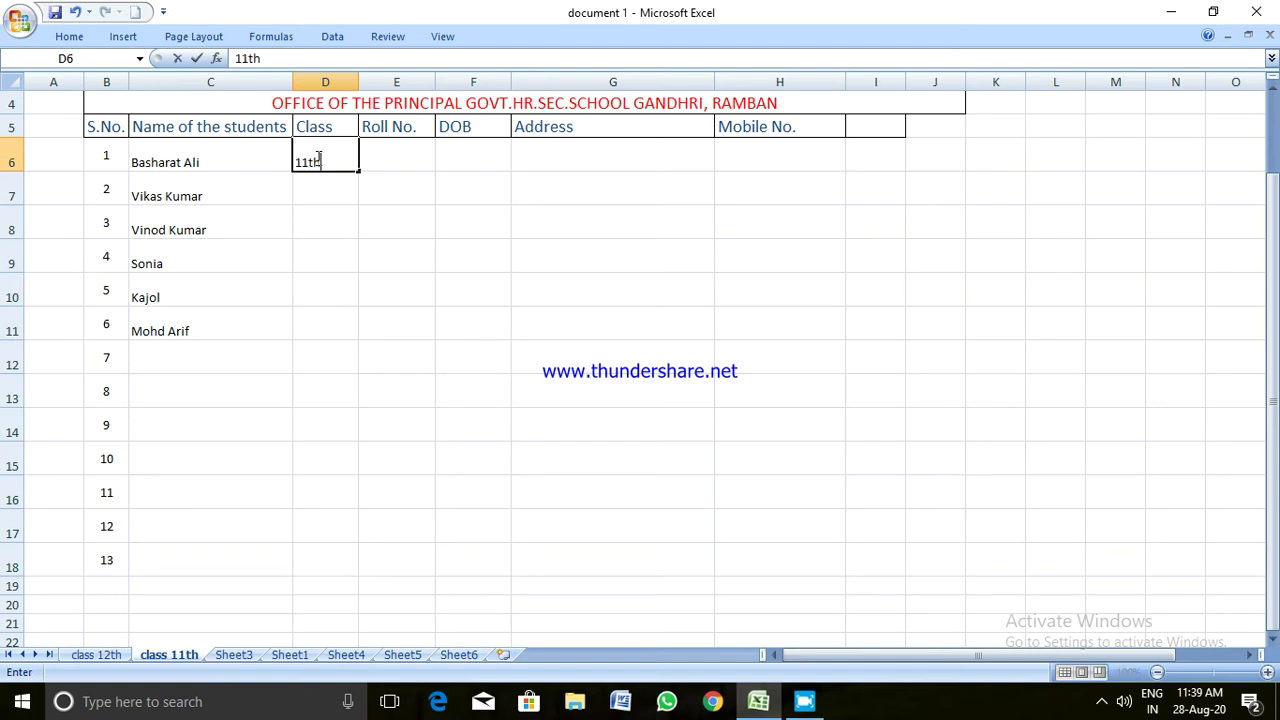
{"action": "key", "text": "Return"}
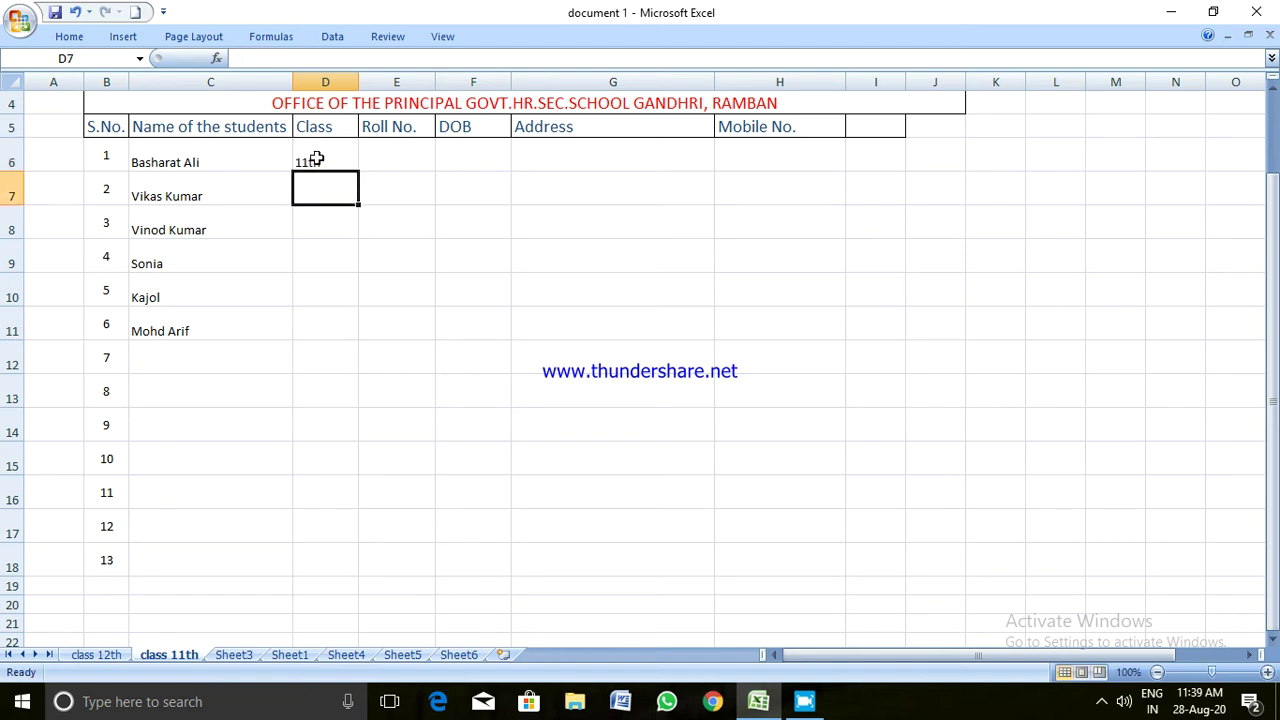
{"action": "left_click", "coordinate": [316, 158]}
{"action": "key", "text": "ctrl+c"}
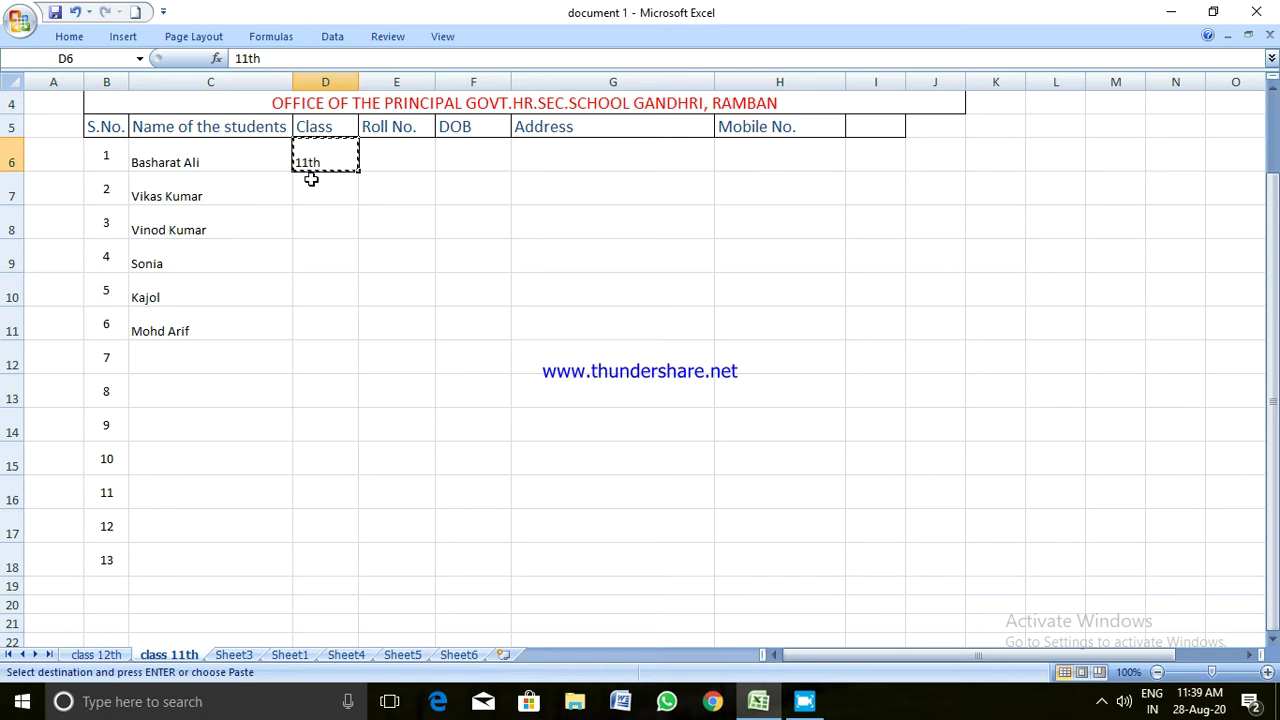
Paste 11th into the Class cells D7 to D11 for the other five students
{"action": "left_click", "coordinate": [311, 178]}
{"action": "key", "text": "ctrl+v"}
{"action": "left_click", "coordinate": [310, 228]}
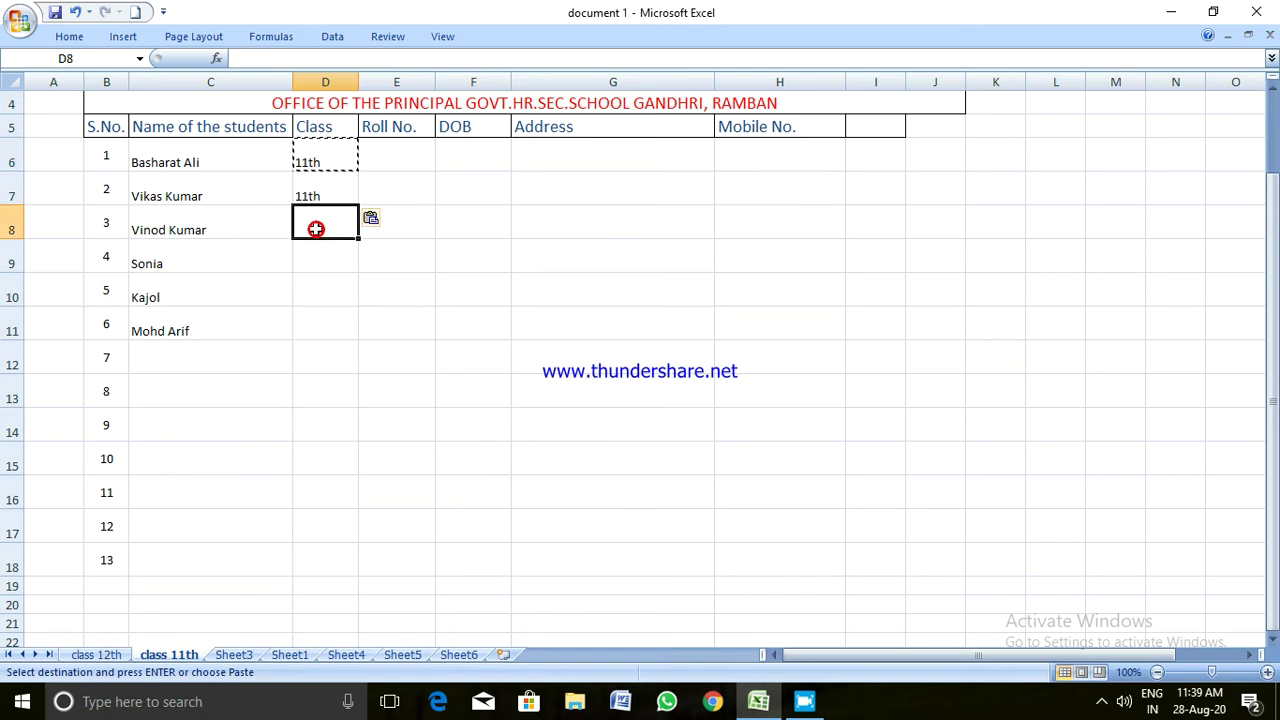
{"action": "key", "text": "ctrl+v"}
{"action": "left_click", "coordinate": [307, 258]}
{"action": "key", "text": "ctrl+v"}
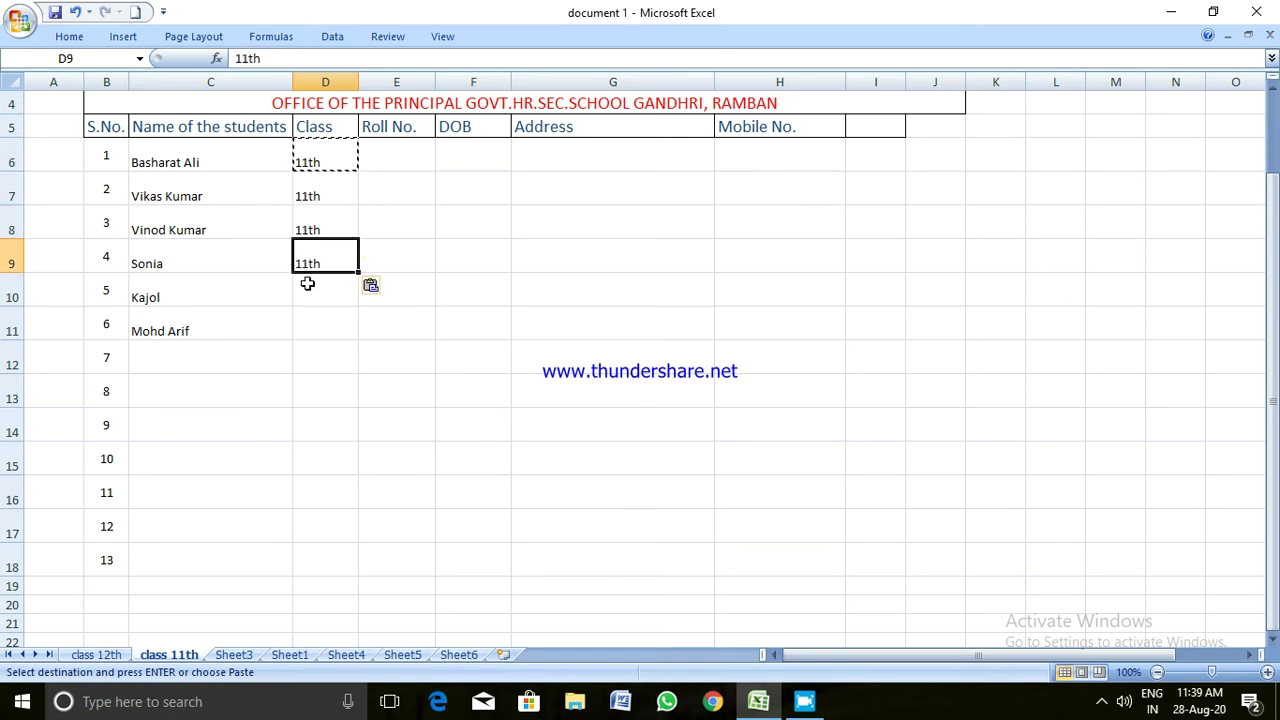
{"action": "left_click", "coordinate": [306, 287]}
{"action": "key", "text": "ctrl+v"}
{"action": "left_click", "coordinate": [303, 341]}
{"action": "left_click", "coordinate": [306, 323]}
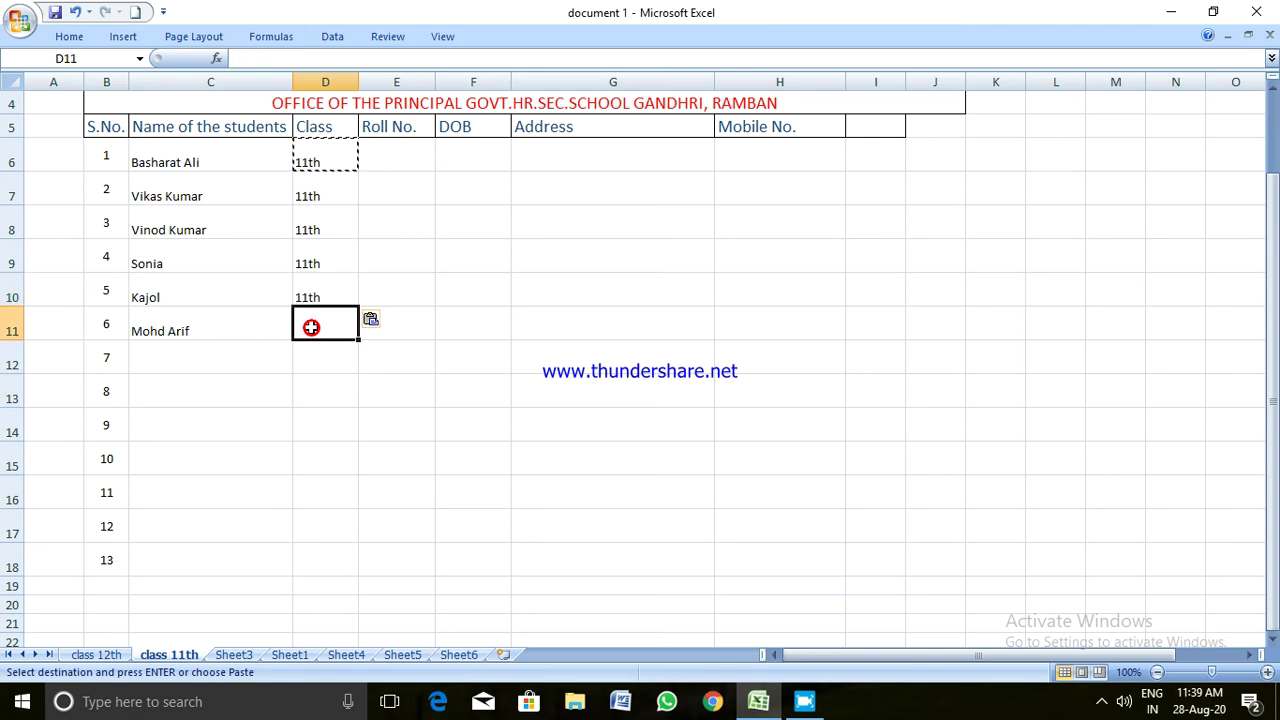
{"action": "key", "text": "ctrl+v"}
{"action": "left_click", "coordinate": [412, 259]}
{"action": "double_click", "coordinate": [403, 166]}
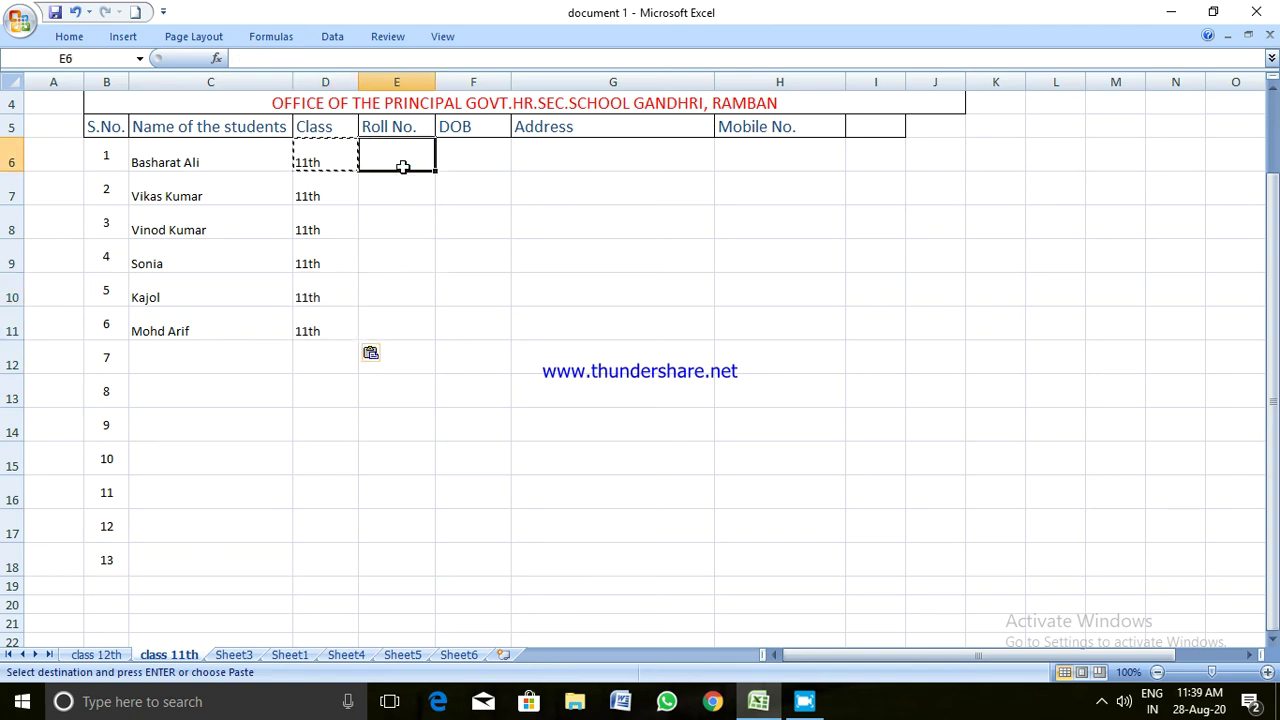
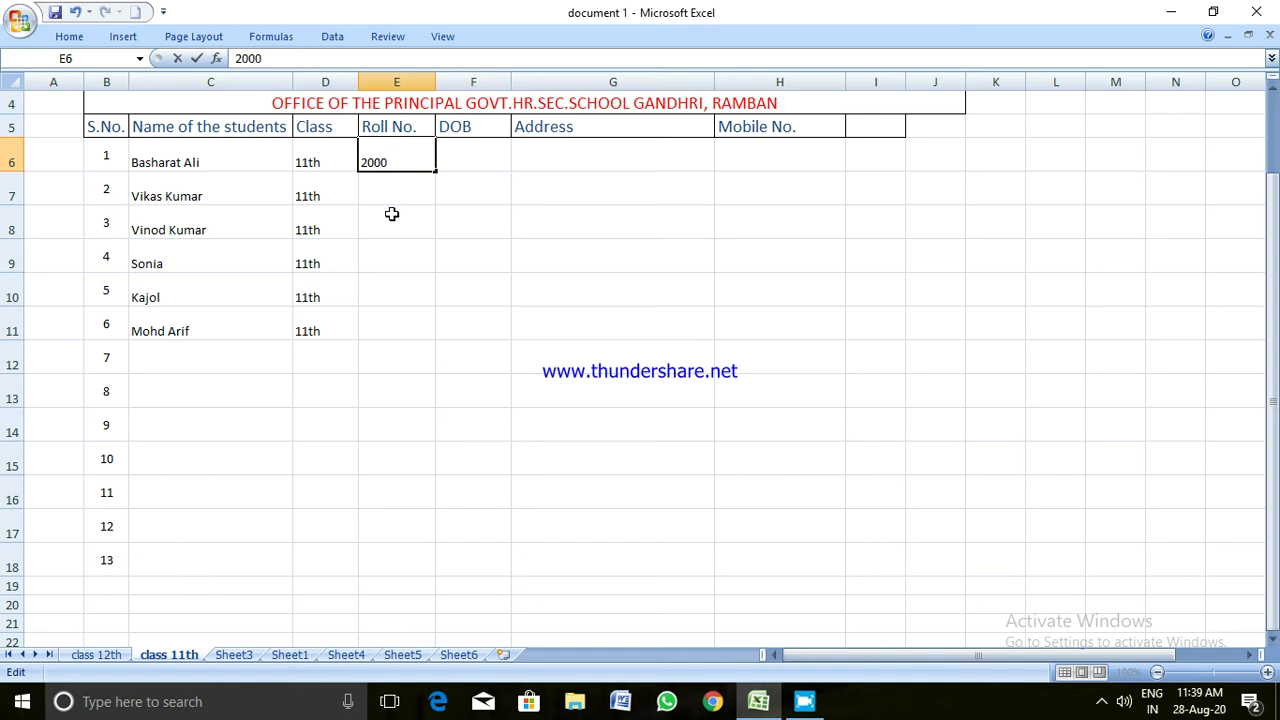
{"action": "key", "text": "Return"}
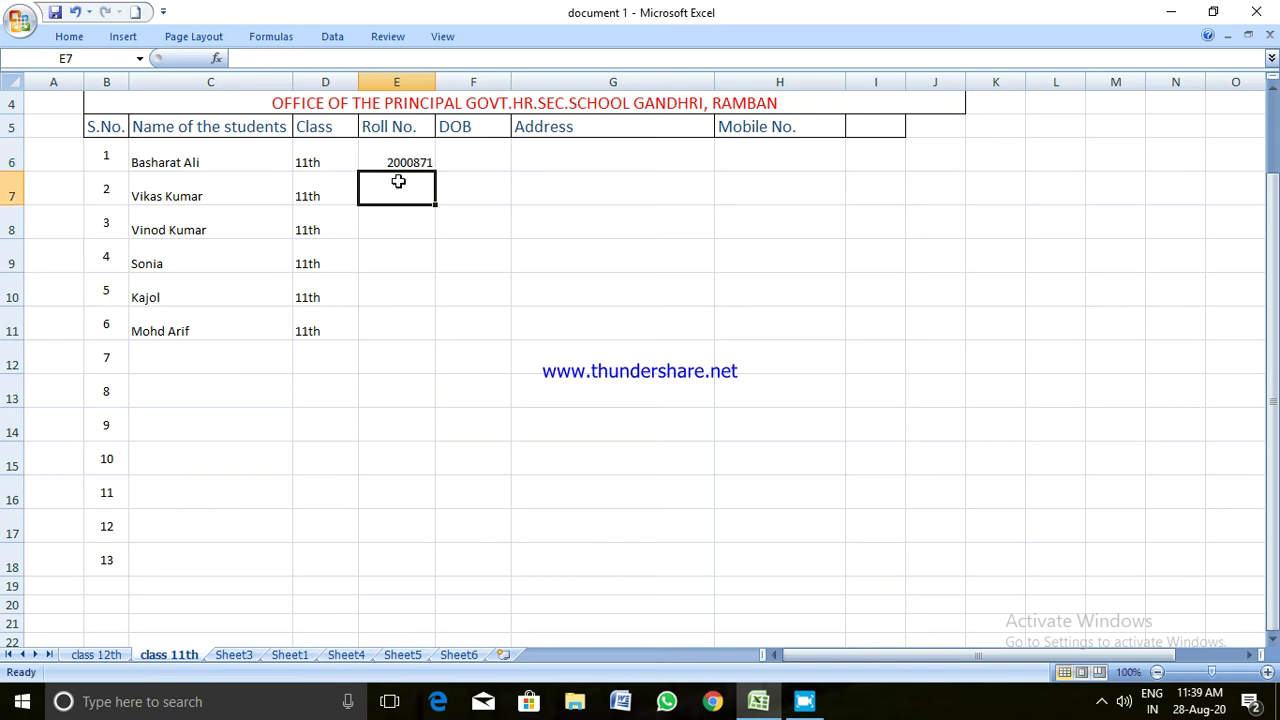
{"action": "left_click", "coordinate": [397, 165]}
{"action": "left_click_drag", "start_coordinate": [437, 174], "coordinate": [443, 342]}
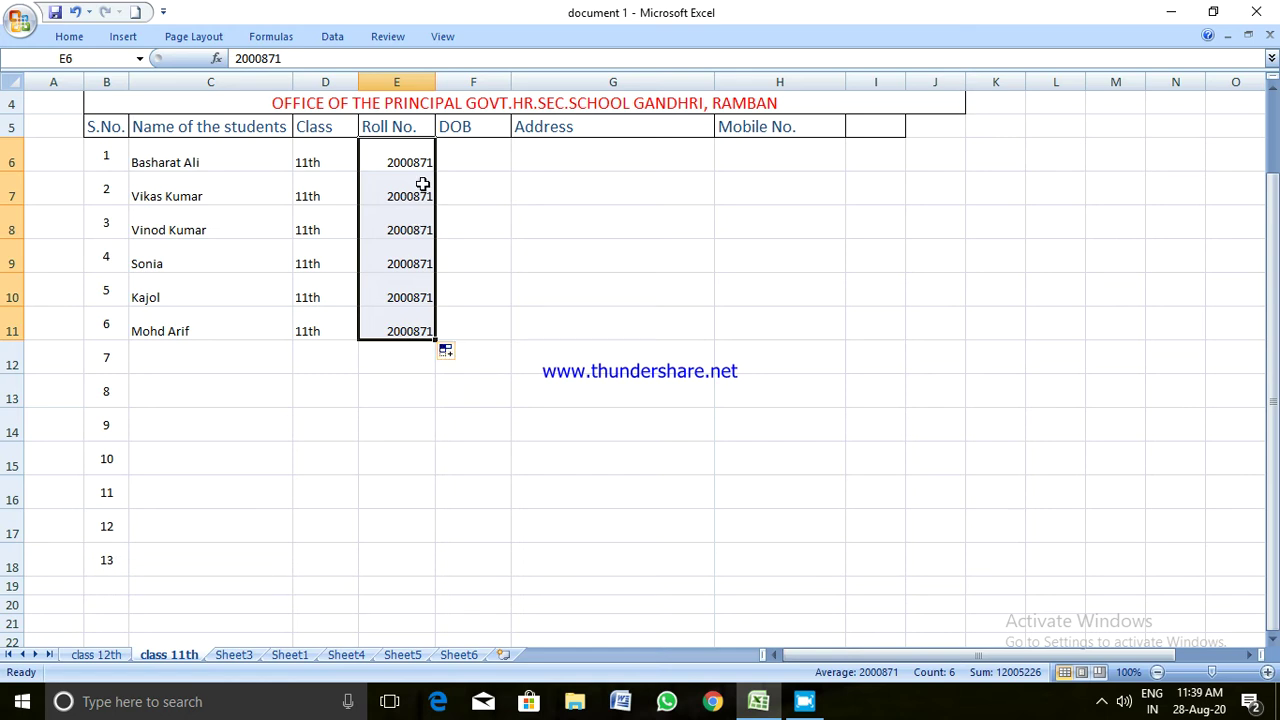
{"action": "left_click", "coordinate": [418, 194]}
{"action": "double_click", "coordinate": [424, 196]}
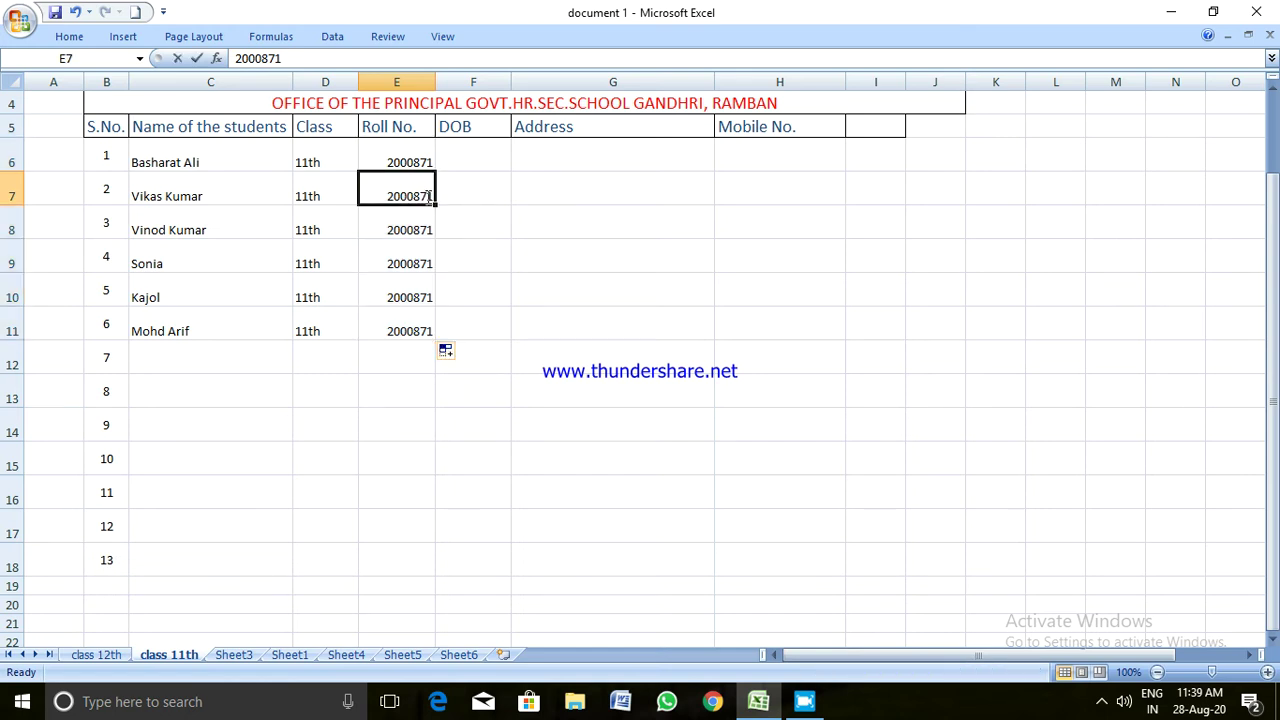
{"action": "key", "text": "BackSpace"}
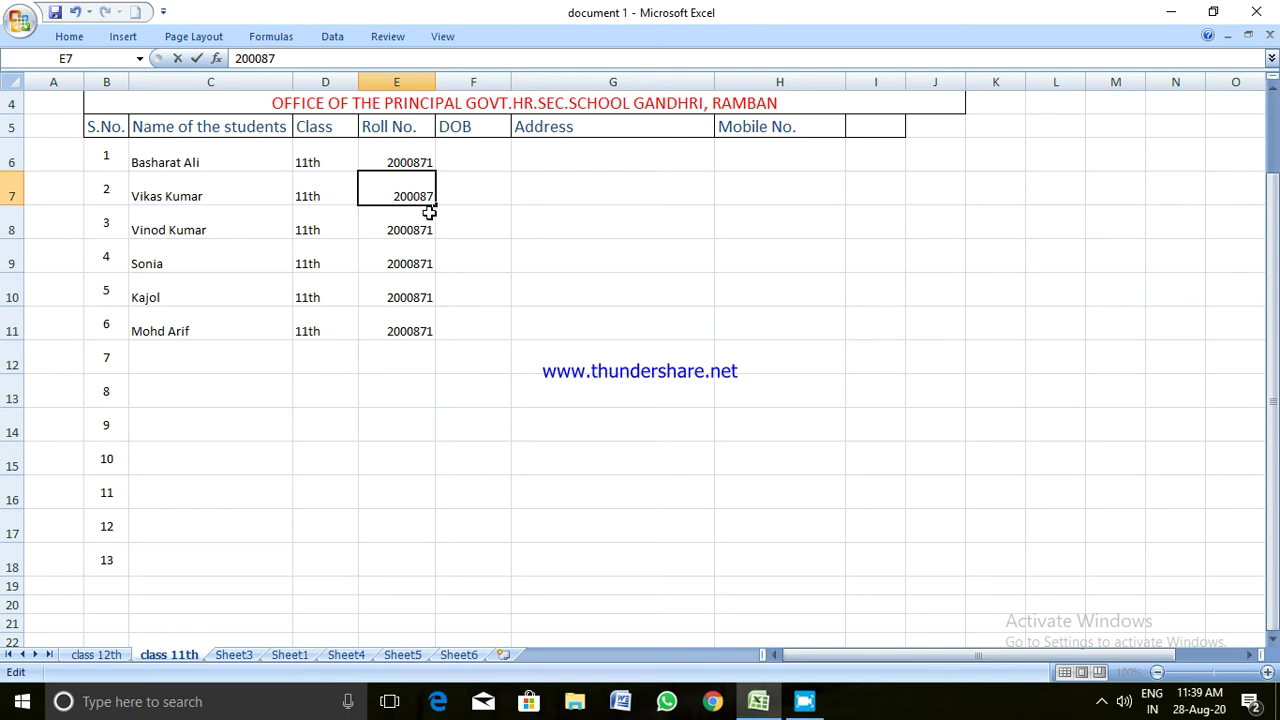
{"action": "type", "text": "2"}
{"action": "left_click", "coordinate": [463, 234]}
{"action": "left_click_drag", "start_coordinate": [400, 163], "coordinate": [441, 338]}
{"action": "left_click", "coordinate": [498, 314]}
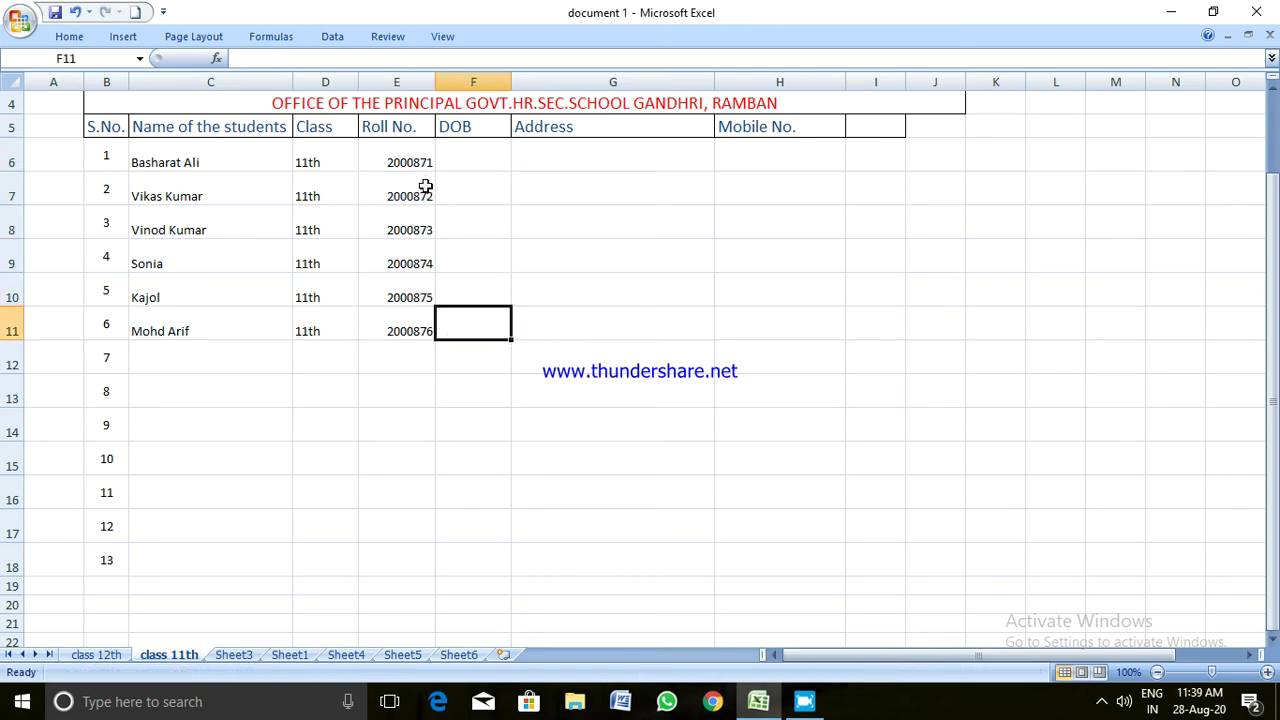
Type dates of birth 12-05-1999, 10-09-1997, 05-04-2004 and 15-07-2003 into F6:F9
{"action": "left_click", "coordinate": [462, 160]}
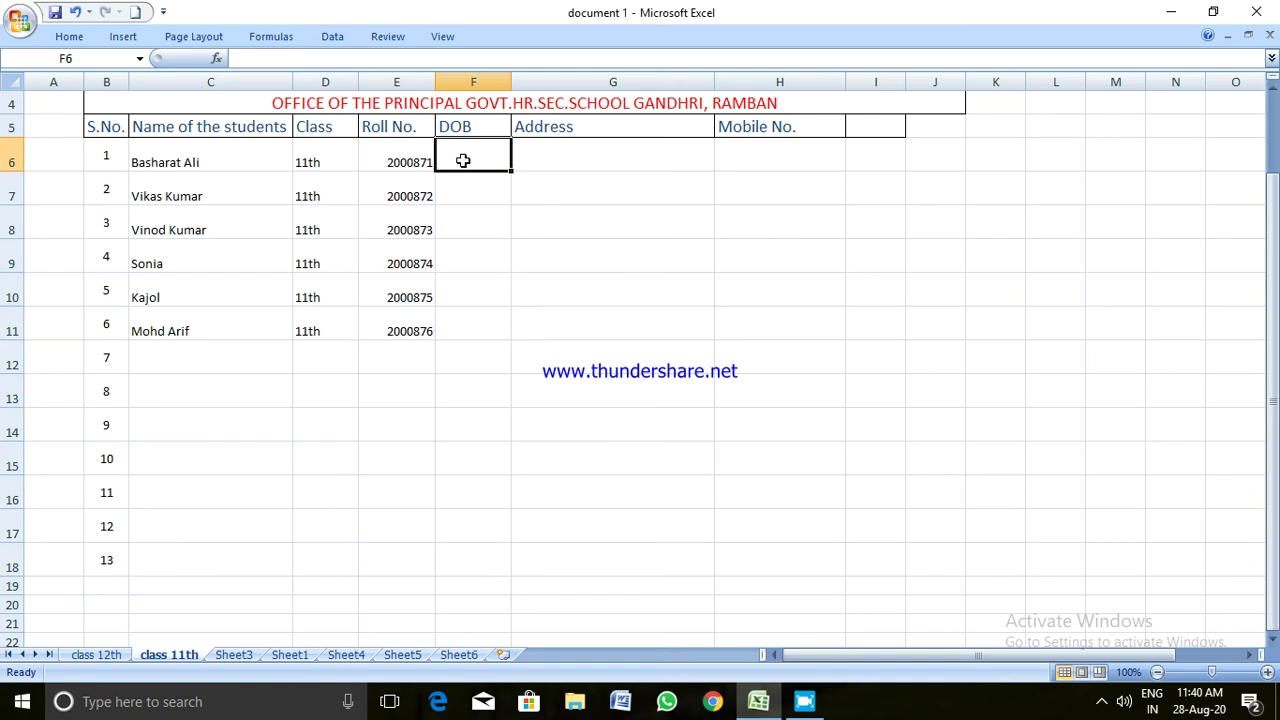
{"action": "type", "text": "12"}
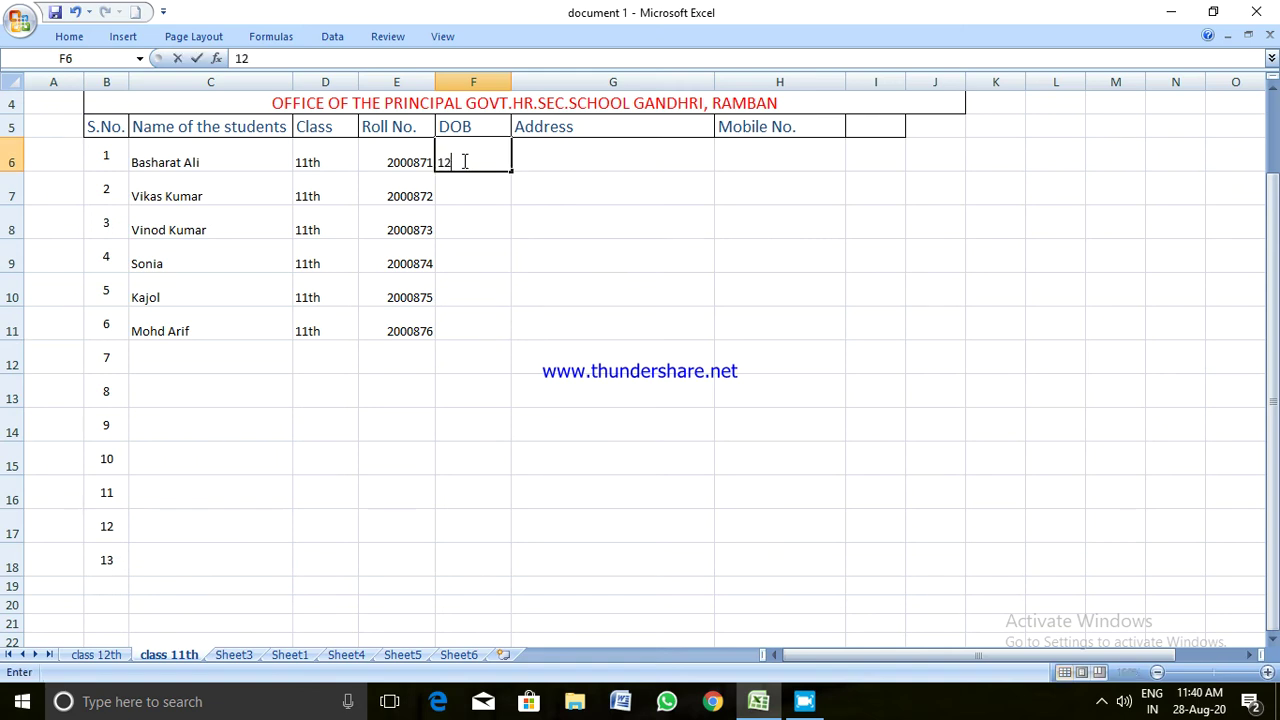
{"action": "type", "text": "-05-1999"}
{"action": "key", "text": "Return"}
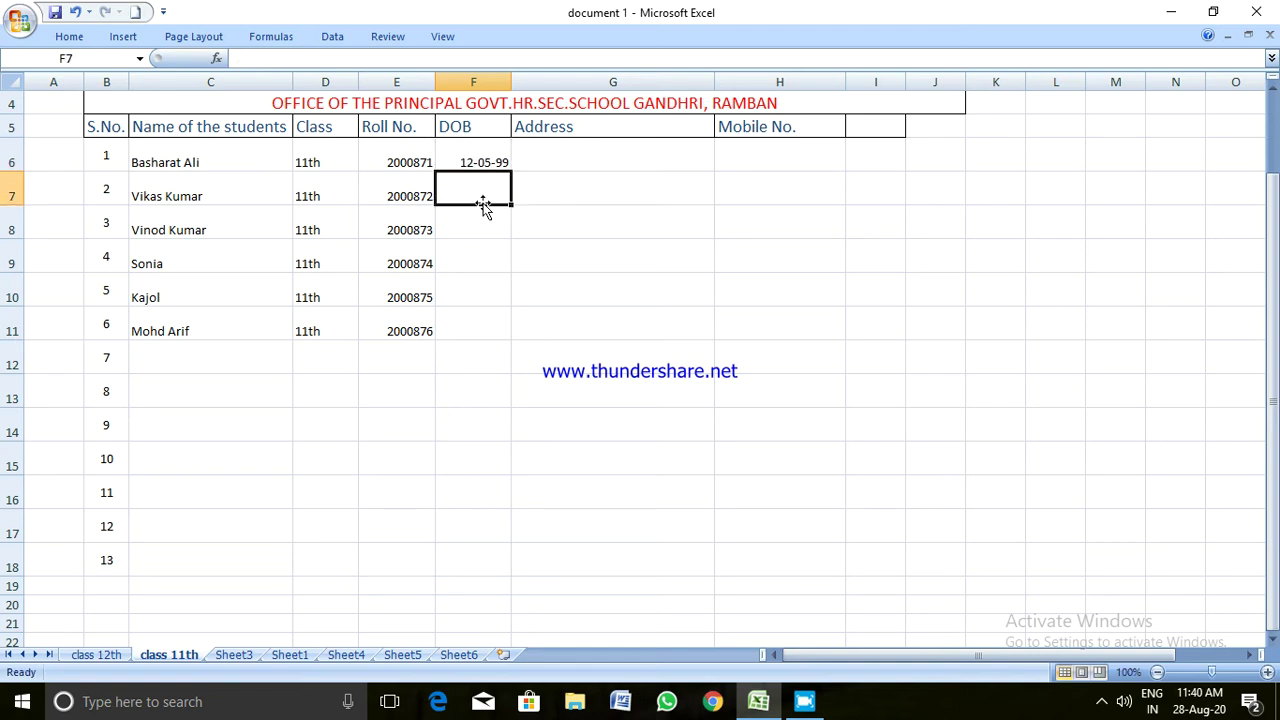
{"action": "type", "text": "10-09"}
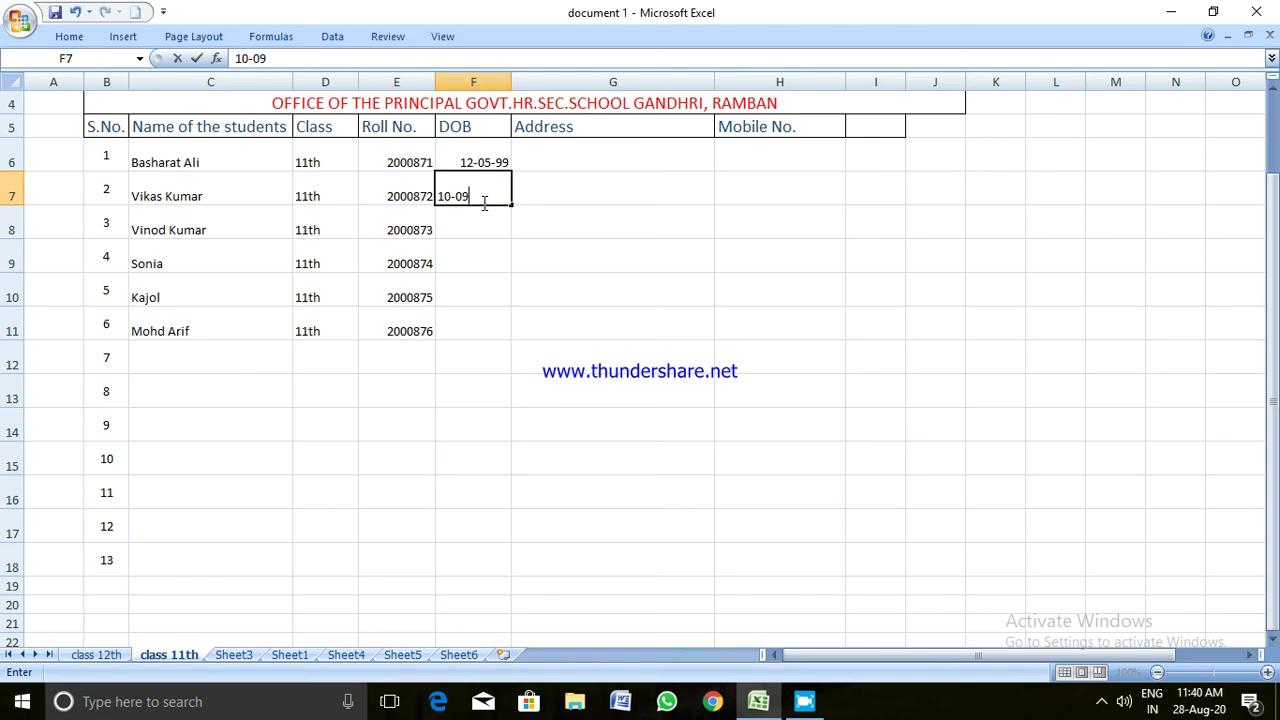
{"action": "type", "text": "-1997"}
{"action": "key", "text": "Return"}
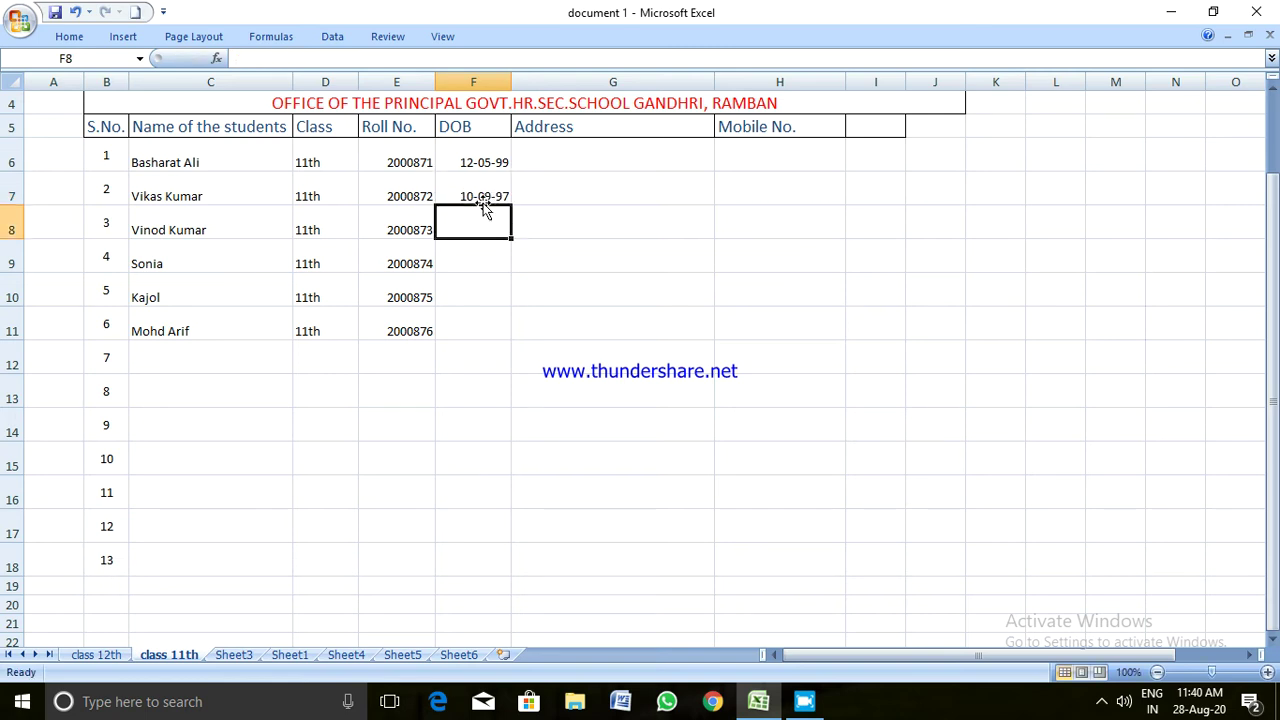
{"action": "type", "text": "05-0"}
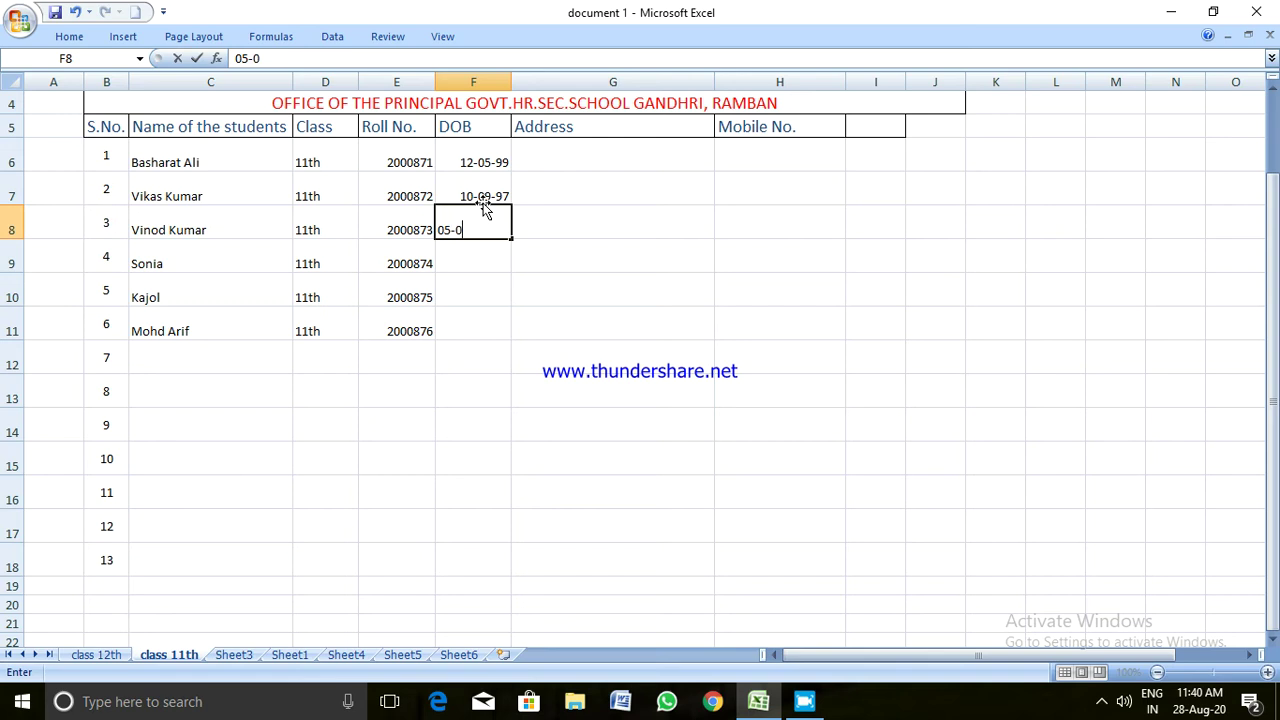
{"action": "type", "text": "4-2004"}
{"action": "key", "text": "Return"}
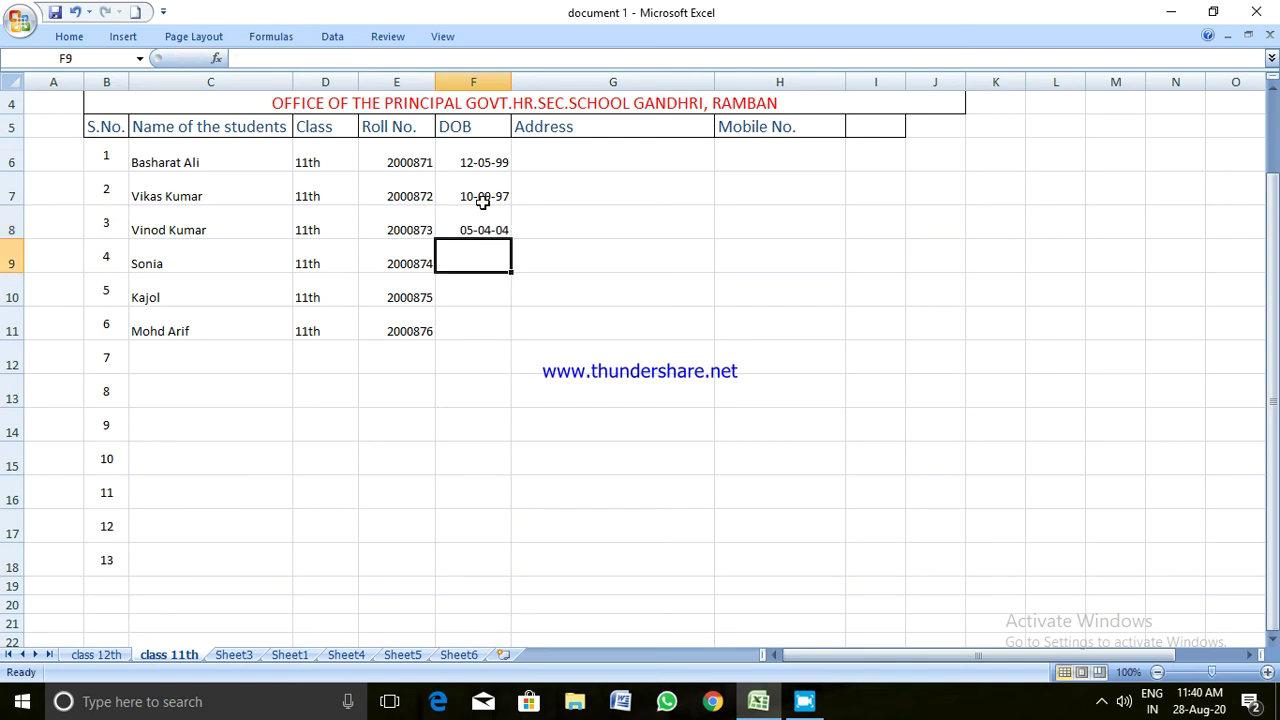
{"action": "type", "text": "1"}
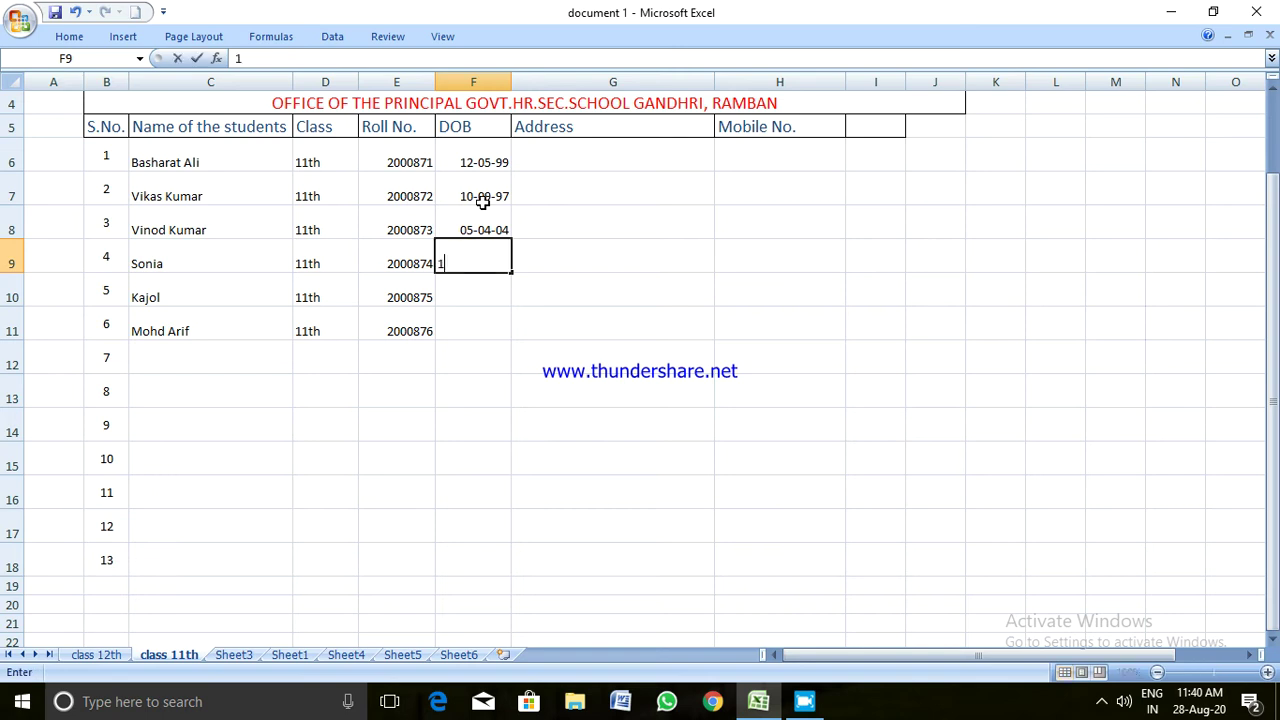
{"action": "type", "text": "5-07-2003"}
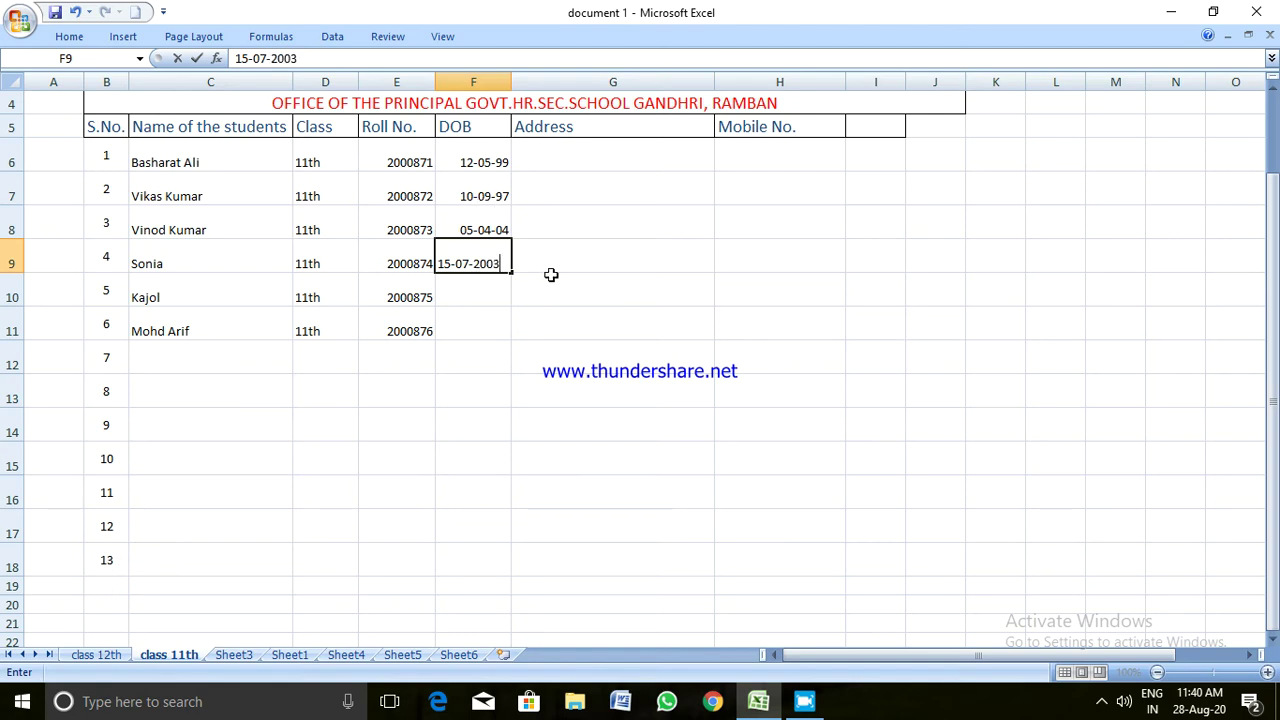
{"action": "key", "text": "Return"}
Copy 05-04-04 from F8 into F10 and F11, then cancel the copy
{"action": "left_click", "coordinate": [479, 229]}
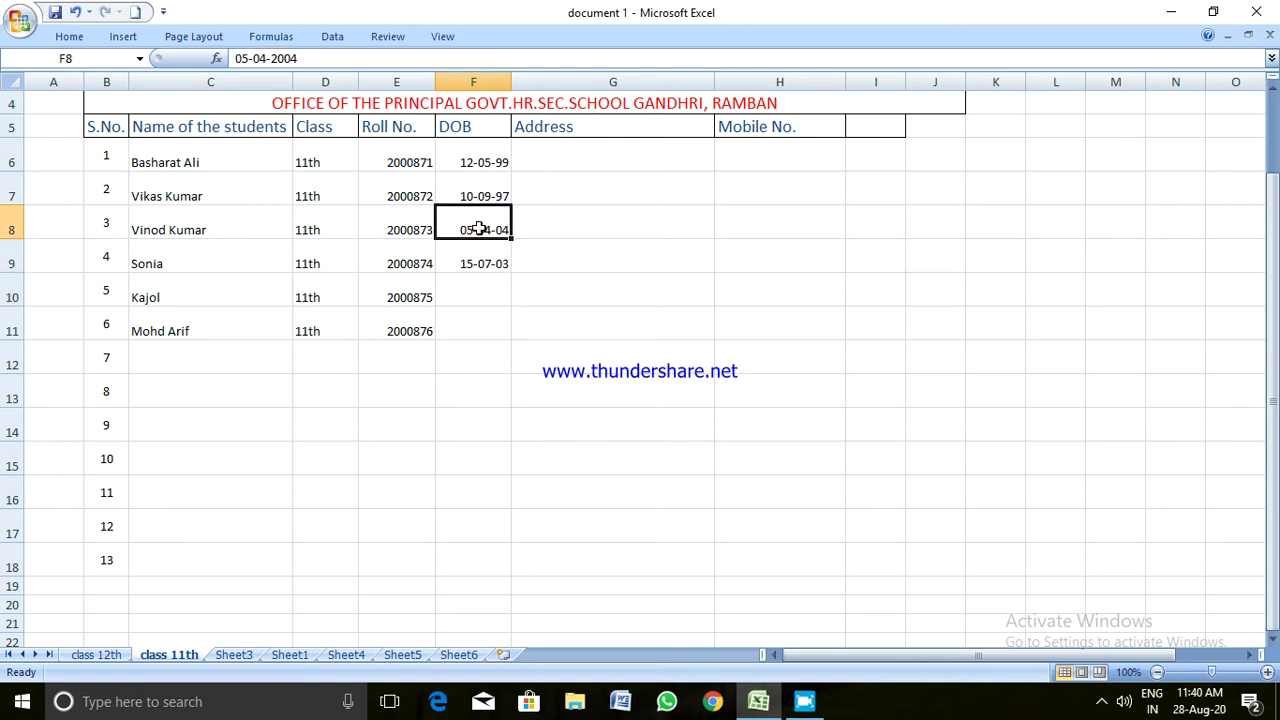
{"action": "key", "text": "ctrl+c"}
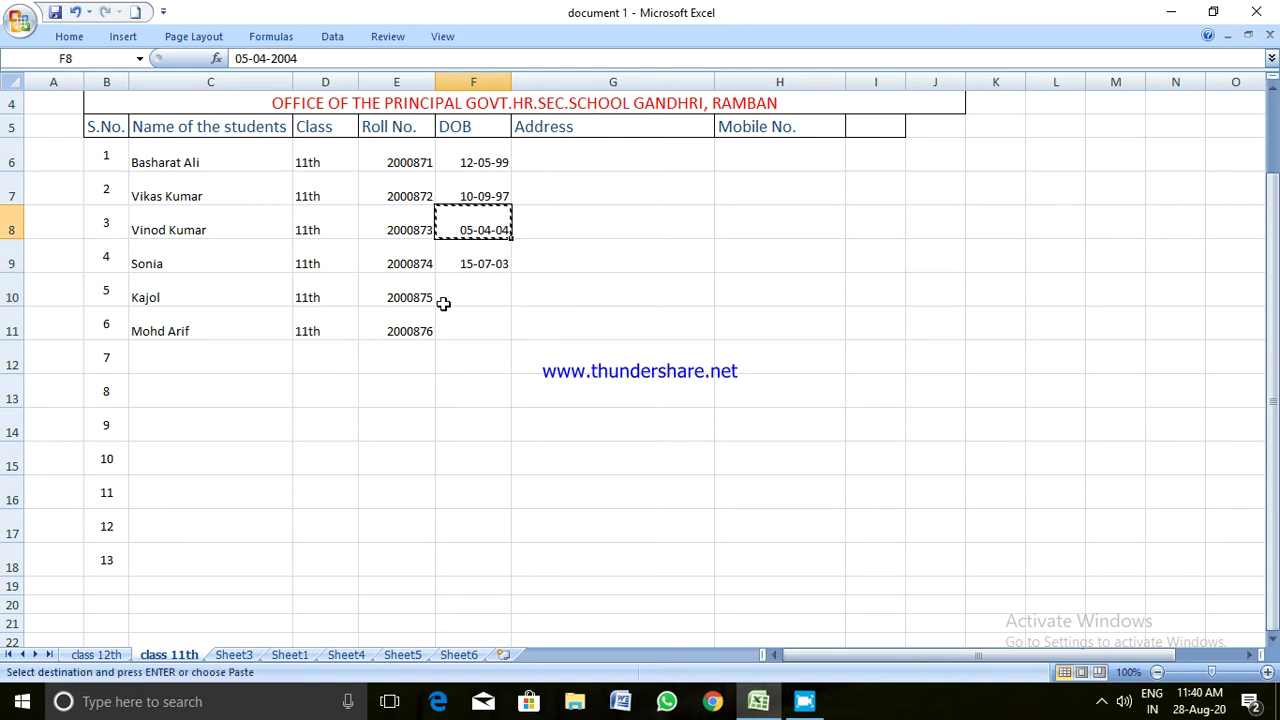
{"action": "left_click", "coordinate": [463, 288]}
{"action": "key", "text": "ctrl+v"}
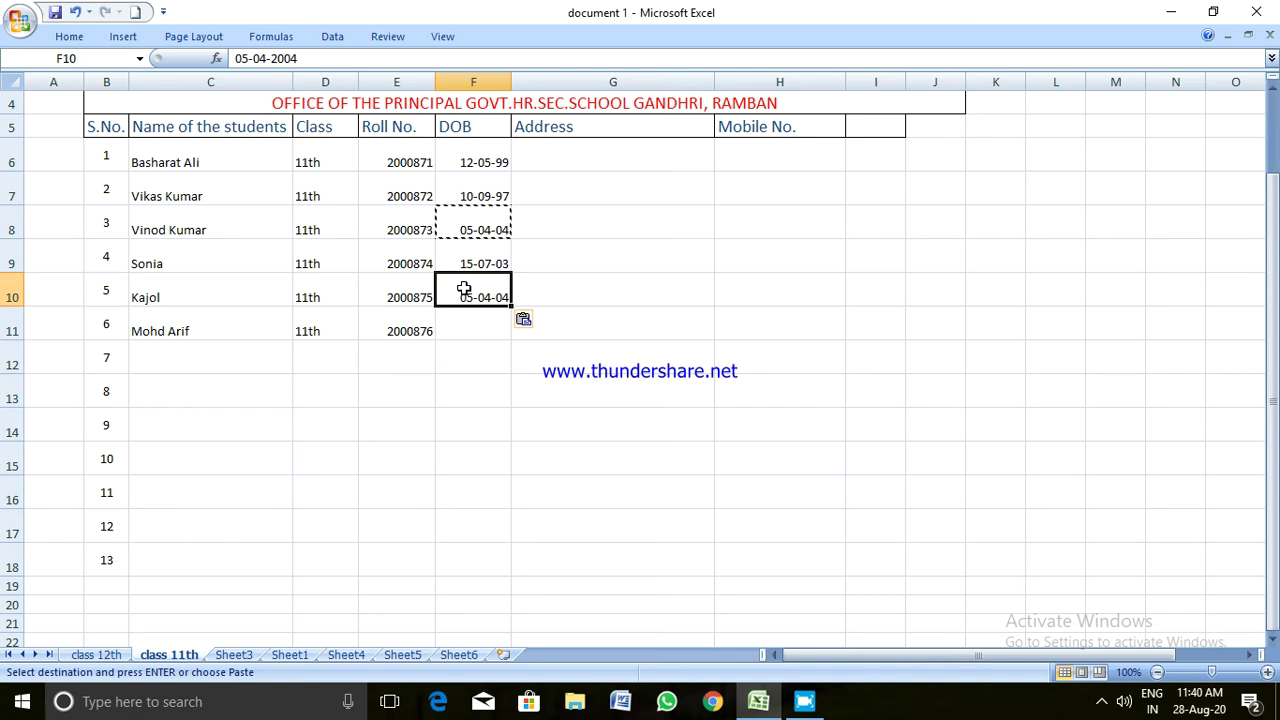
{"action": "left_click", "coordinate": [467, 313]}
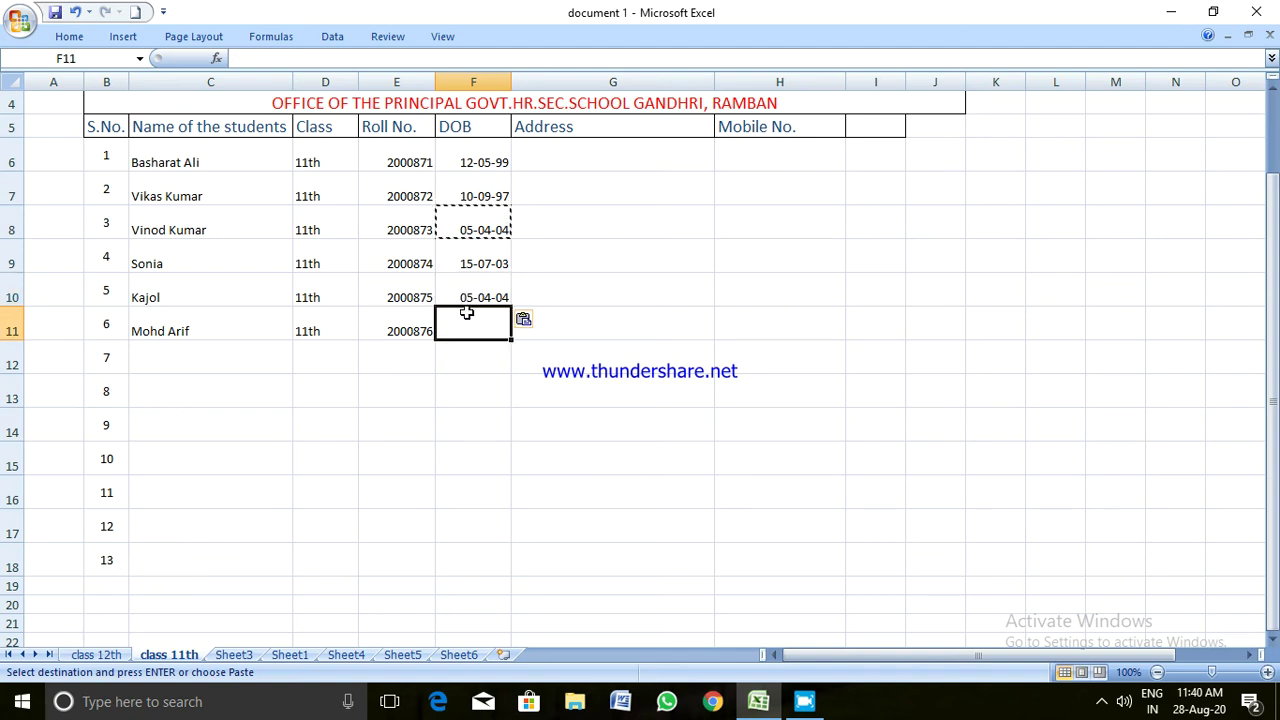
{"action": "key", "text": "ctrl+v"}
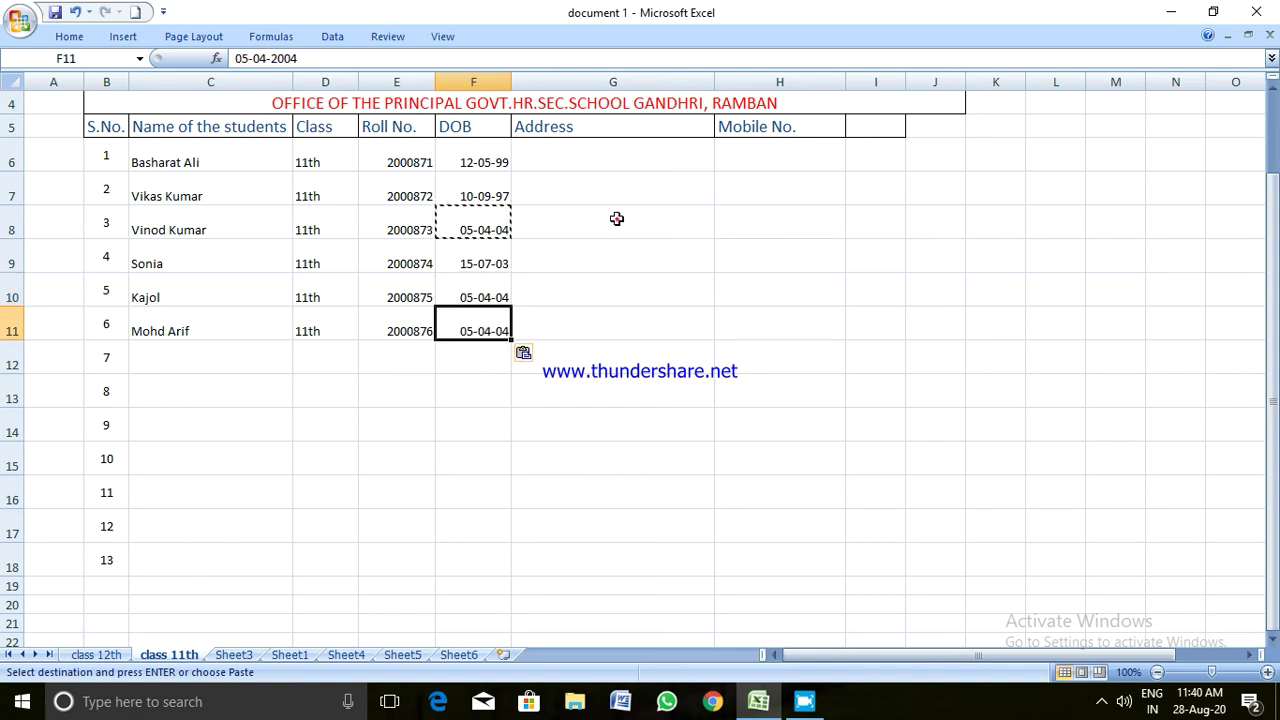
{"action": "left_click", "coordinate": [613, 218]}
{"action": "key", "text": "Escape"}
{"action": "left_click", "coordinate": [580, 147]}
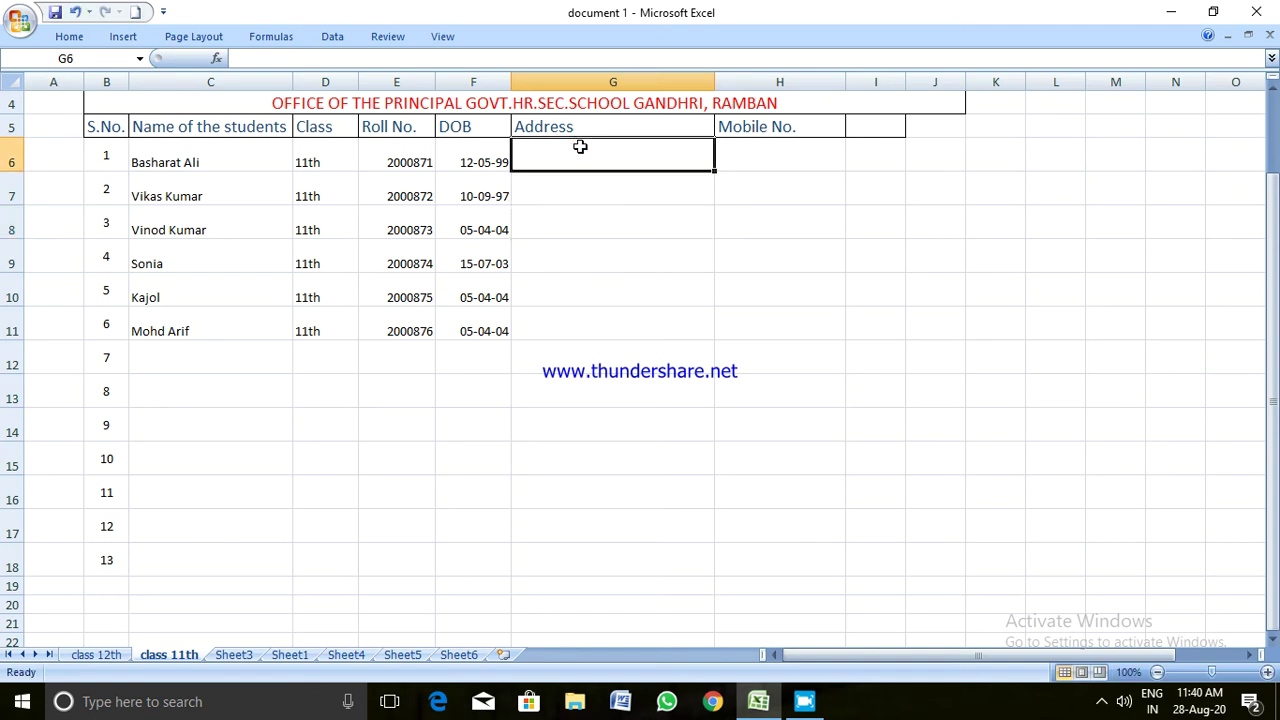
Type the first part of the first student's address into G6
{"action": "scroll", "coordinate": [580, 147], "scroll_direction": "up", "scroll_amount": 1}
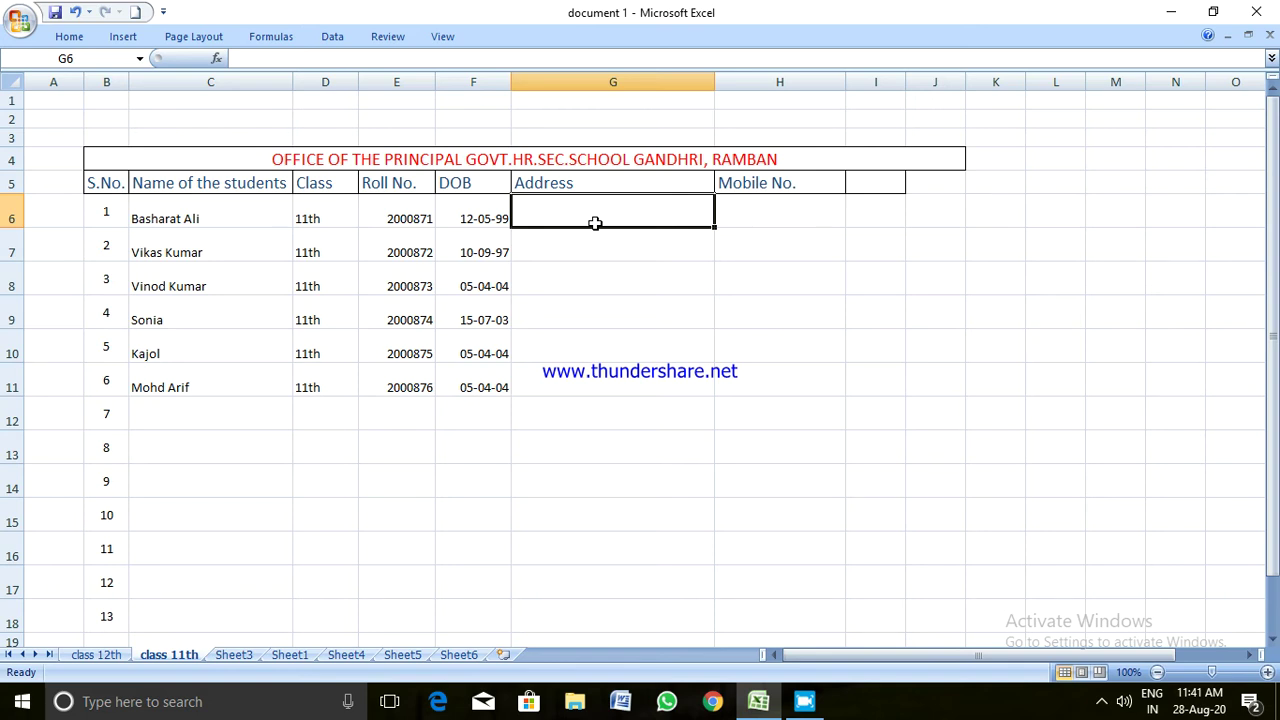
{"action": "type", "text": "Gan"}
{"action": "type", "text": "ri"}
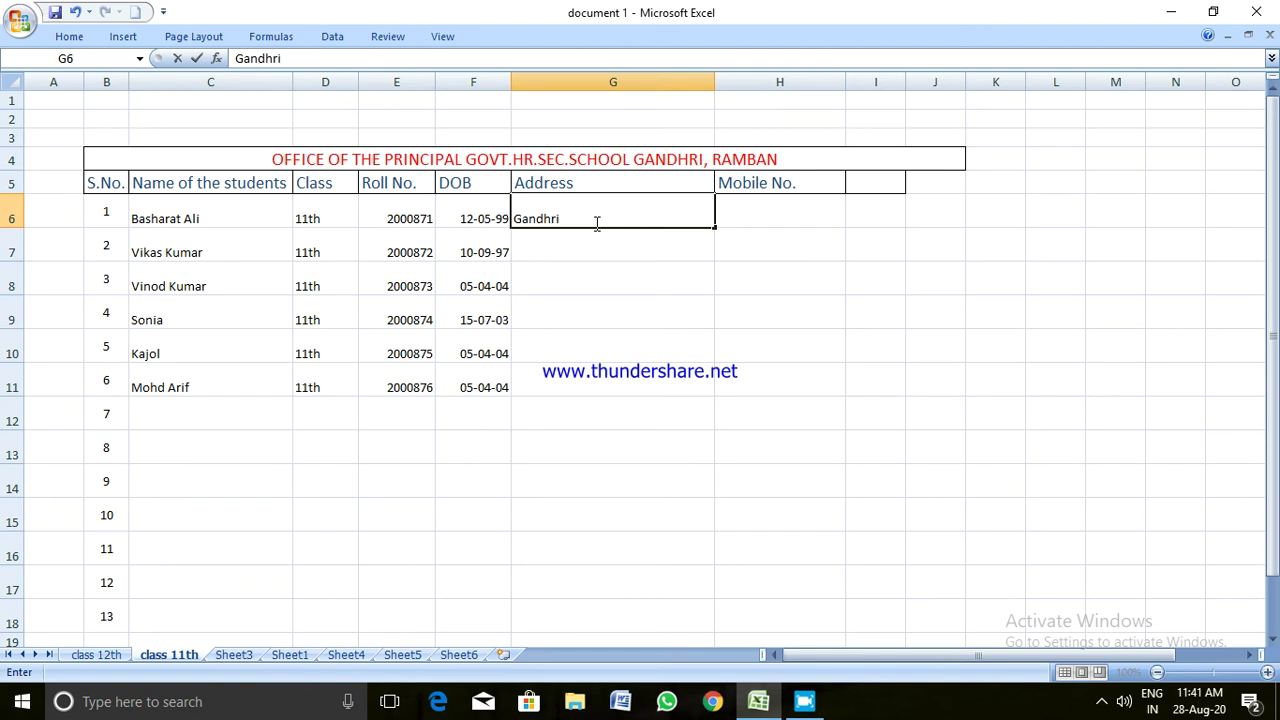
{"action": "type", "text": " Tehsil and Distc"}
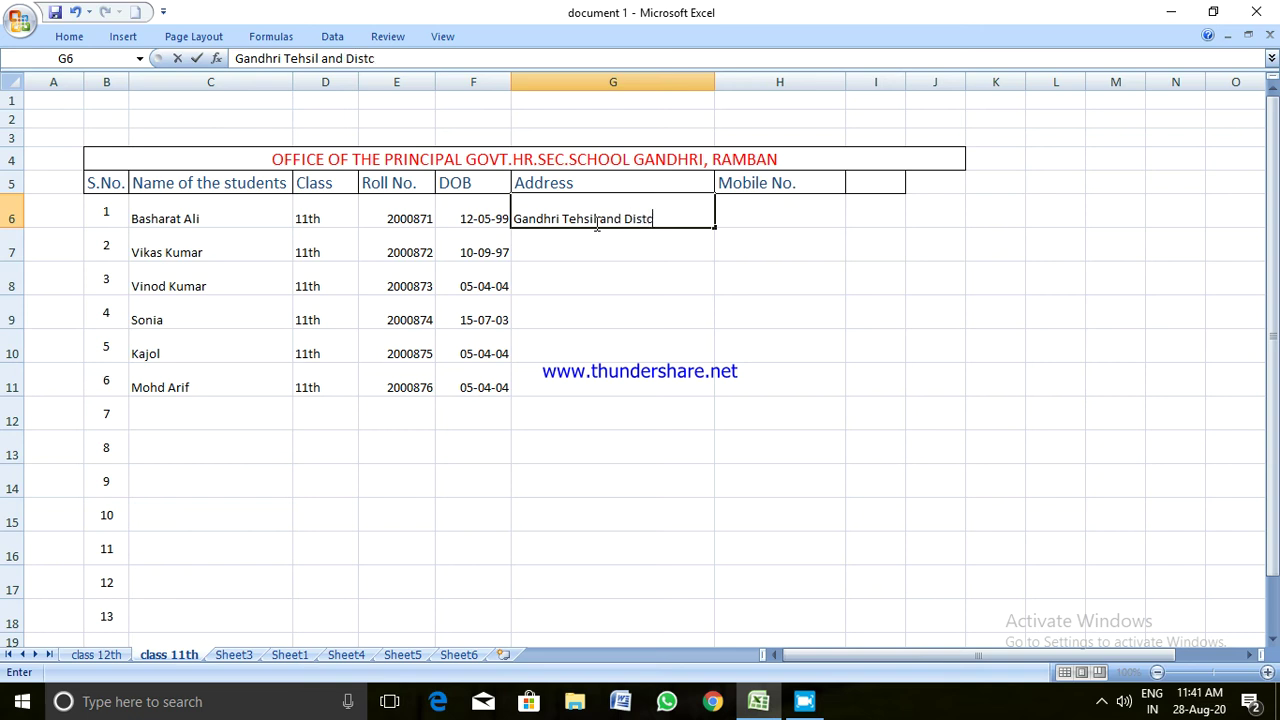
{"action": "type", "text": "it"}
{"action": "key", "text": "BackSpace"}
{"action": "key", "text": "BackSpace"}
{"action": "key", "text": "BackSpace"}
{"action": "key", "text": "BackSpace"}
{"action": "type", "text": "rict Ramban"}
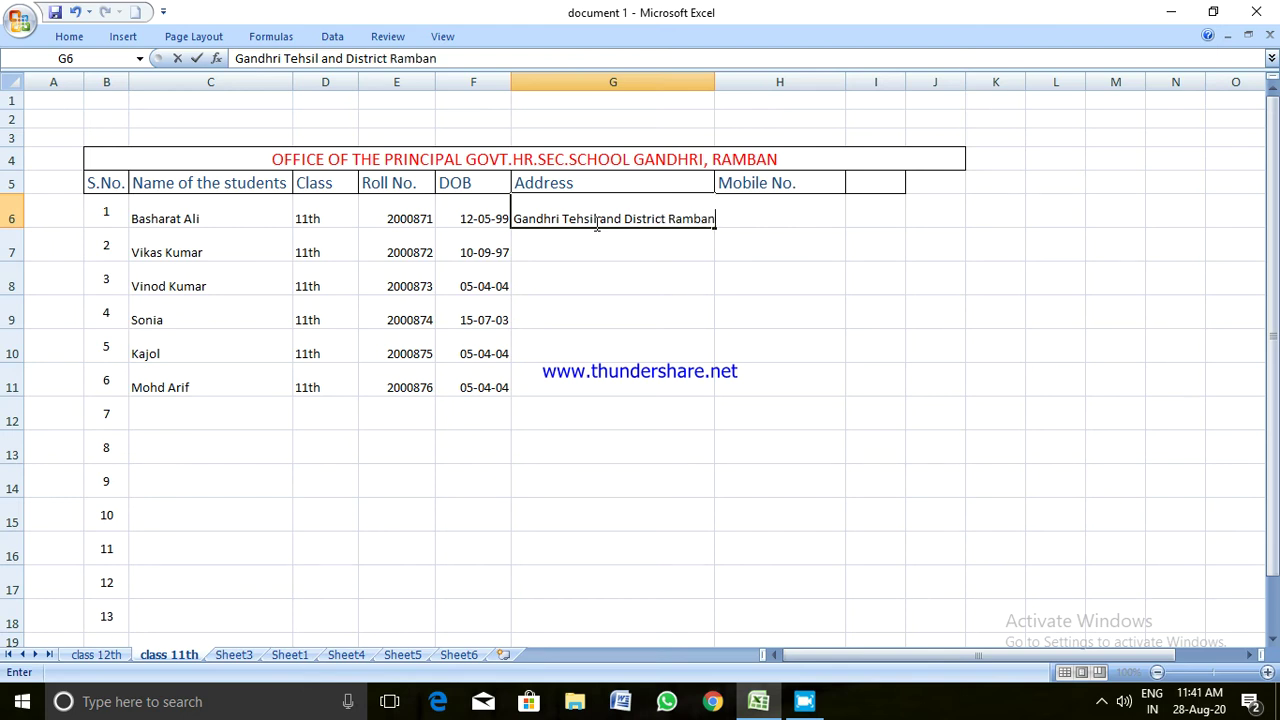
{"action": "key", "text": "Return"}
Edit G6 to append the territory and PIN code to the address
{"action": "left_click", "coordinate": [614, 216]}
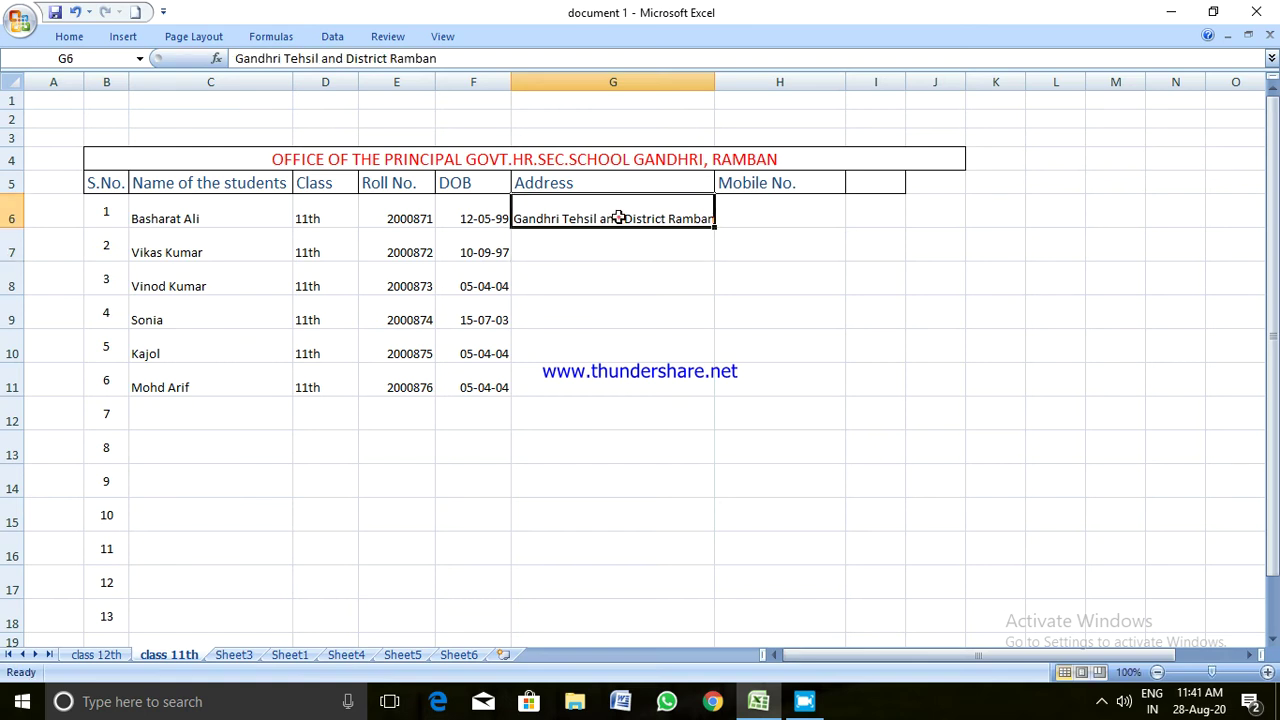
{"action": "double_click", "coordinate": [712, 216]}
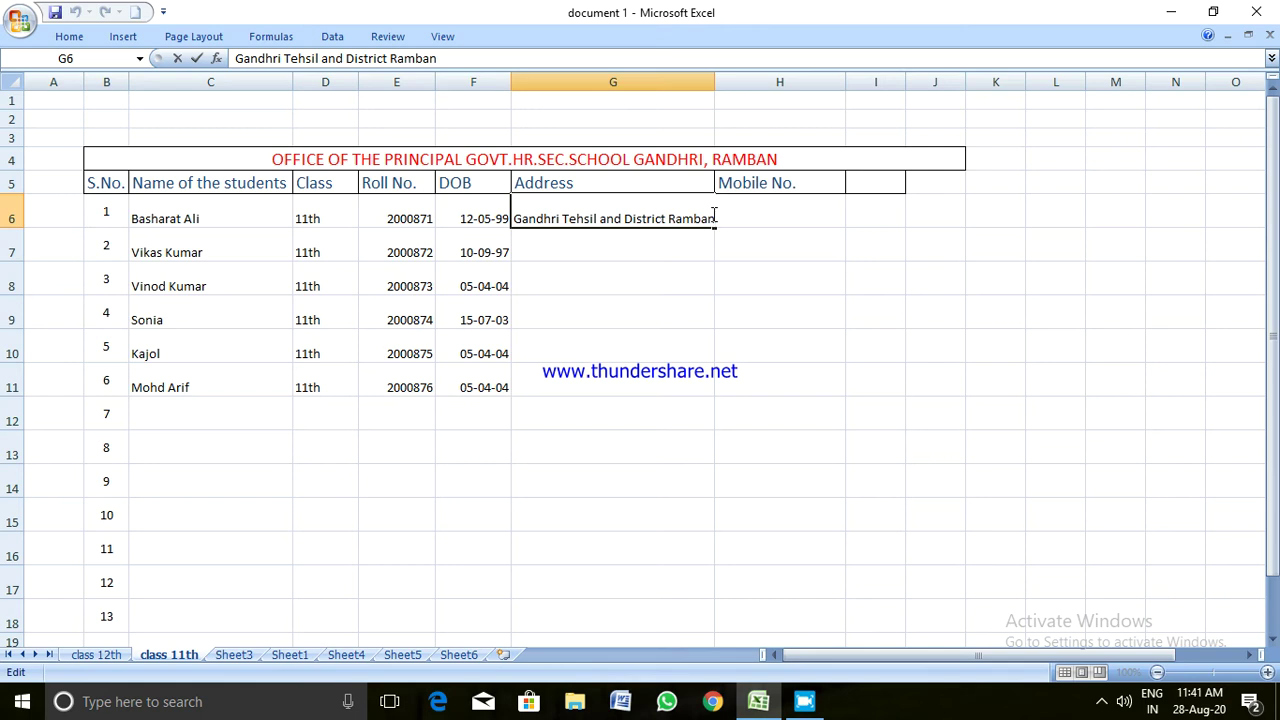
{"action": "type", "text": "UT of J&K-12"}
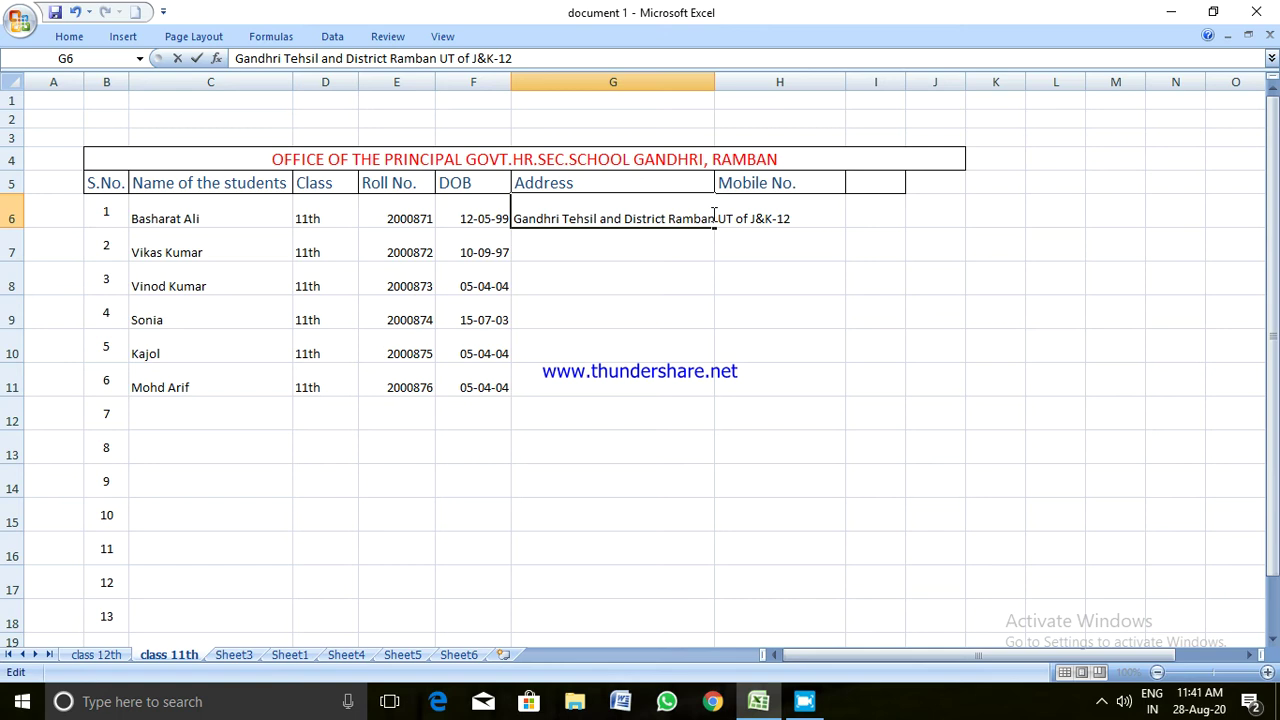
{"action": "key", "text": "BackSpace"}
{"action": "type", "text": "82144"}
{"action": "left_click", "coordinate": [678, 262]}
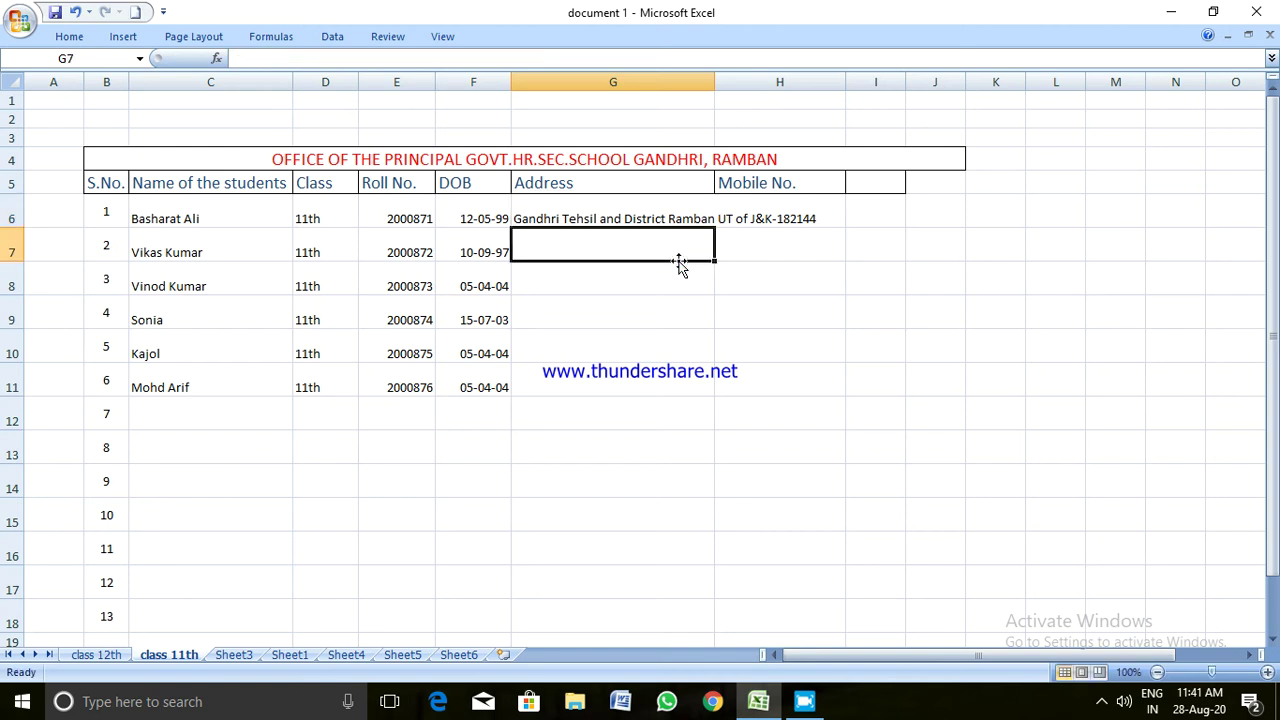
{"action": "left_click", "coordinate": [666, 216]}
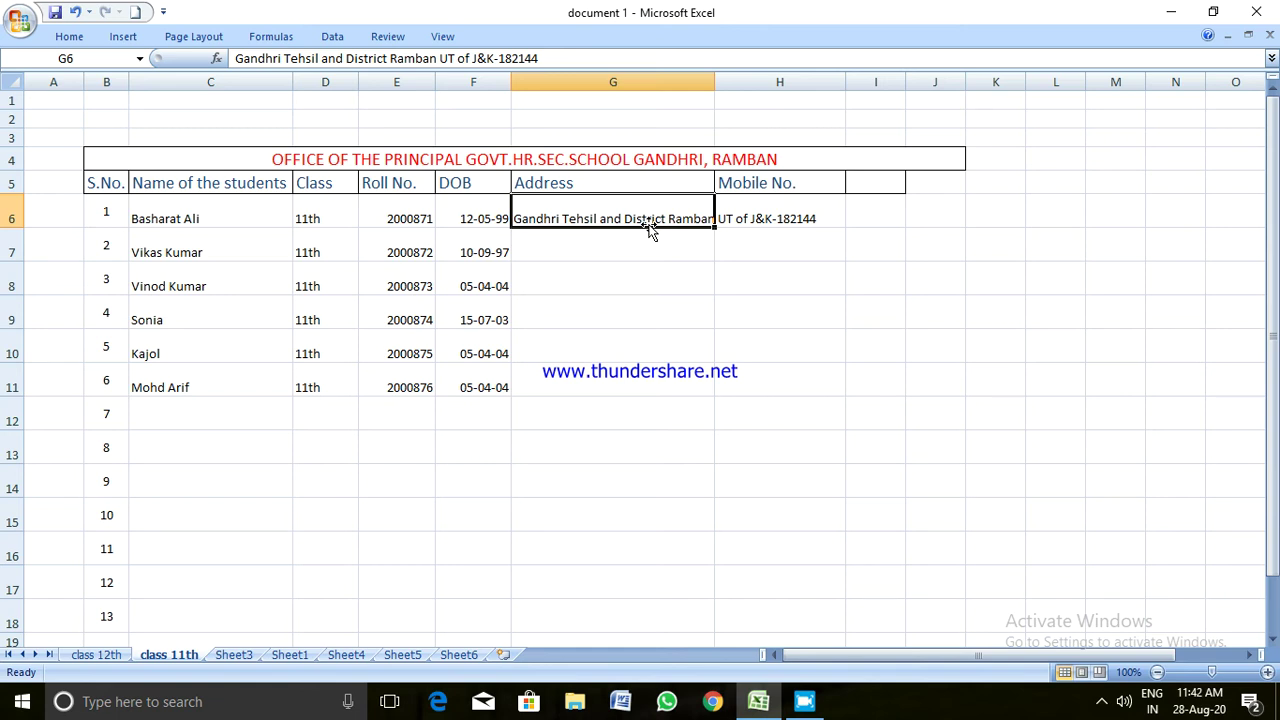
{"action": "key", "text": "Return"}
{"action": "key", "text": "Down"}
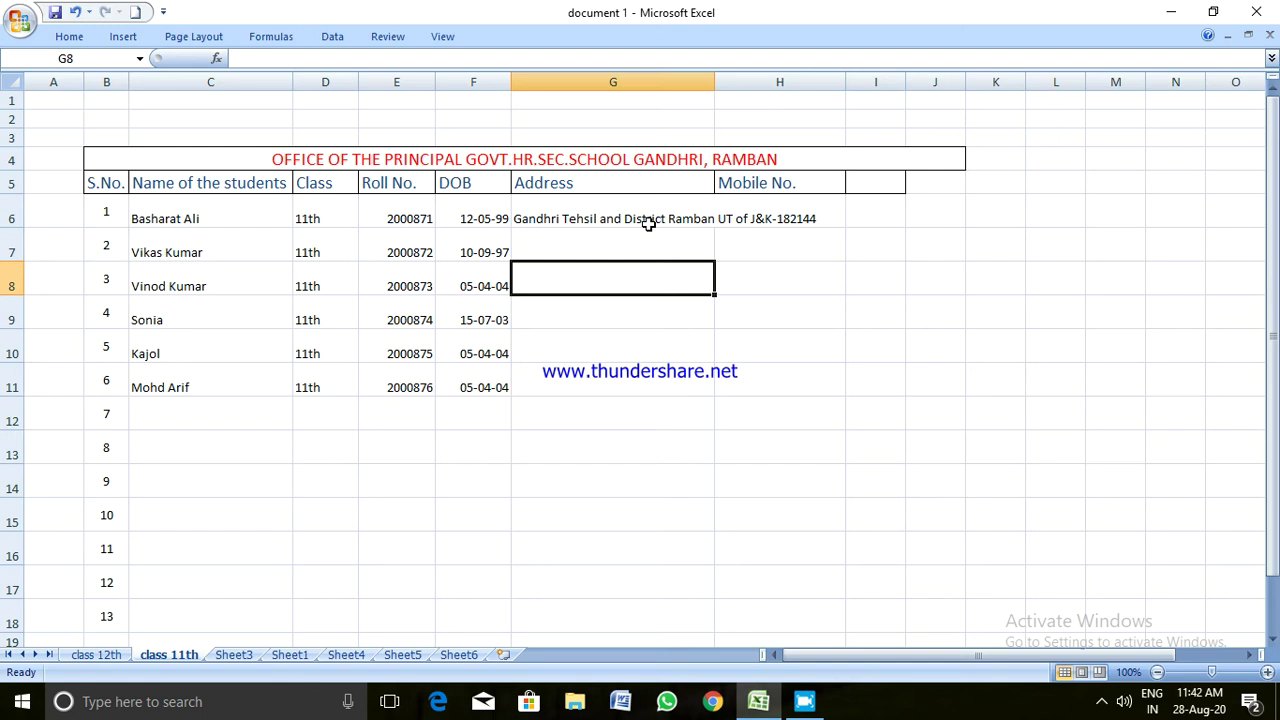
Turn on Wrap Text for the address cell G6
{"action": "left_click", "coordinate": [660, 212]}
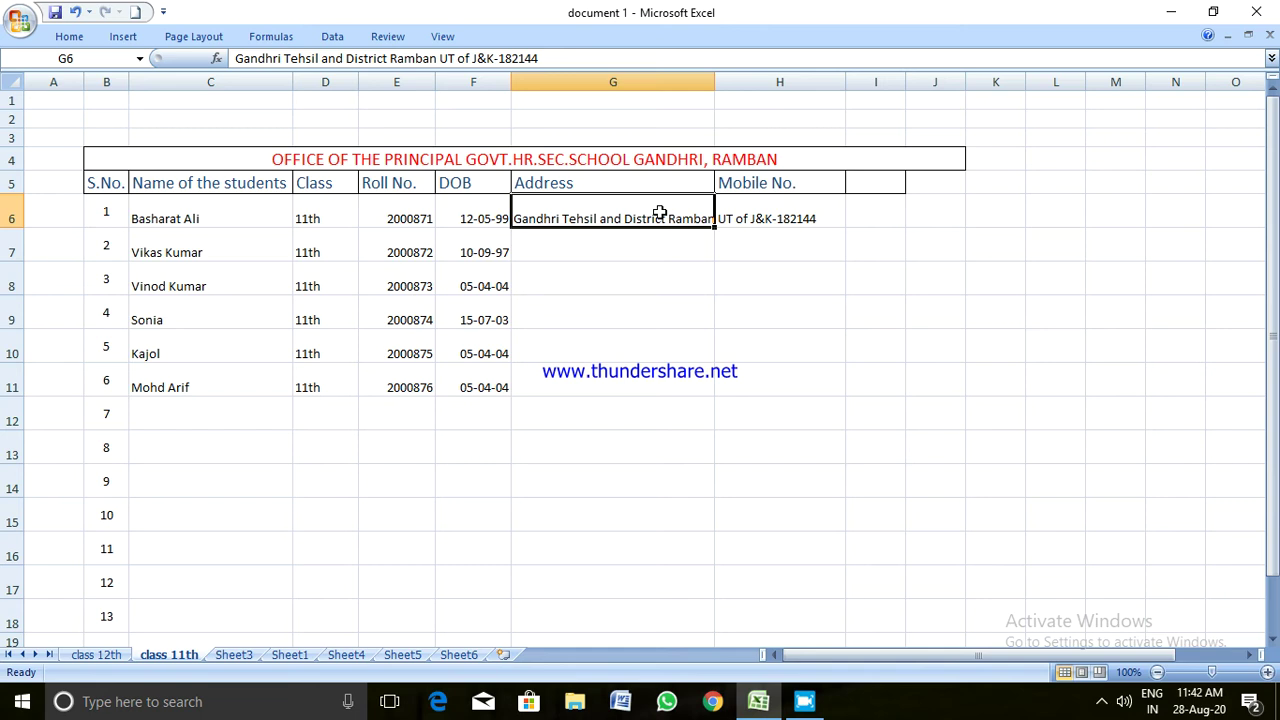
{"action": "left_click", "coordinate": [75, 37]}
{"action": "left_click", "coordinate": [491, 69]}
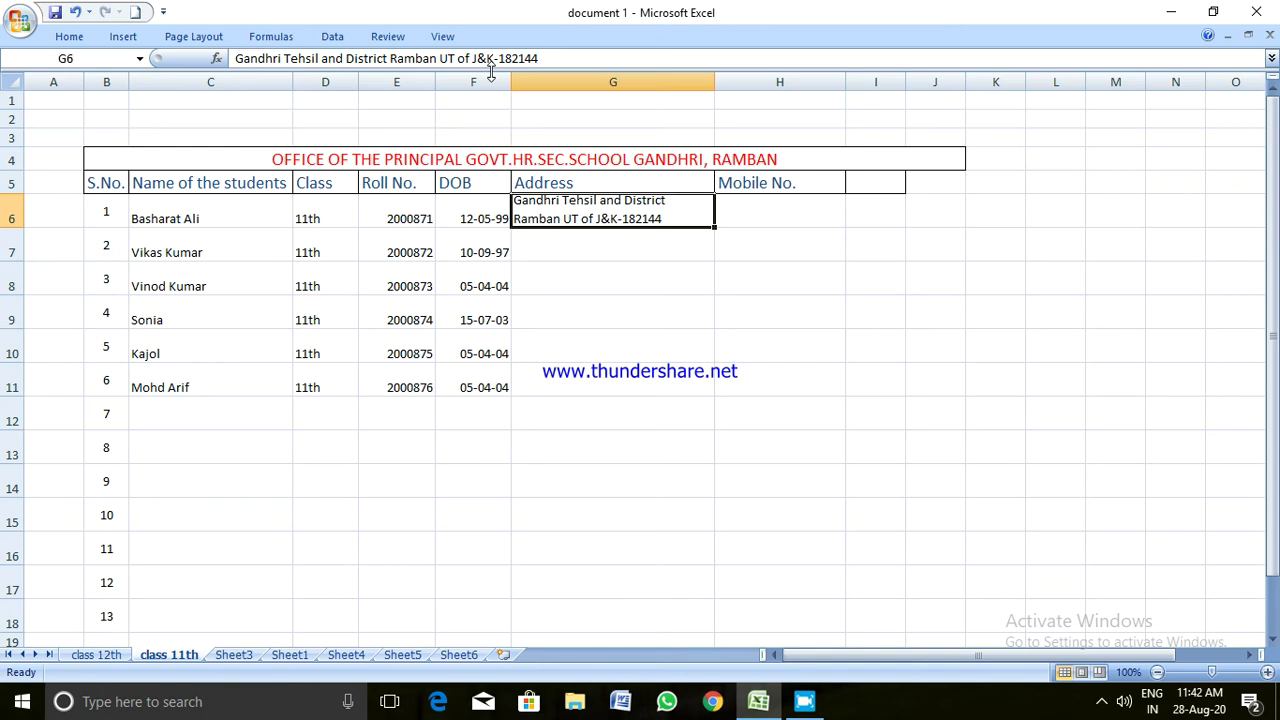
Add a new line reading 'Location: Rural' at the end of the address
{"action": "double_click", "coordinate": [674, 217]}
{"action": "left_click", "coordinate": [671, 251]}
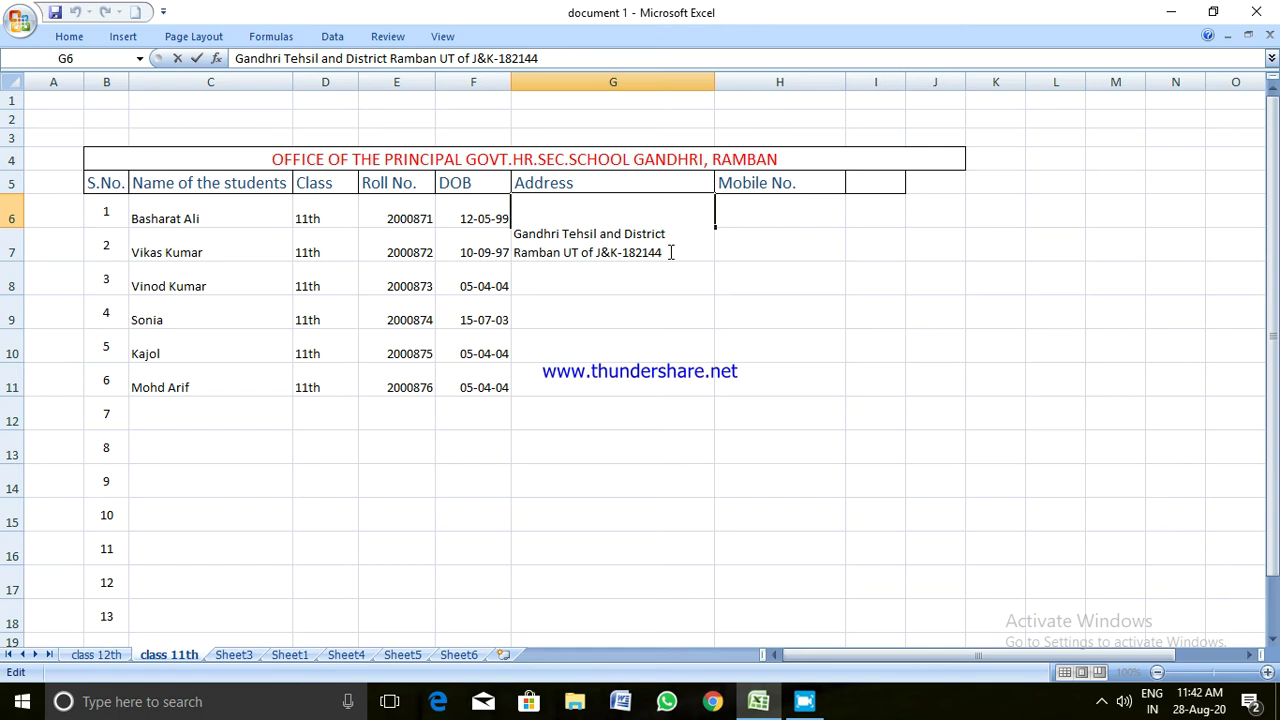
{"action": "key", "text": "alt+Return"}
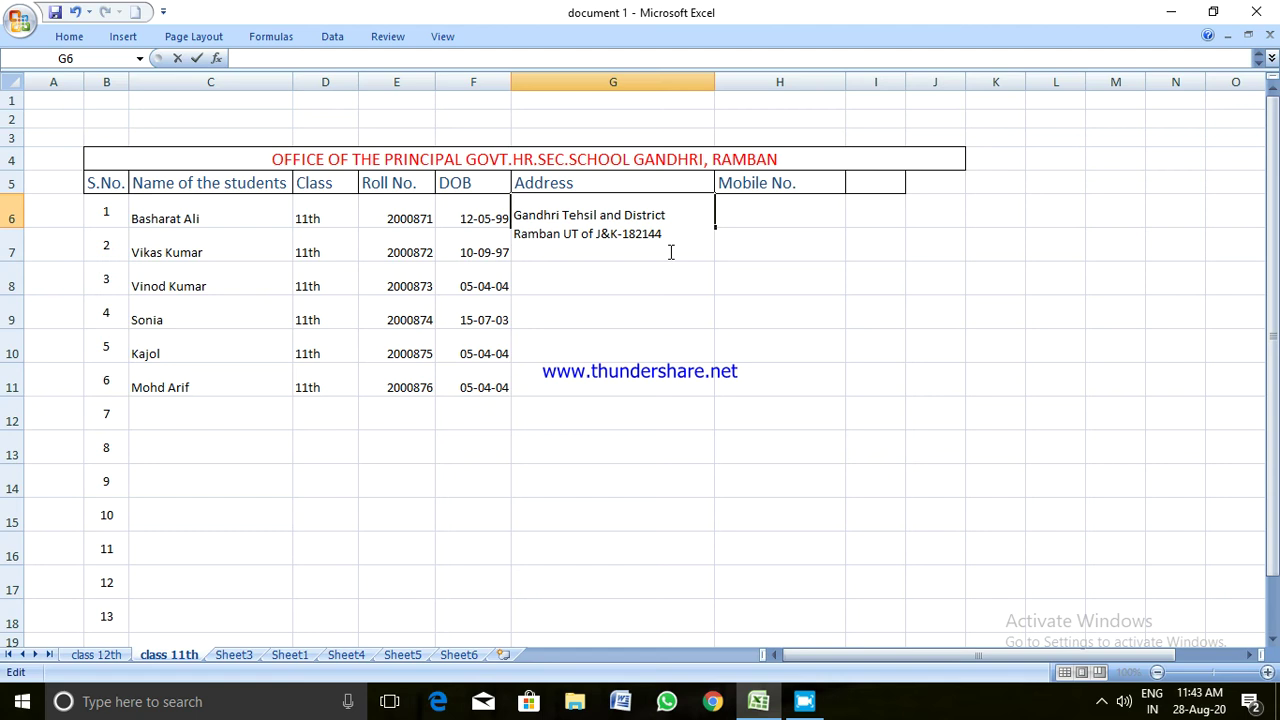
{"action": "type", "text": "Location: R"}
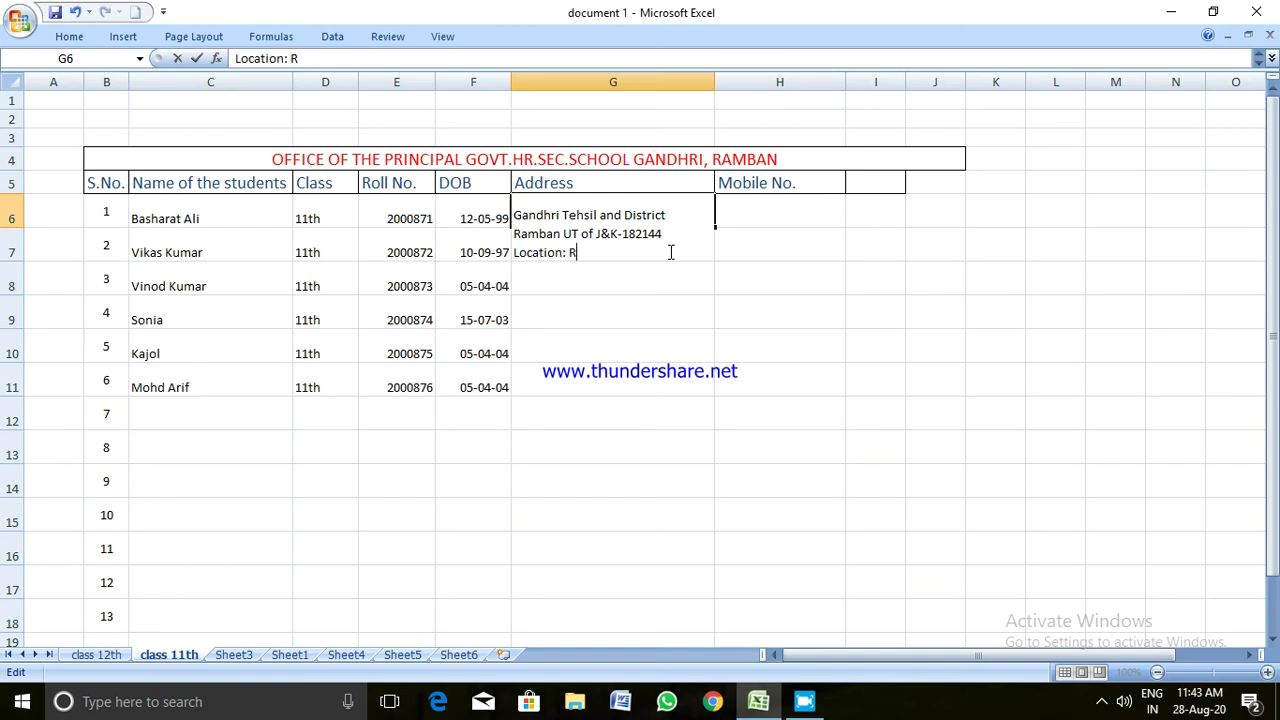
{"action": "type", "text": "ural/Urban"}
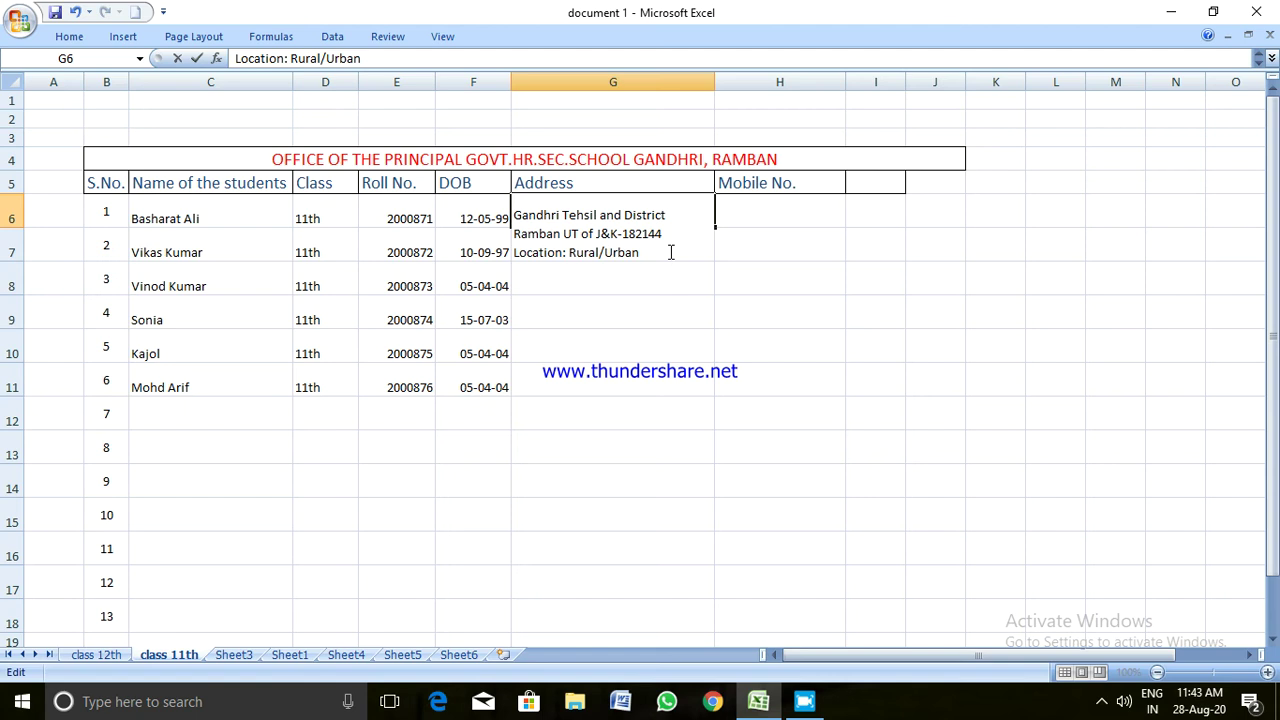
{"action": "key", "text": "BackSpace"}
{"action": "key", "text": "BackSpace"}
{"action": "key", "text": "BackSpace"}
{"action": "key", "text": "BackSpace"}
{"action": "key", "text": "BackSpace"}
{"action": "key", "text": "BackSpace"}
{"action": "left_click", "coordinate": [651, 320]}
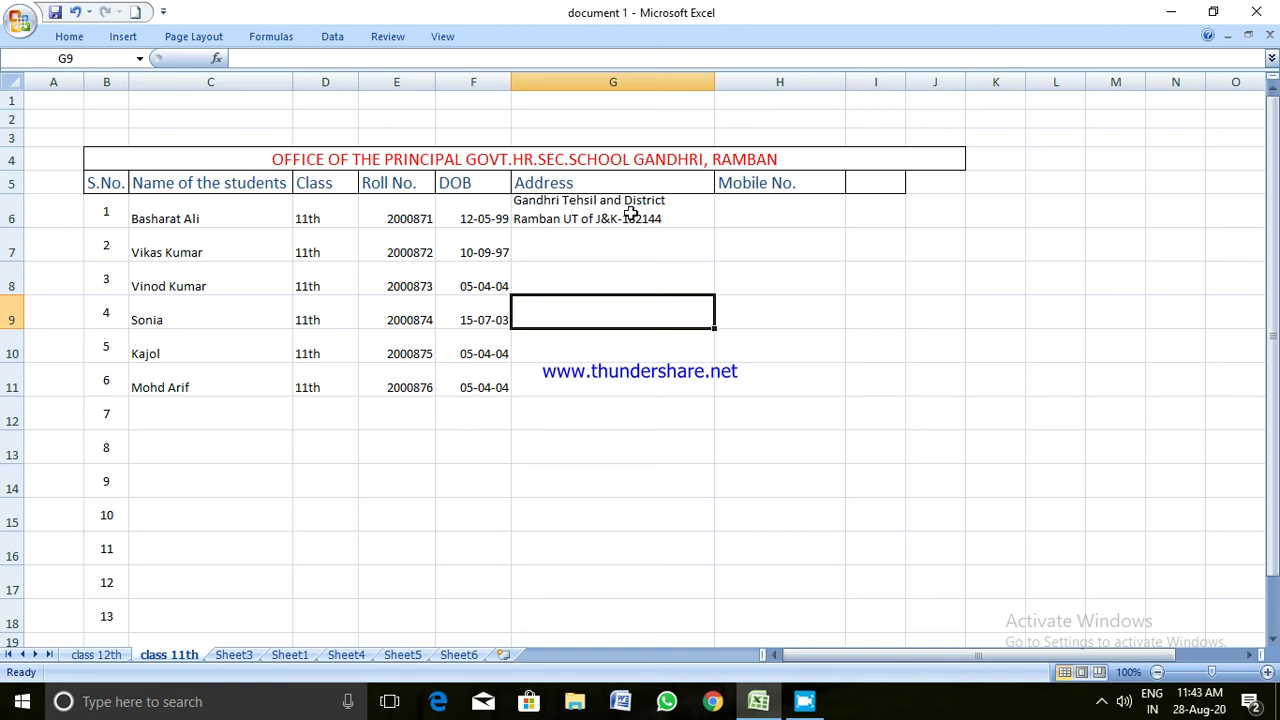
Make row 6 taller, to 39.75, so every address line shows
{"action": "left_click", "coordinate": [643, 203]}
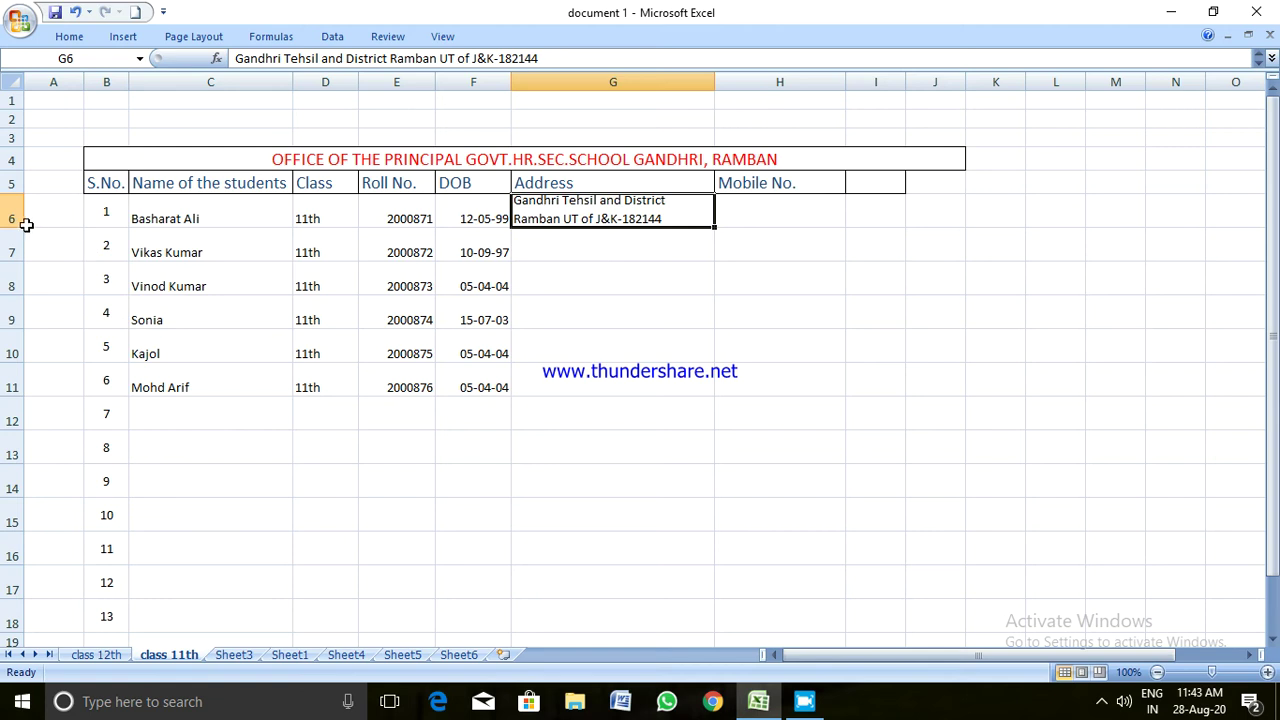
{"action": "left_click_drag", "start_coordinate": [17, 229], "coordinate": [17, 242]}
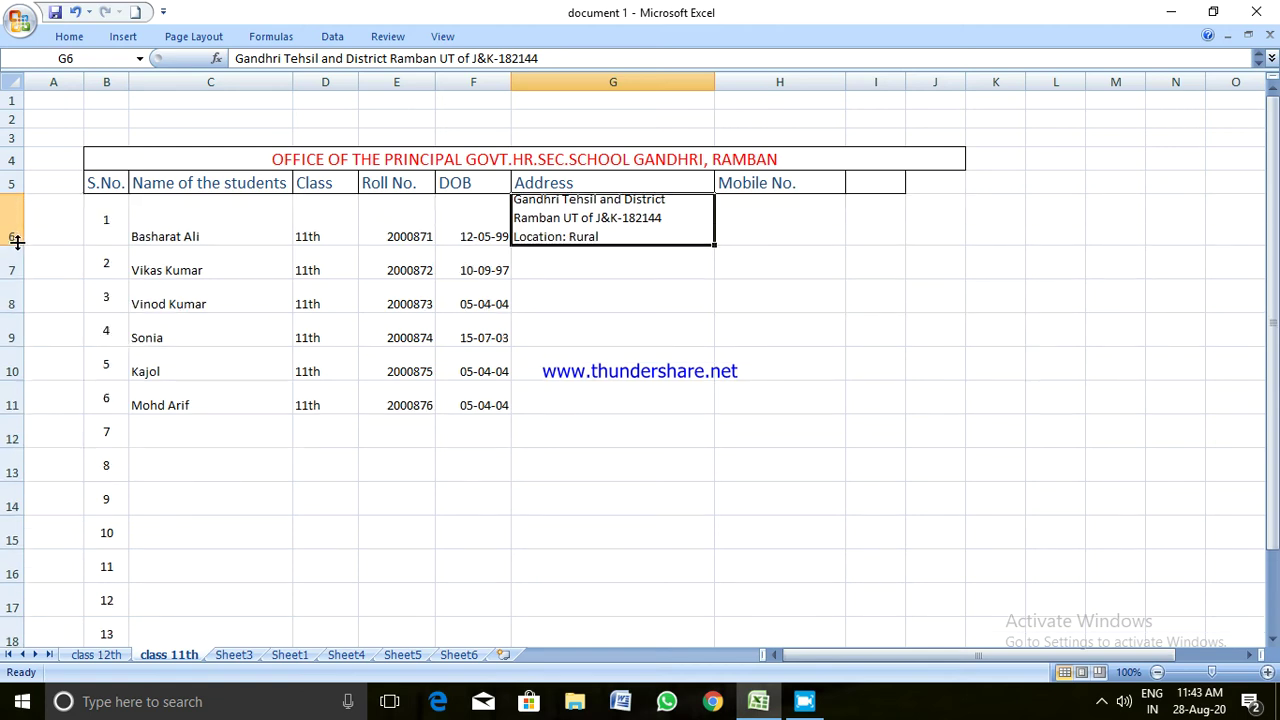
{"action": "left_click", "coordinate": [650, 339]}
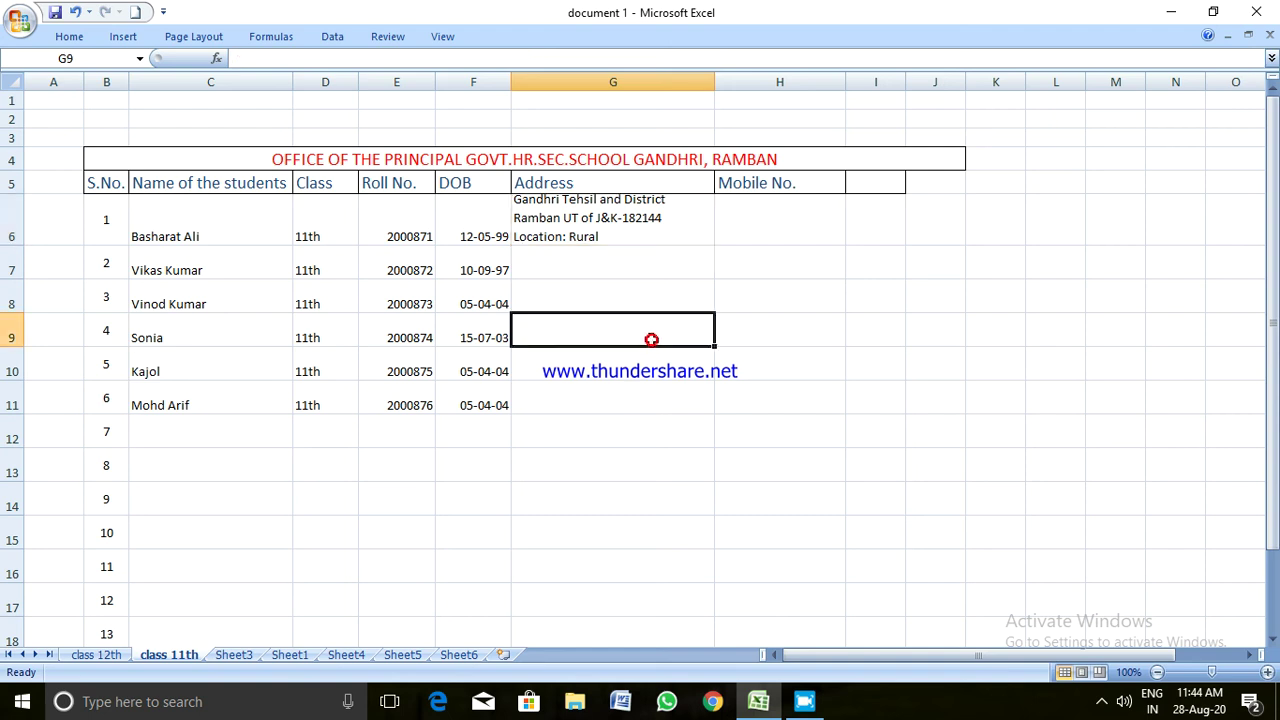
{"action": "left_click", "coordinate": [633, 217]}
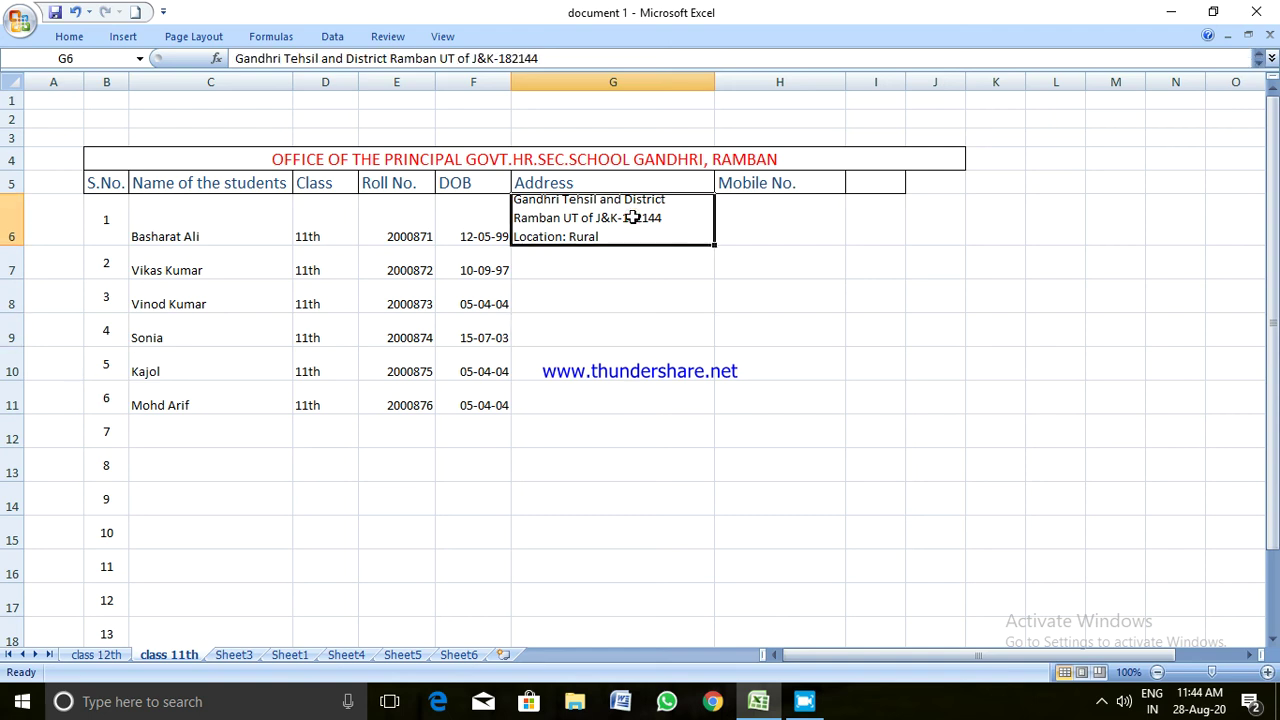
{"action": "left_click", "coordinate": [620, 284]}
{"action": "left_click", "coordinate": [617, 222]}
Middle-align the student data in C6:F11 vertically
{"action": "left_click_drag", "start_coordinate": [214, 220], "coordinate": [474, 405]}
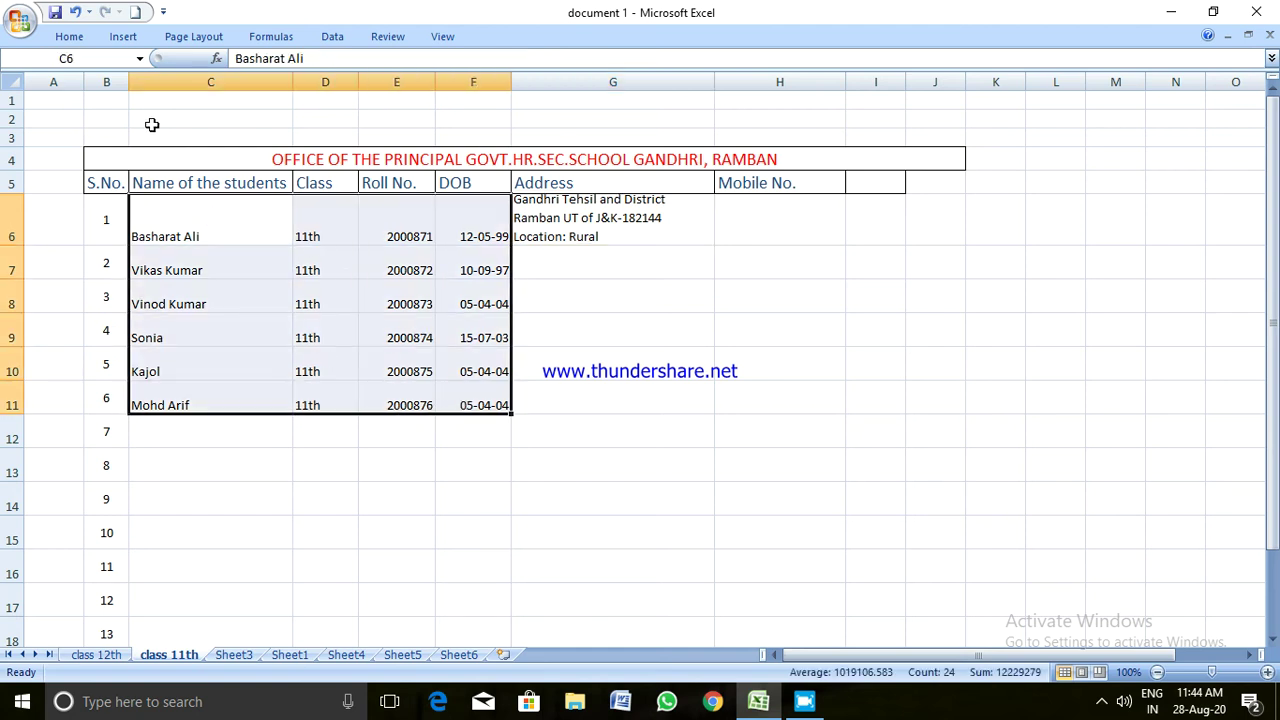
{"action": "left_click", "coordinate": [78, 42]}
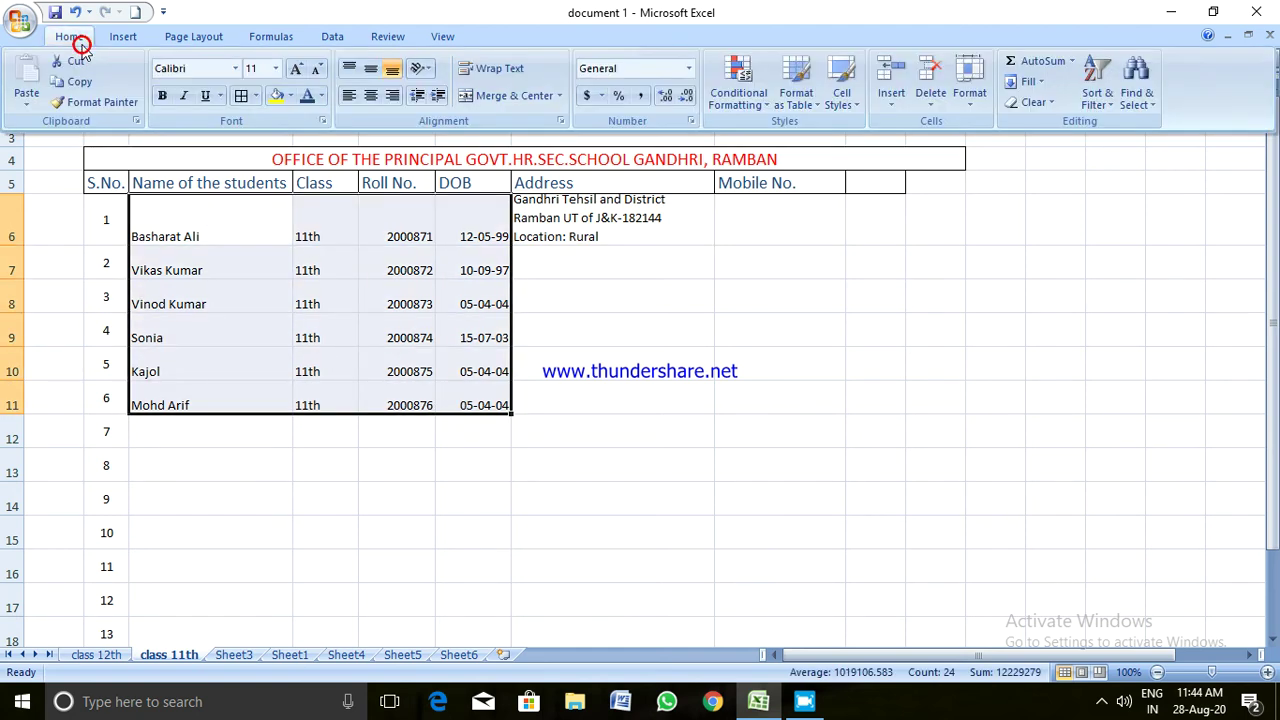
{"action": "left_click", "coordinate": [371, 70]}
{"action": "left_click", "coordinate": [476, 354]}
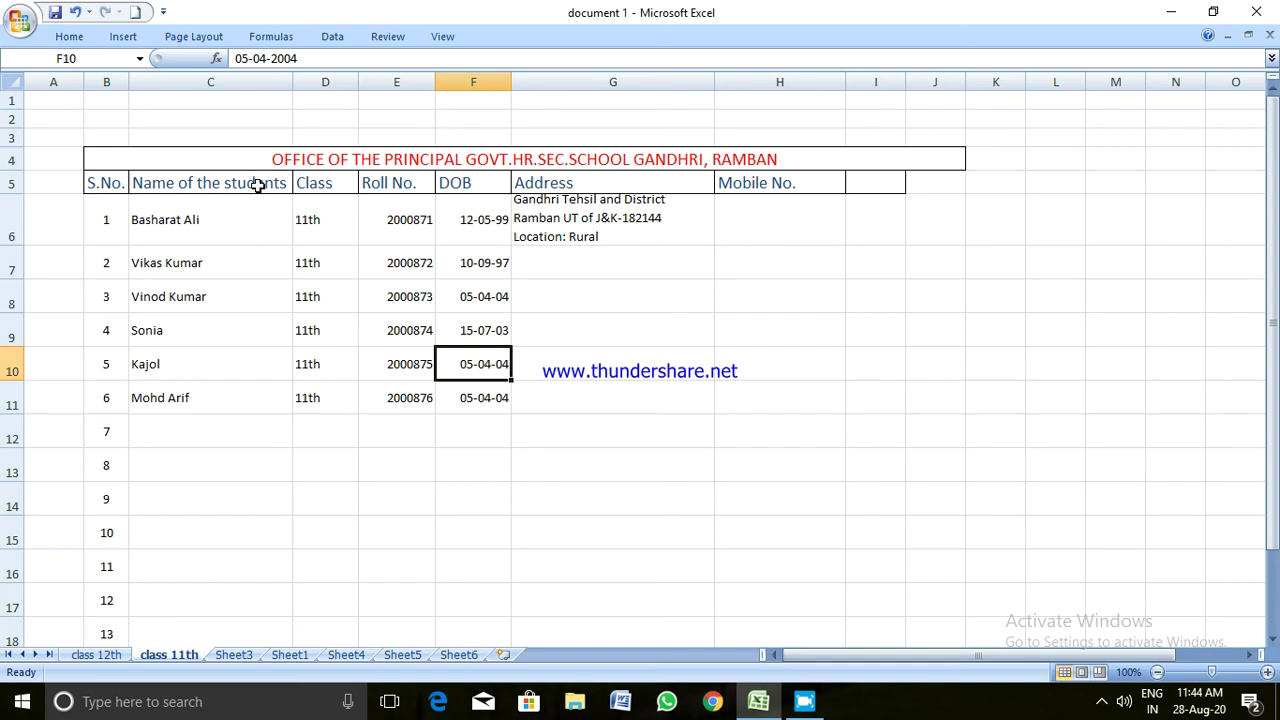
Enter the first student's mobile number in cell H6
{"action": "left_click", "coordinate": [750, 222]}
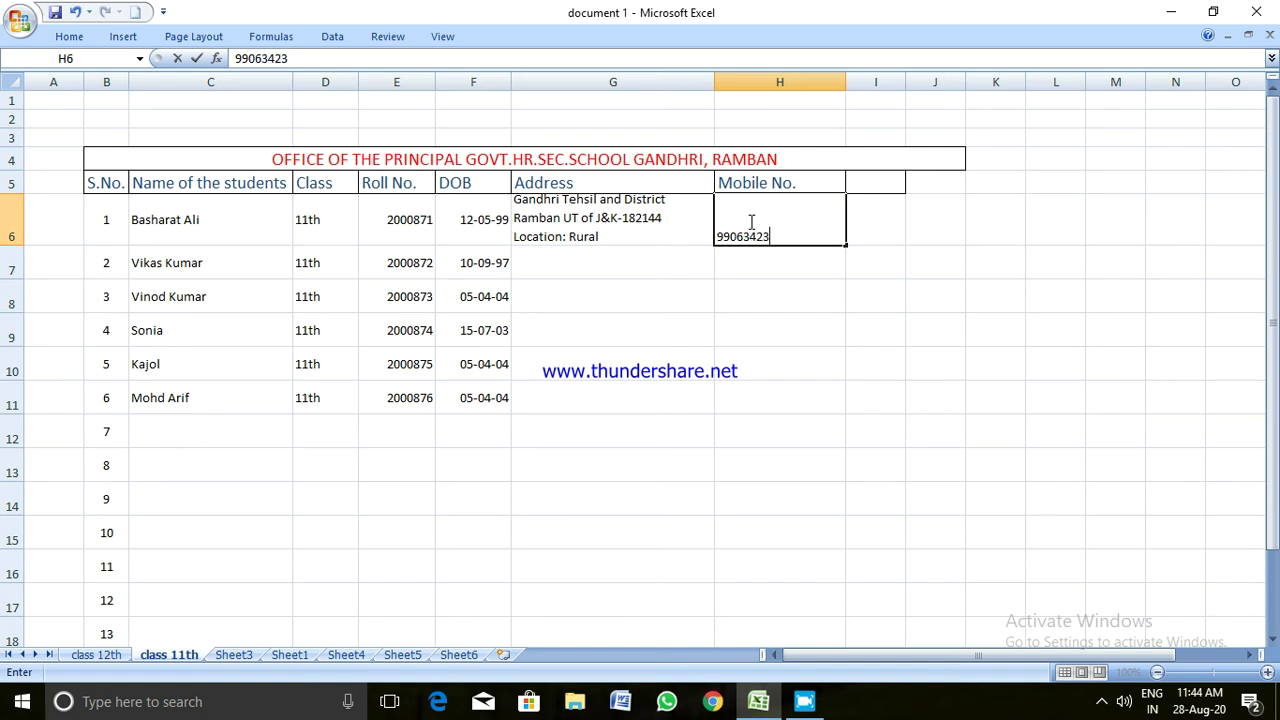
{"action": "left_click", "coordinate": [730, 281]}
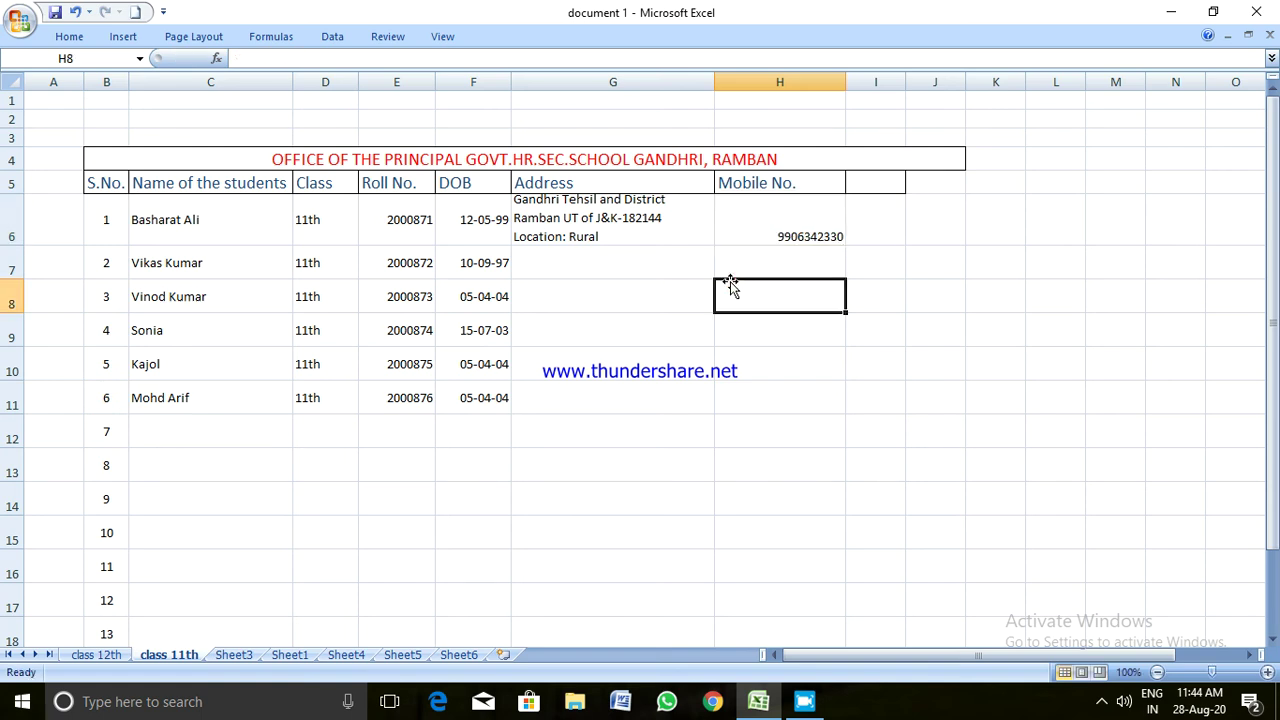
{"action": "left_click", "coordinate": [668, 259]}
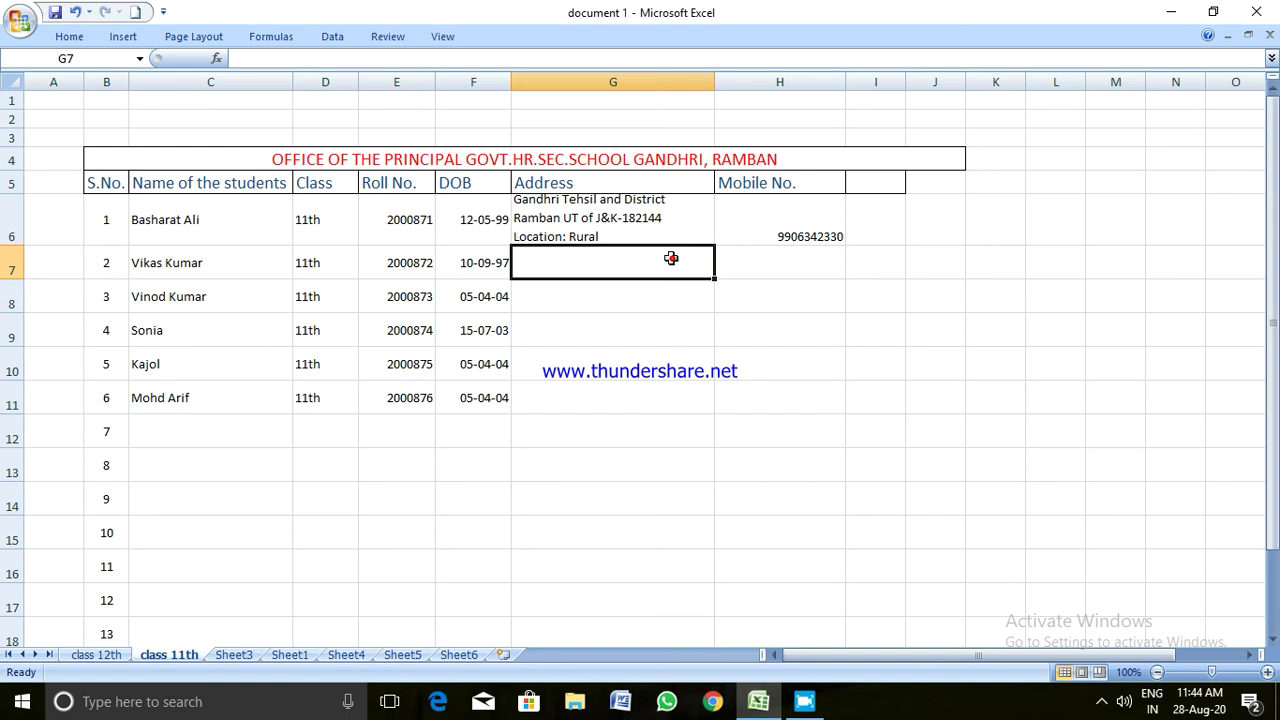
Copy the G6 address ending 'Location: Rural' into cells G7:G11
{"action": "left_click", "coordinate": [594, 210]}
{"action": "double_click", "coordinate": [594, 210]}
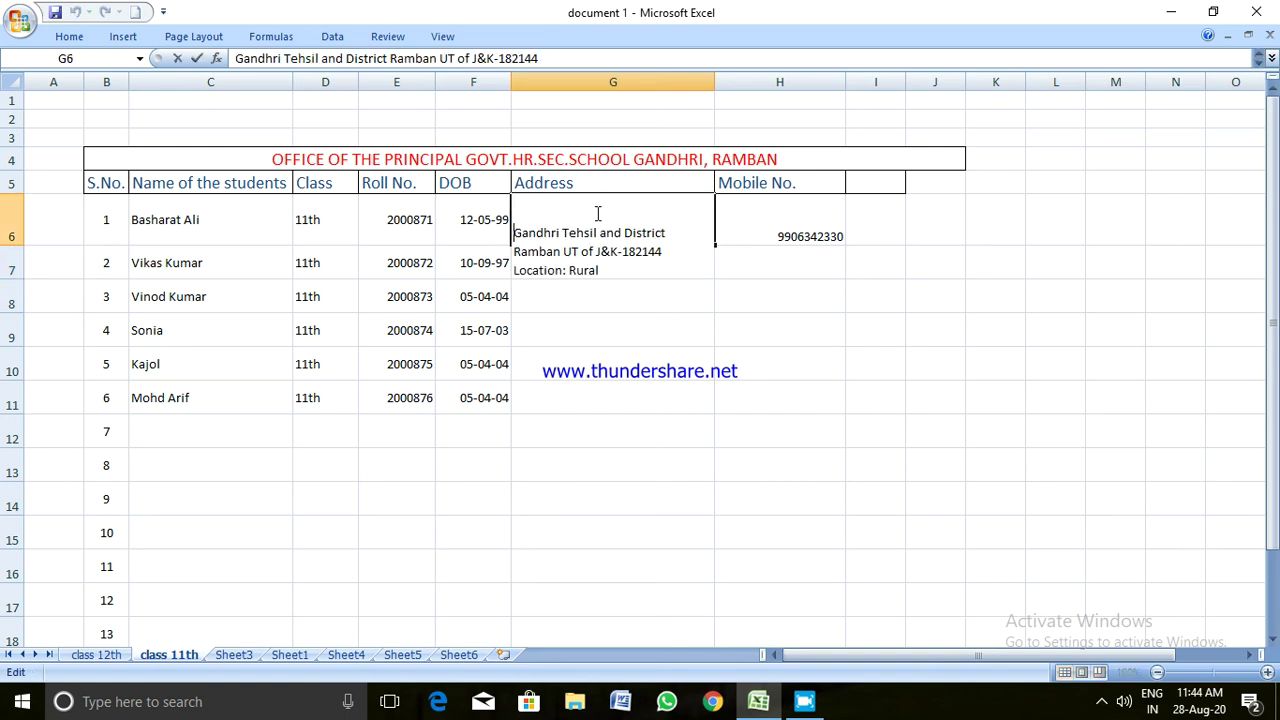
{"action": "left_click", "coordinate": [594, 322]}
{"action": "left_click", "coordinate": [580, 215]}
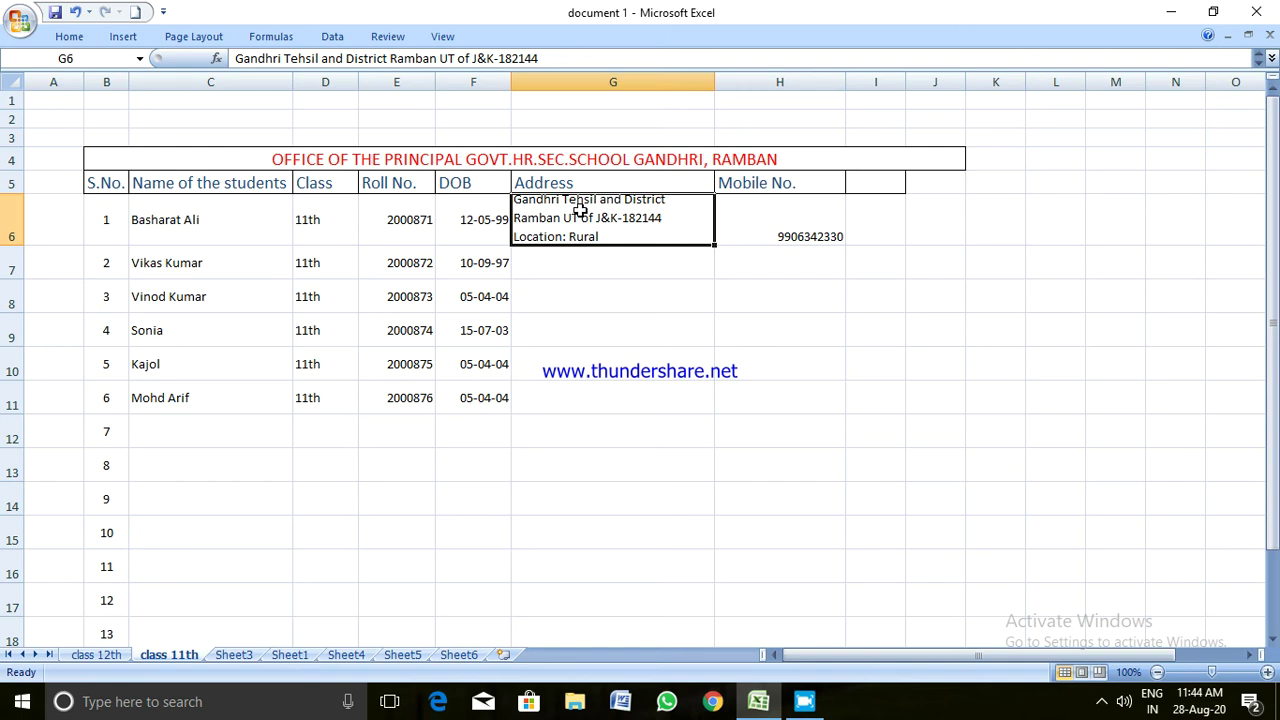
{"action": "key", "text": "ctrl+c"}
{"action": "left_click_drag", "start_coordinate": [574, 263], "coordinate": [572, 395]}
{"action": "key", "text": "ctrl+v"}
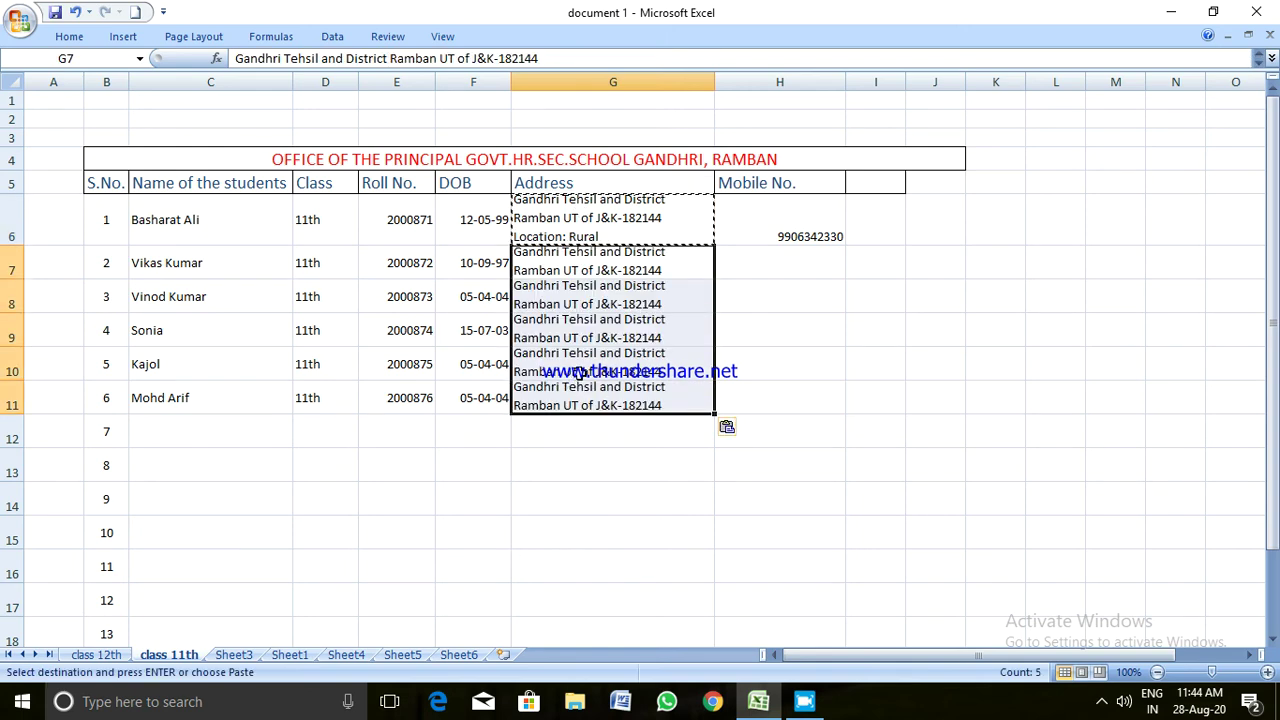
{"action": "left_click", "coordinate": [751, 263]}
Increase the height of rows 7–11 to show all three address lines
{"action": "left_click", "coordinate": [752, 352]}
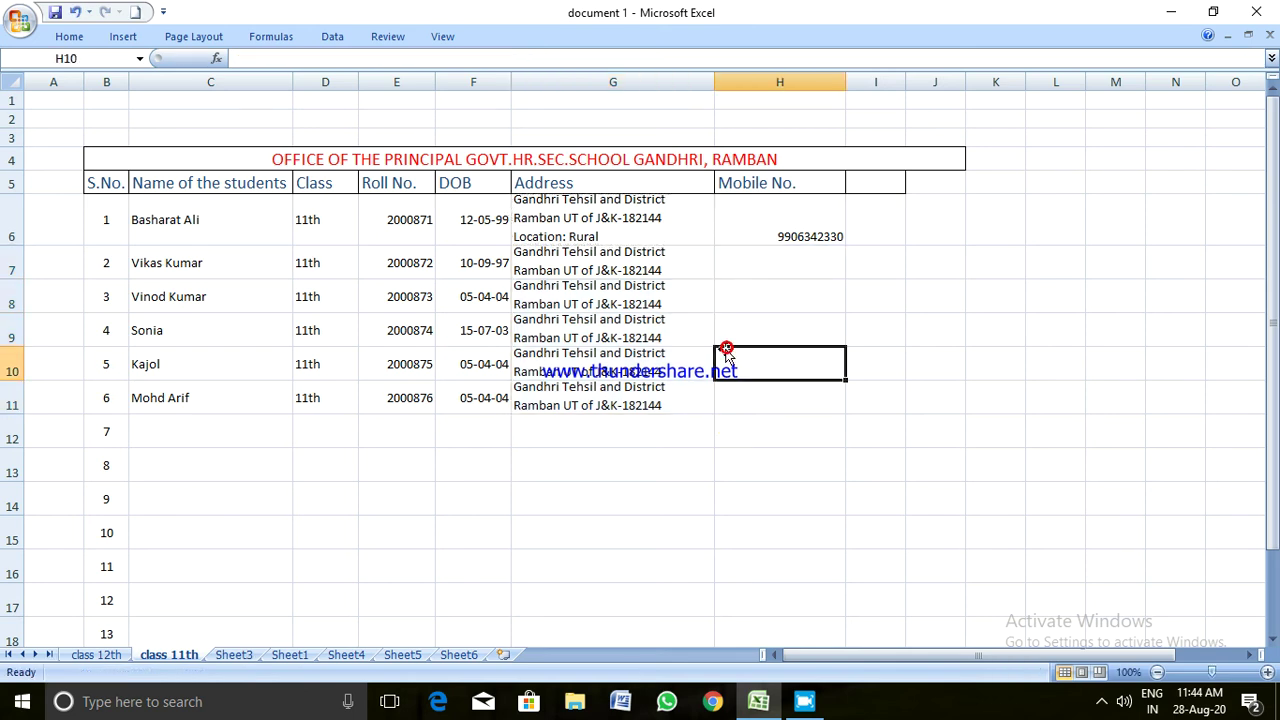
{"action": "left_click_drag", "start_coordinate": [16, 263], "coordinate": [16, 399]}
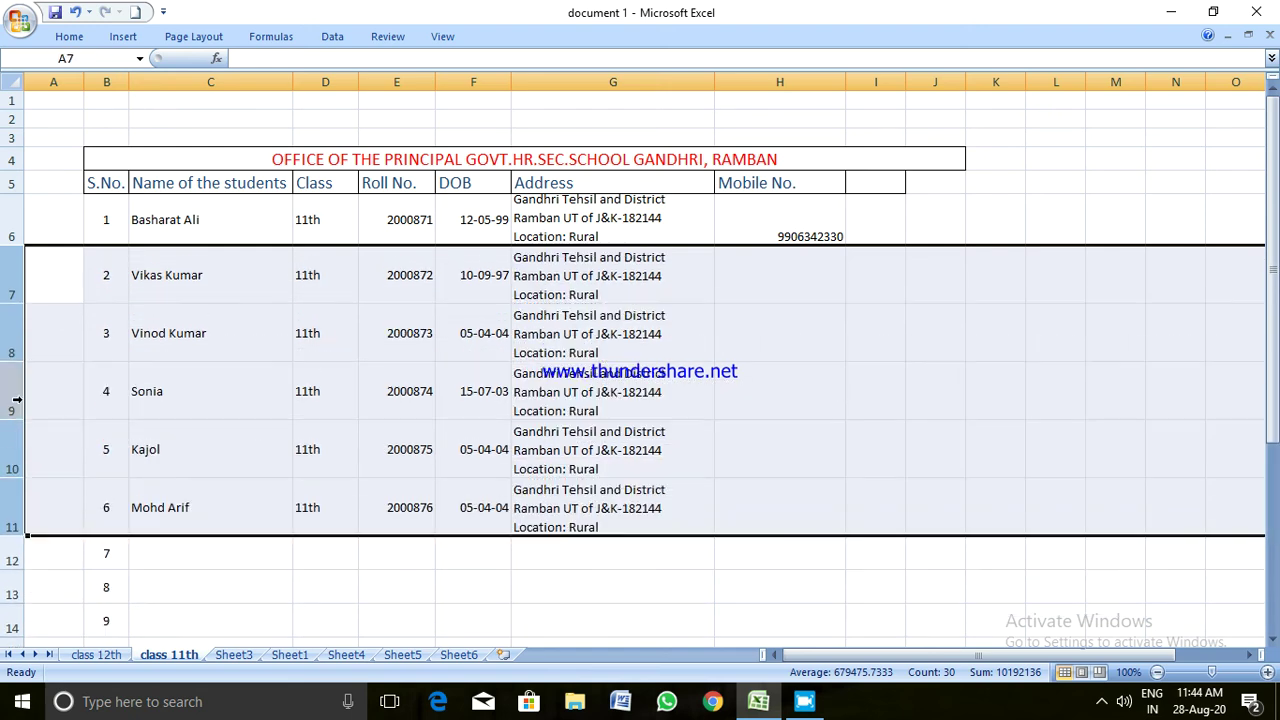
{"action": "left_click", "coordinate": [988, 381]}
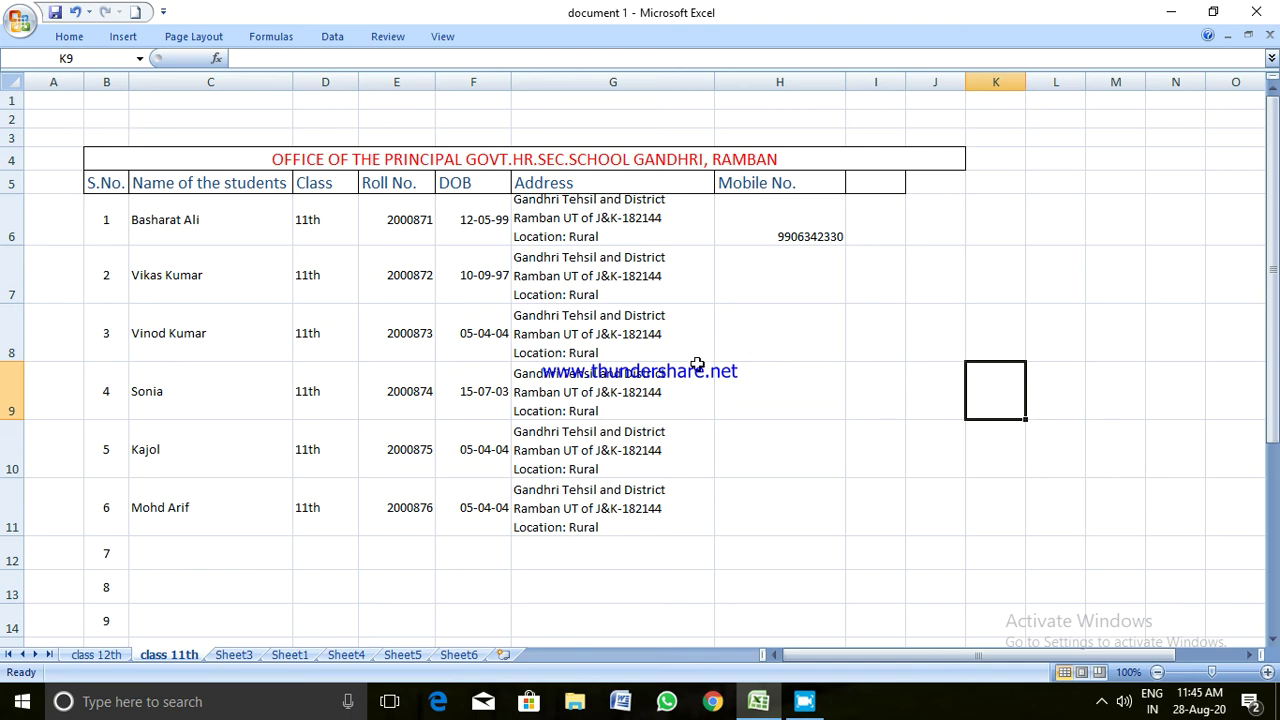
Apply All Borders to the student rows B6:H11
{"action": "left_click", "coordinate": [110, 215]}
{"action": "left_click_drag", "start_coordinate": [112, 213], "coordinate": [816, 528]}
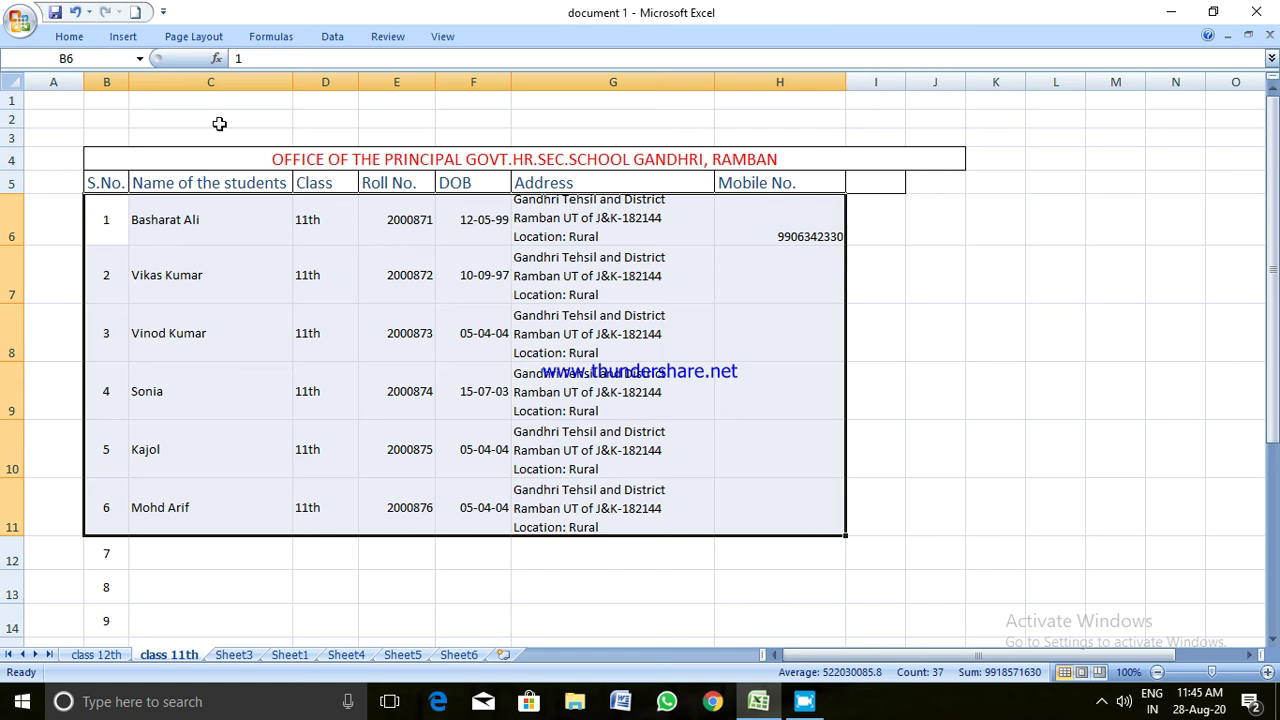
{"action": "left_click", "coordinate": [69, 36]}
{"action": "left_click", "coordinate": [241, 95]}
{"action": "left_click", "coordinate": [551, 405]}
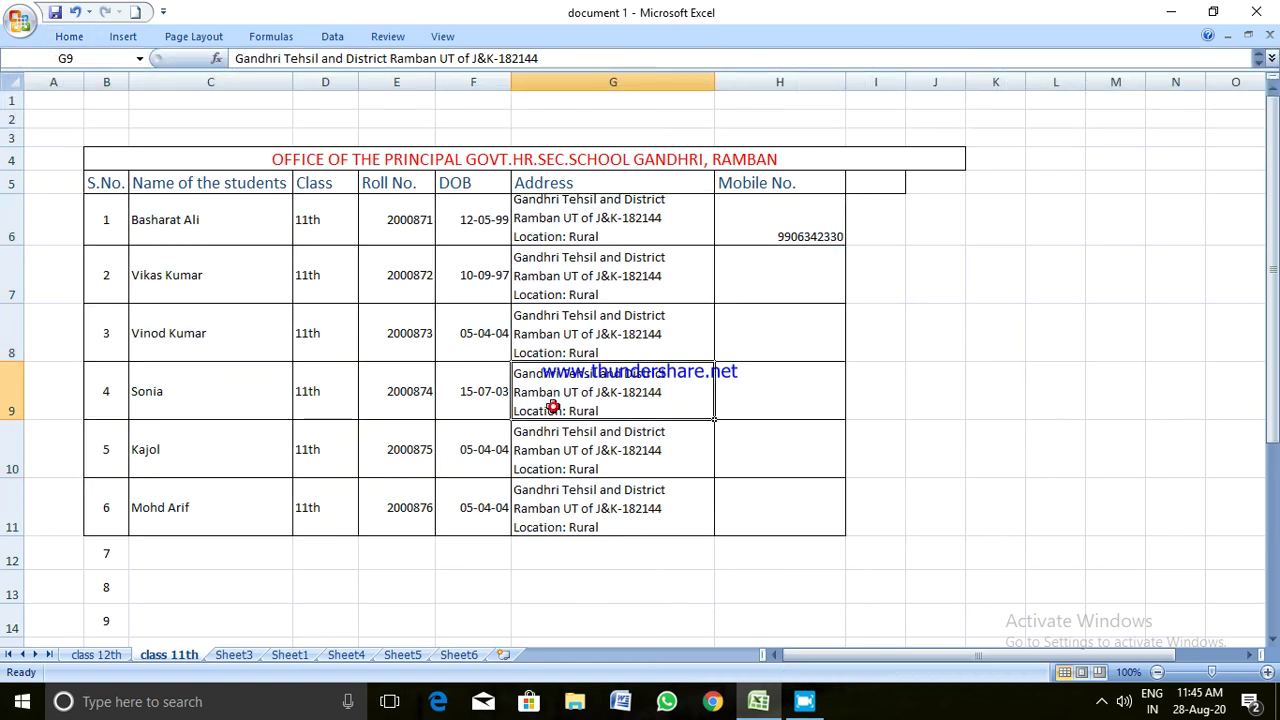
Delete the empty column I beside the title
{"action": "left_click", "coordinate": [894, 160]}
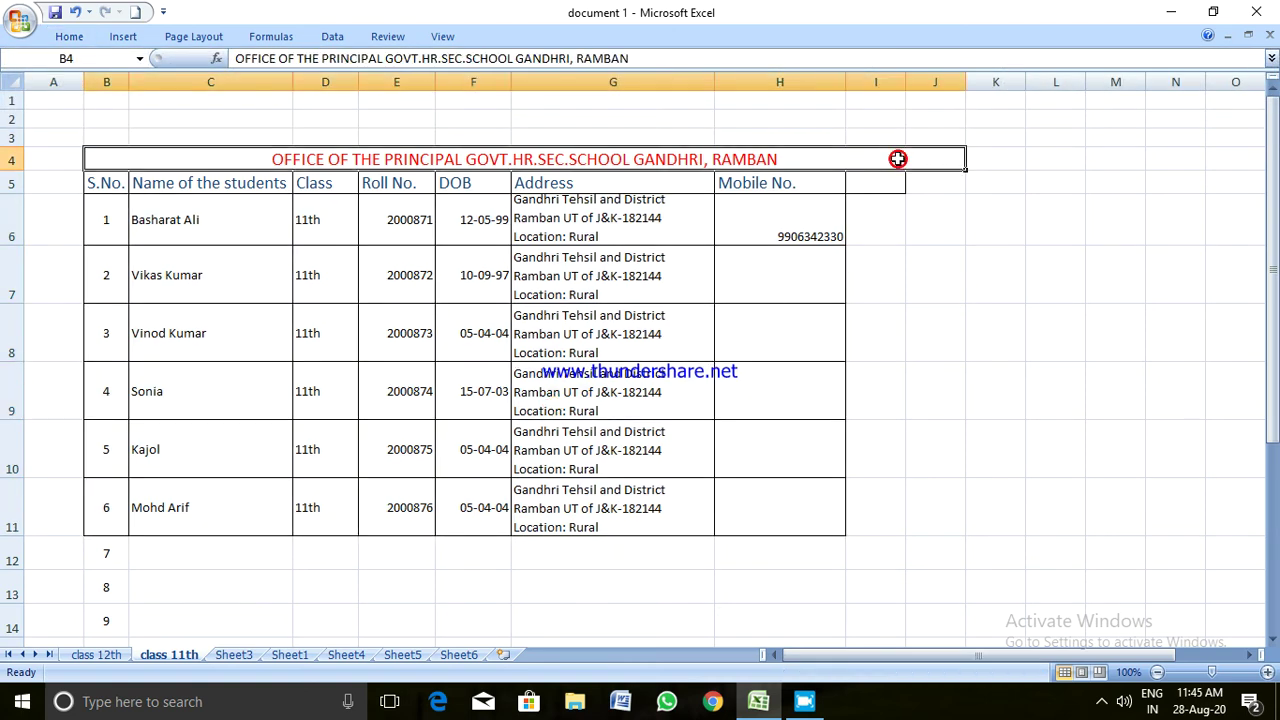
{"action": "left_click", "coordinate": [885, 189]}
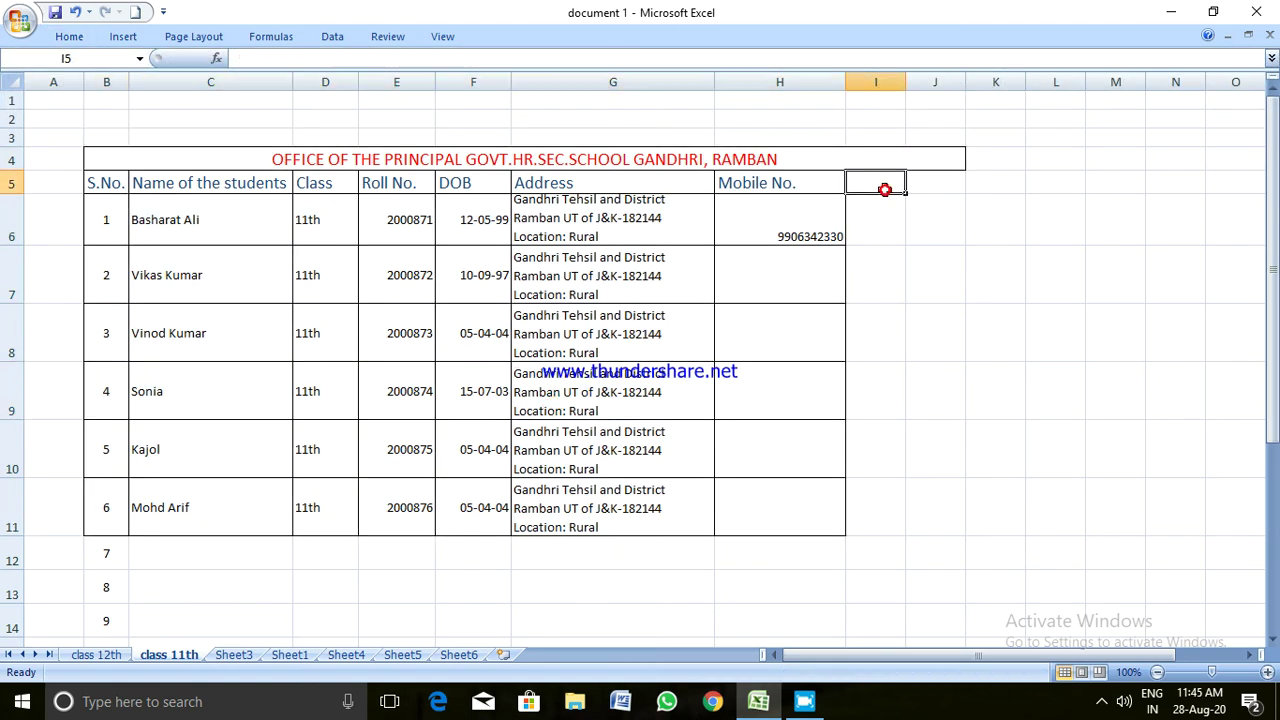
{"action": "left_click", "coordinate": [894, 254]}
{"action": "left_click", "coordinate": [894, 187]}
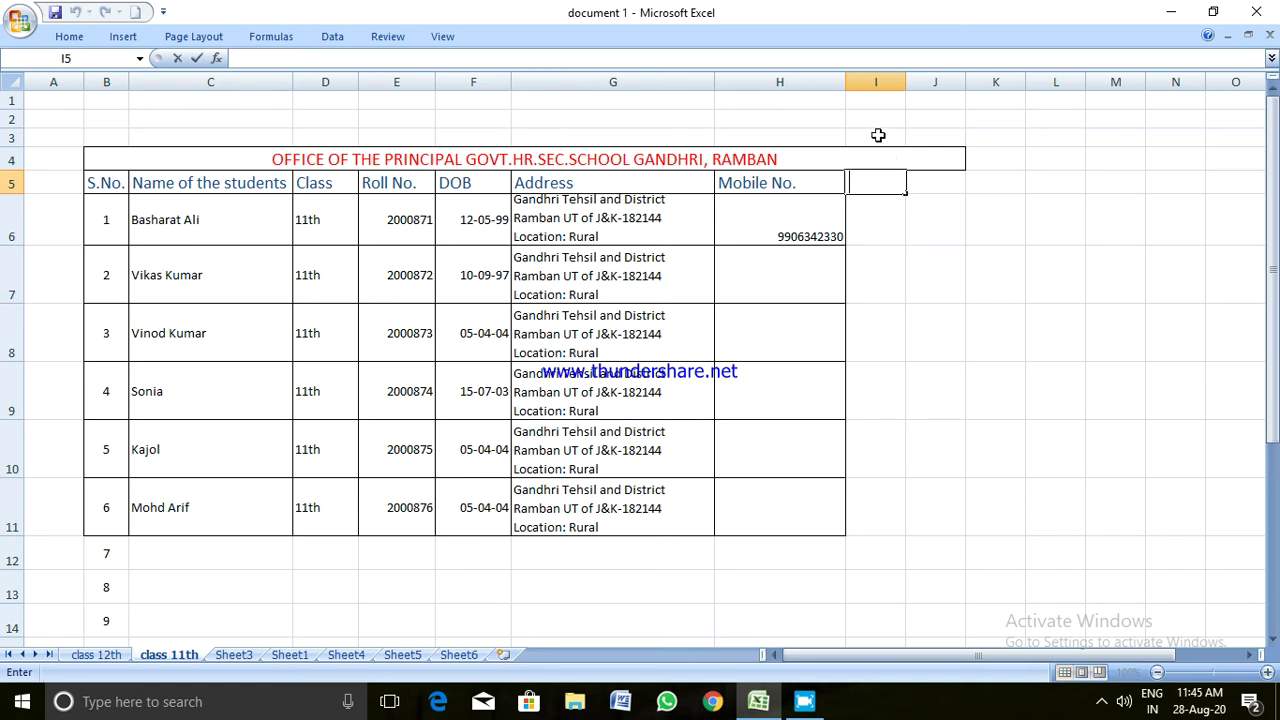
{"action": "left_click", "coordinate": [876, 78]}
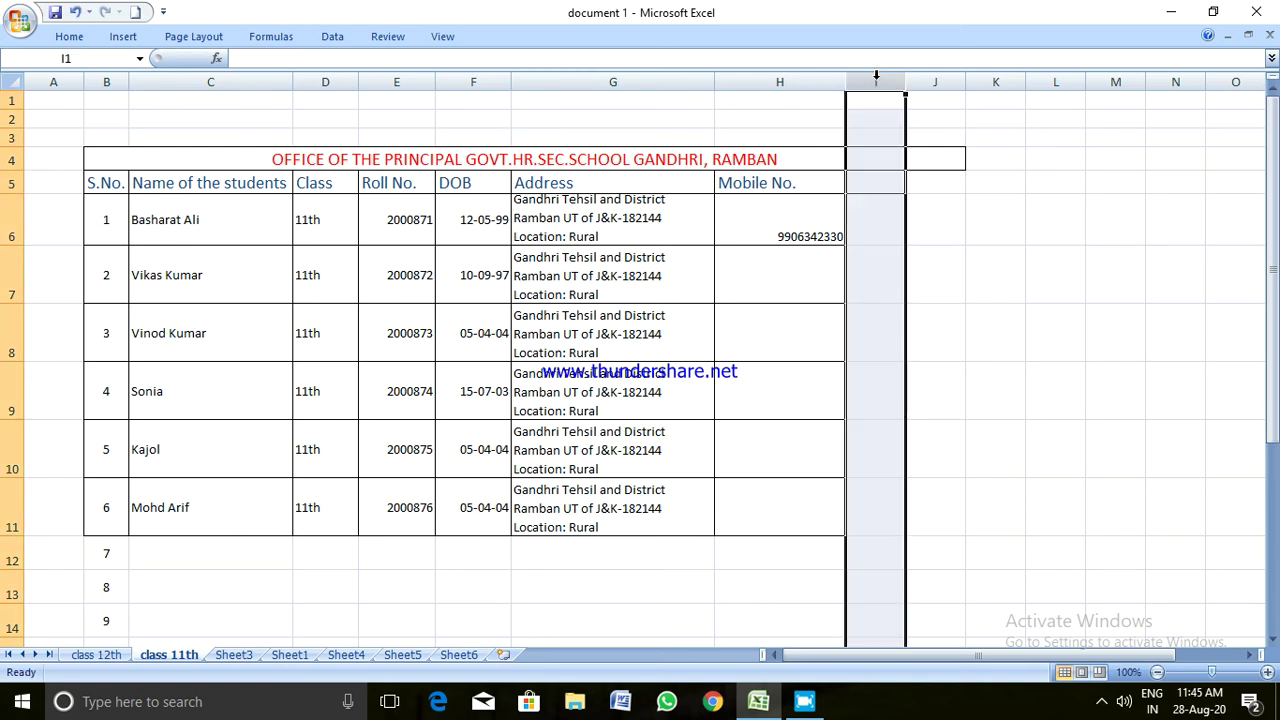
{"action": "right_click", "coordinate": [876, 77]}
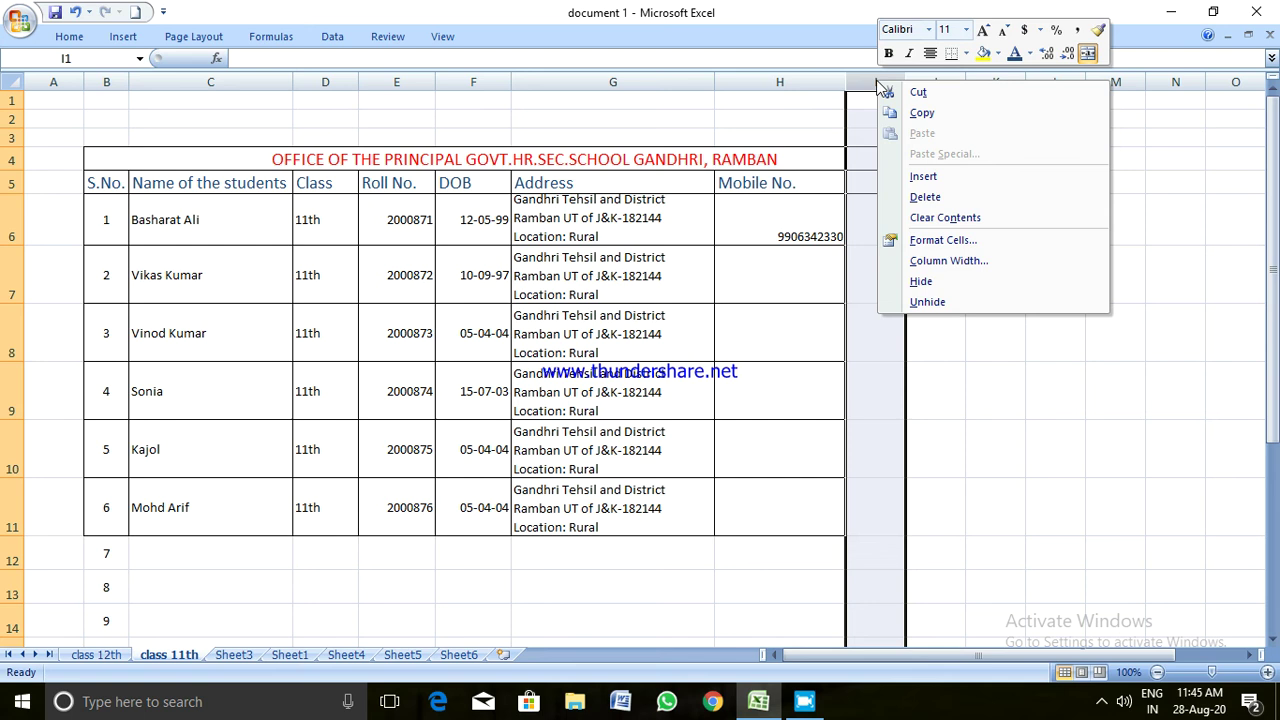
{"action": "left_click", "coordinate": [925, 197]}
{"action": "left_click", "coordinate": [945, 201]}
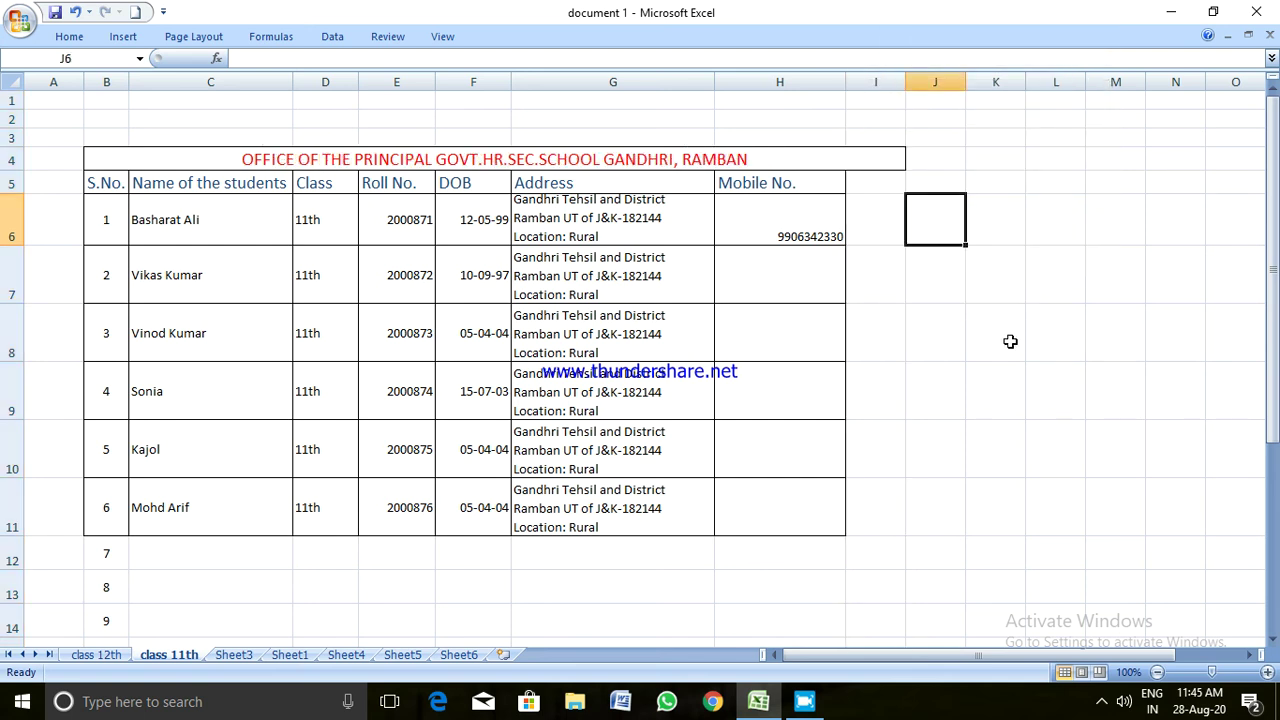
Delete the next column I so the title ends at column H
{"action": "left_click", "coordinate": [1010, 342]}
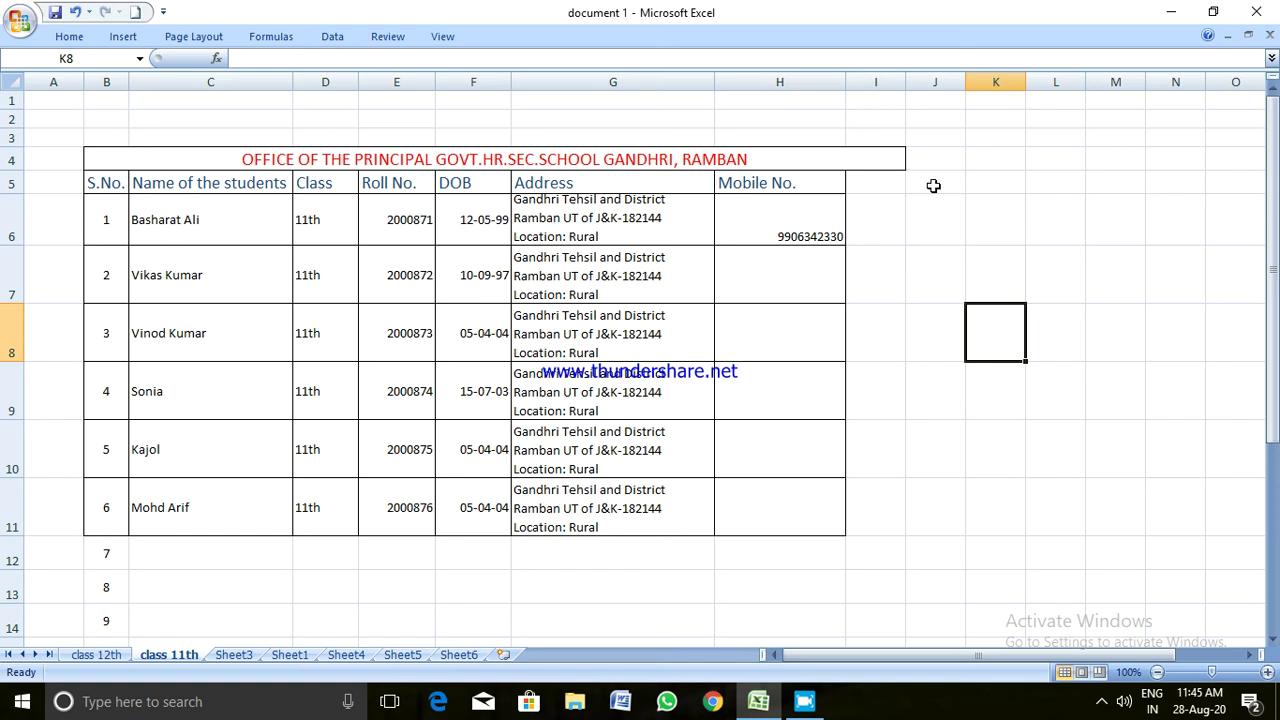
{"action": "left_click", "coordinate": [875, 79]}
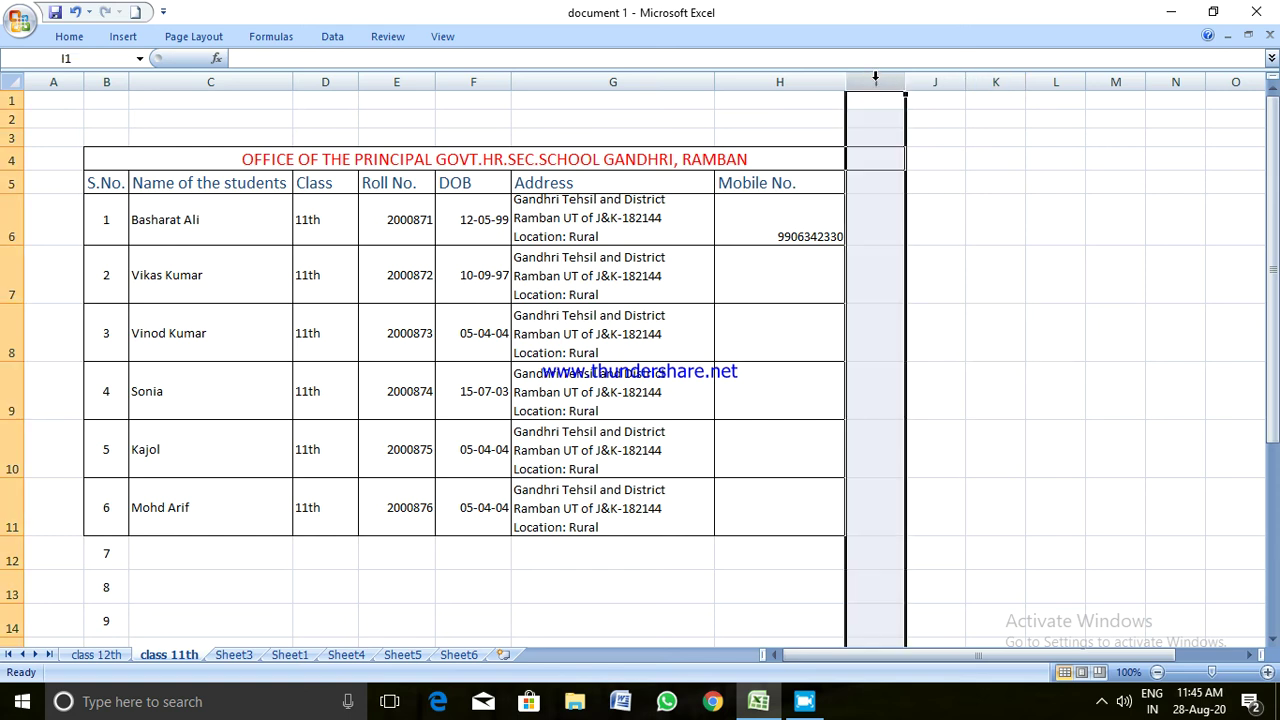
{"action": "right_click", "coordinate": [875, 79]}
{"action": "left_click", "coordinate": [912, 198]}
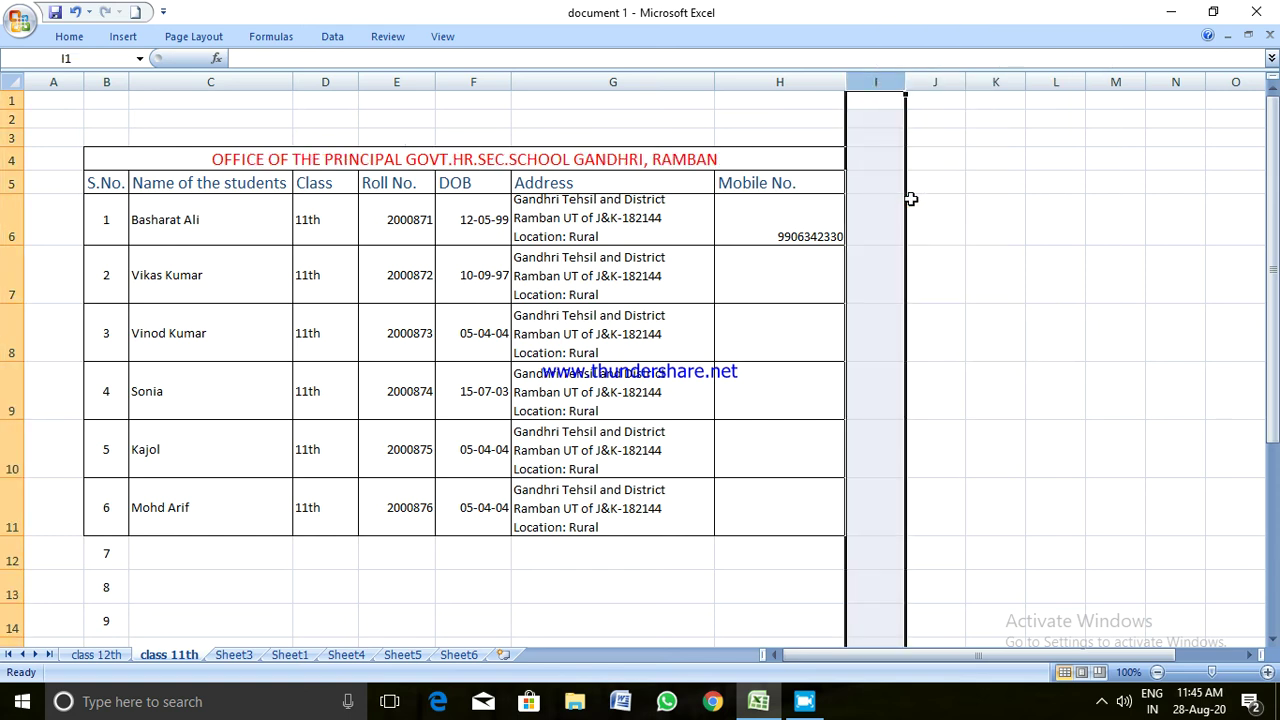
{"action": "left_click", "coordinate": [1102, 248]}
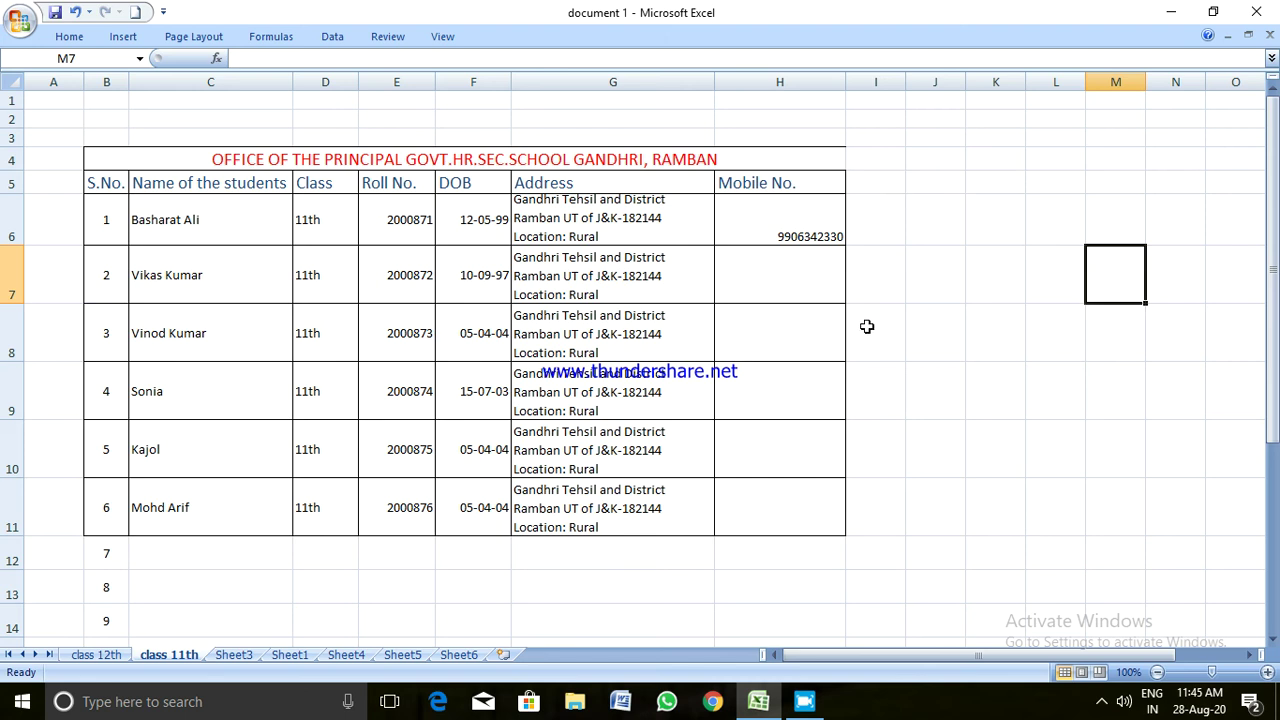
Add a right border to the merged title in B4
{"action": "left_click", "coordinate": [759, 160]}
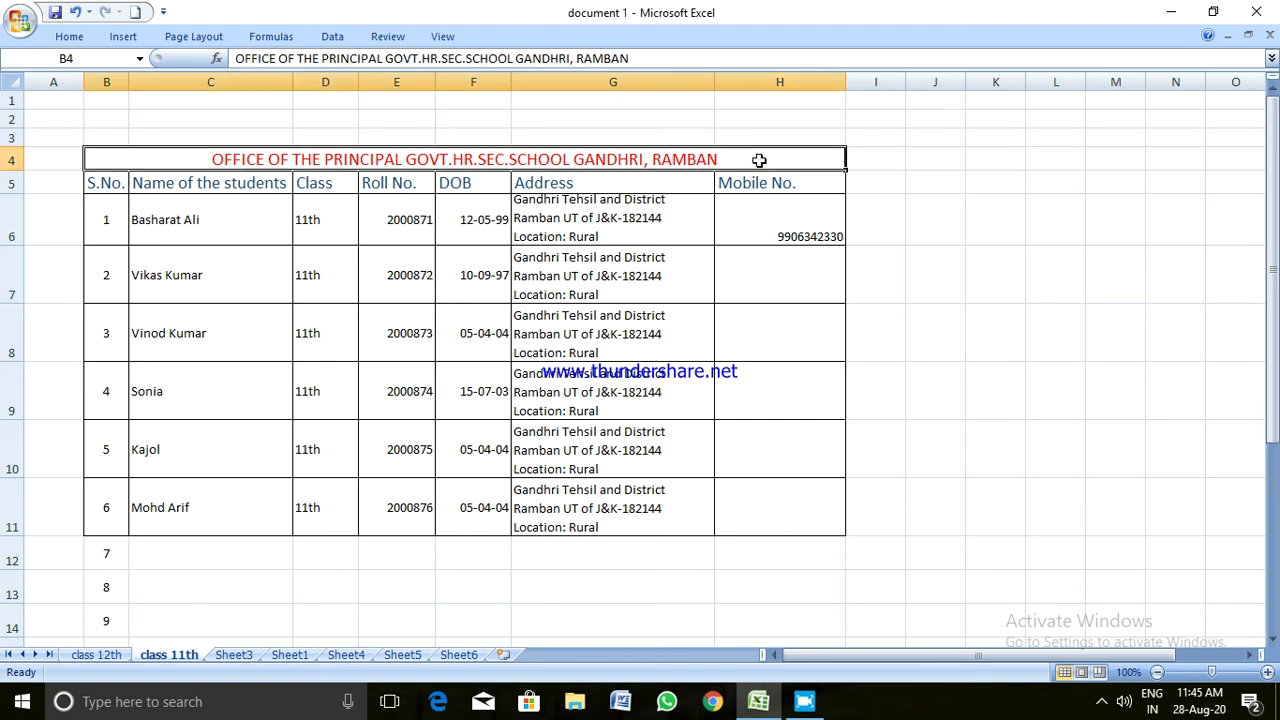
{"action": "left_click", "coordinate": [69, 36]}
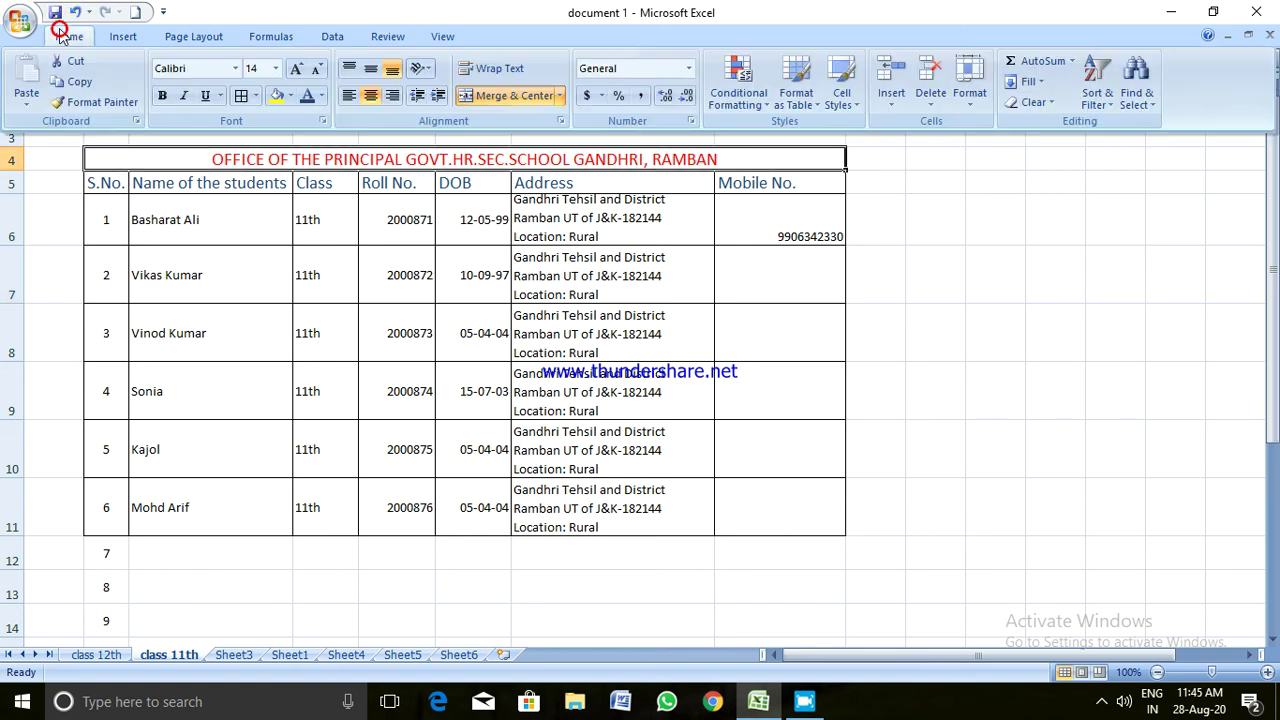
{"action": "left_click", "coordinate": [256, 95]}
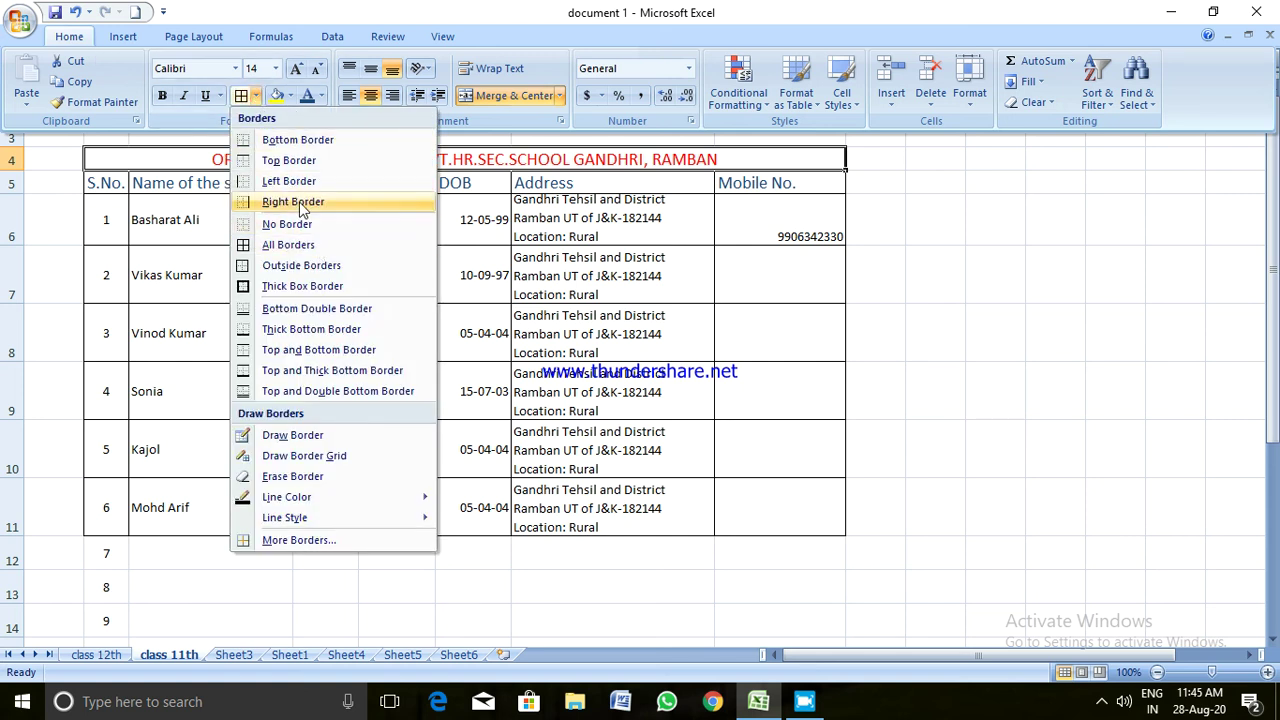
{"action": "left_click", "coordinate": [1022, 385]}
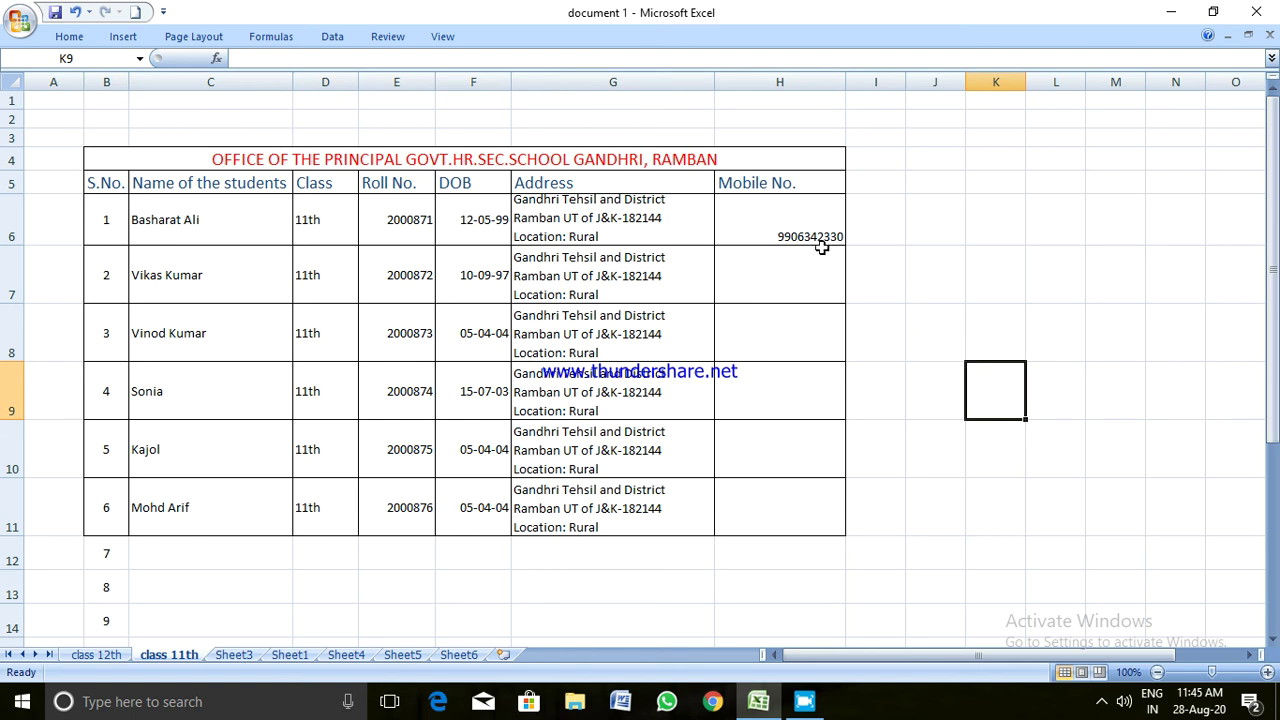
Centre the mobile number in cell H6
{"action": "left_click", "coordinate": [796, 212]}
{"action": "left_click", "coordinate": [66, 36]}
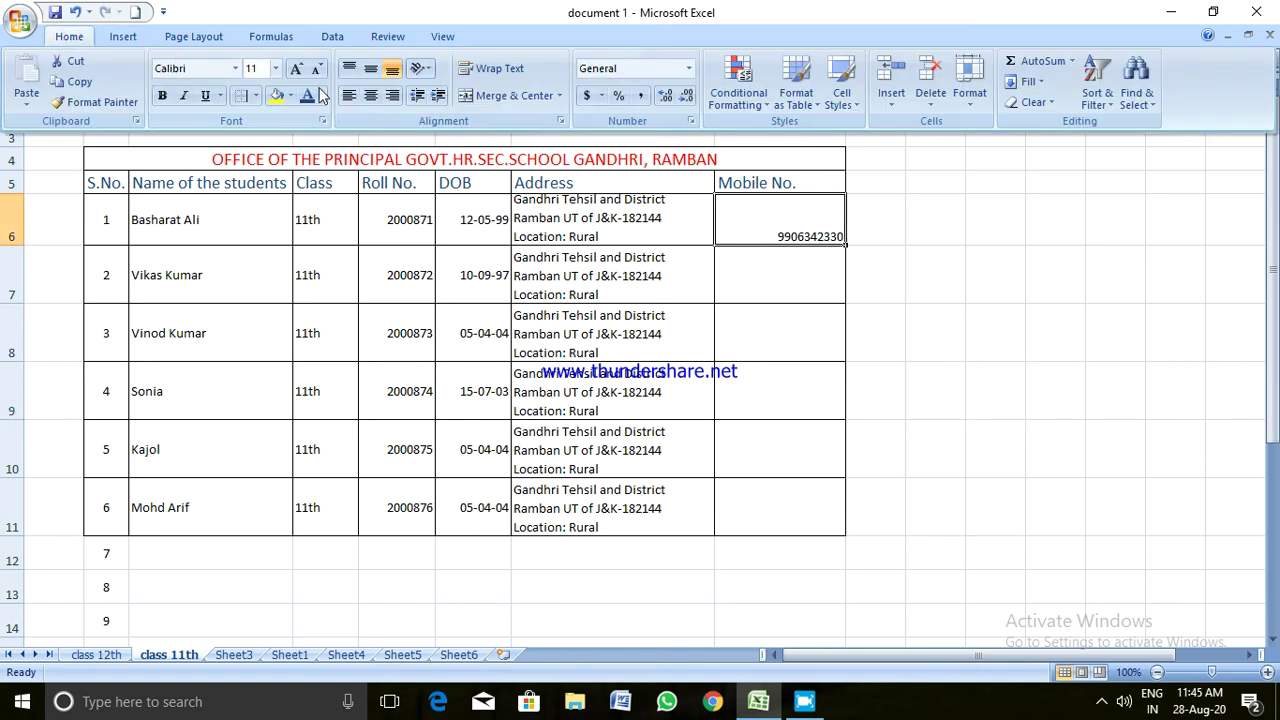
{"action": "left_click", "coordinate": [370, 96]}
{"action": "left_click", "coordinate": [936, 339]}
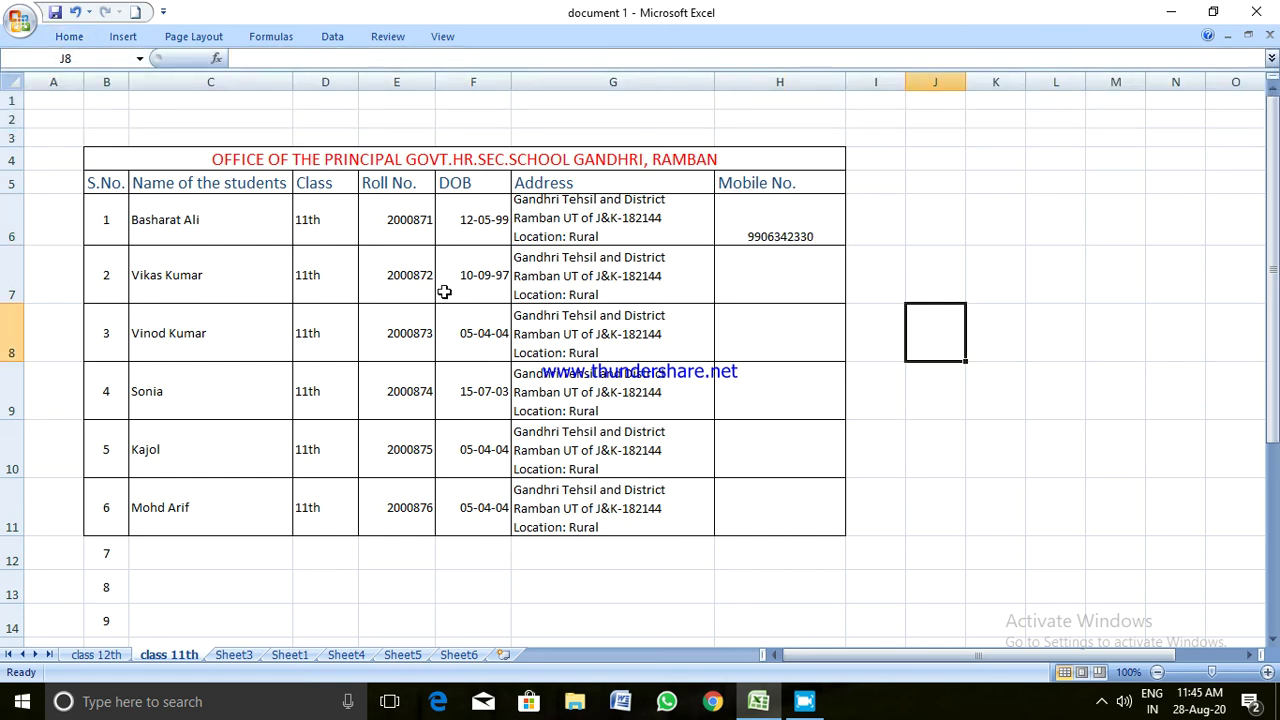
Choose a larger font size for the red title in B4
{"action": "left_click", "coordinate": [212, 163]}
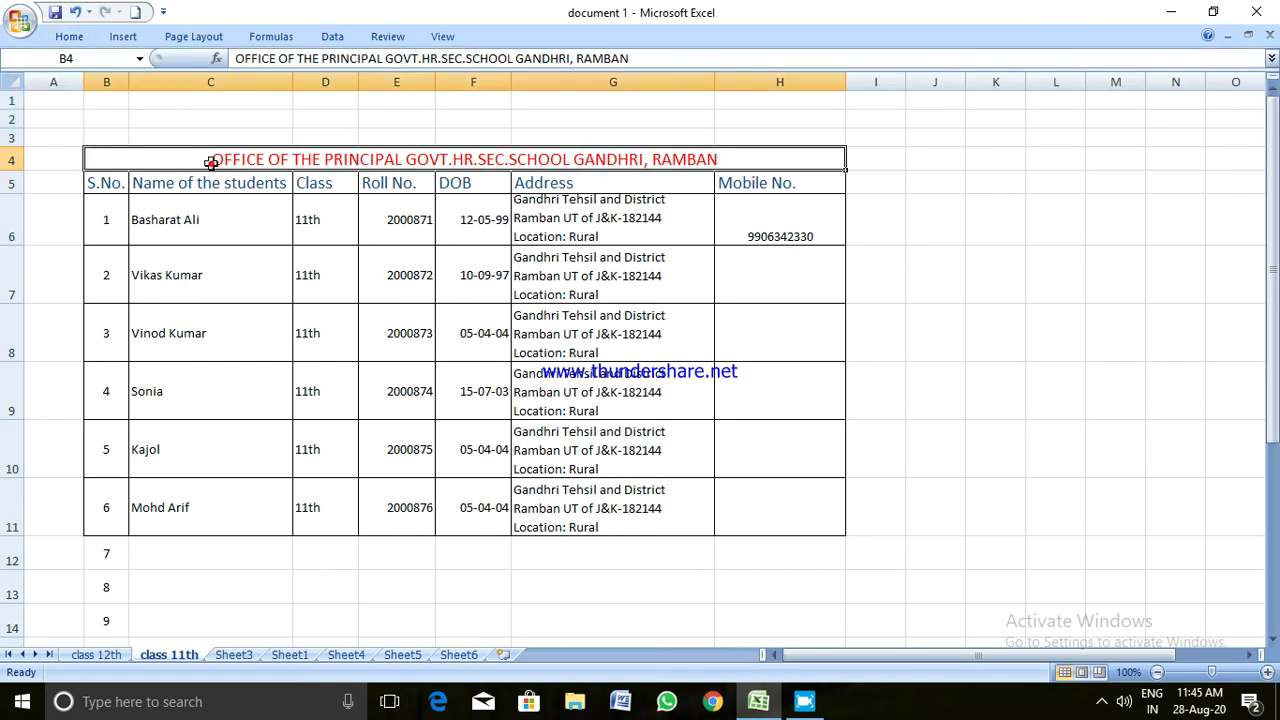
{"action": "left_click", "coordinate": [83, 37]}
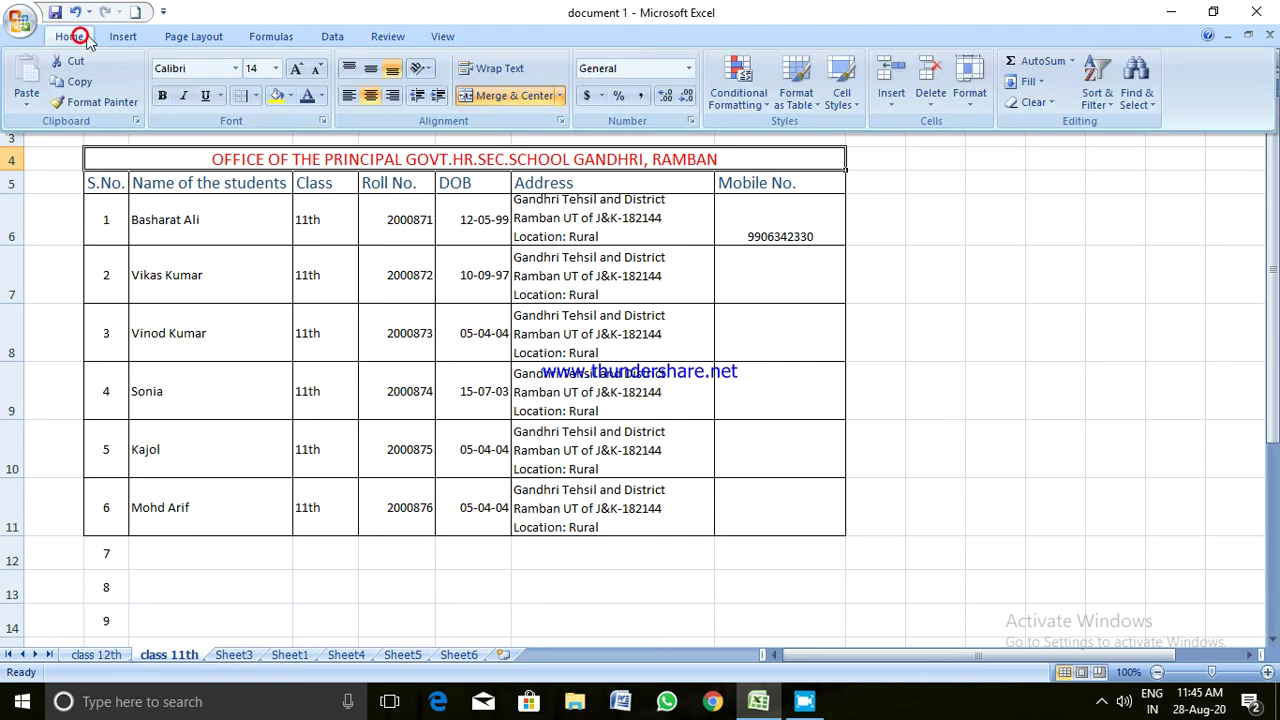
{"action": "left_click", "coordinate": [276, 75]}
{"action": "left_click", "coordinate": [260, 197]}
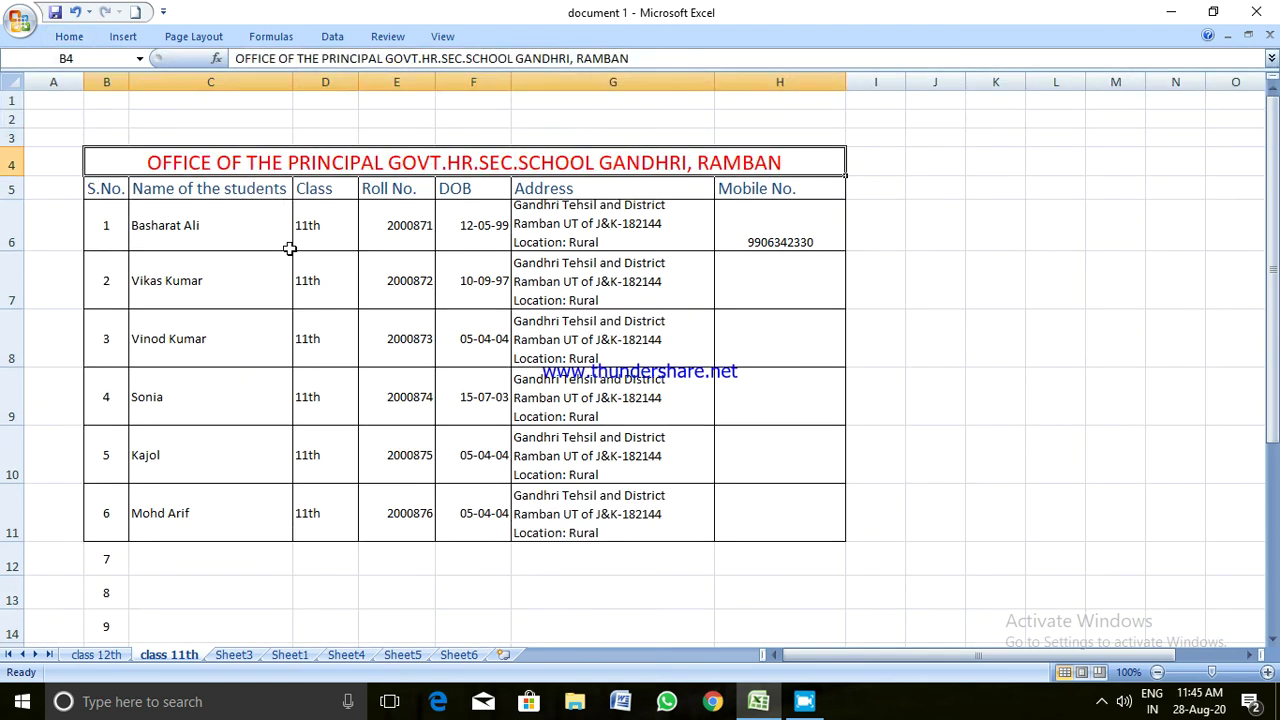
{"action": "left_click", "coordinate": [288, 262]}
{"action": "left_click", "coordinate": [350, 383]}
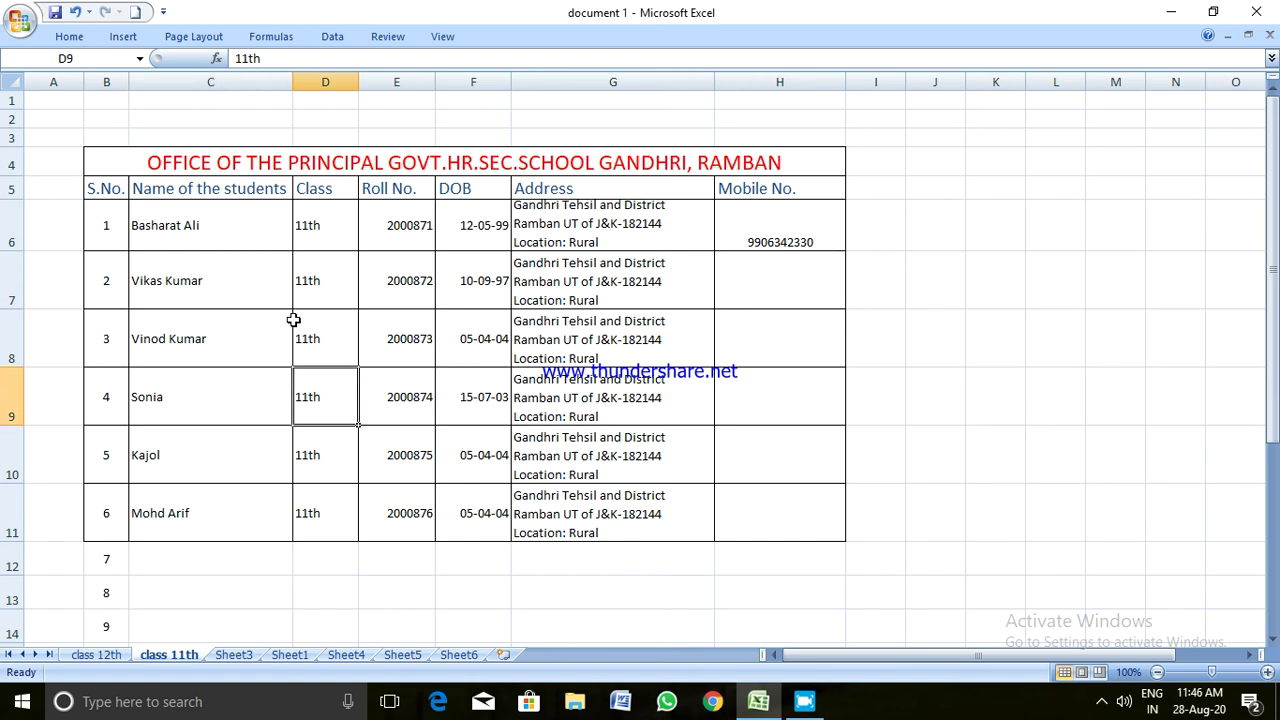
{"action": "left_click", "coordinate": [814, 532]}
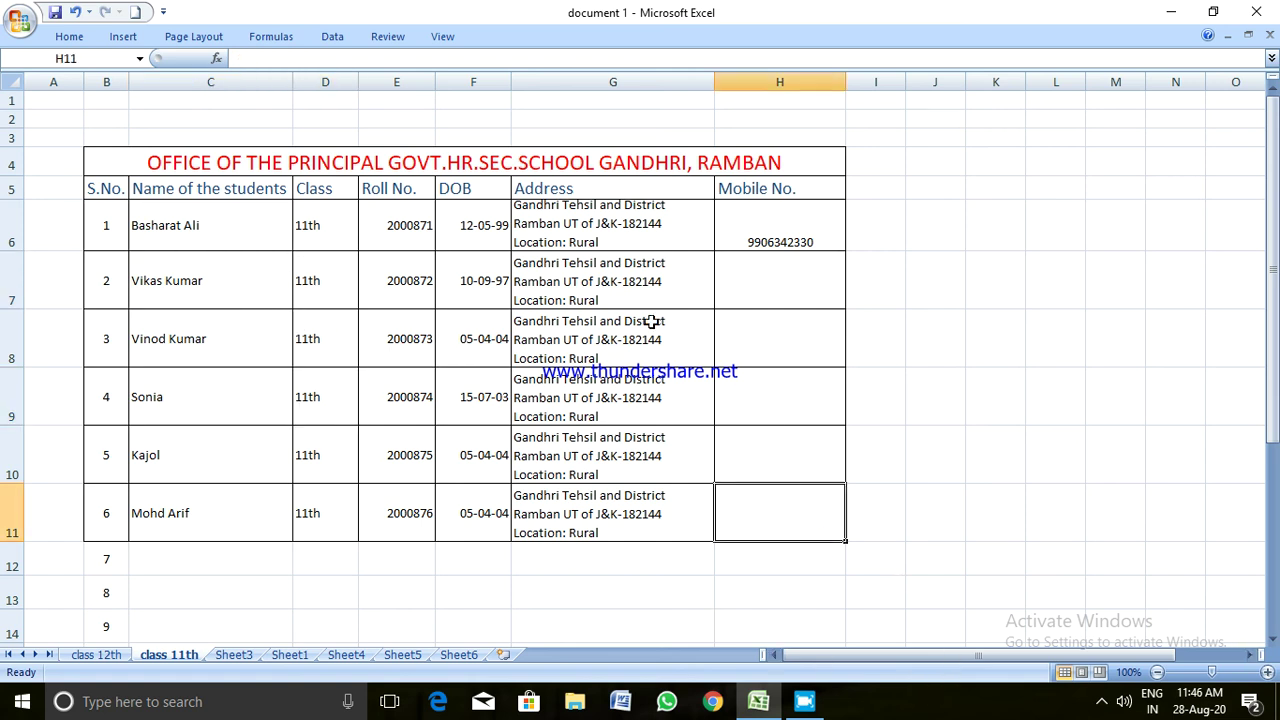
{"action": "left_click", "coordinate": [70, 37]}
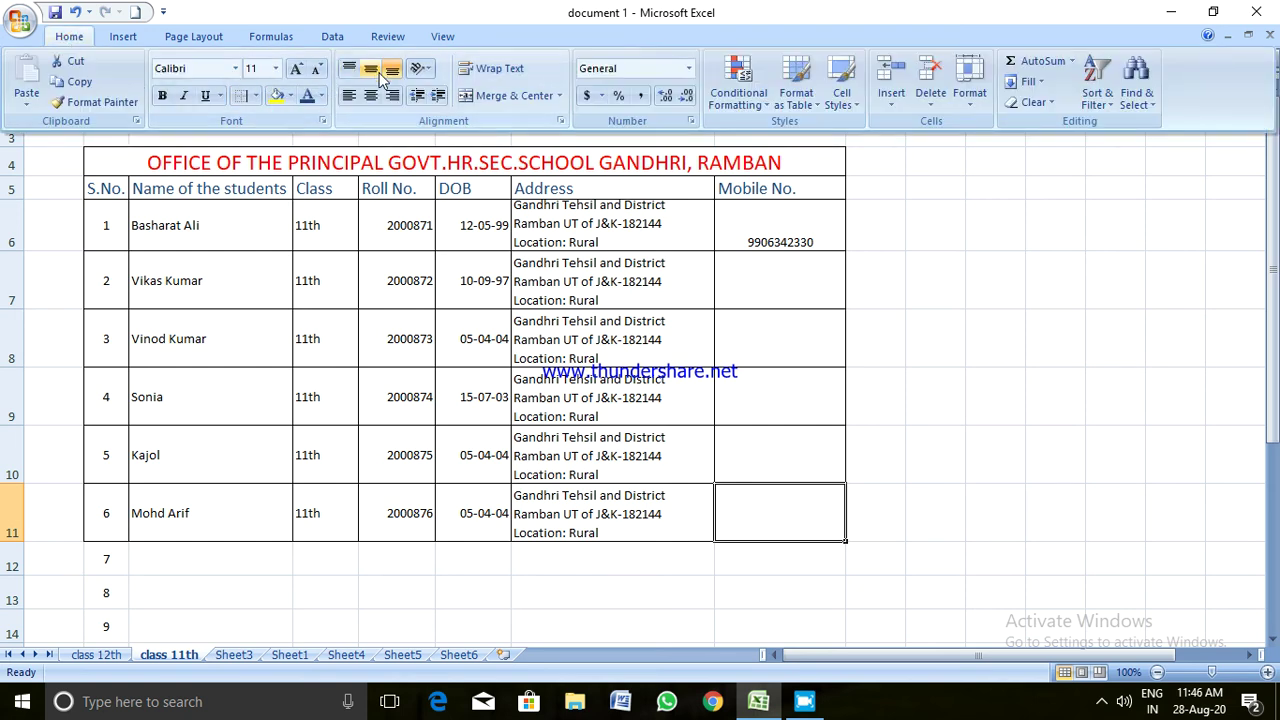
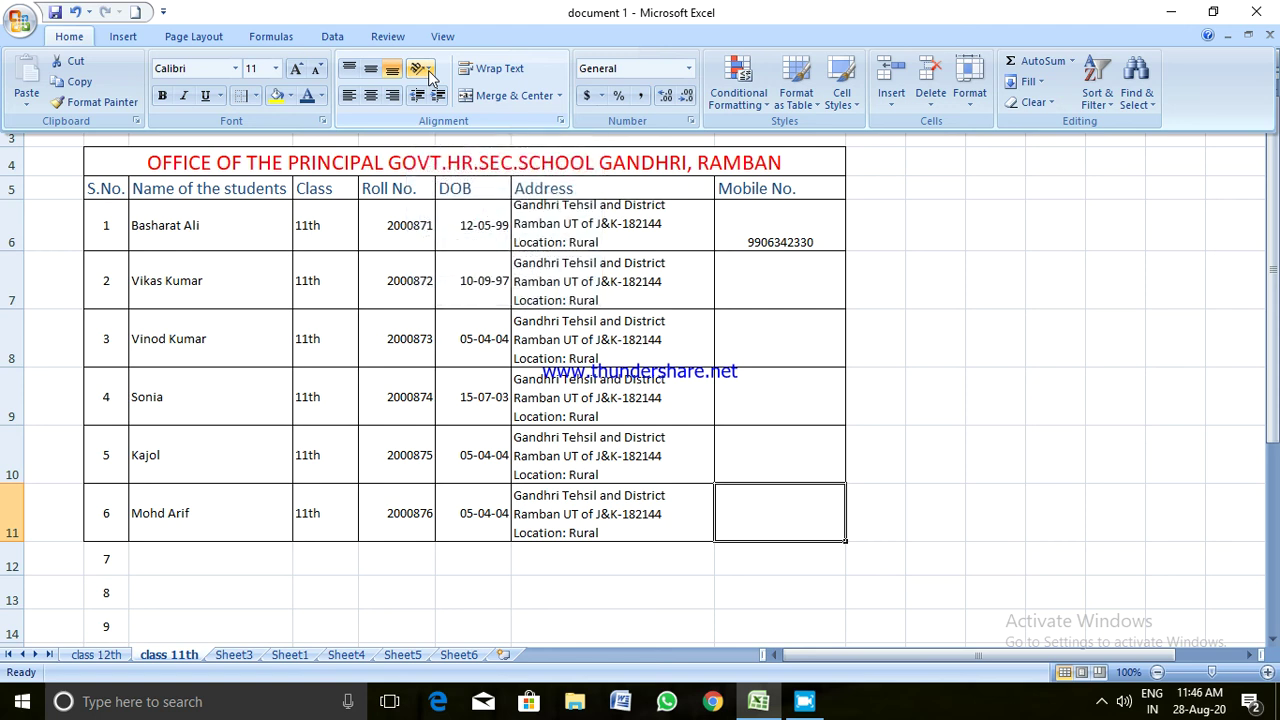
Rotate the DOB heading in F5 to read upward with Rotate Text Up
{"action": "key", "text": "ctrl+F1"}
{"action": "left_click", "coordinate": [472, 187]}
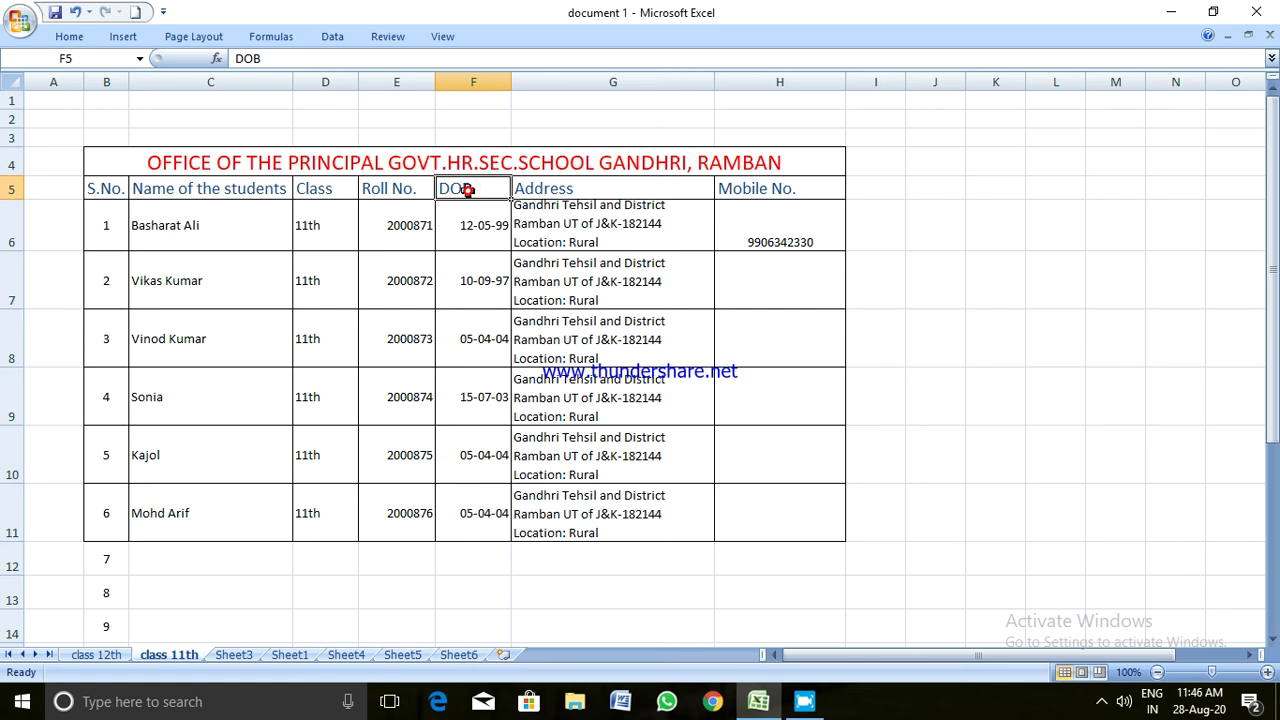
{"action": "left_click", "coordinate": [72, 38]}
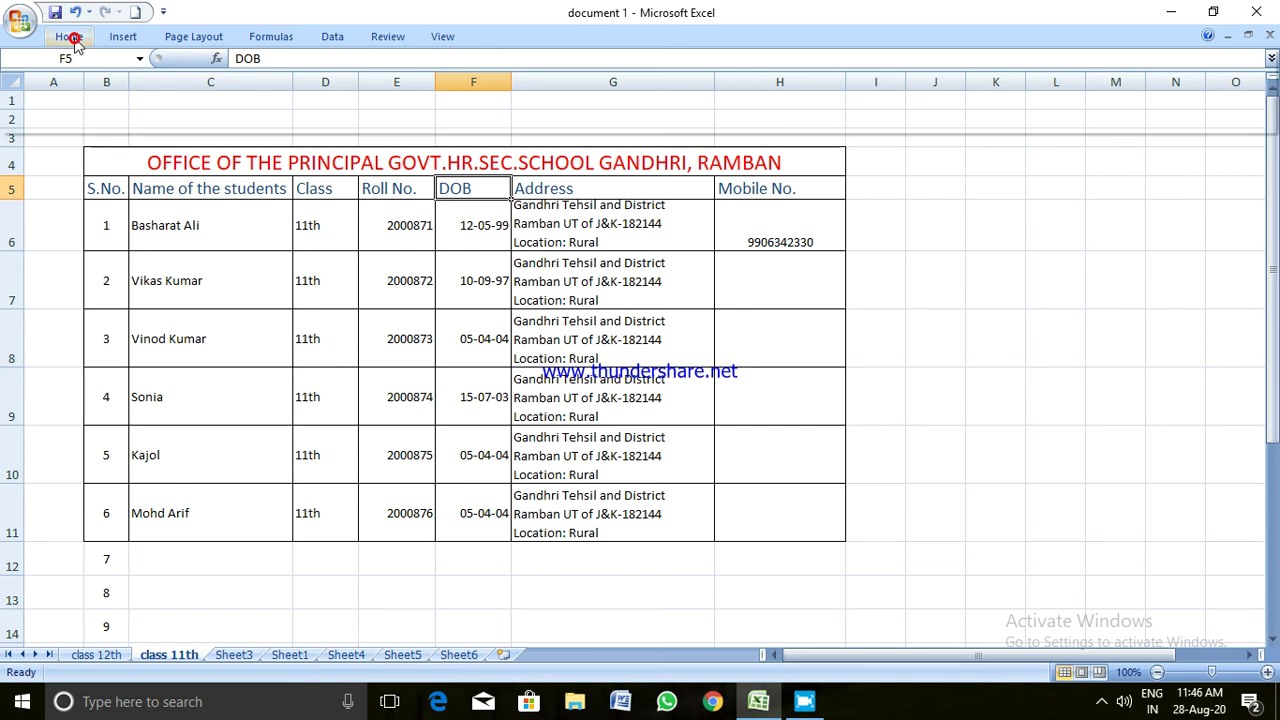
{"action": "left_click", "coordinate": [425, 69]}
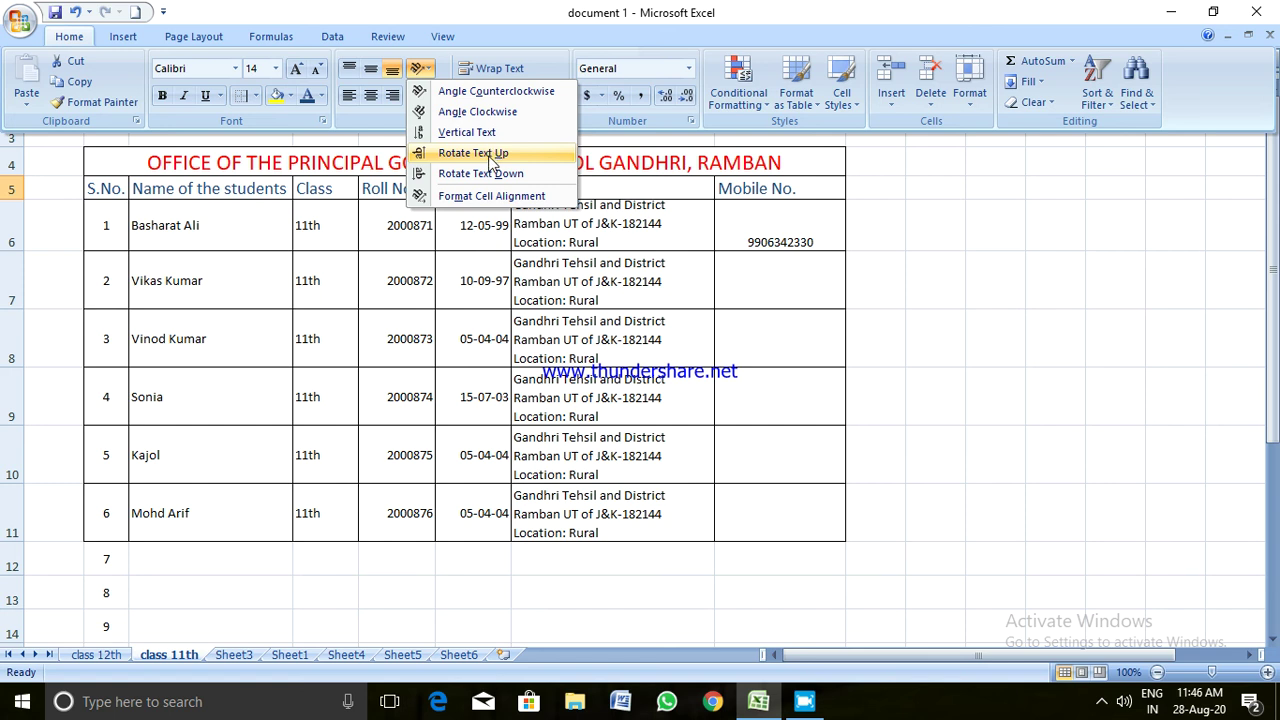
{"action": "left_click", "coordinate": [488, 156]}
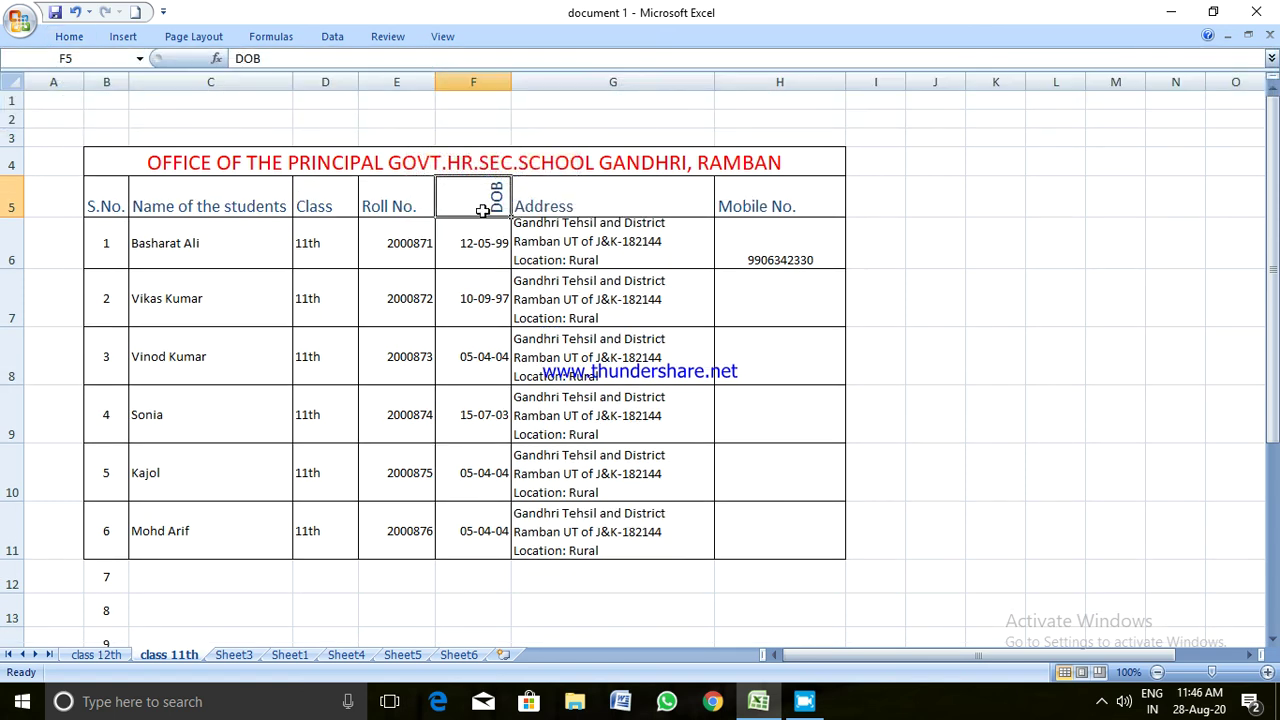
Rotate the DOB dates in F6:F11 upward and heighten row 6 so its date fits
{"action": "left_click_drag", "start_coordinate": [485, 238], "coordinate": [488, 530]}
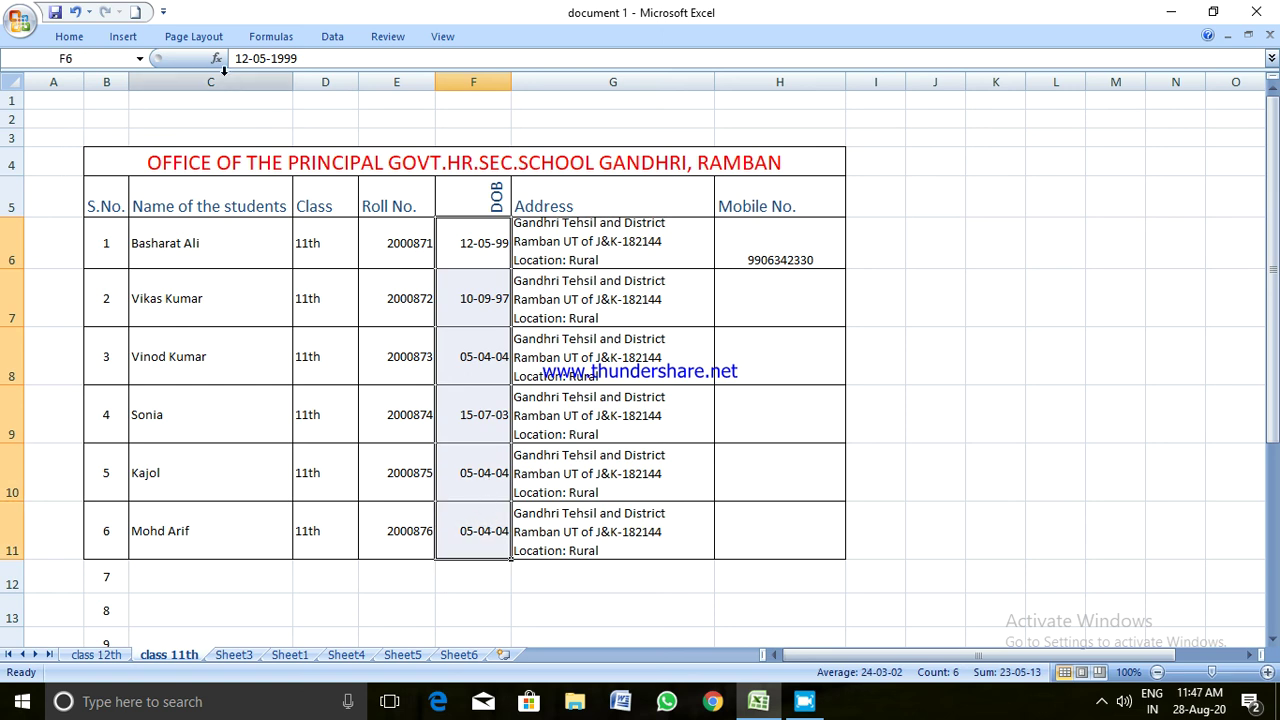
{"action": "left_click", "coordinate": [70, 37]}
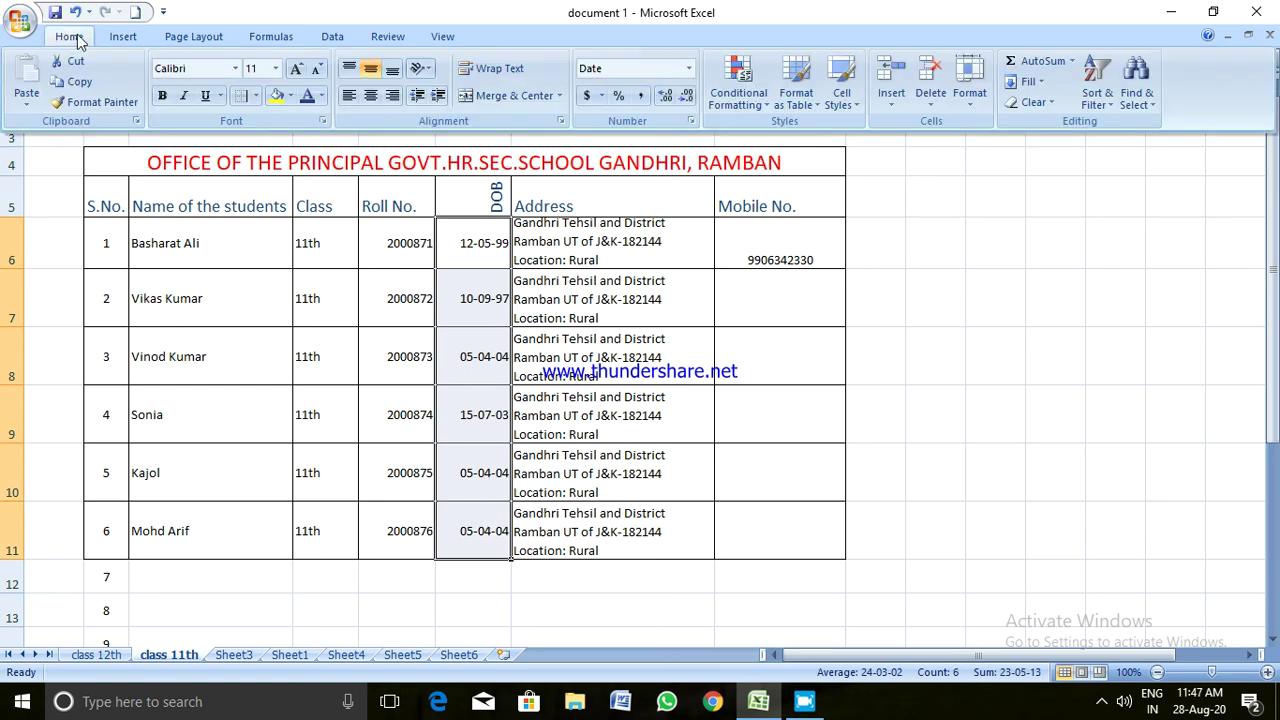
{"action": "left_click", "coordinate": [420, 68]}
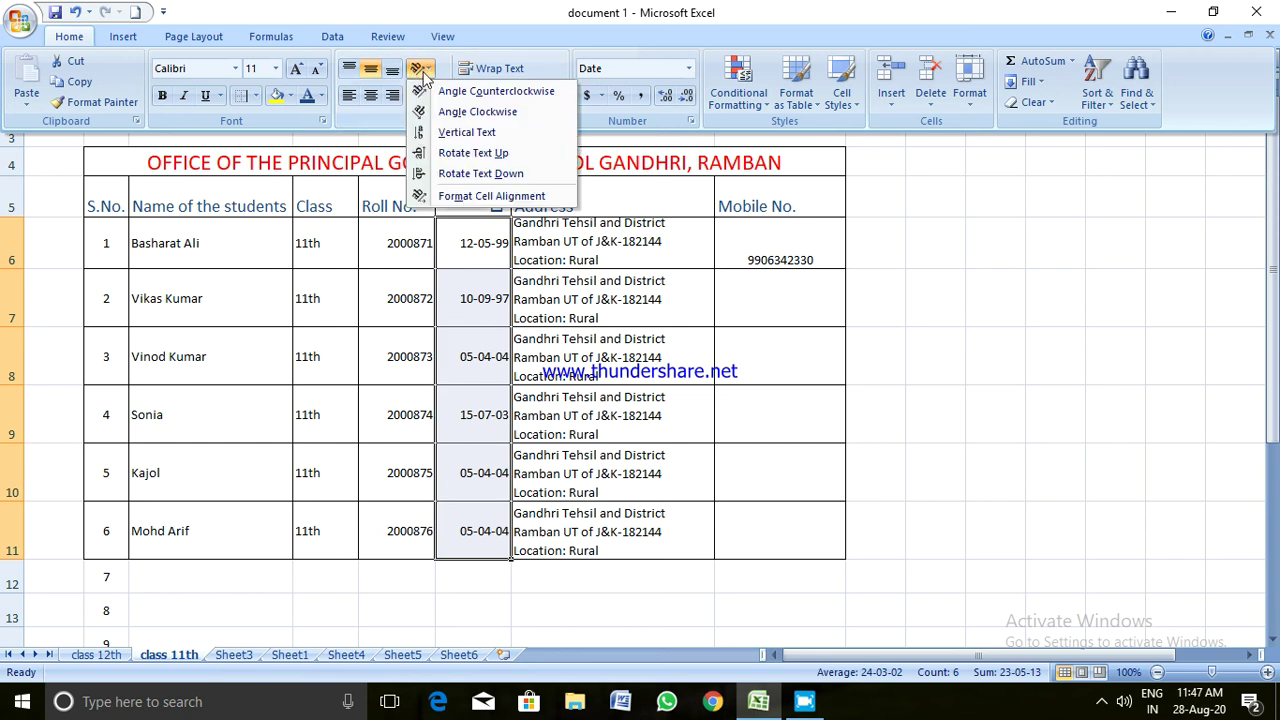
{"action": "left_click", "coordinate": [428, 155]}
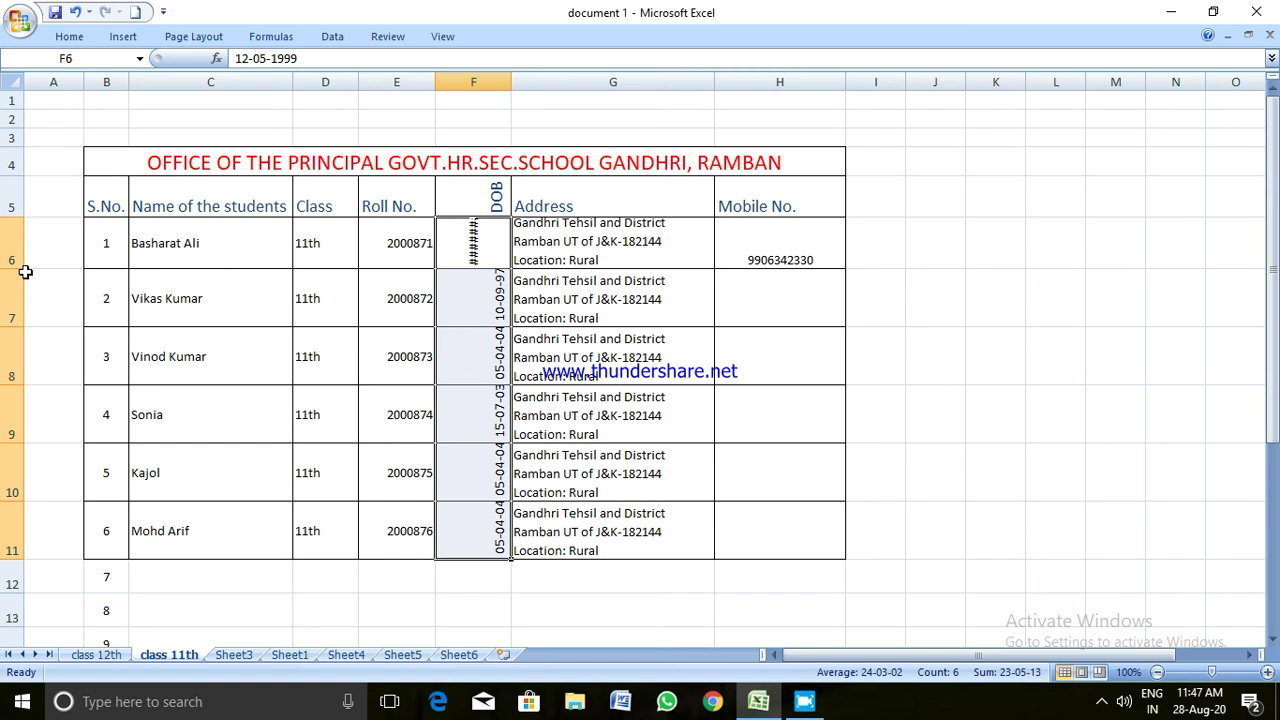
{"action": "left_click_drag", "start_coordinate": [21, 269], "coordinate": [20, 287]}
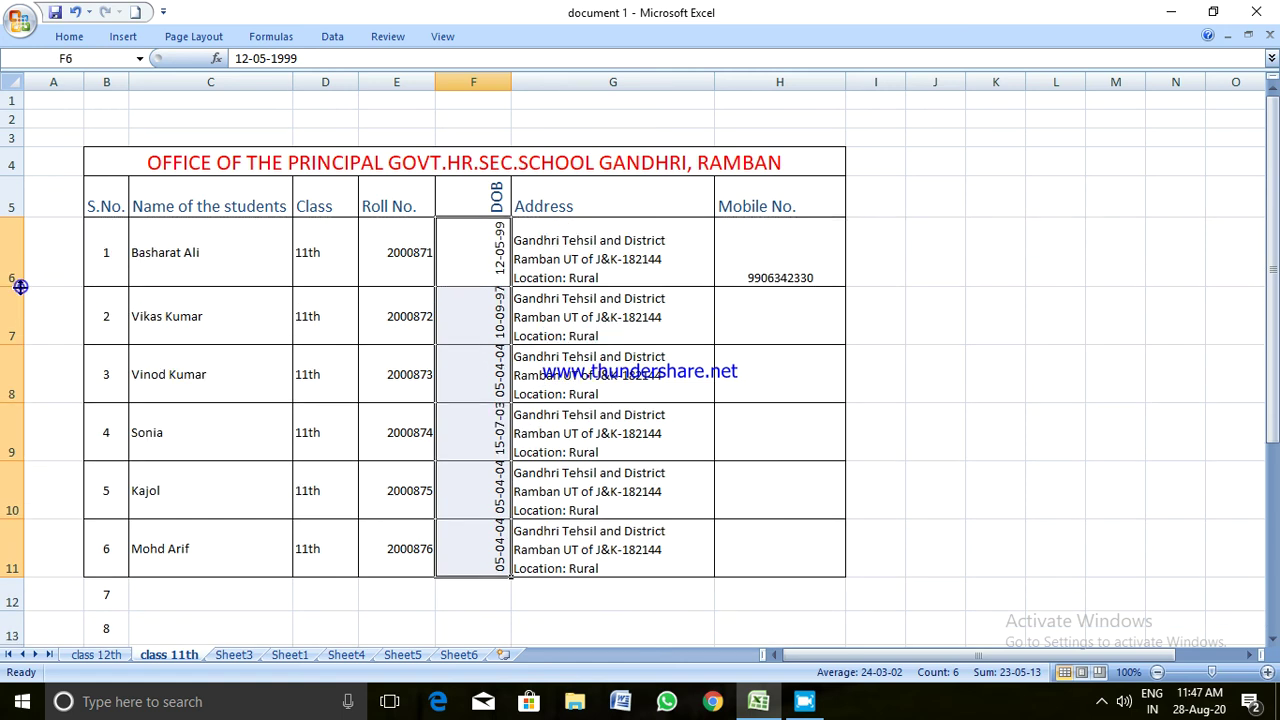
{"action": "left_click", "coordinate": [470, 81]}
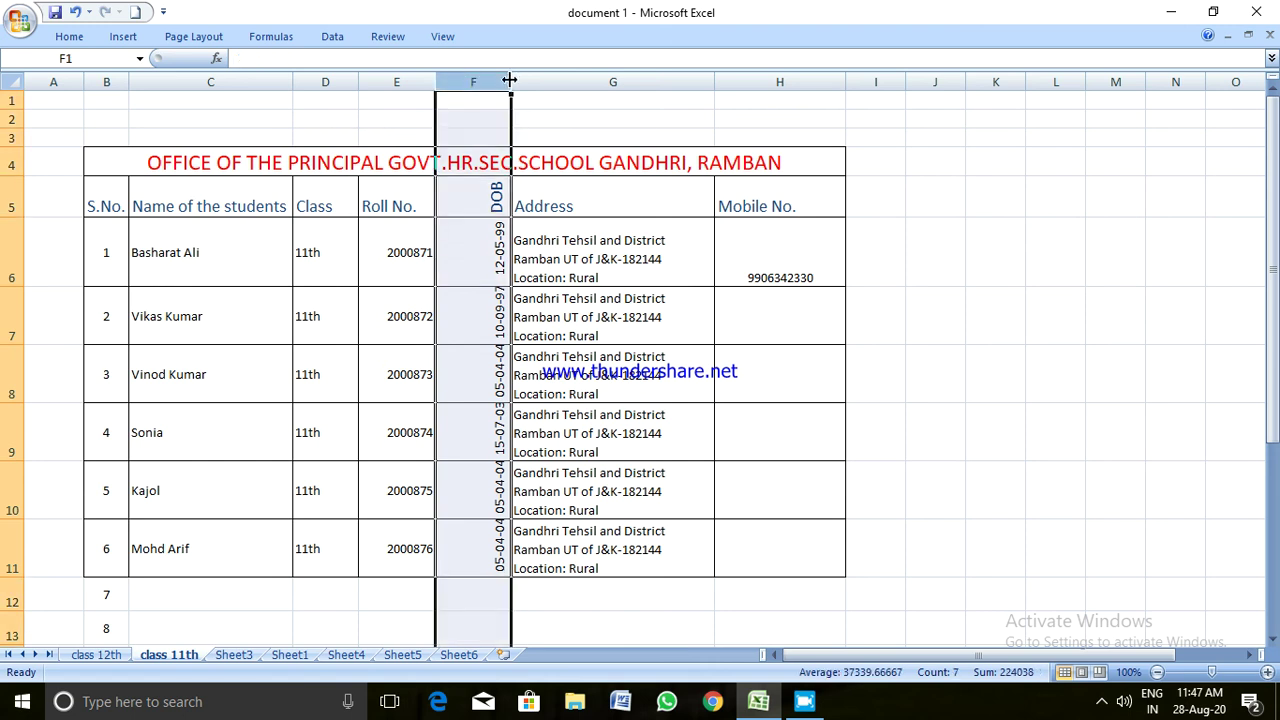
Narrow column F around the rotated dates and make student rows 6–11 taller
{"action": "left_click_drag", "start_coordinate": [509, 80], "coordinate": [476, 81]}
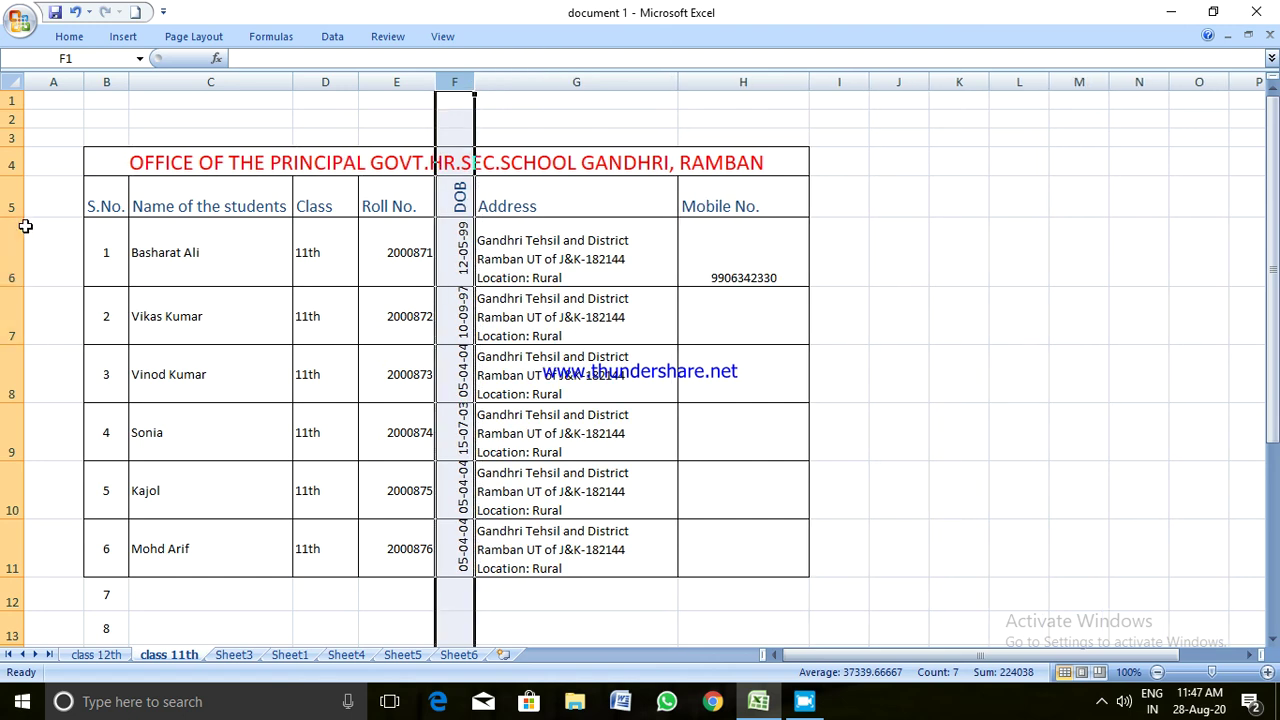
{"action": "left_click_drag", "start_coordinate": [11, 236], "coordinate": [11, 572]}
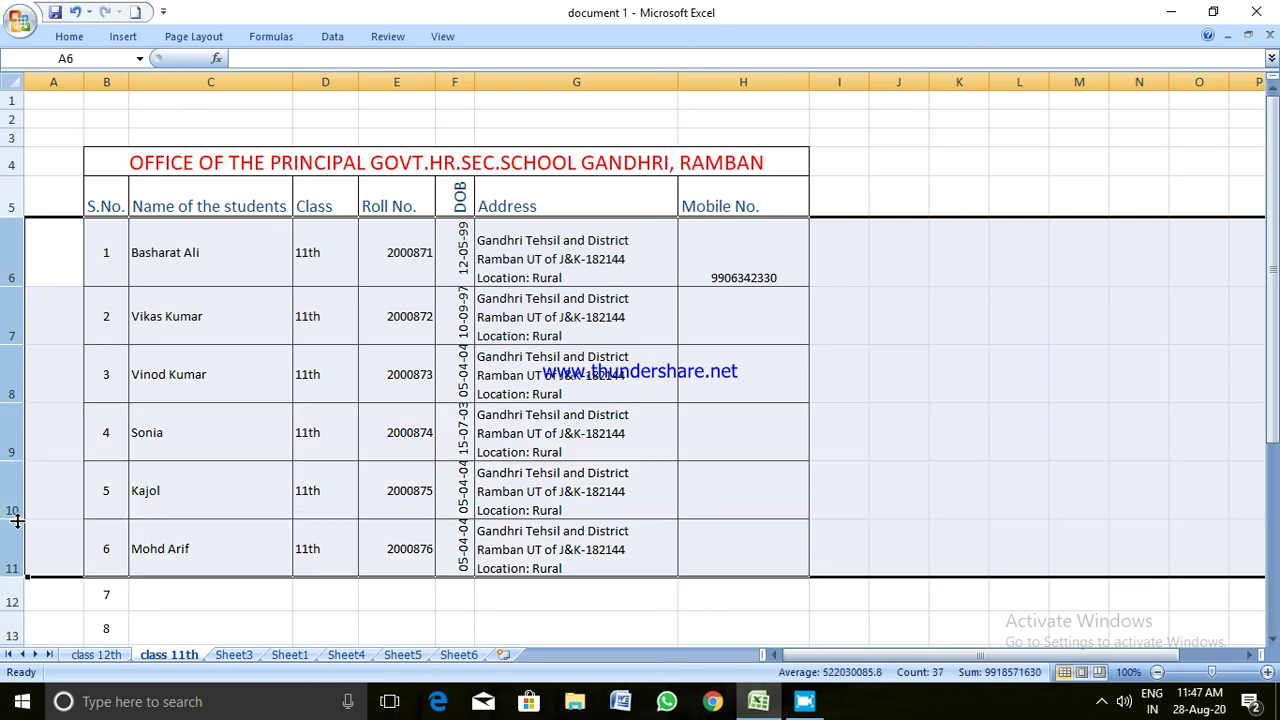
{"action": "left_click_drag", "start_coordinate": [12, 519], "coordinate": [12, 530]}
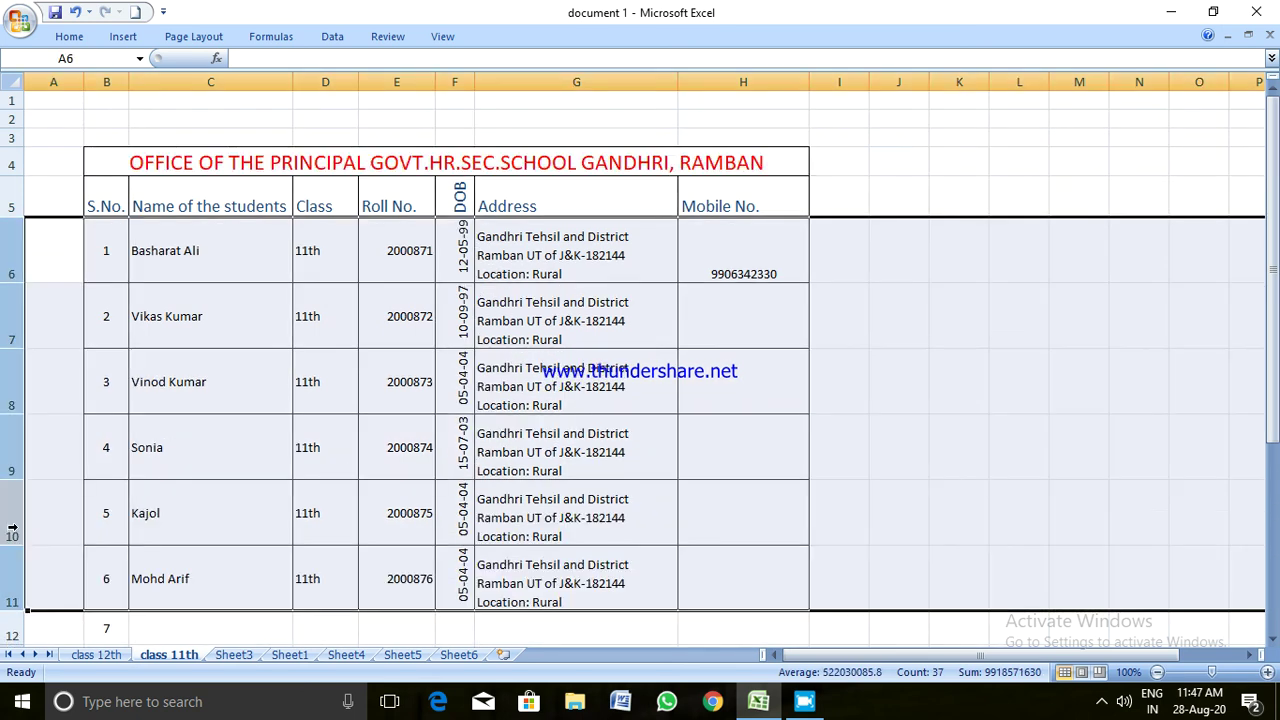
{"action": "left_click", "coordinate": [632, 268]}
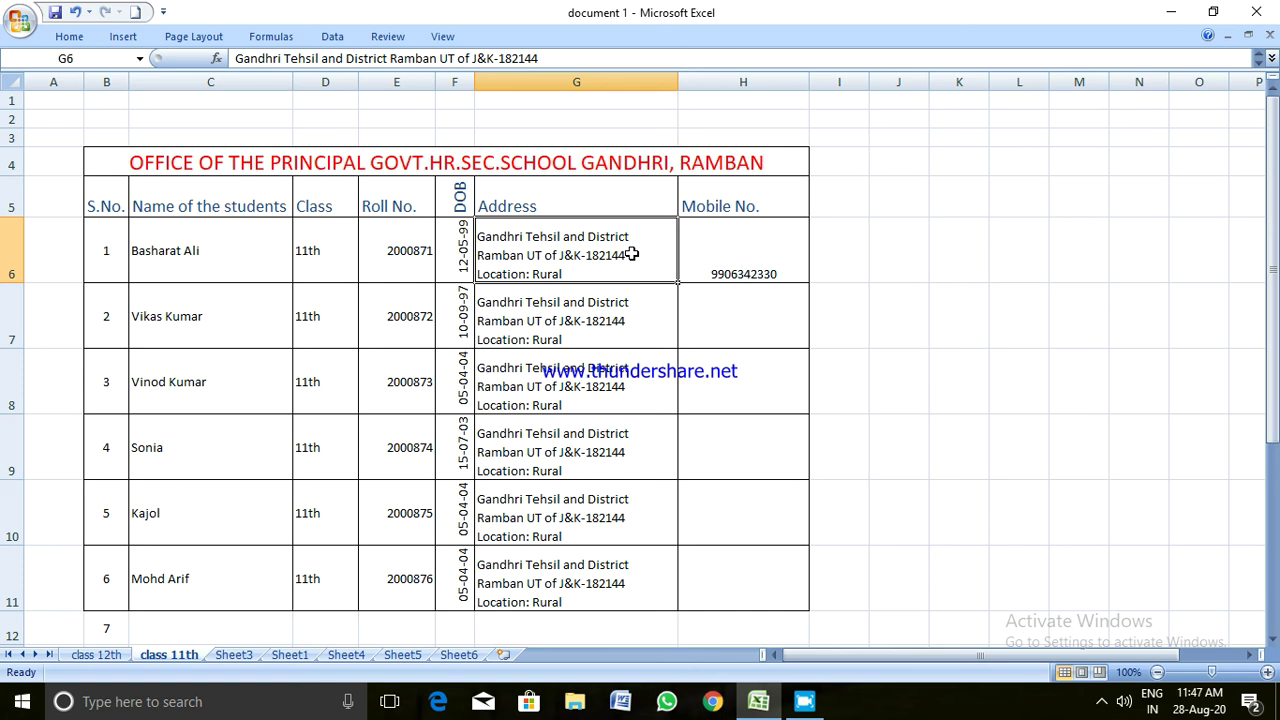
Angle the DOB heading in F5 counterclockwise
{"action": "left_click", "coordinate": [455, 194]}
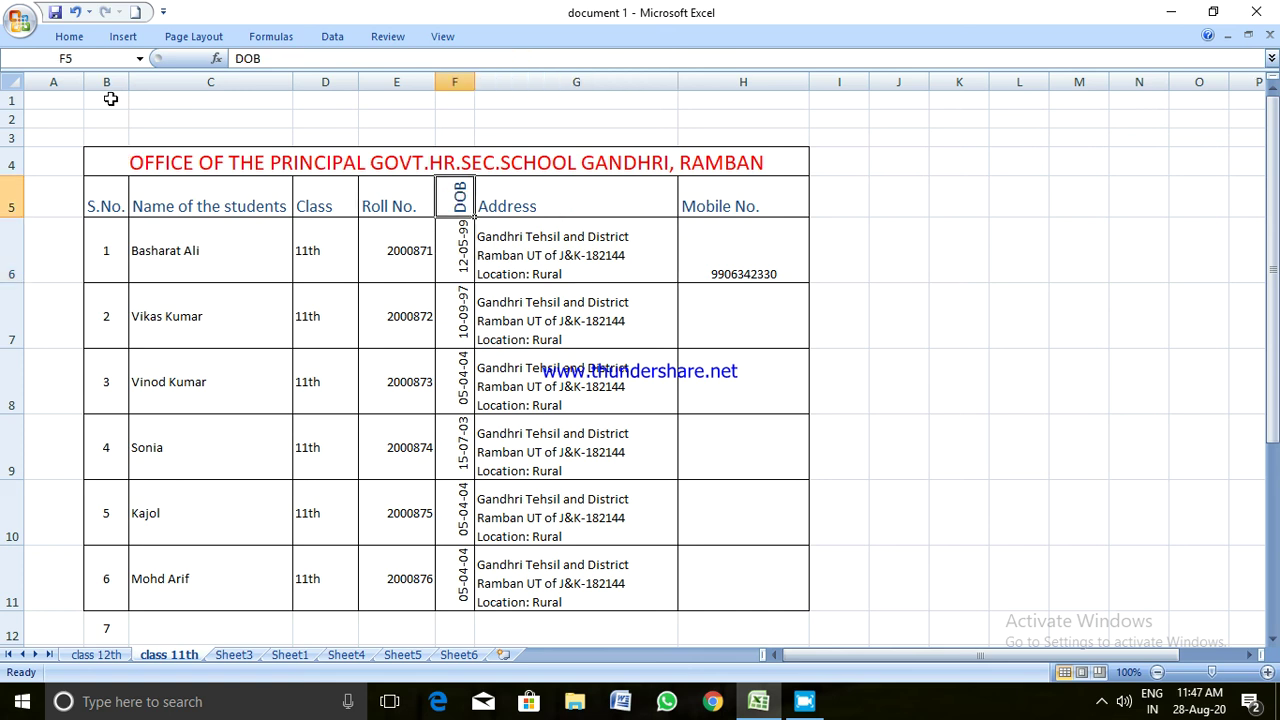
{"action": "left_click", "coordinate": [70, 37]}
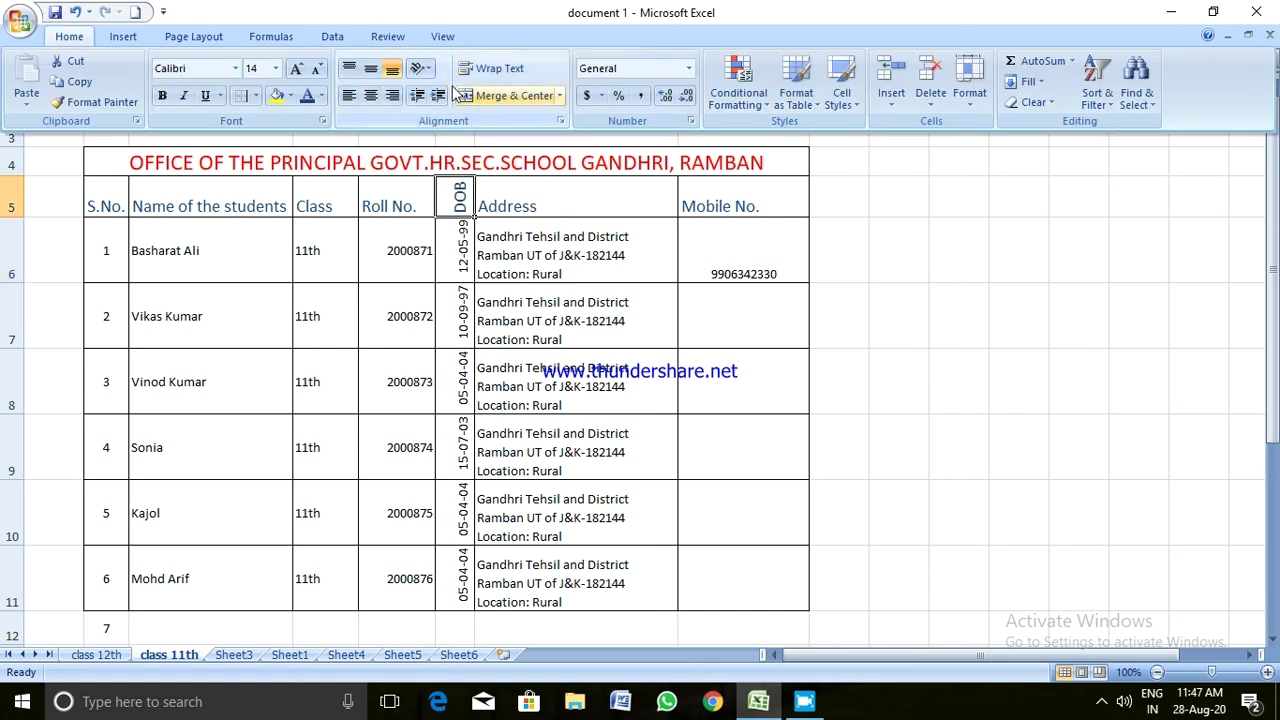
{"action": "left_click", "coordinate": [421, 68]}
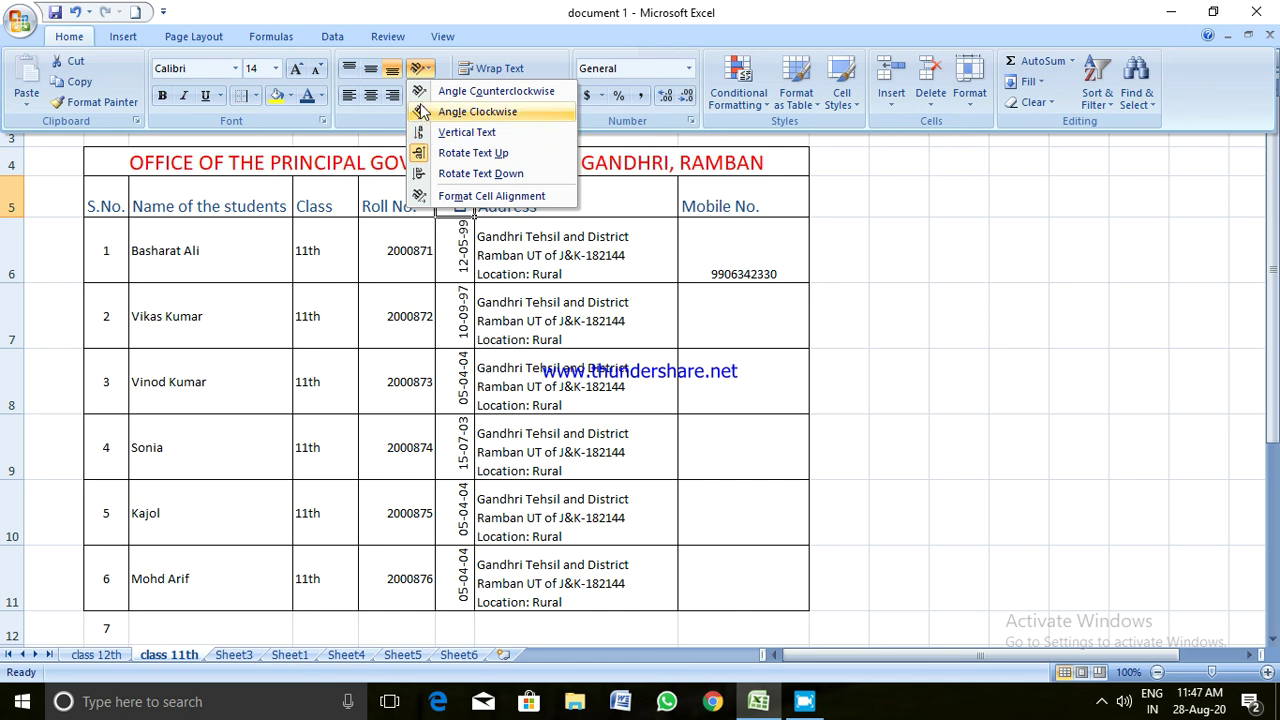
{"action": "left_click", "coordinate": [470, 91]}
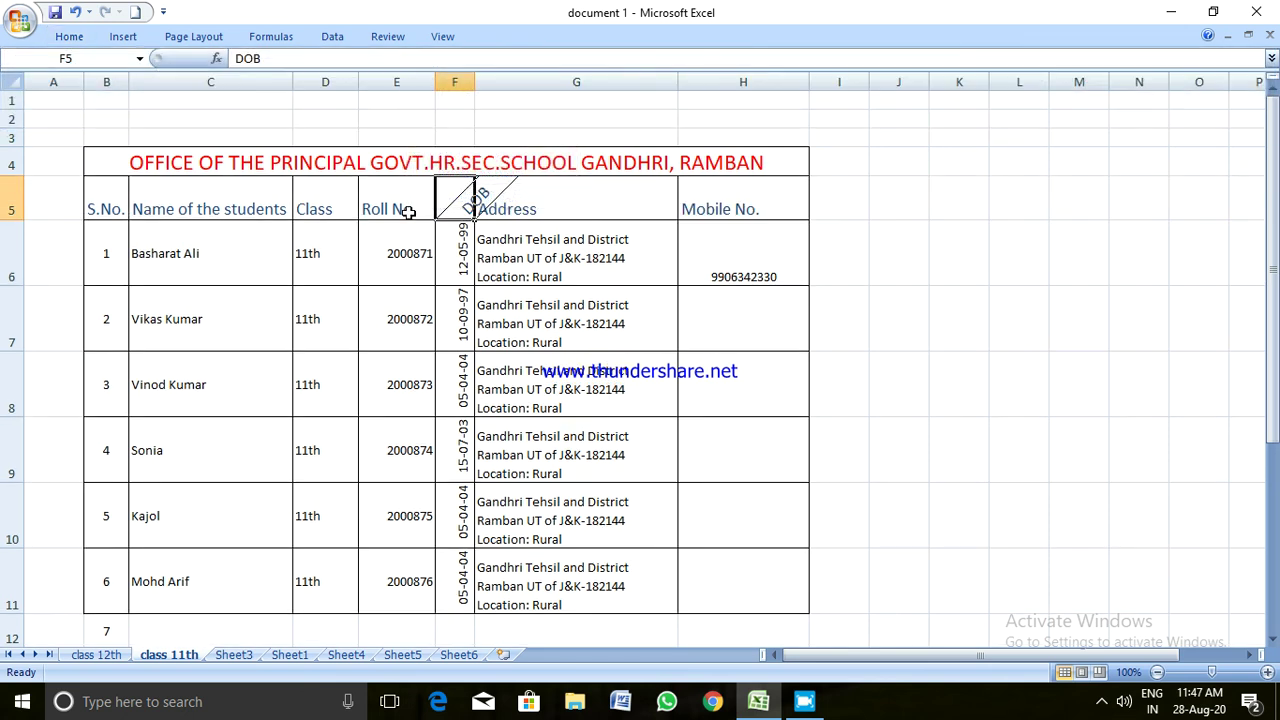
Raise header row 5 to a 60-point height and select B5:H5
{"action": "left_click_drag", "start_coordinate": [19, 219], "coordinate": [11, 250]}
{"action": "left_click", "coordinate": [714, 257]}
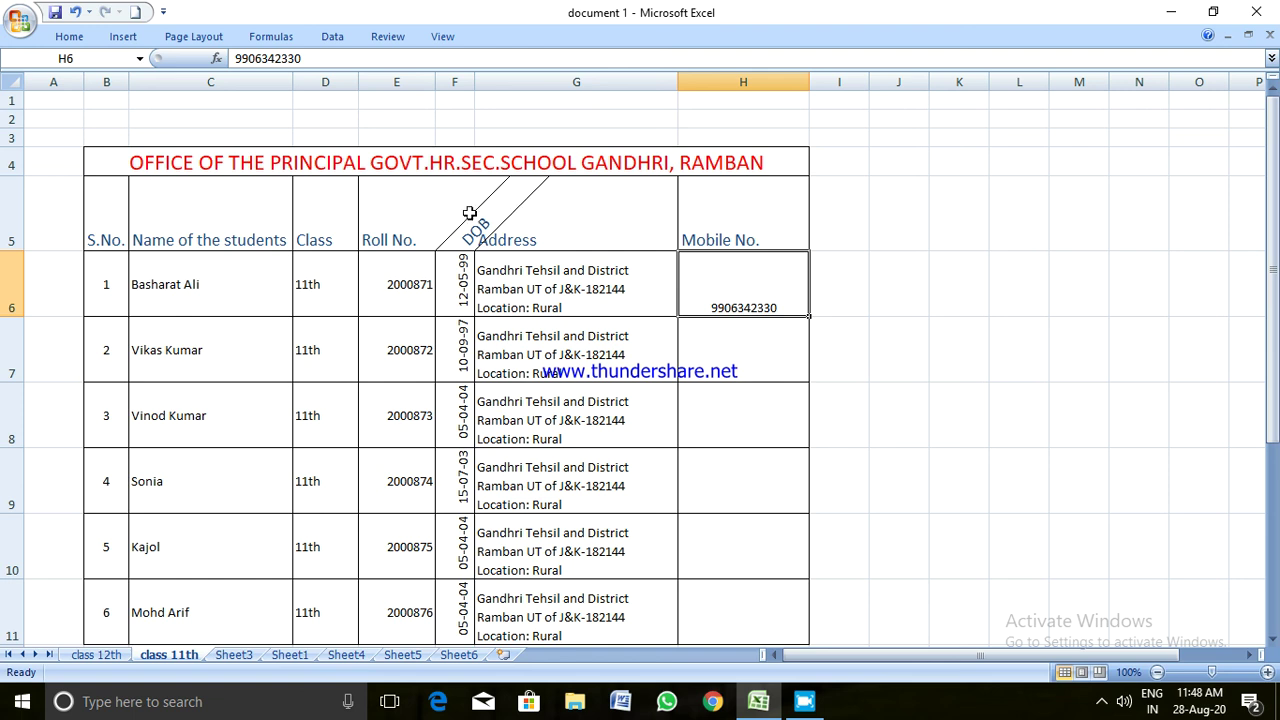
{"action": "left_click_drag", "start_coordinate": [126, 220], "coordinate": [705, 223]}
Angle all header labels in B5:H5 counterclockwise
{"action": "left_click", "coordinate": [72, 38]}
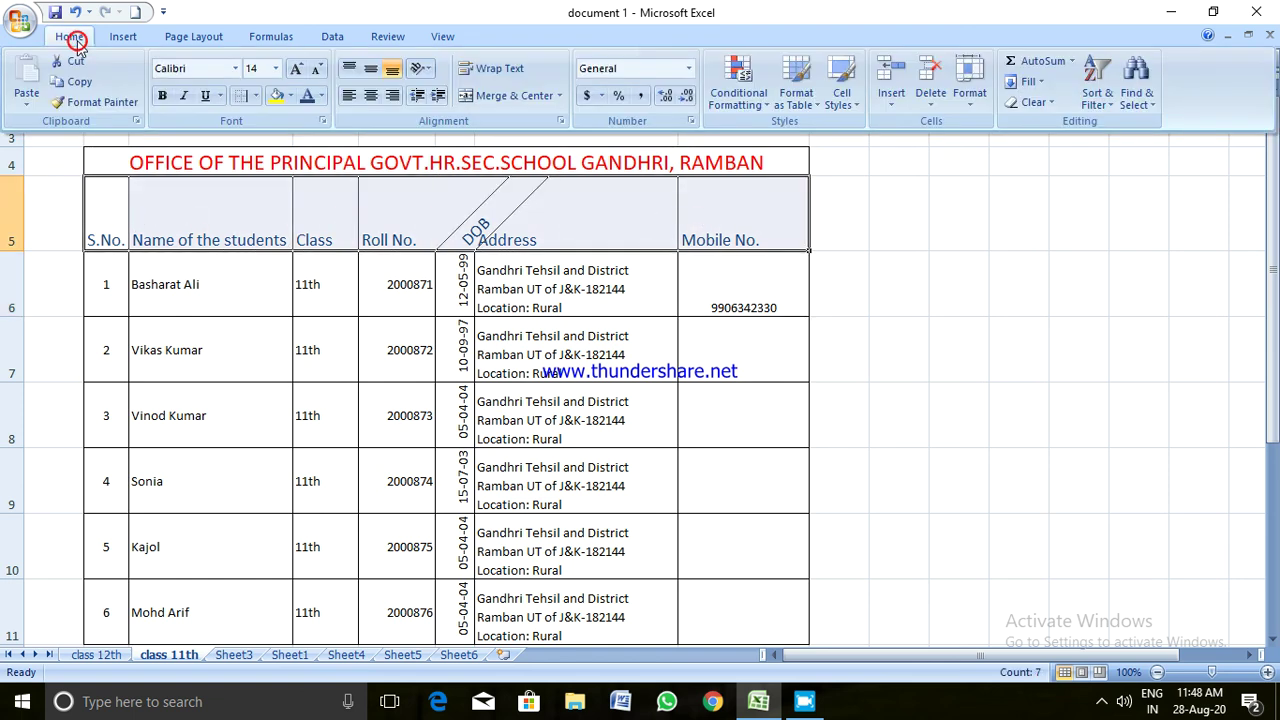
{"action": "left_click", "coordinate": [419, 70]}
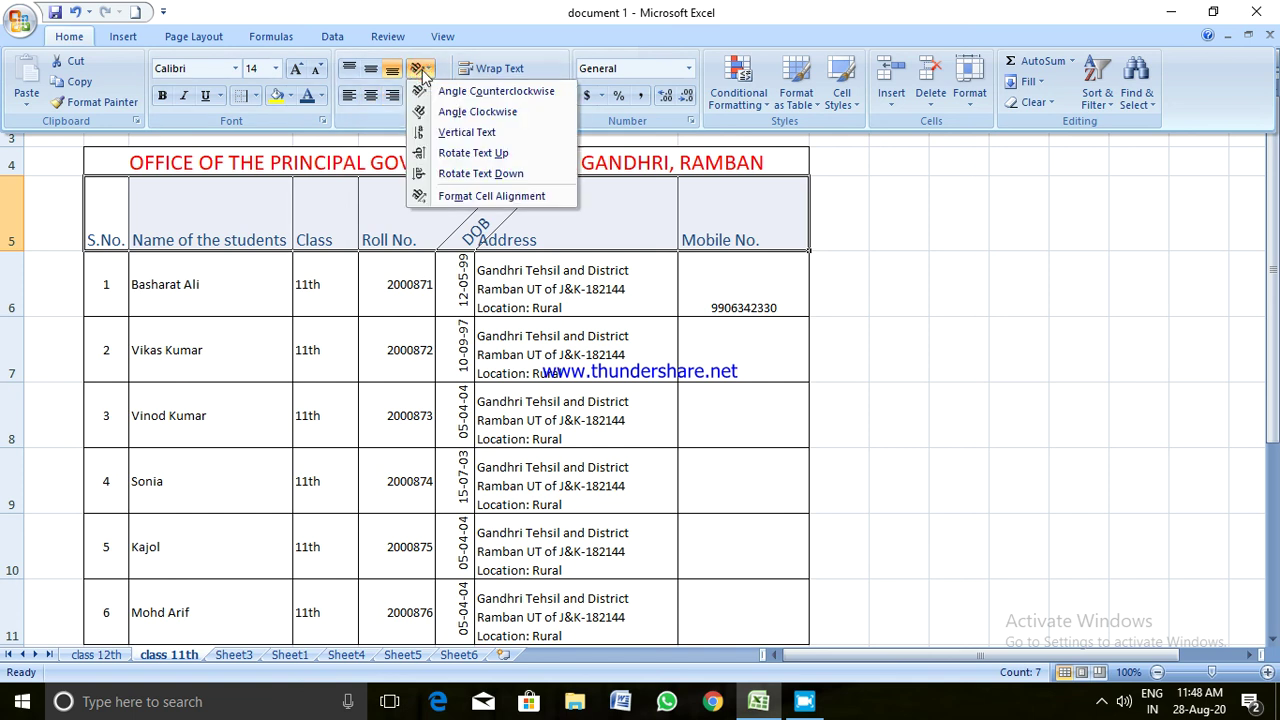
{"action": "left_click", "coordinate": [439, 92]}
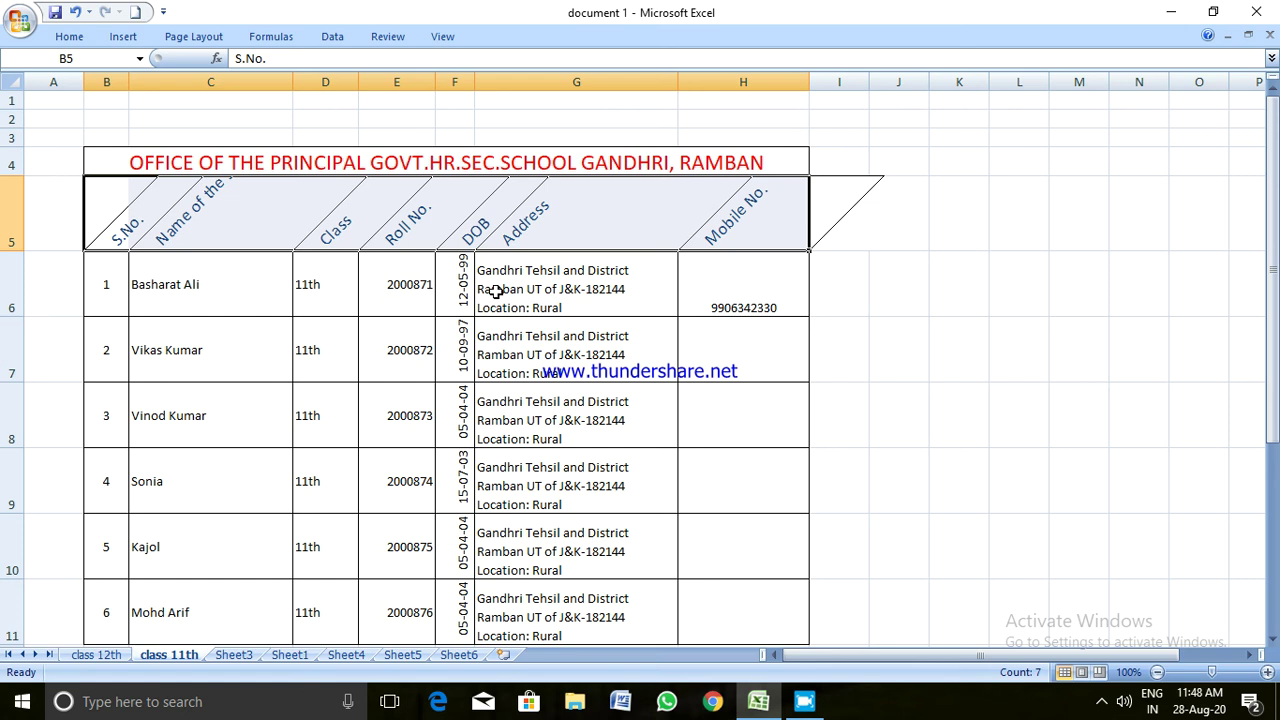
Raise header row 5 to 67.50 so every slanted heading shows fully
{"action": "left_click", "coordinate": [419, 294]}
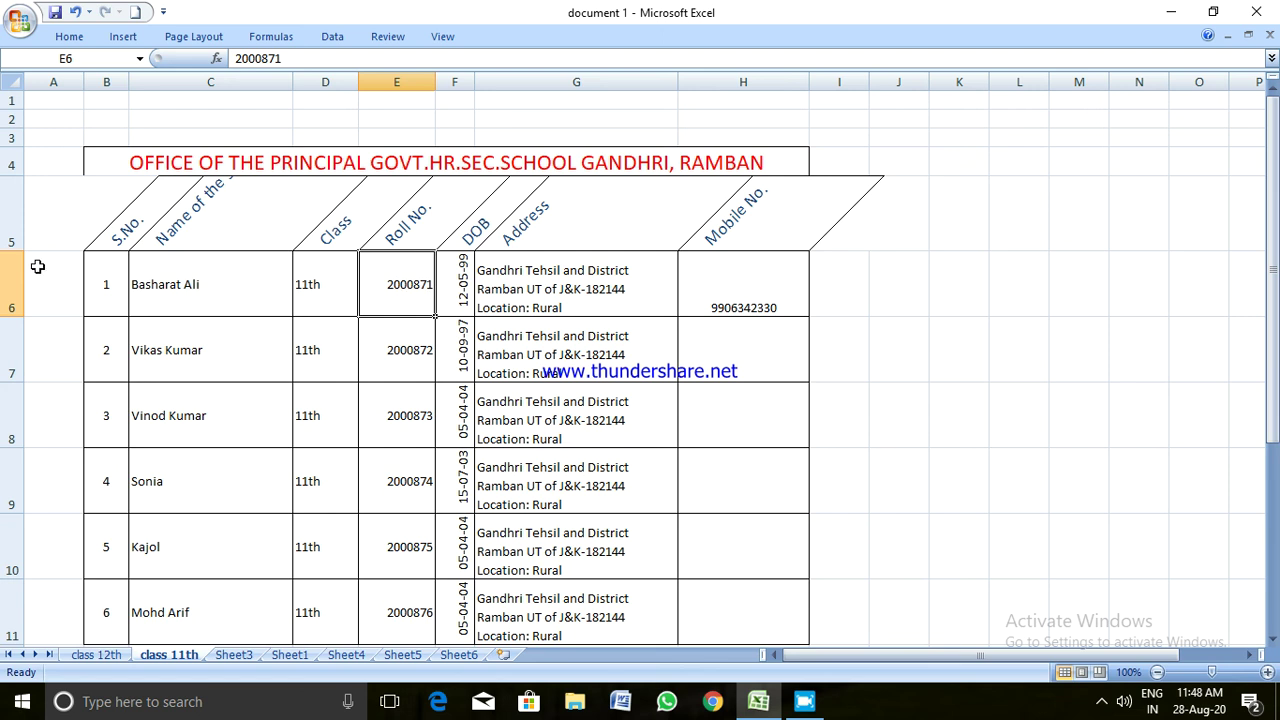
{"action": "left_click_drag", "start_coordinate": [12, 251], "coordinate": [8, 332]}
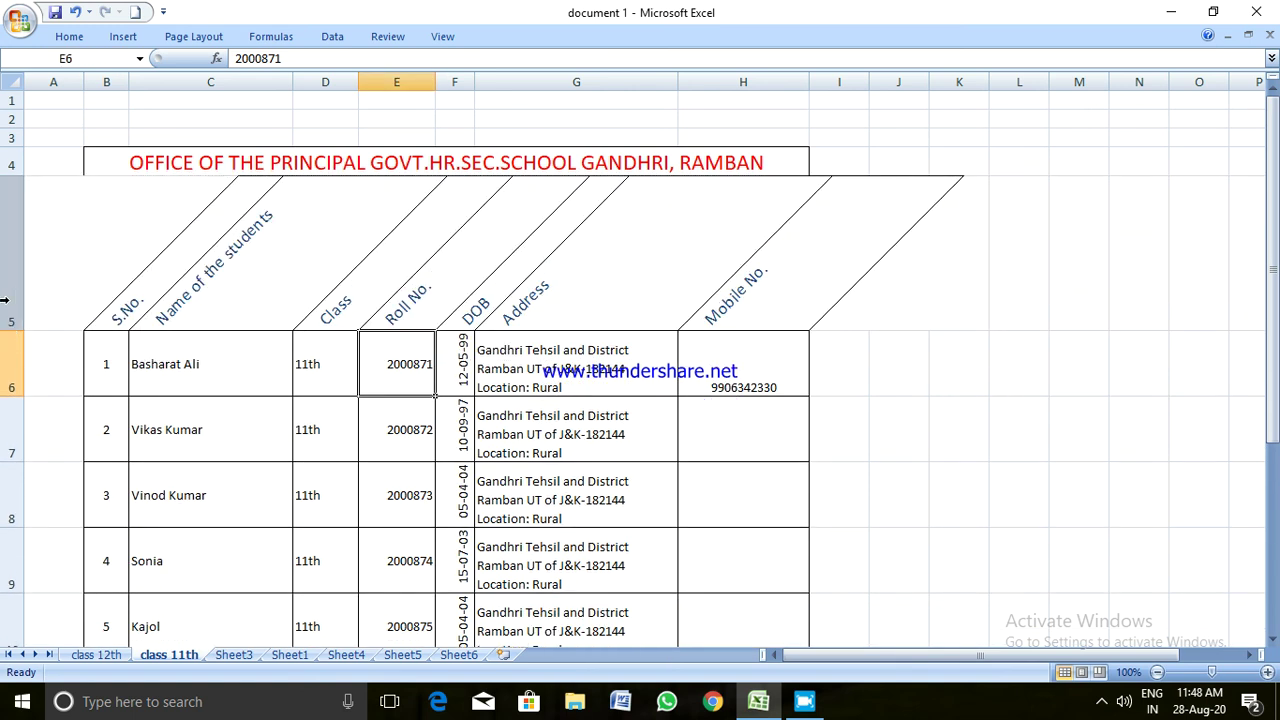
{"action": "left_click", "coordinate": [13, 257]}
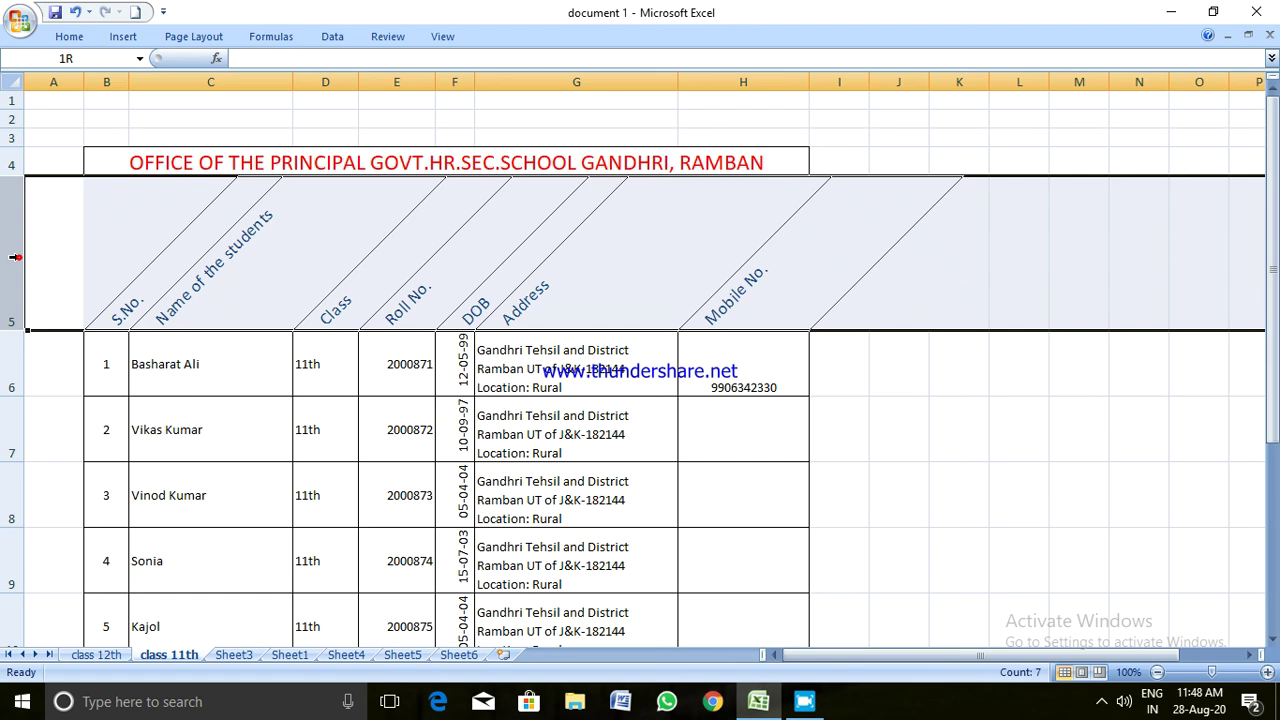
{"action": "left_click", "coordinate": [80, 36]}
Change the row 5 header labels to Vertical Text with stacked letters
{"action": "left_click", "coordinate": [421, 68]}
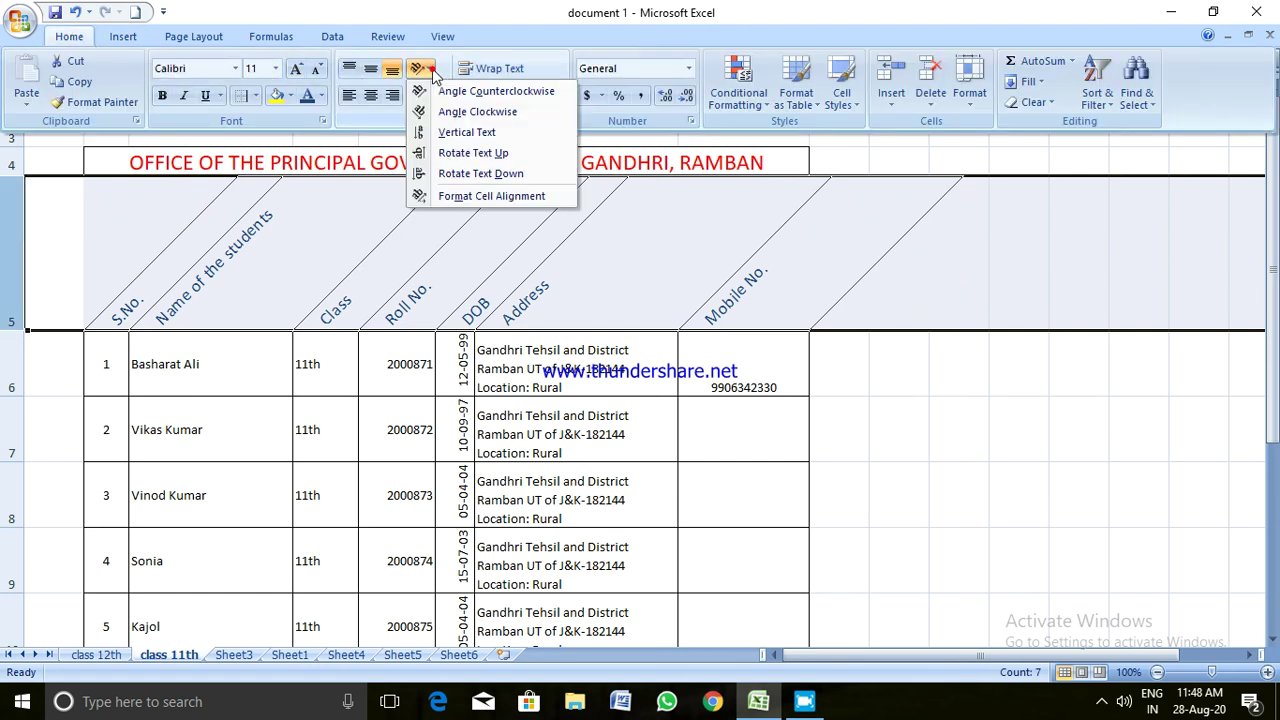
{"action": "left_click", "coordinate": [466, 132]}
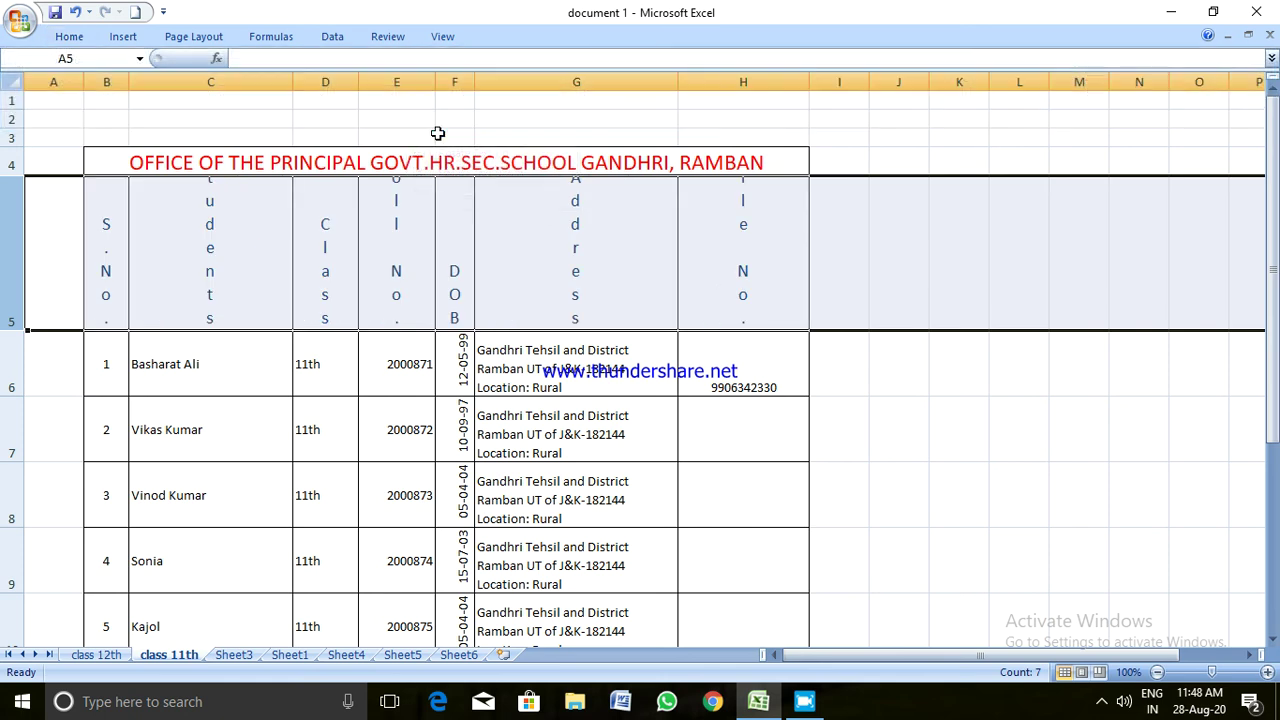
{"action": "left_click", "coordinate": [67, 38]}
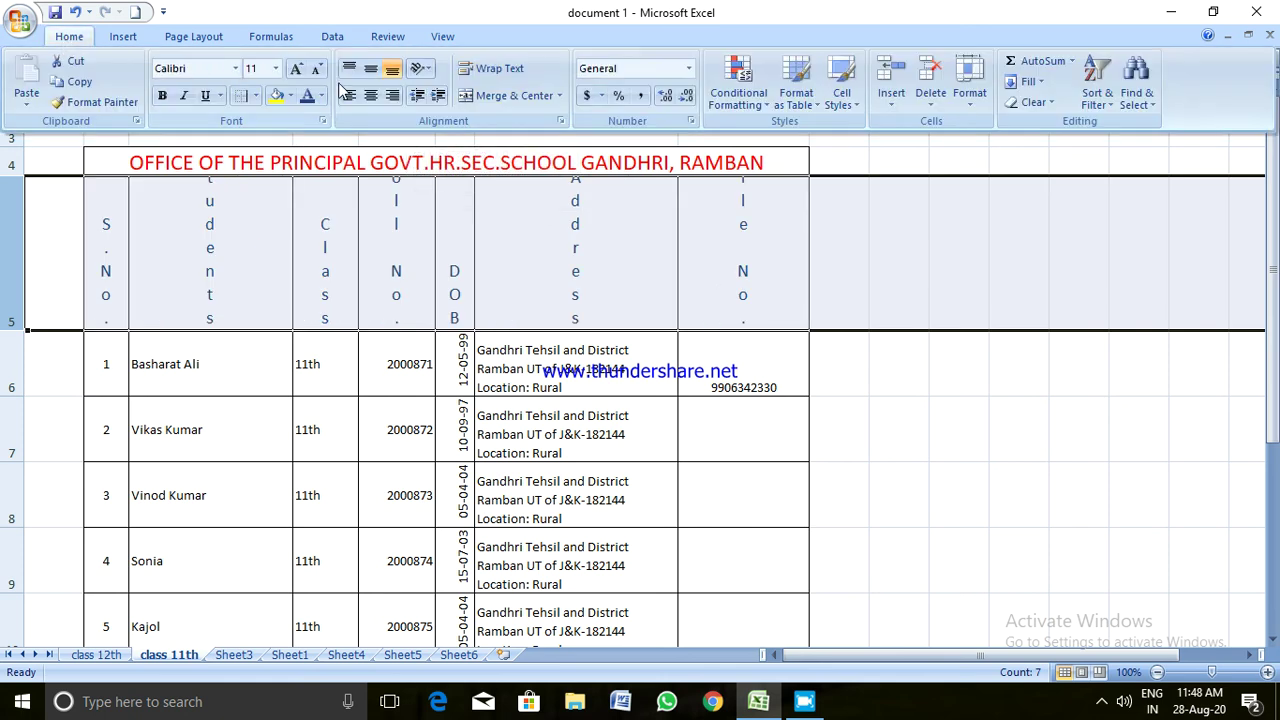
{"action": "left_click", "coordinate": [425, 70]}
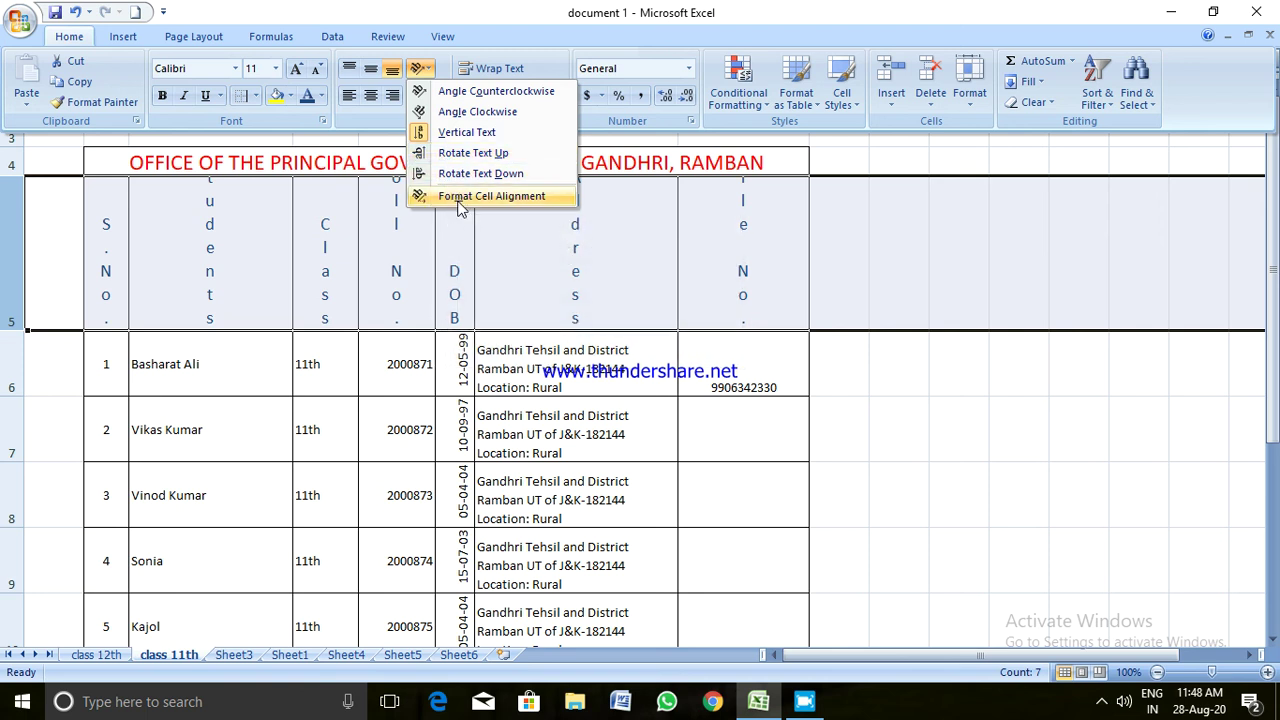
Set the header row's vertical alignment to Justify in the Format Cells dialog
{"action": "left_click", "coordinate": [460, 198]}
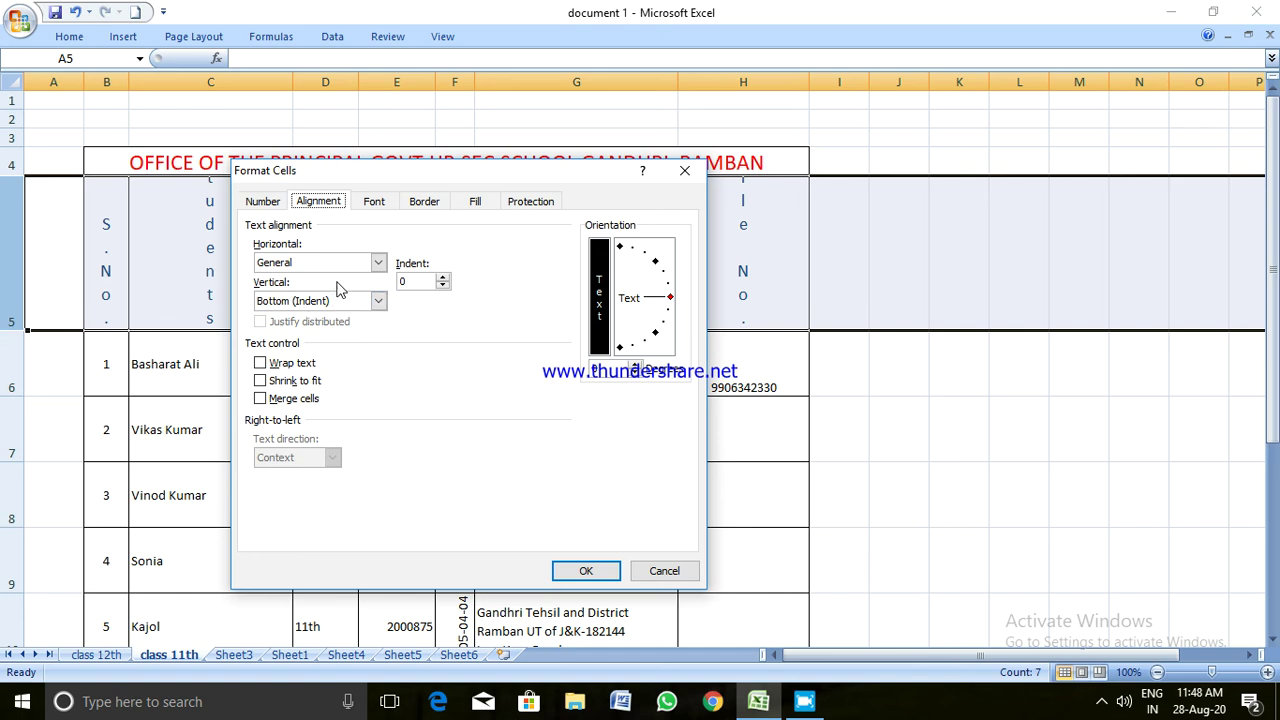
{"action": "left_click", "coordinate": [378, 301]}
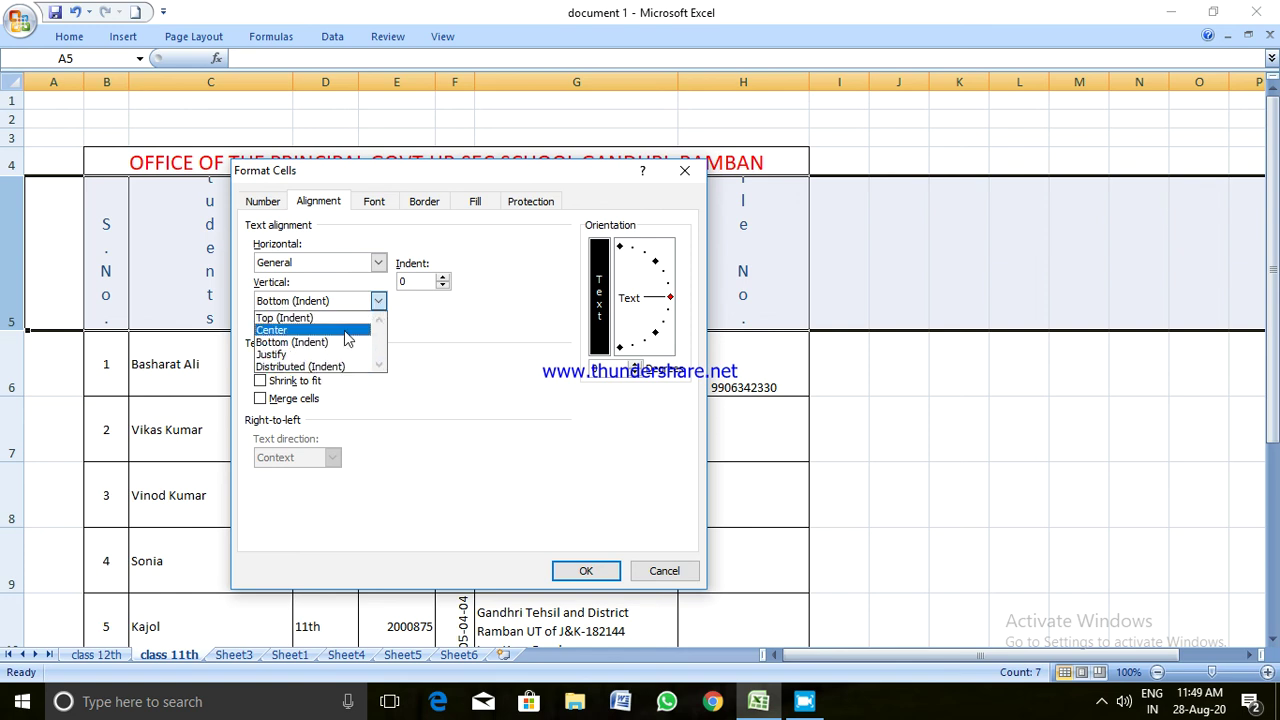
{"action": "left_click", "coordinate": [333, 355]}
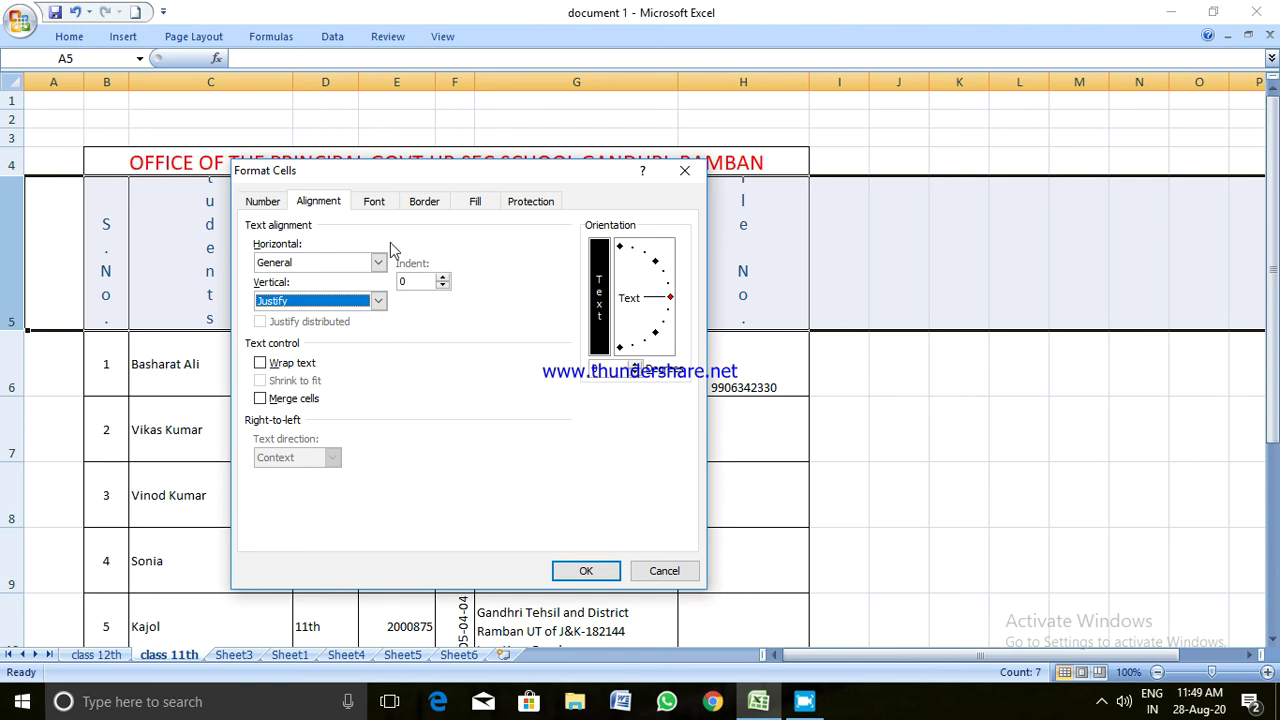
{"action": "left_click", "coordinate": [373, 203]}
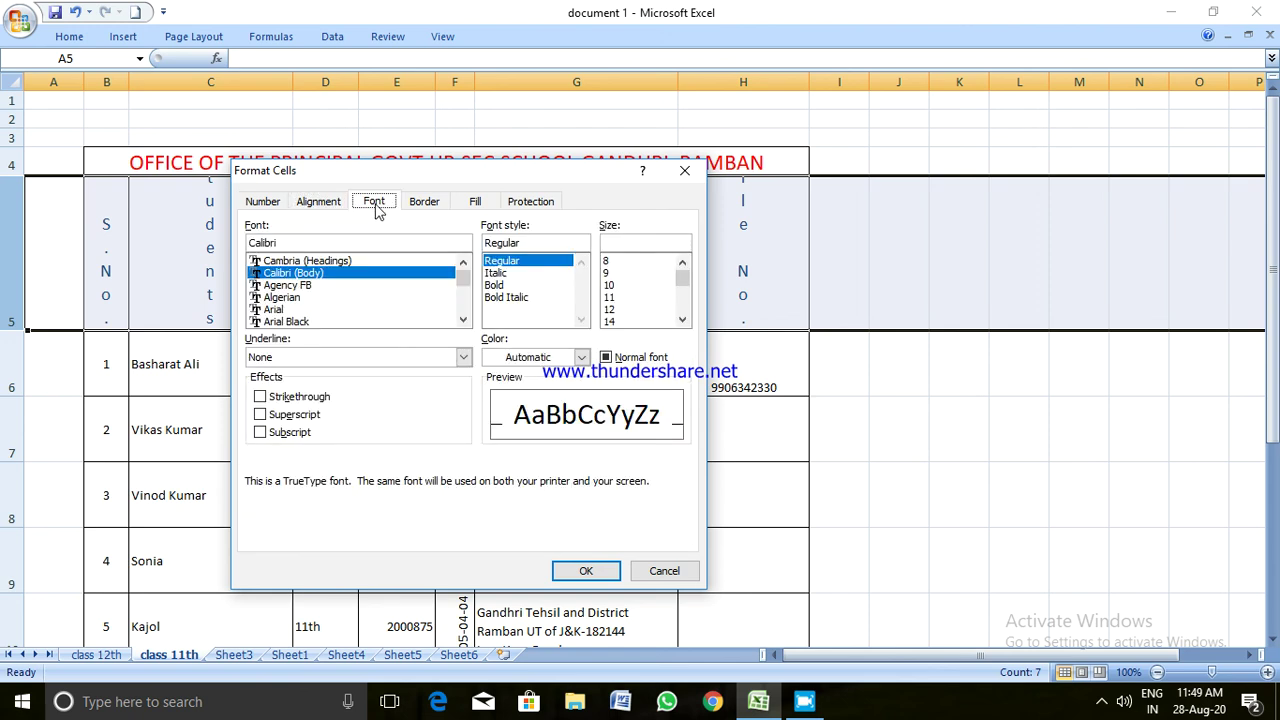
{"action": "left_click", "coordinate": [423, 203]}
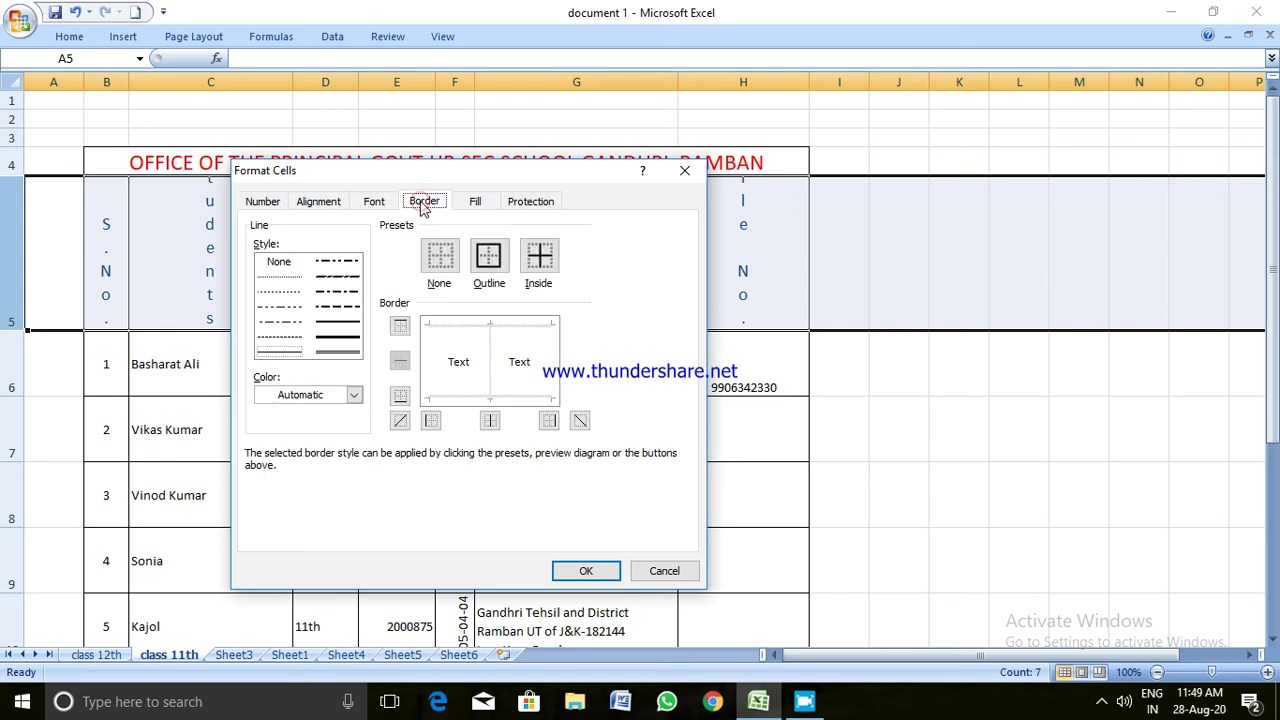
{"action": "left_click", "coordinate": [476, 208]}
{"action": "left_click", "coordinate": [518, 203]}
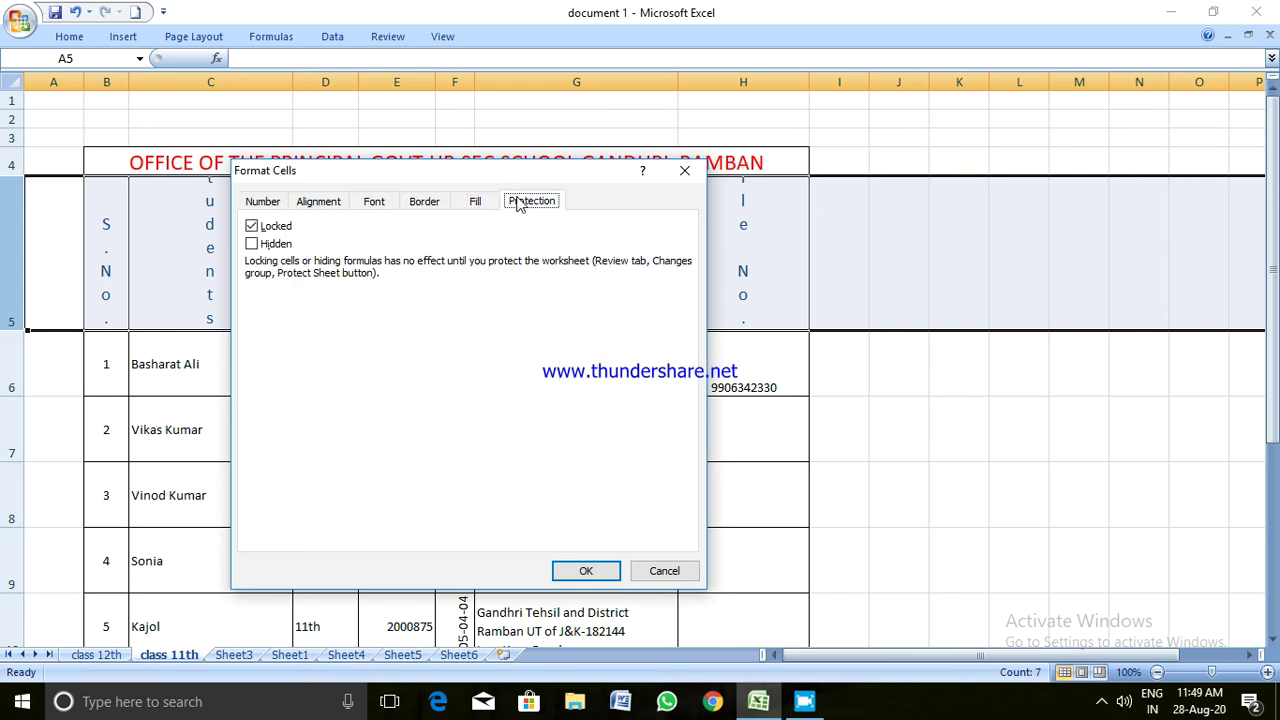
{"action": "left_click", "coordinate": [322, 204]}
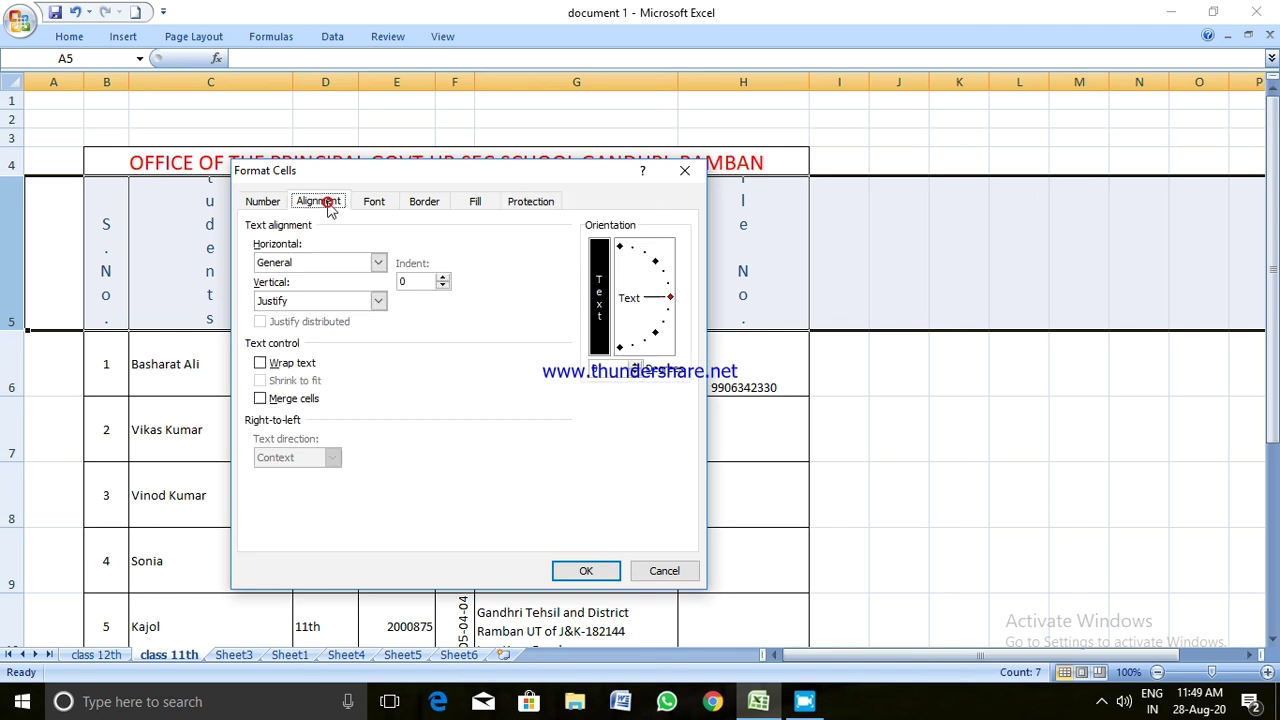
{"action": "left_click", "coordinate": [264, 202]}
{"action": "left_click", "coordinate": [306, 203]}
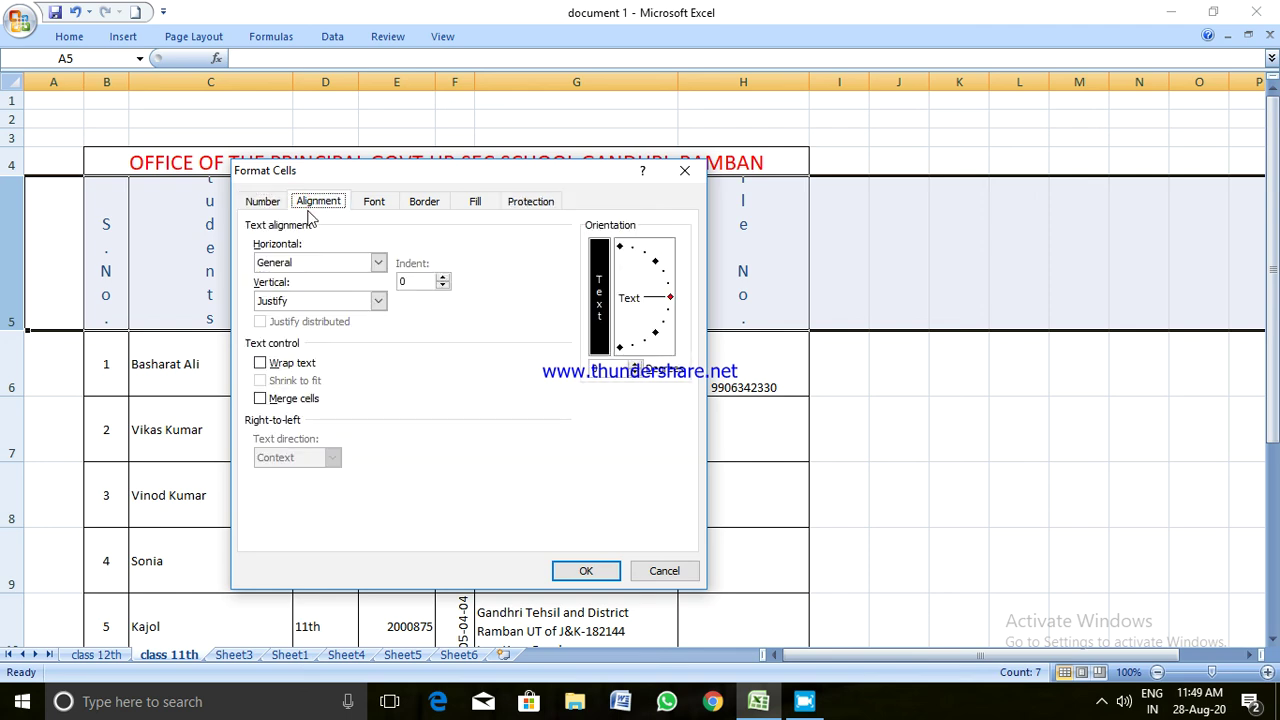
{"action": "left_click", "coordinate": [580, 571]}
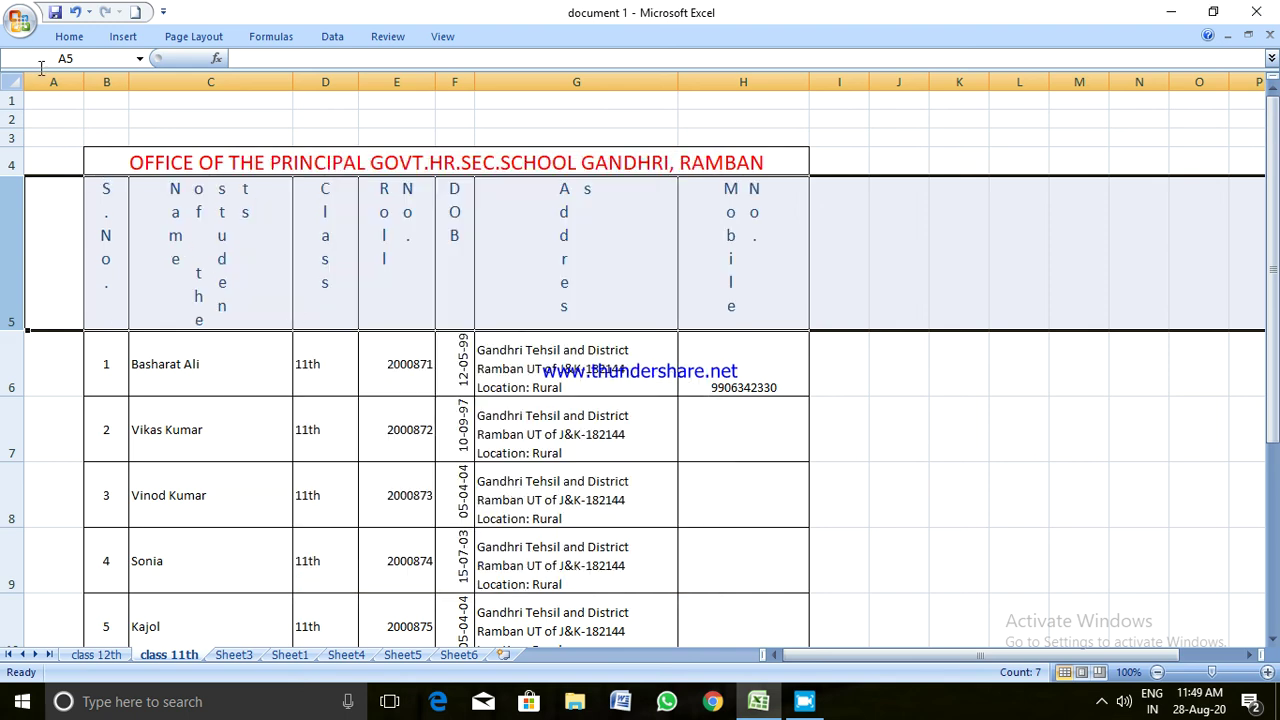
Rotate the row 5 header labels to read upward with Rotate Text Up
{"action": "left_click", "coordinate": [66, 37]}
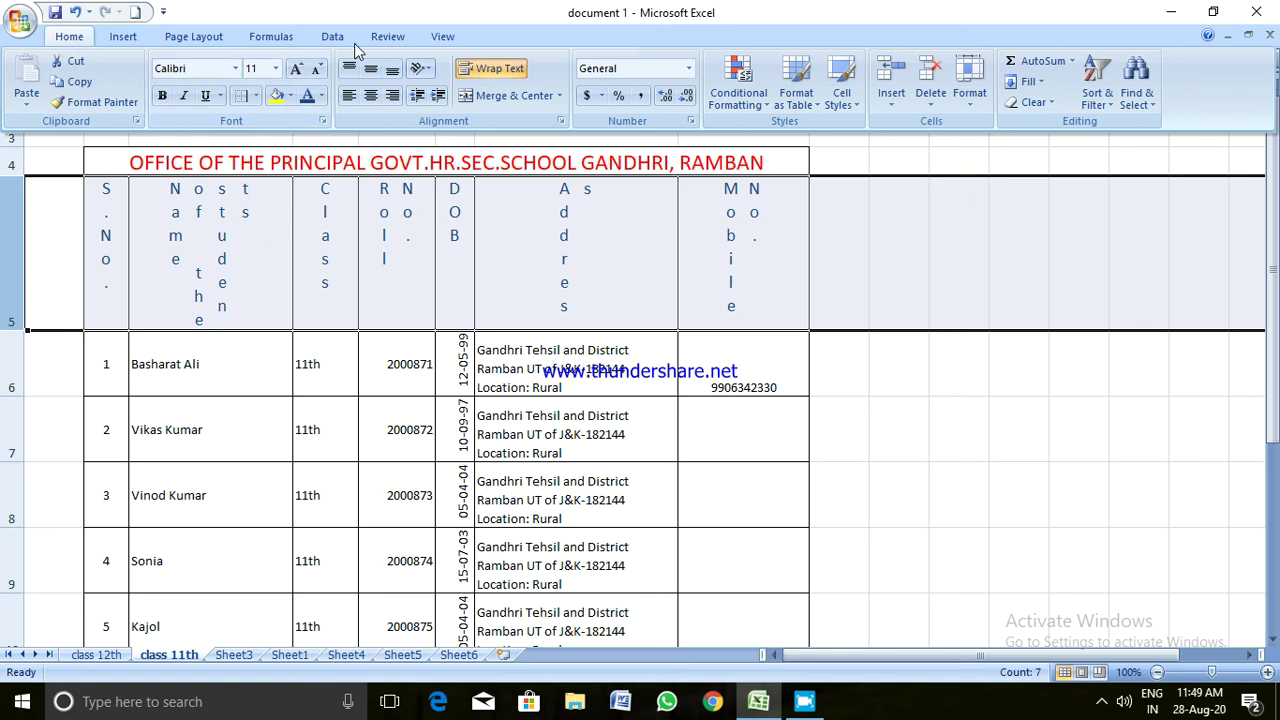
{"action": "left_click", "coordinate": [424, 69]}
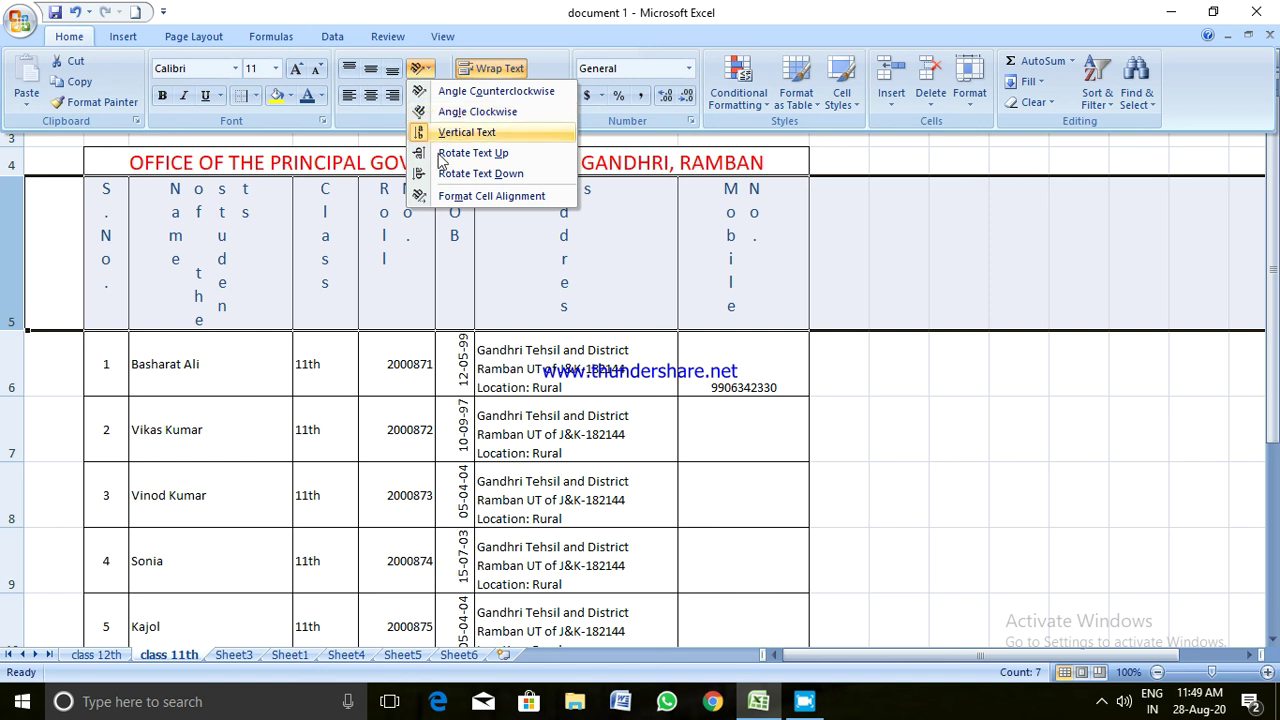
{"action": "left_click", "coordinate": [446, 153]}
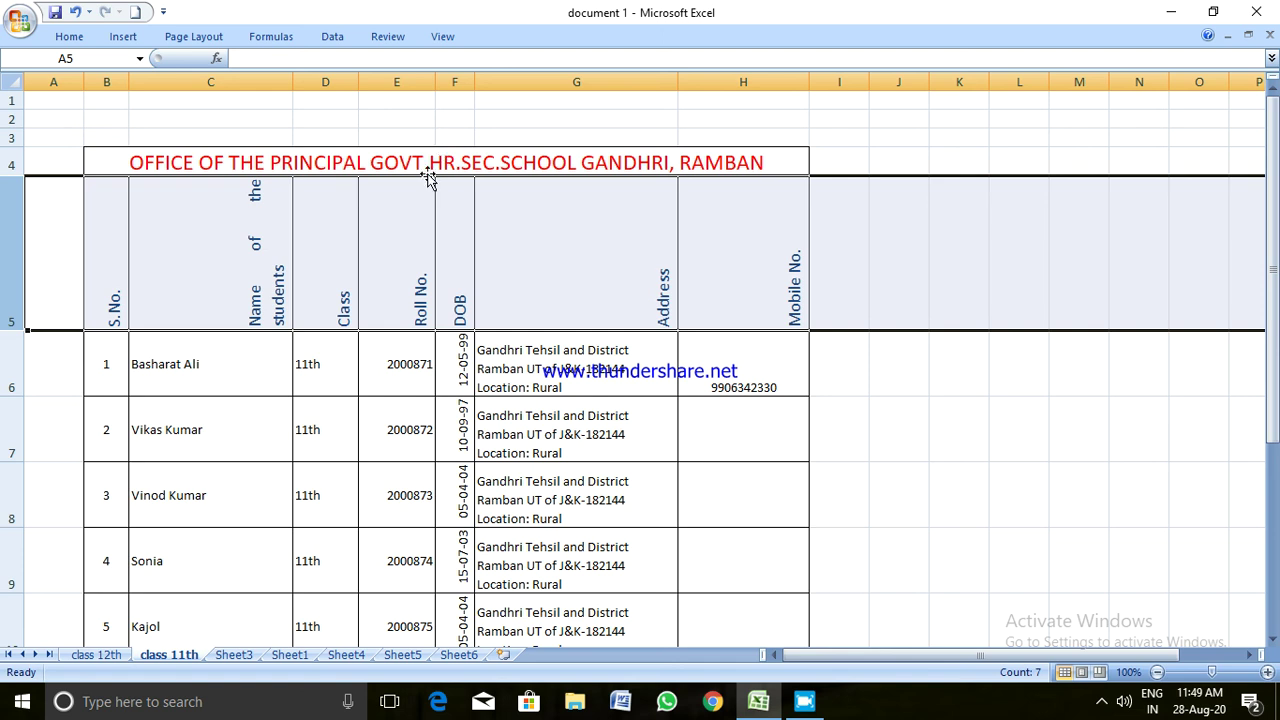
Set the header labels' text orientation to 0 degrees so they read horizontally
{"action": "left_click", "coordinate": [69, 36]}
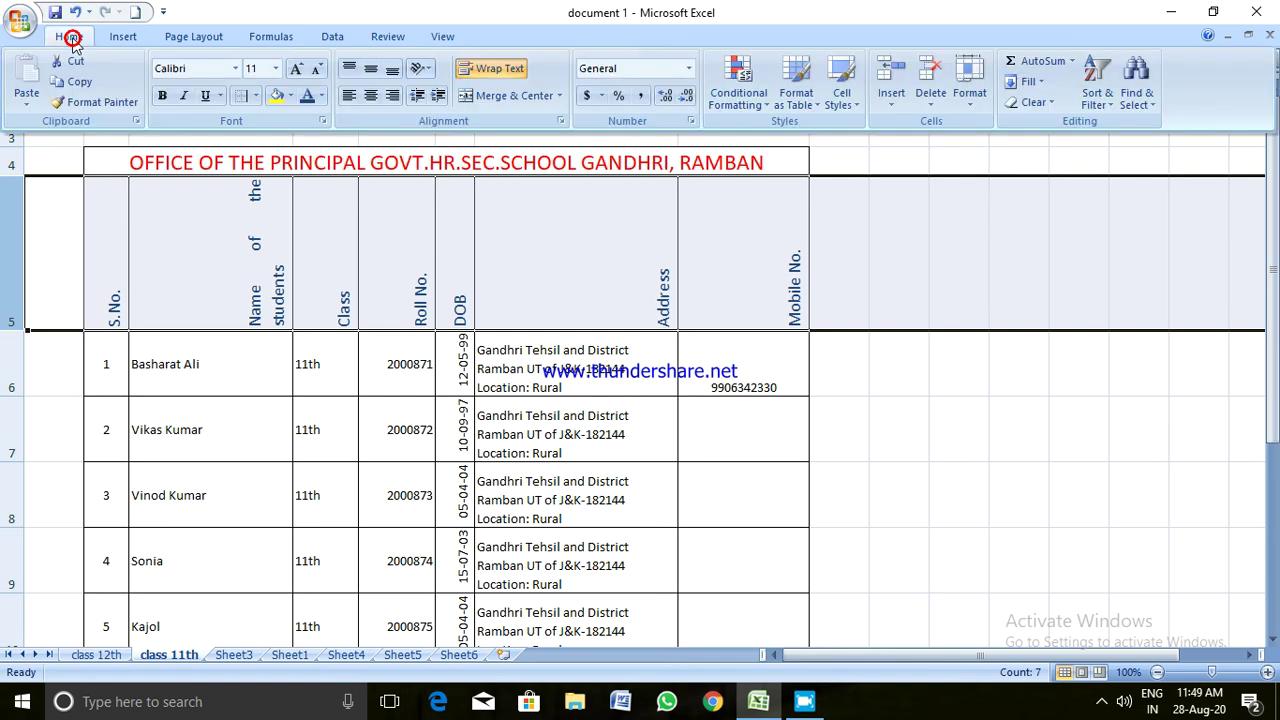
{"action": "left_click", "coordinate": [425, 68]}
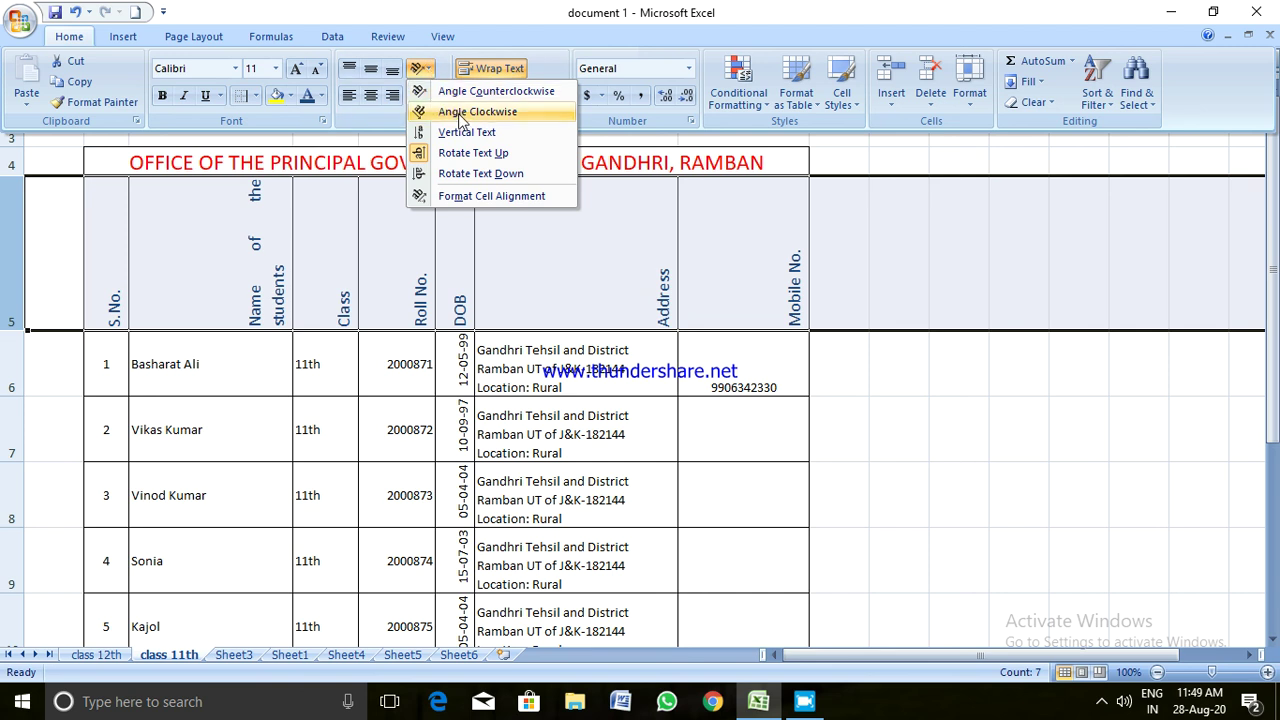
{"action": "left_click", "coordinate": [450, 195]}
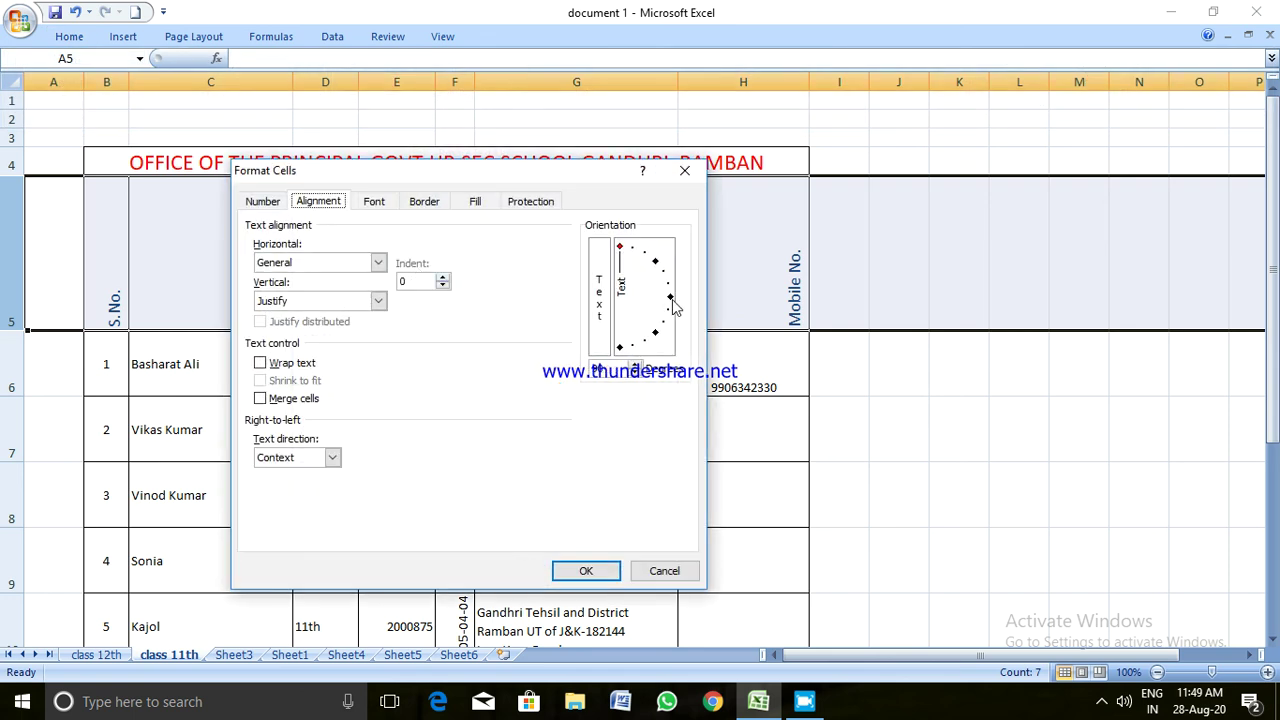
{"action": "left_click", "coordinate": [670, 299]}
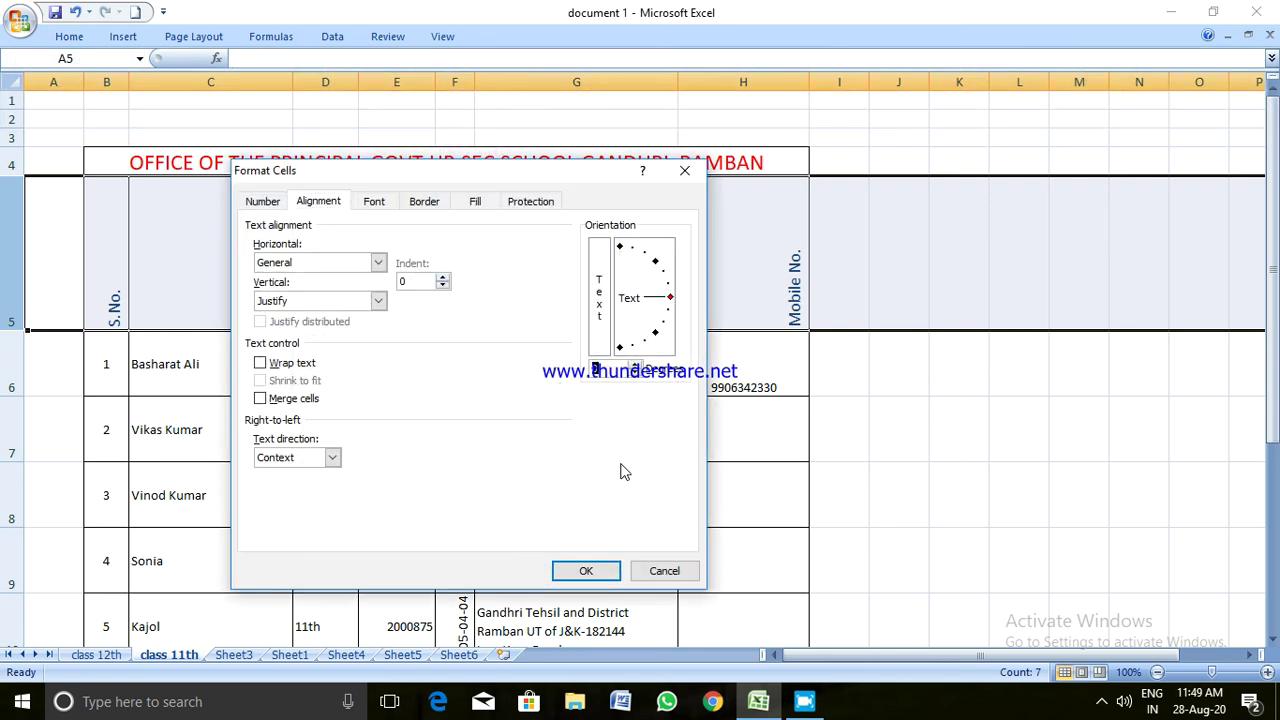
{"action": "left_click", "coordinate": [605, 562]}
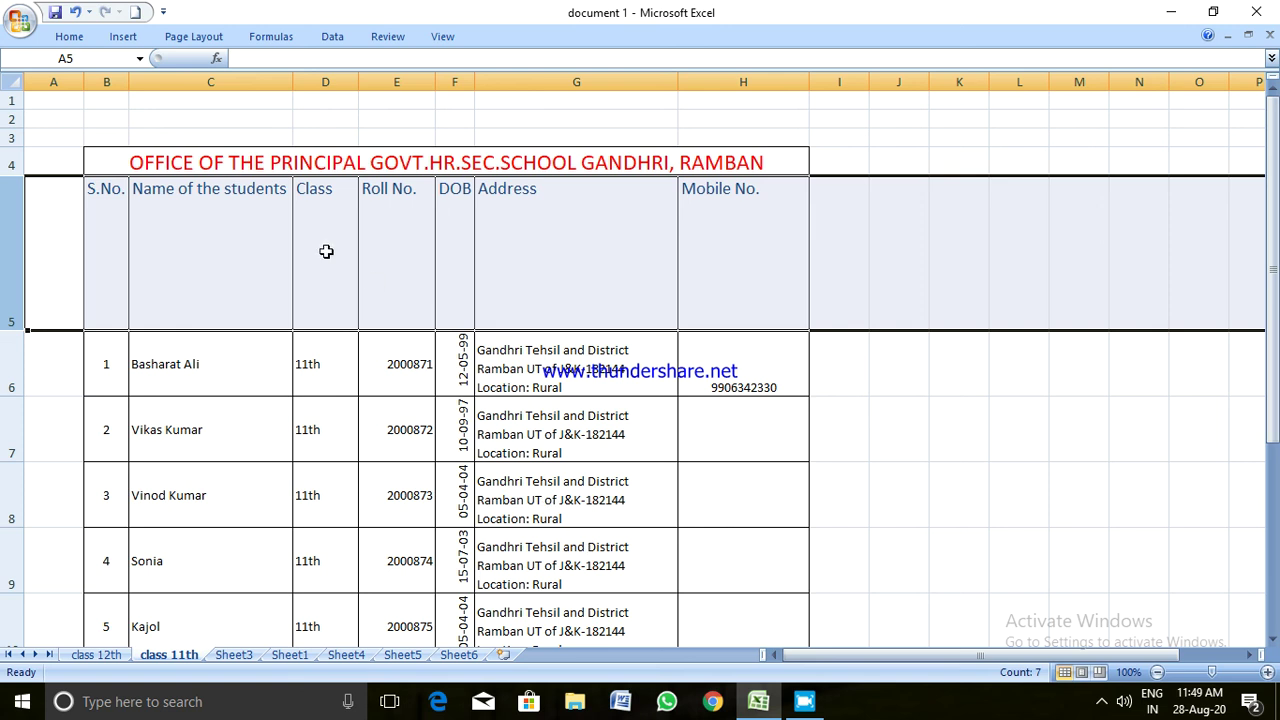
{"action": "left_click", "coordinate": [325, 250]}
Shrink header row 5 back to a single-line height above the student data
{"action": "left_click_drag", "start_coordinate": [16, 330], "coordinate": [30, 211]}
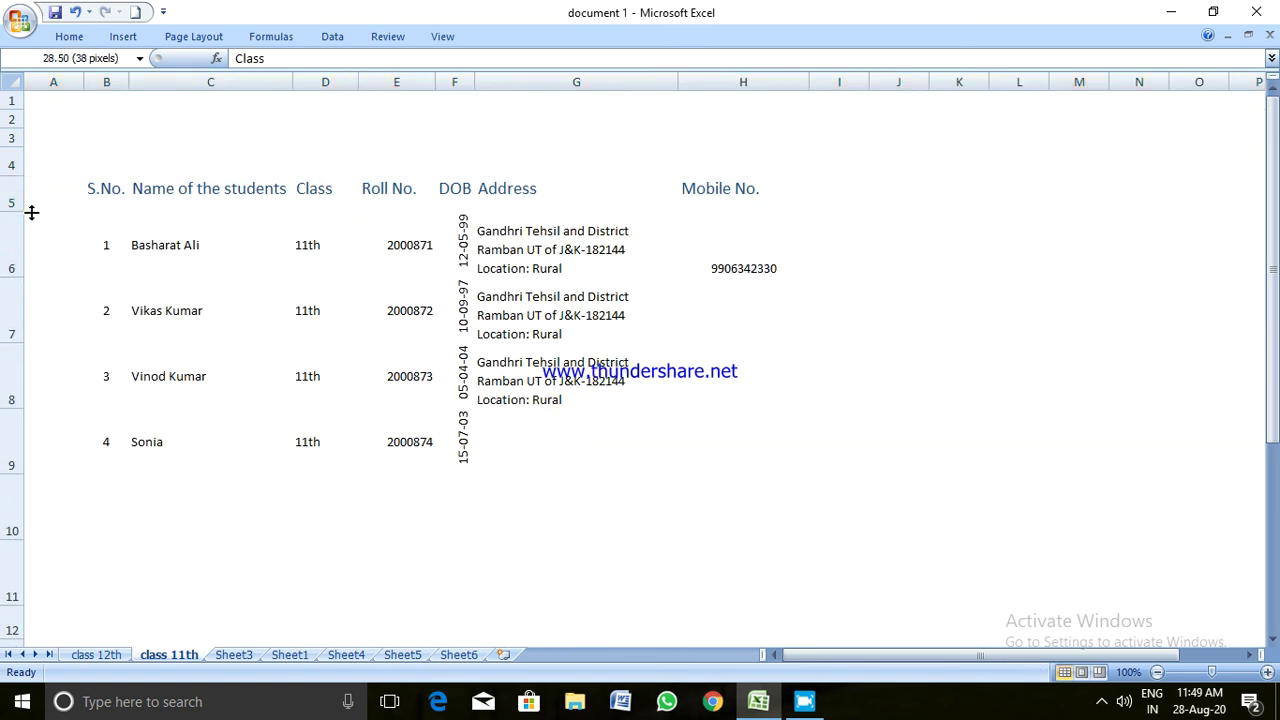
{"action": "left_click", "coordinate": [197, 305]}
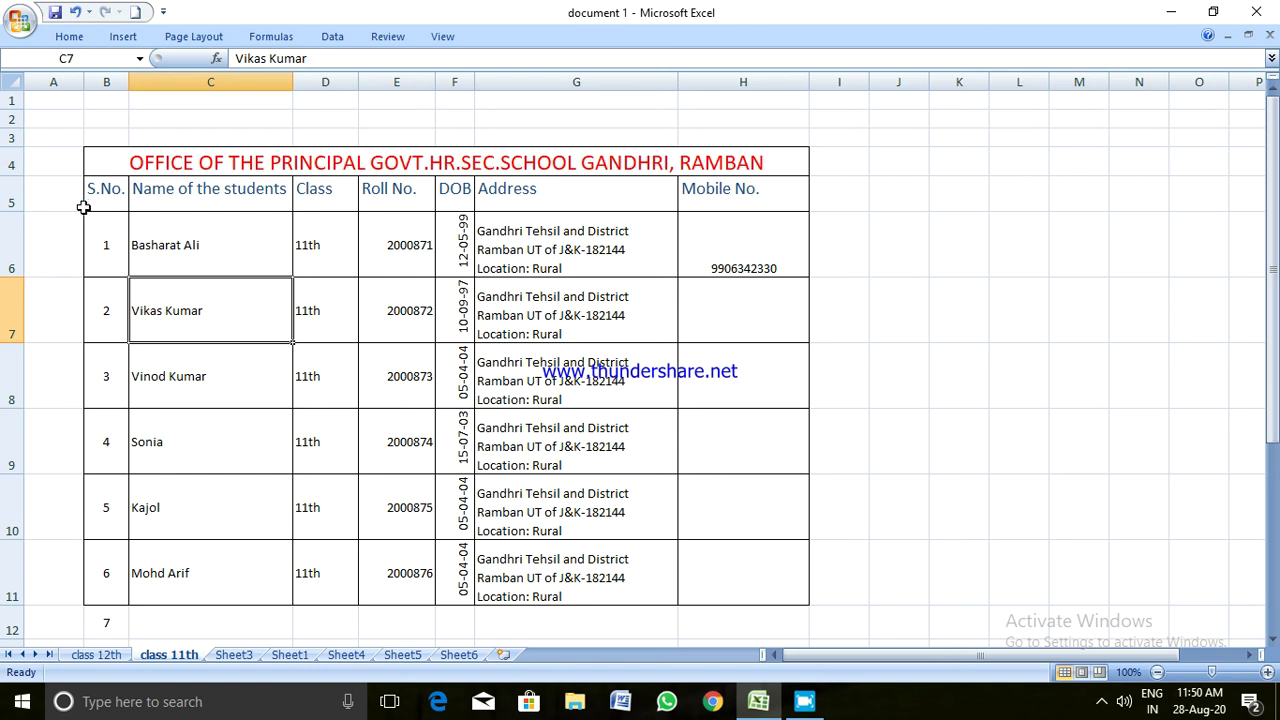
{"action": "left_click_drag", "start_coordinate": [100, 187], "coordinate": [772, 200]}
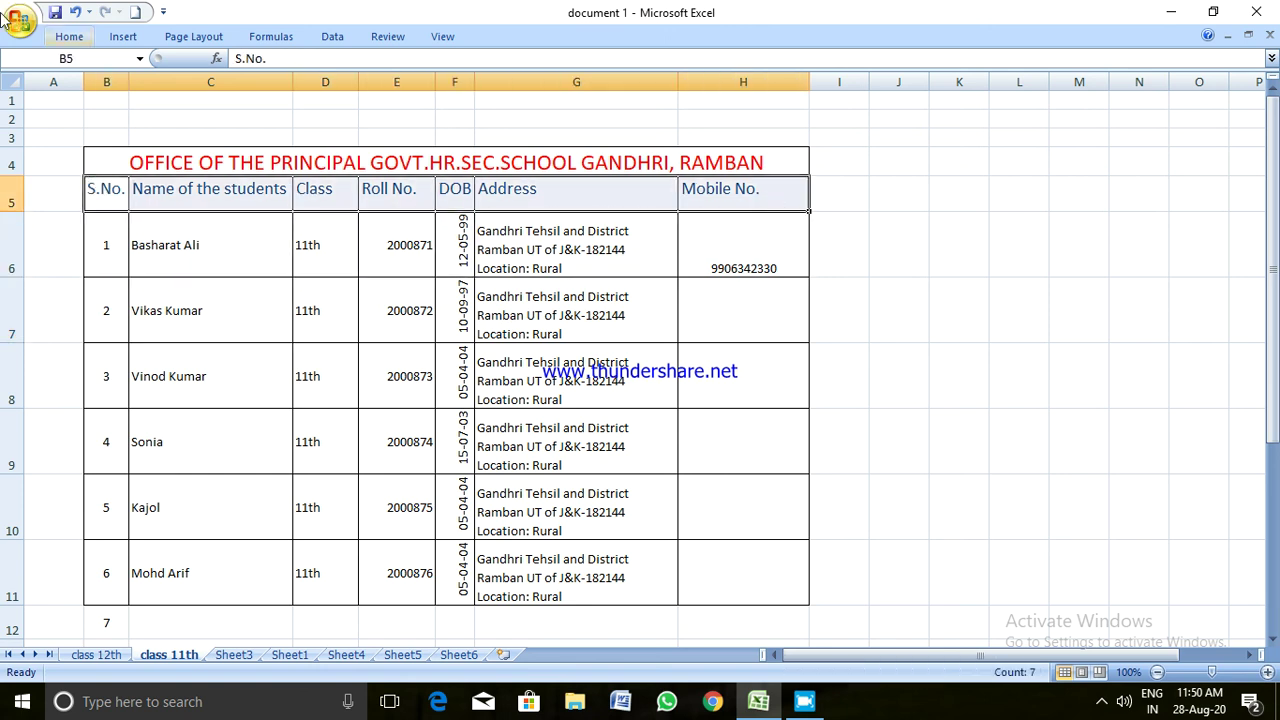
{"action": "left_click", "coordinate": [69, 36]}
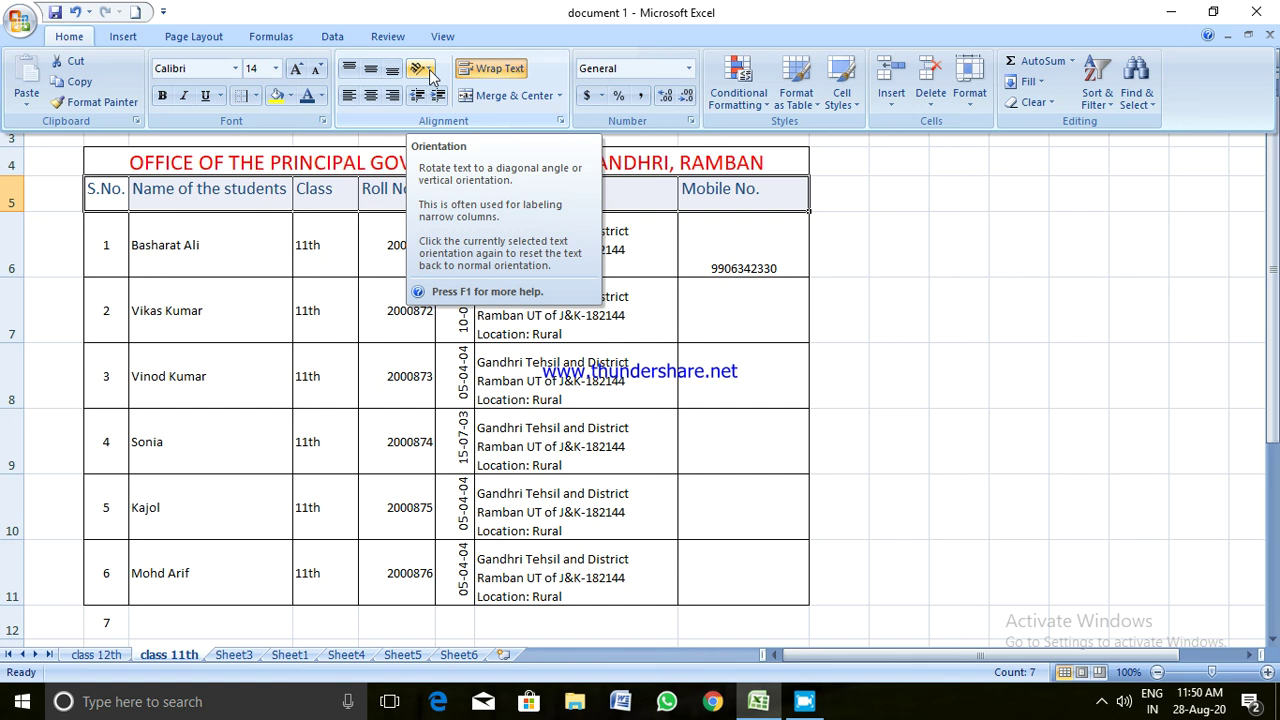
{"action": "left_click", "coordinate": [387, 292]}
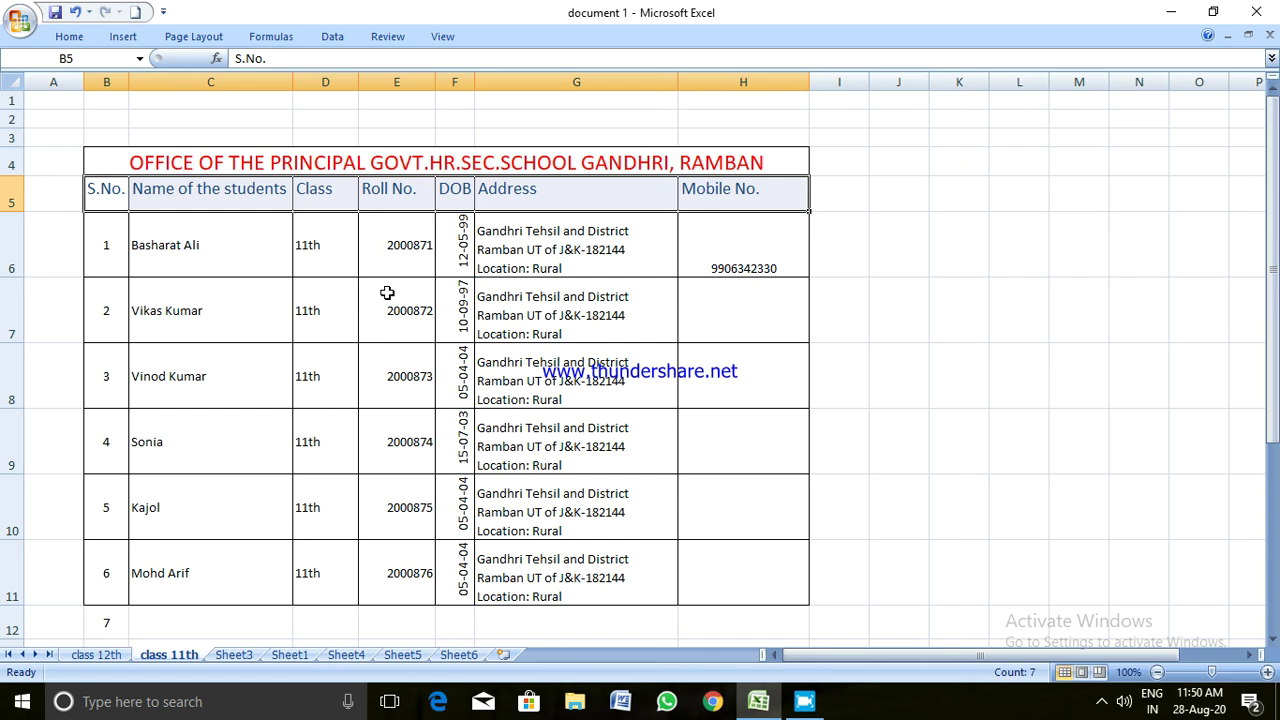
{"action": "left_click", "coordinate": [1100, 704]}
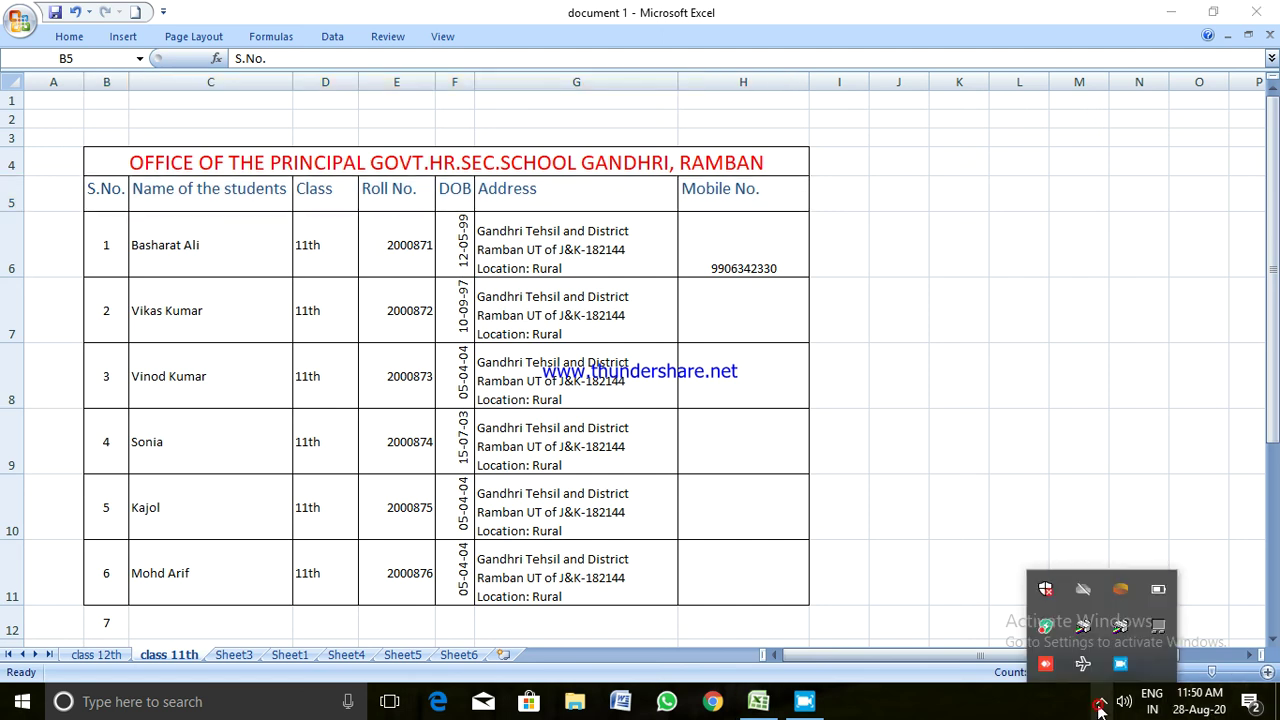